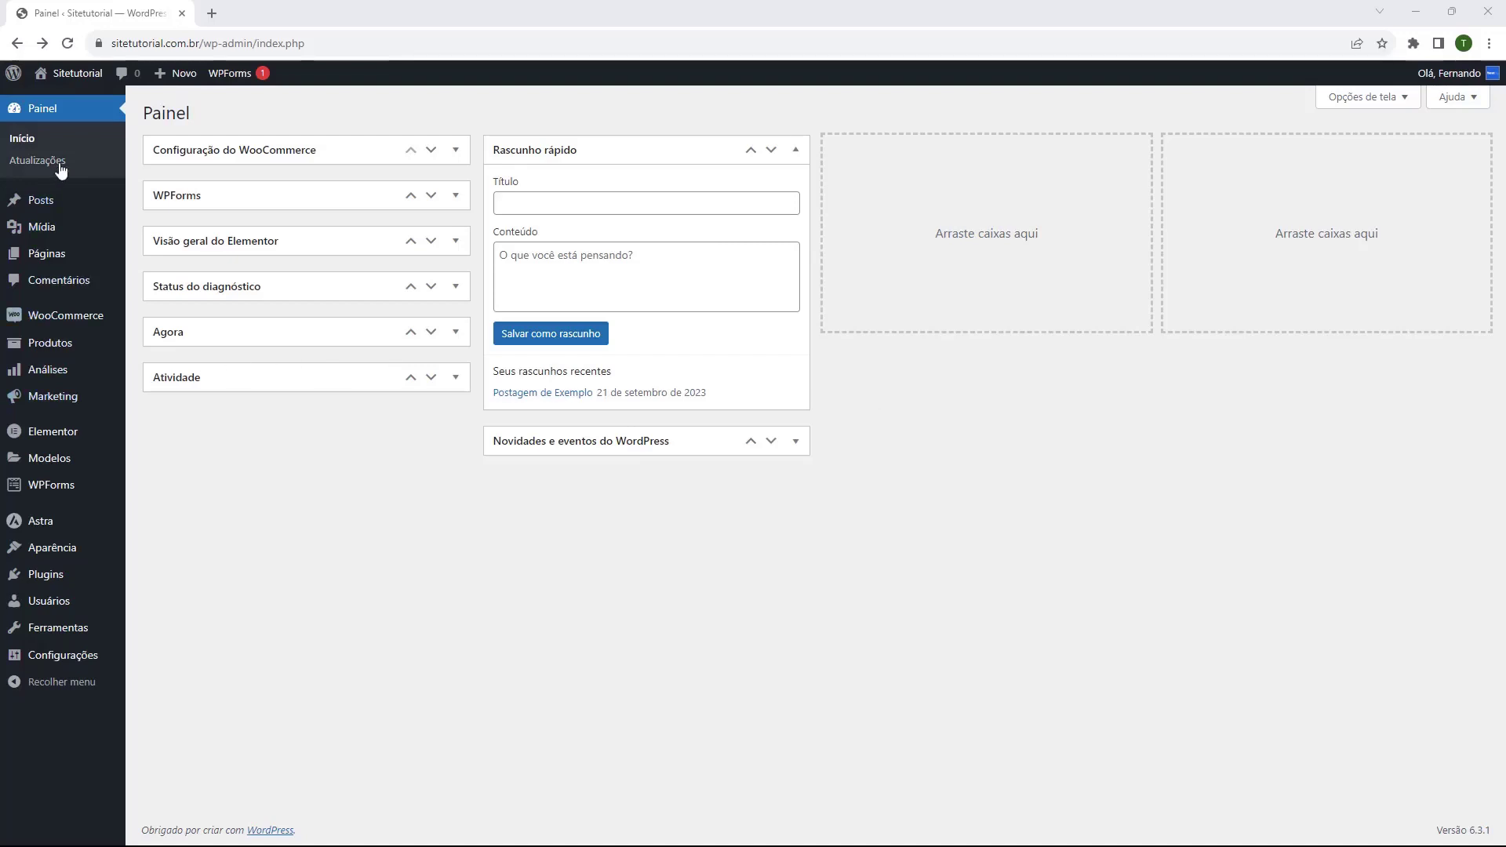
Open the list of site pages and start editing the Inicio main page with Elementor
{"action": "mouse_move", "coordinate": [73, 262]}
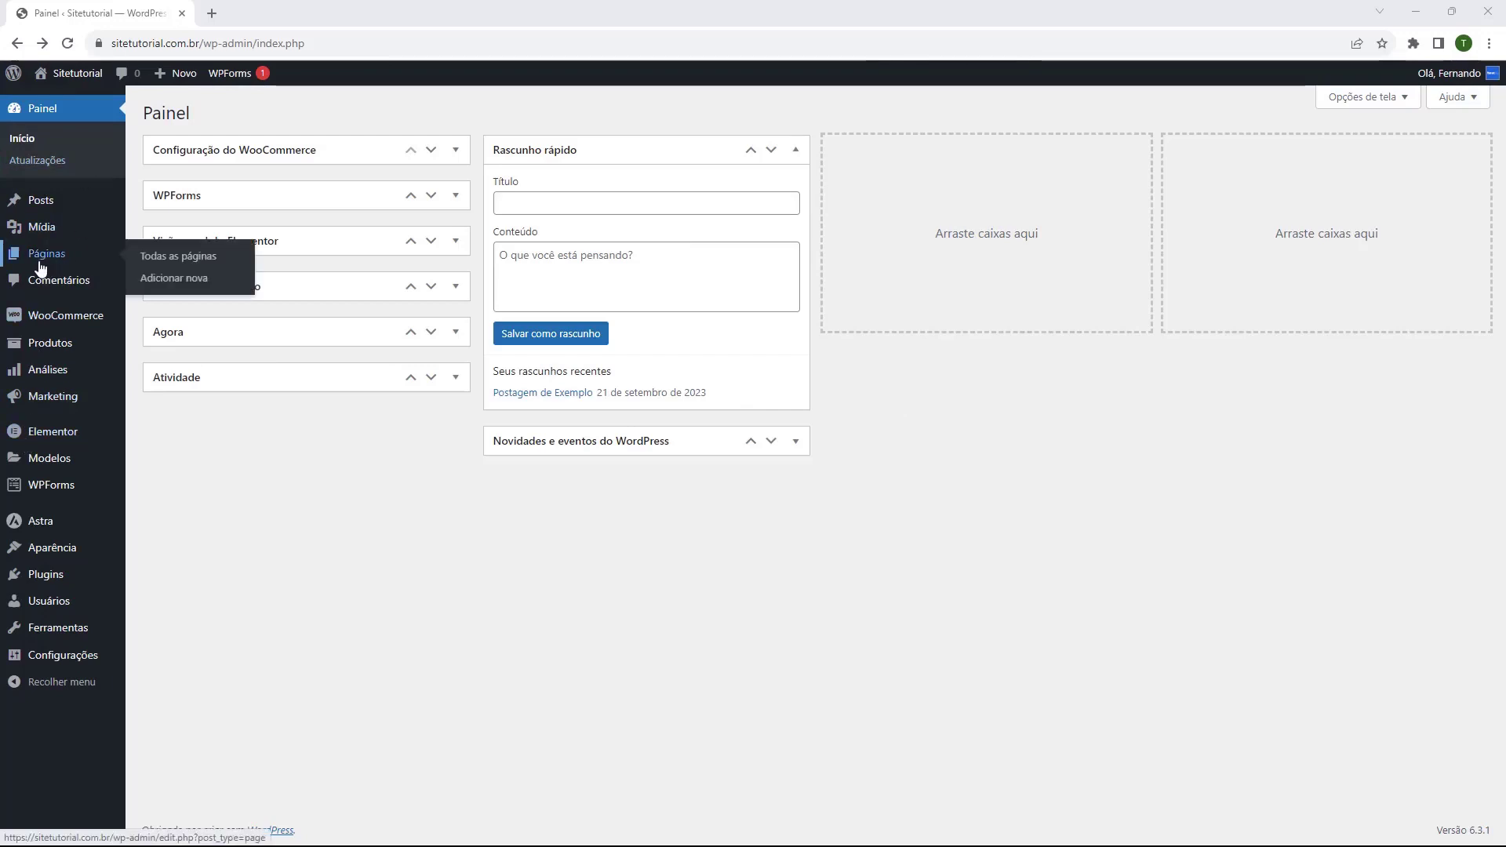
{"action": "left_click", "coordinate": [45, 267]}
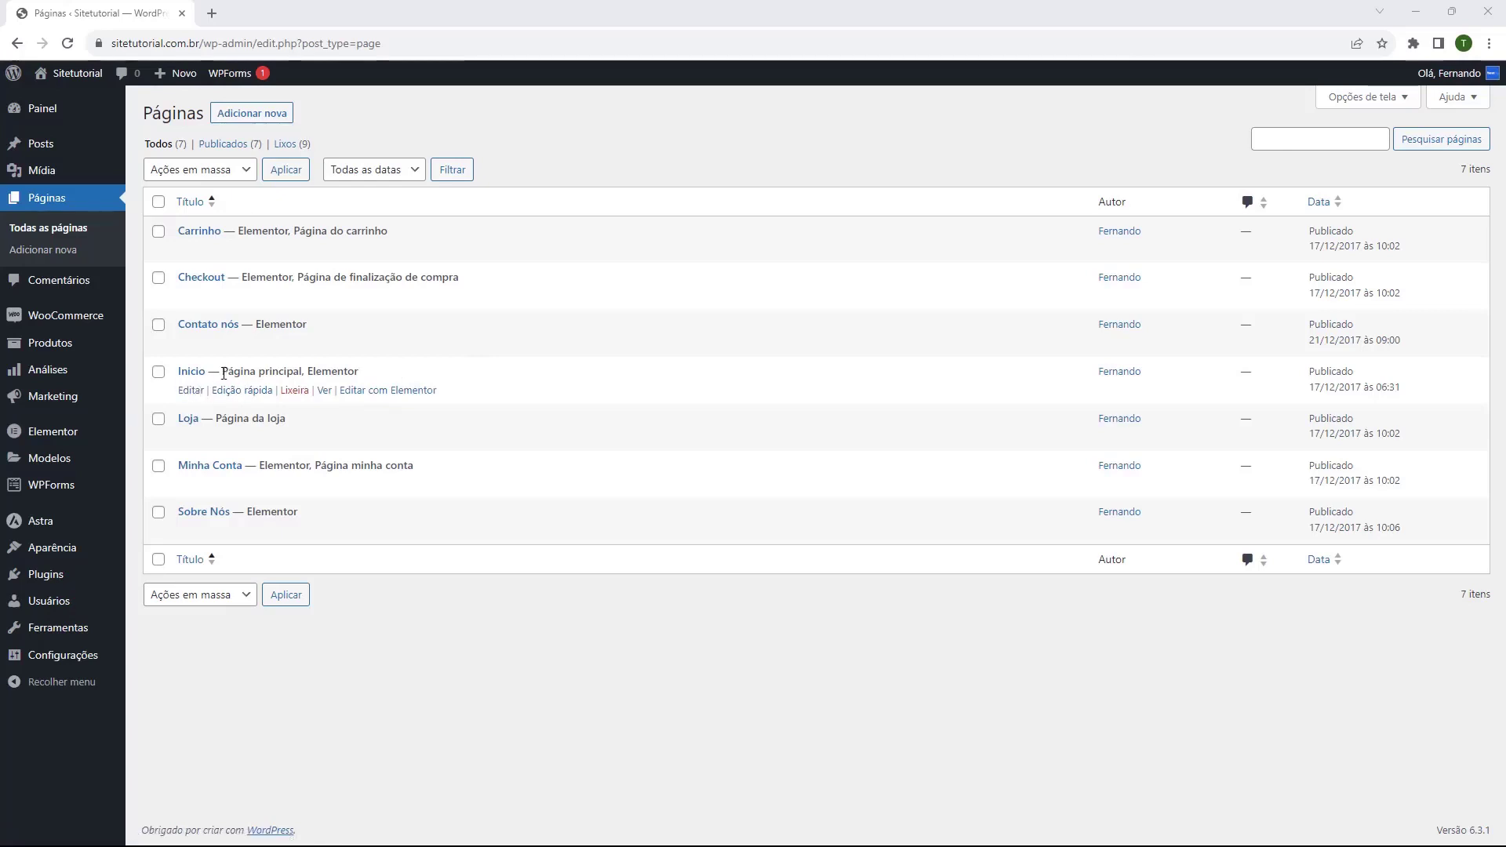
{"action": "left_click_drag", "start_coordinate": [223, 374], "coordinate": [300, 374]}
{"action": "left_click", "coordinate": [283, 373]}
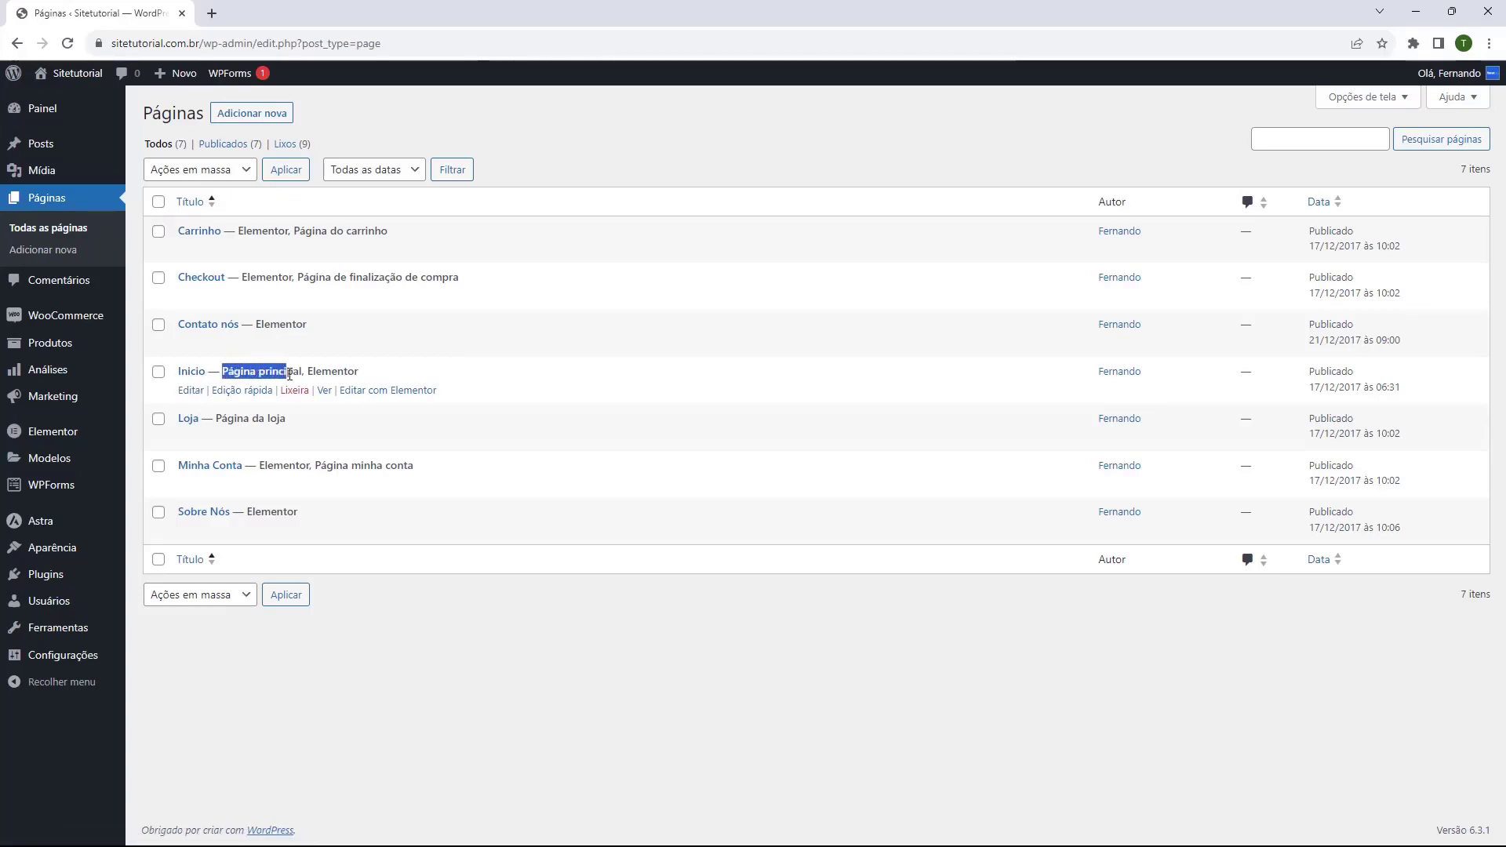
{"action": "left_click_drag", "start_coordinate": [307, 375], "coordinate": [322, 374]}
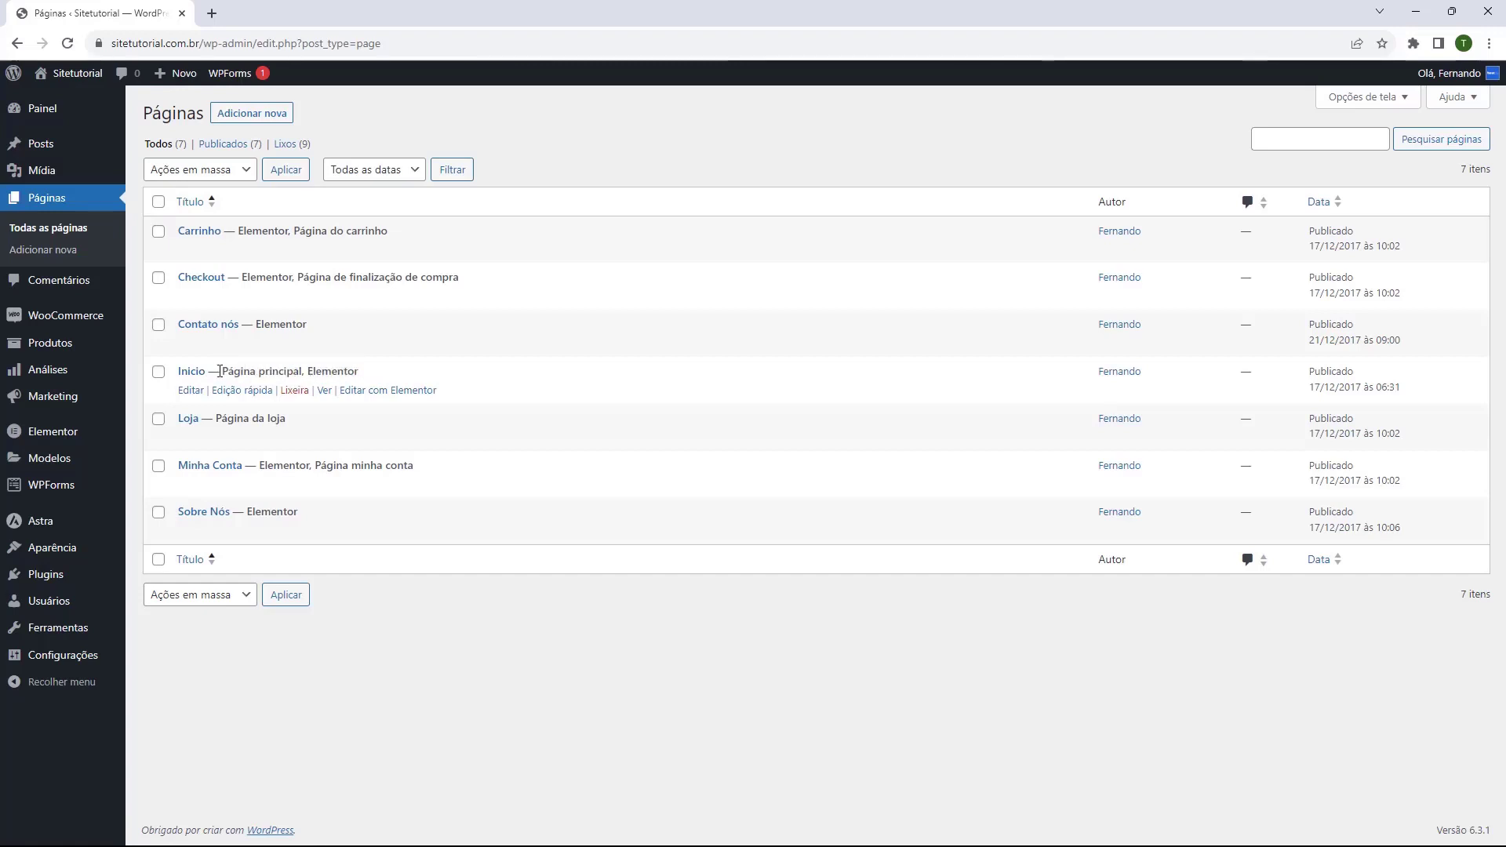
{"action": "left_click", "coordinate": [353, 391]}
{"action": "right_click", "coordinate": [421, 609]}
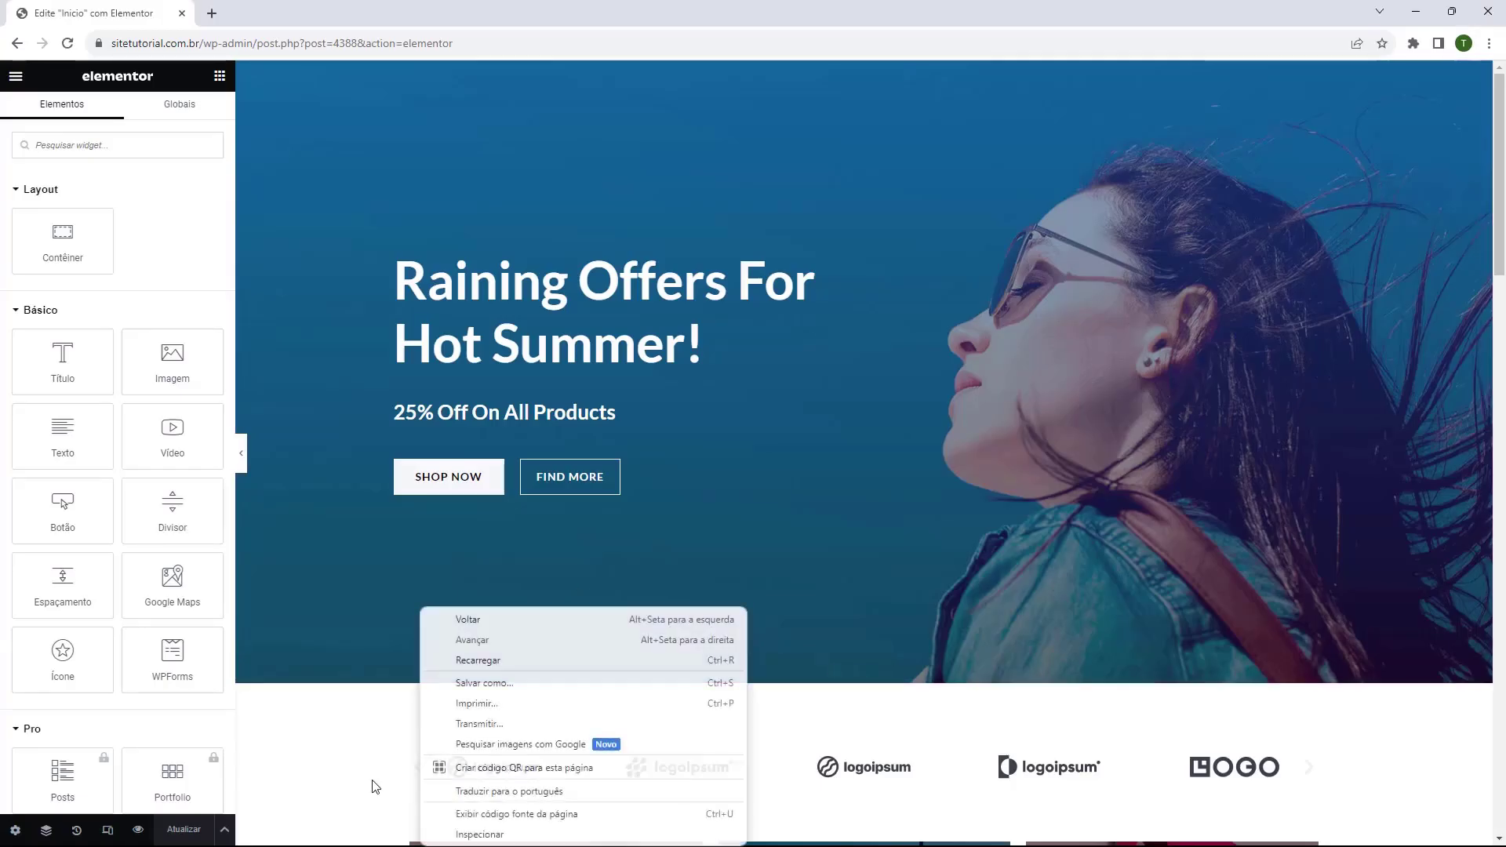
{"action": "left_click", "coordinate": [417, 586]}
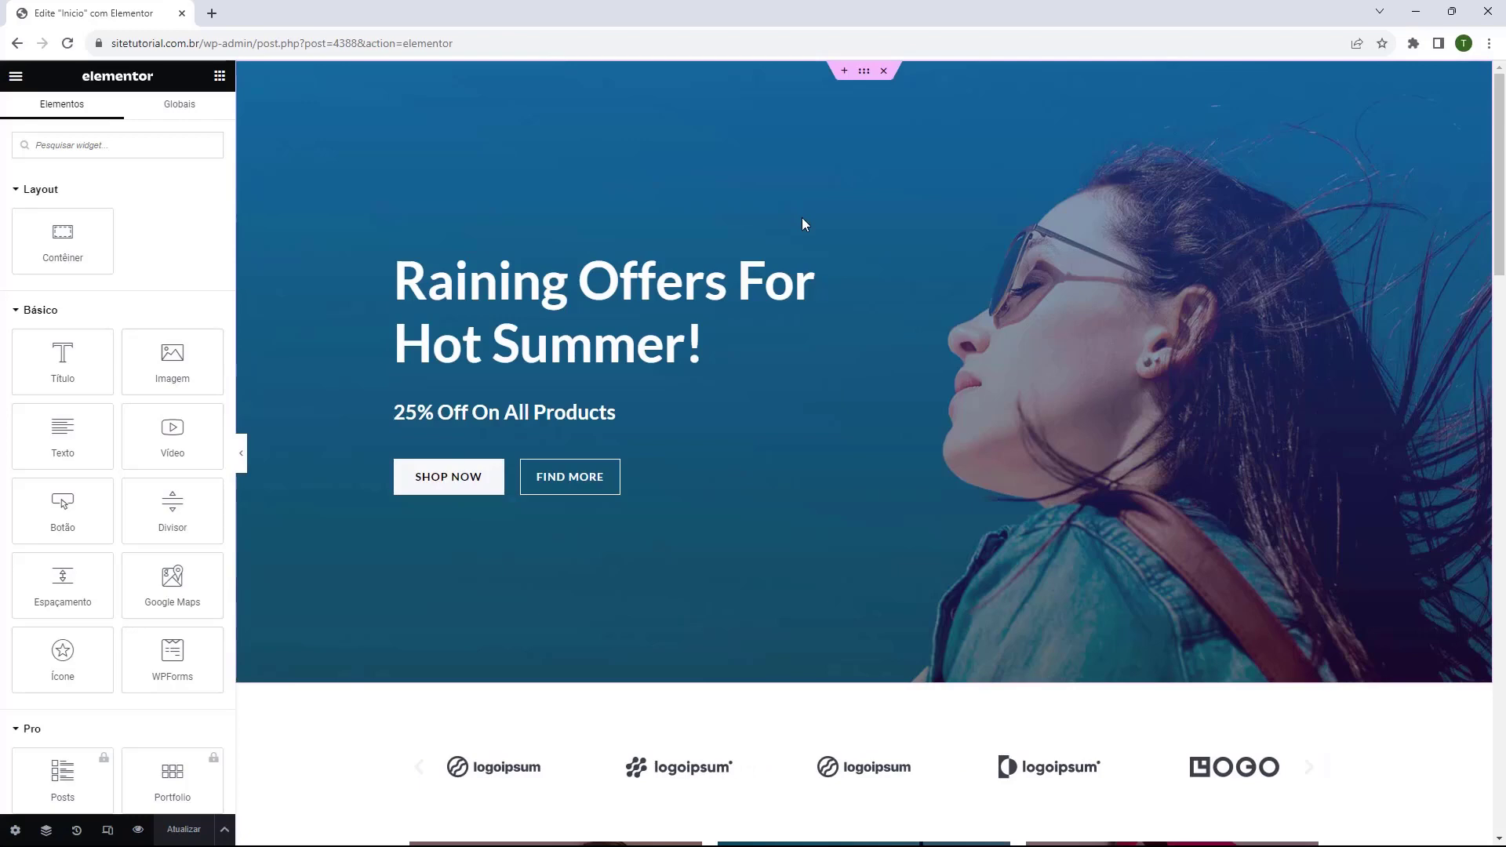
Look through the home page's sections from the hero banner down to the footer and return to the banner
{"action": "scroll", "coordinate": [758, 227], "scroll_direction": "down", "scroll_amount": 4}
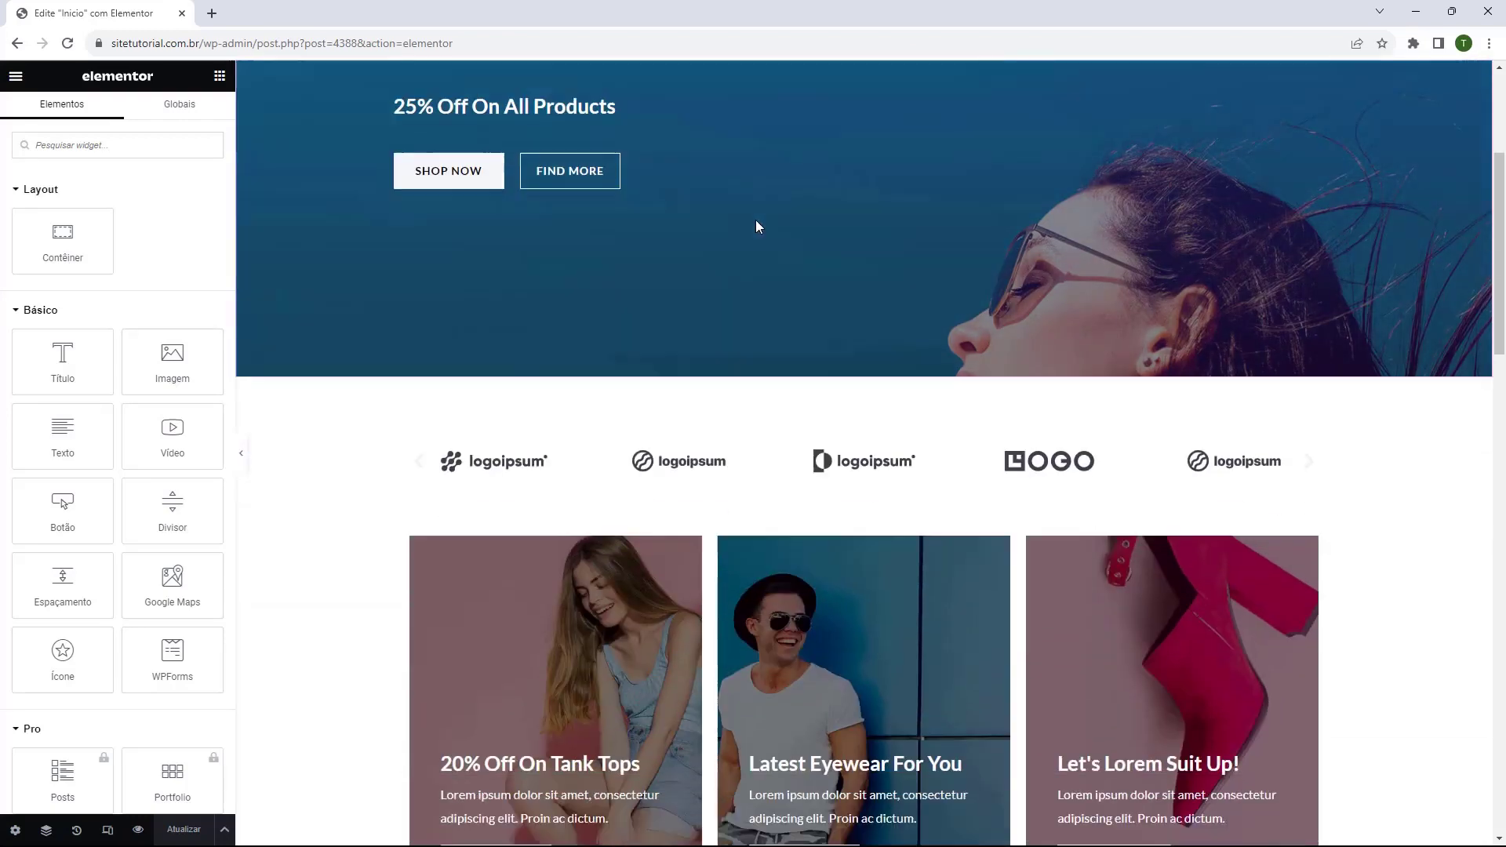
{"action": "scroll", "coordinate": [753, 226], "scroll_direction": "down", "scroll_amount": 6}
{"action": "scroll", "coordinate": [751, 228], "scroll_direction": "up", "scroll_amount": 10}
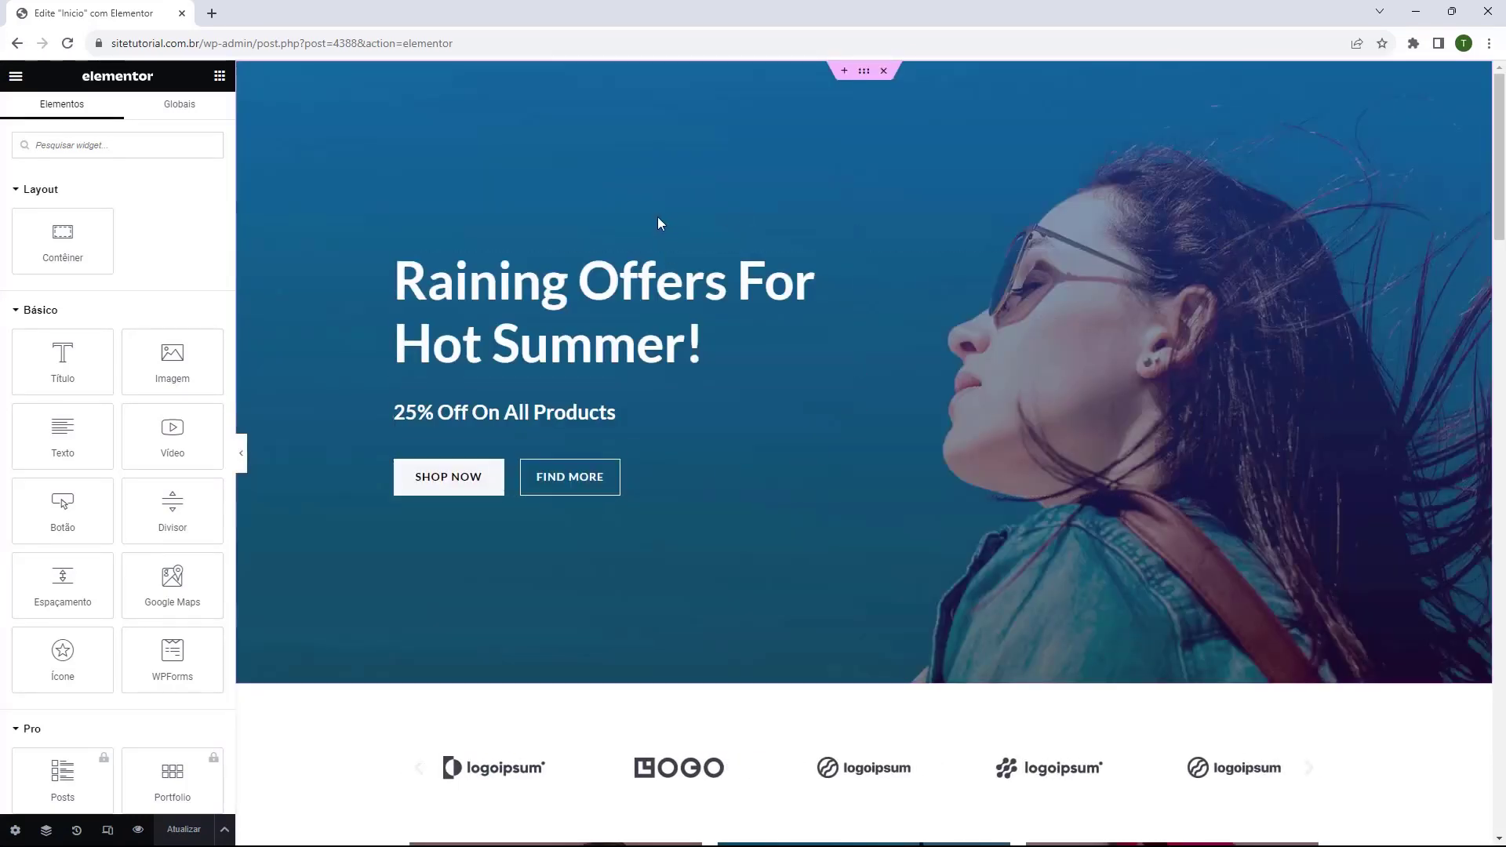
{"action": "scroll", "coordinate": [659, 219], "scroll_direction": "down", "scroll_amount": 19}
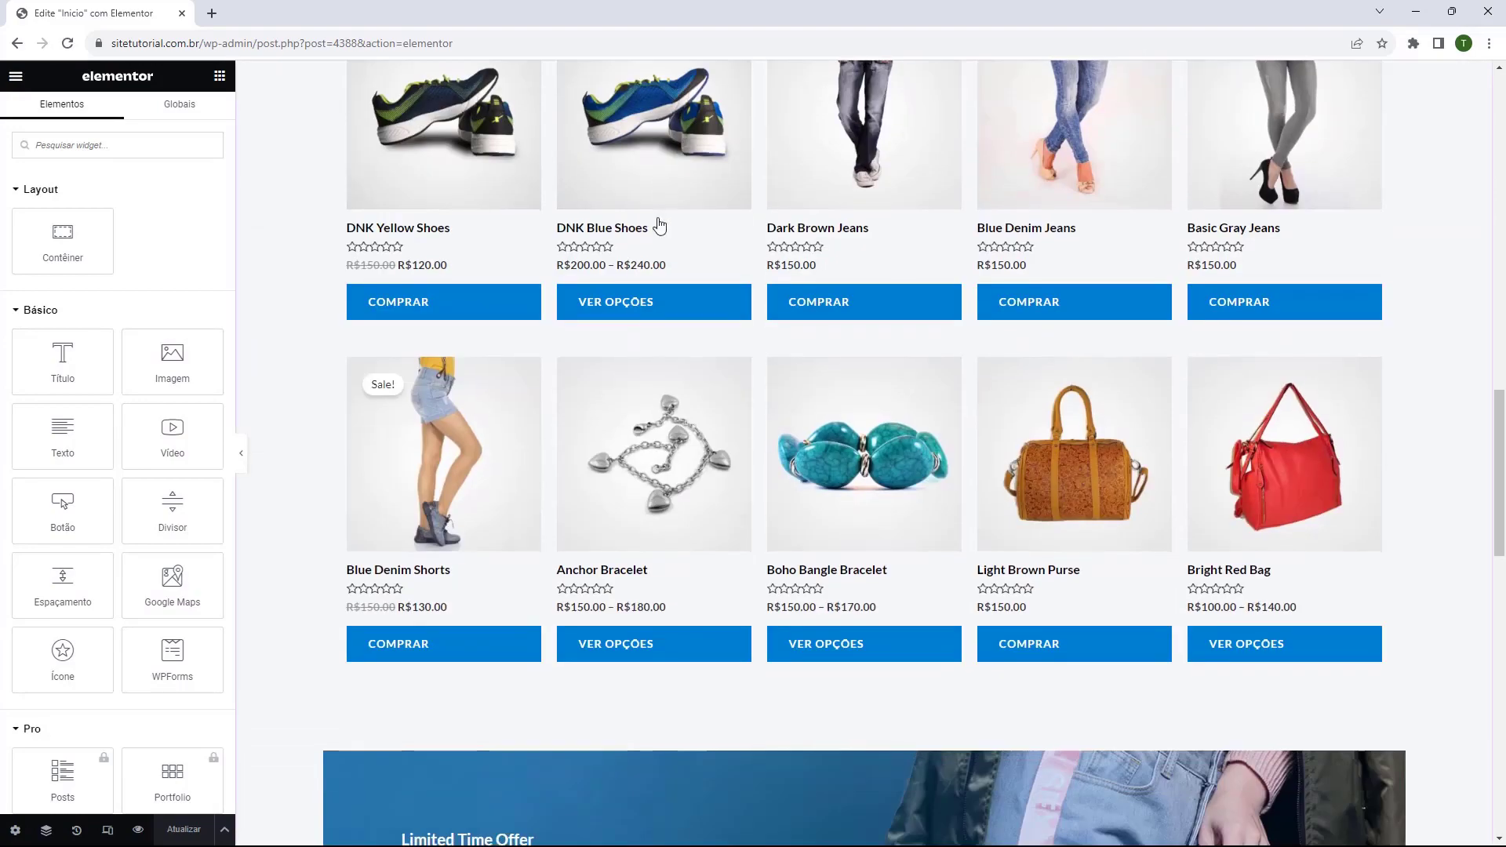
{"action": "scroll", "coordinate": [659, 226], "scroll_direction": "down", "scroll_amount": 15}
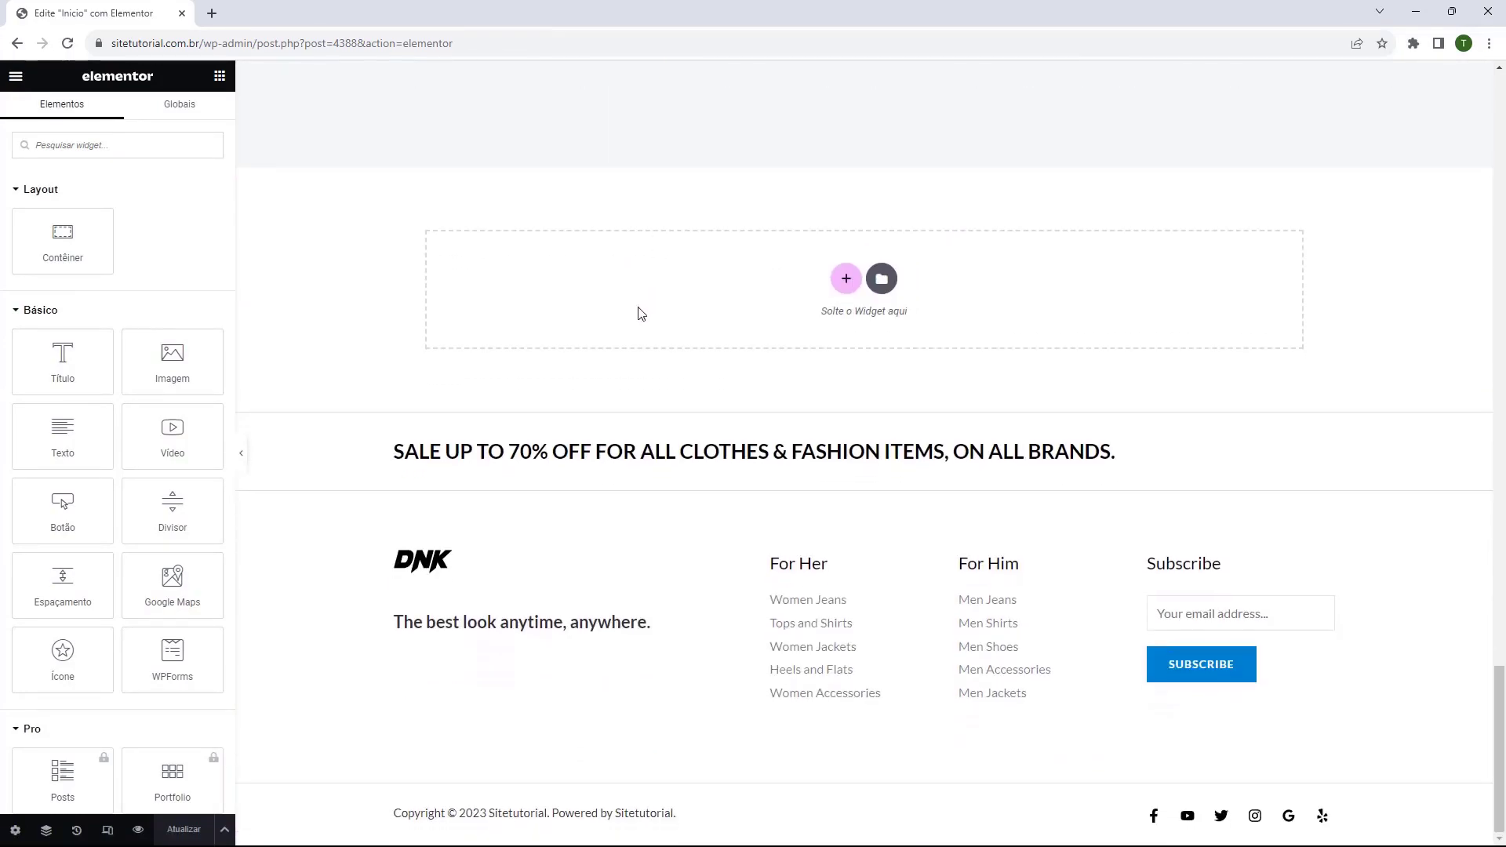
{"action": "scroll", "coordinate": [691, 510], "scroll_direction": "up", "scroll_amount": 20}
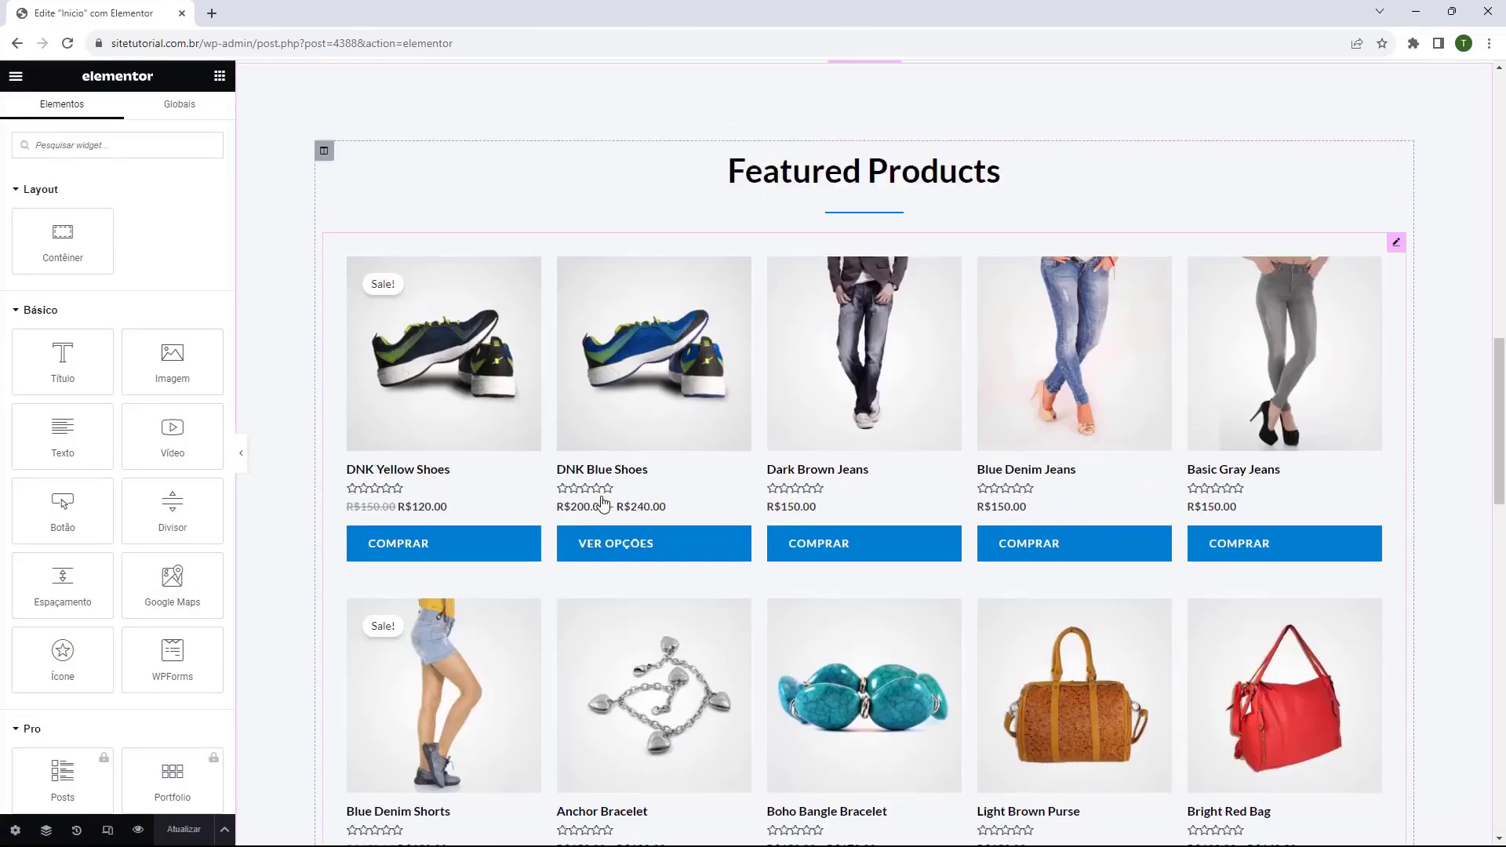
{"action": "scroll", "coordinate": [603, 502], "scroll_direction": "up", "scroll_amount": 18}
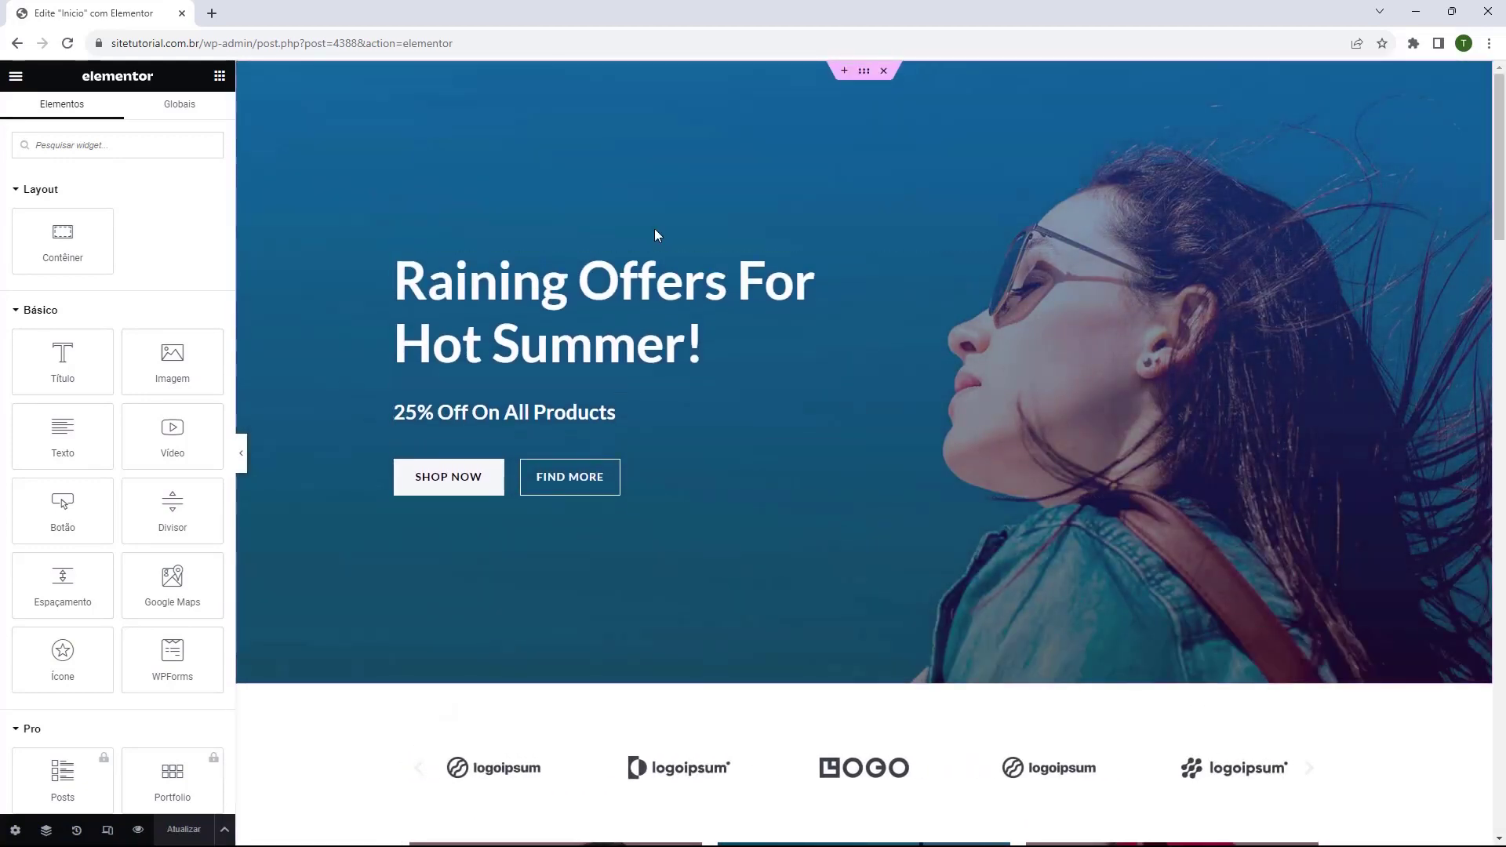
{"action": "scroll", "coordinate": [655, 235], "scroll_direction": "down", "scroll_amount": 10}
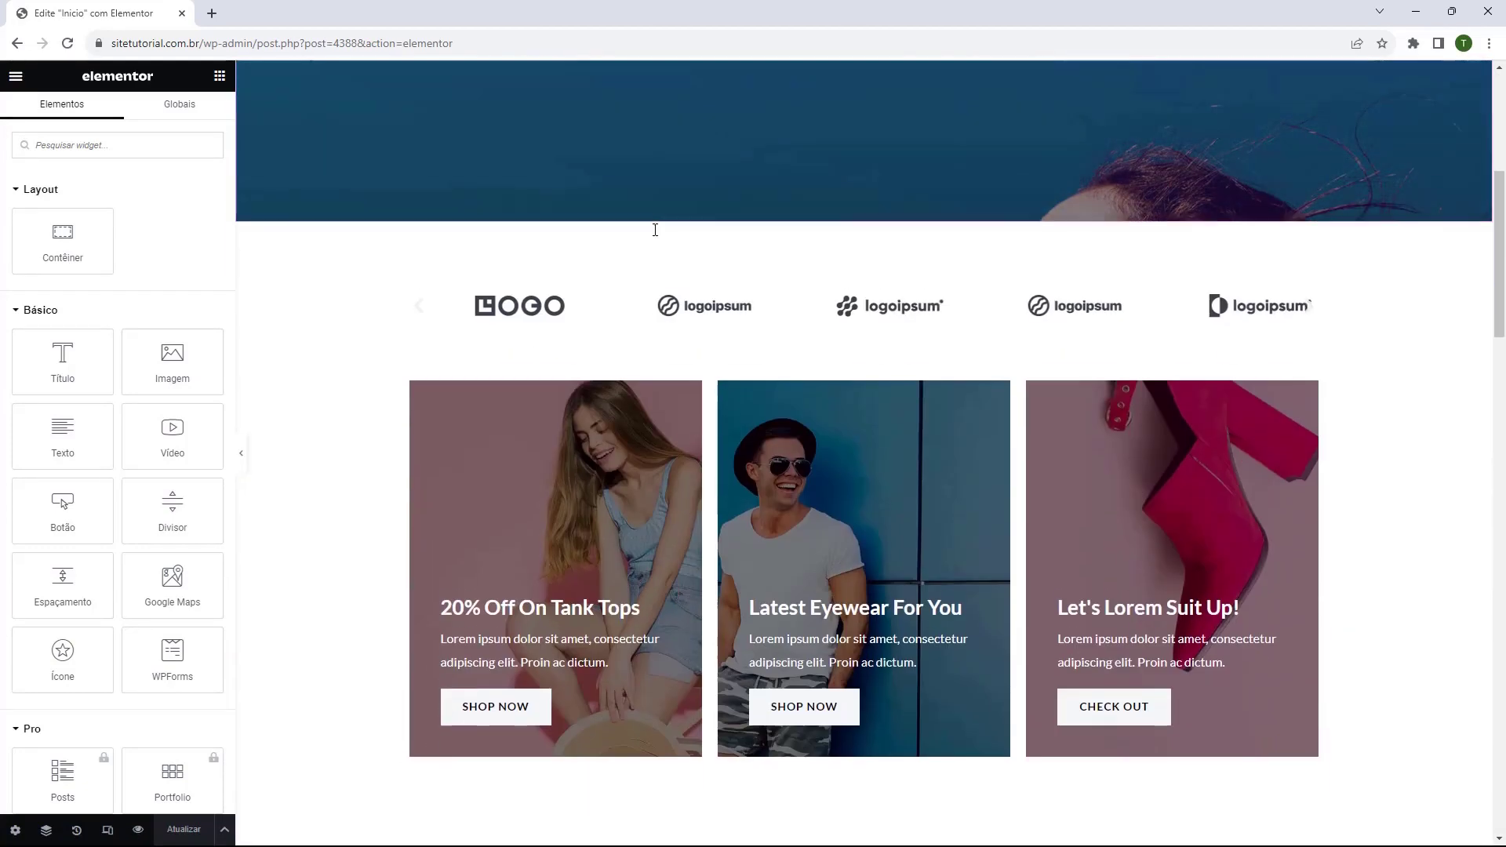
{"action": "scroll", "coordinate": [655, 235], "scroll_direction": "down", "scroll_amount": 3}
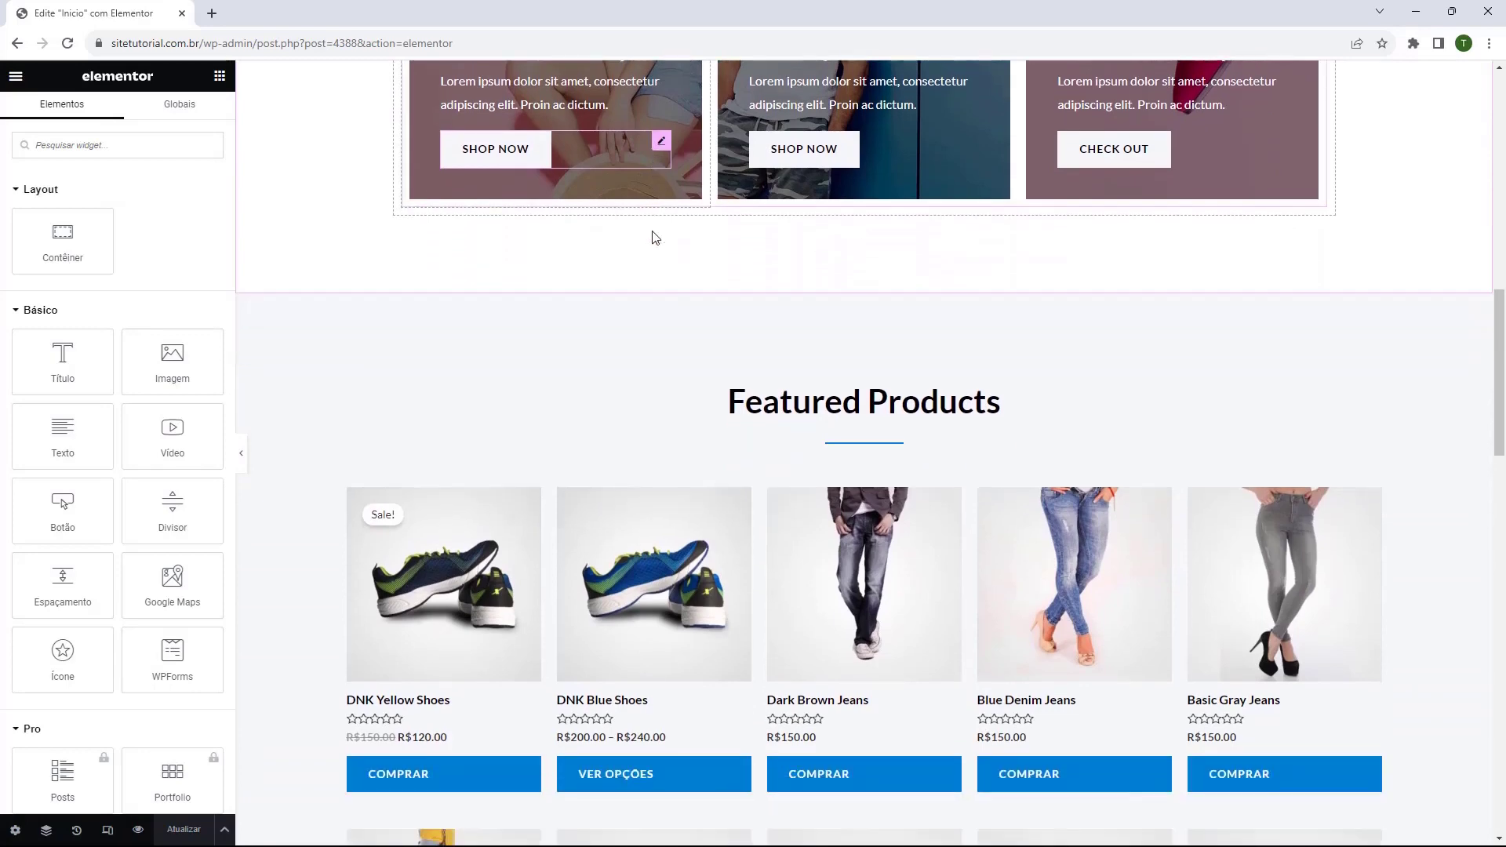
{"action": "scroll", "coordinate": [655, 239], "scroll_direction": "up", "scroll_amount": 4}
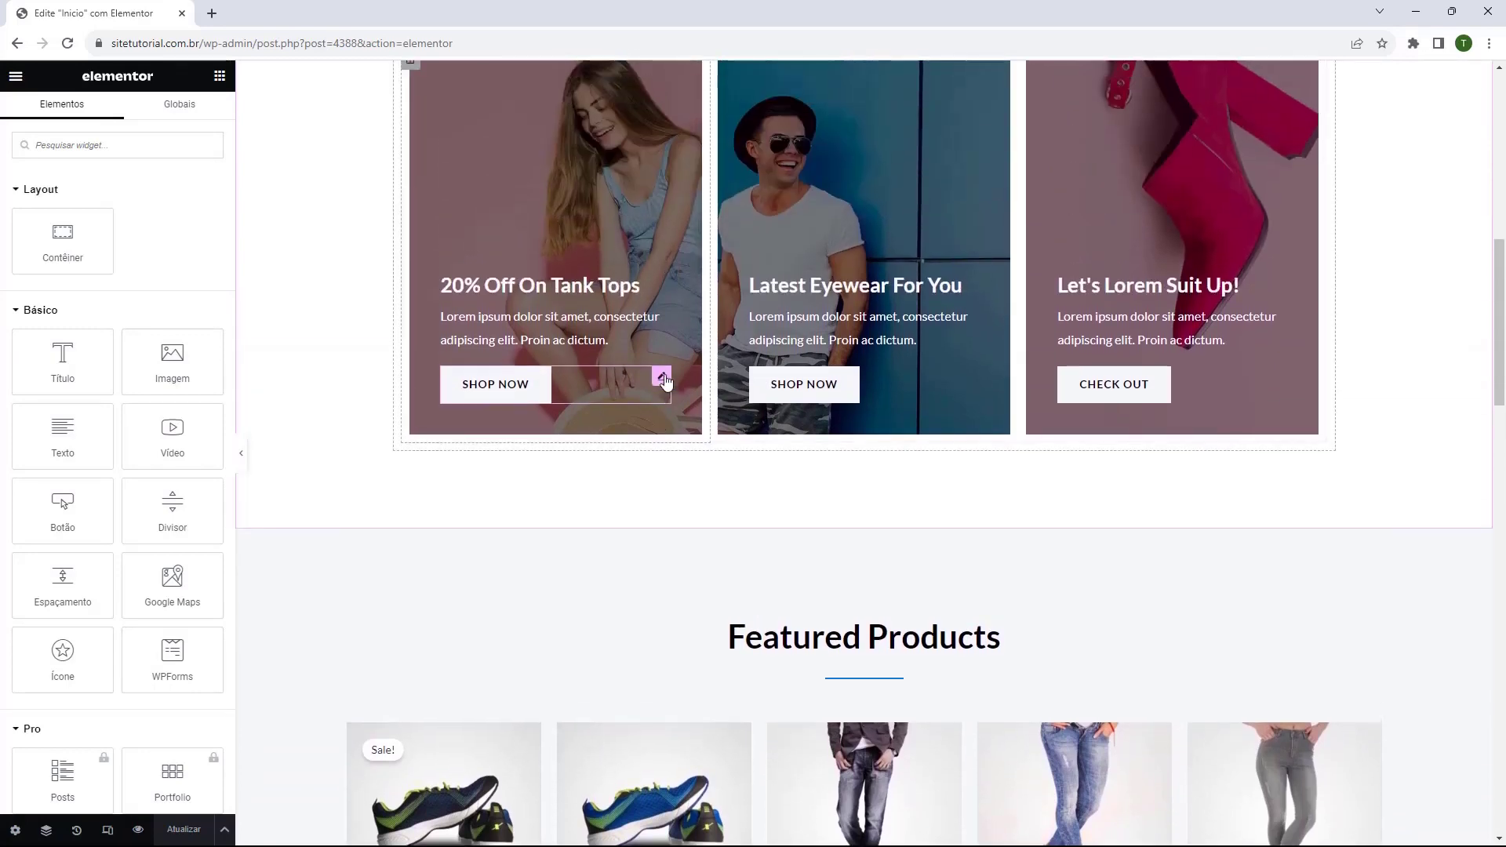
{"action": "scroll", "coordinate": [686, 274], "scroll_direction": "down", "scroll_amount": 9}
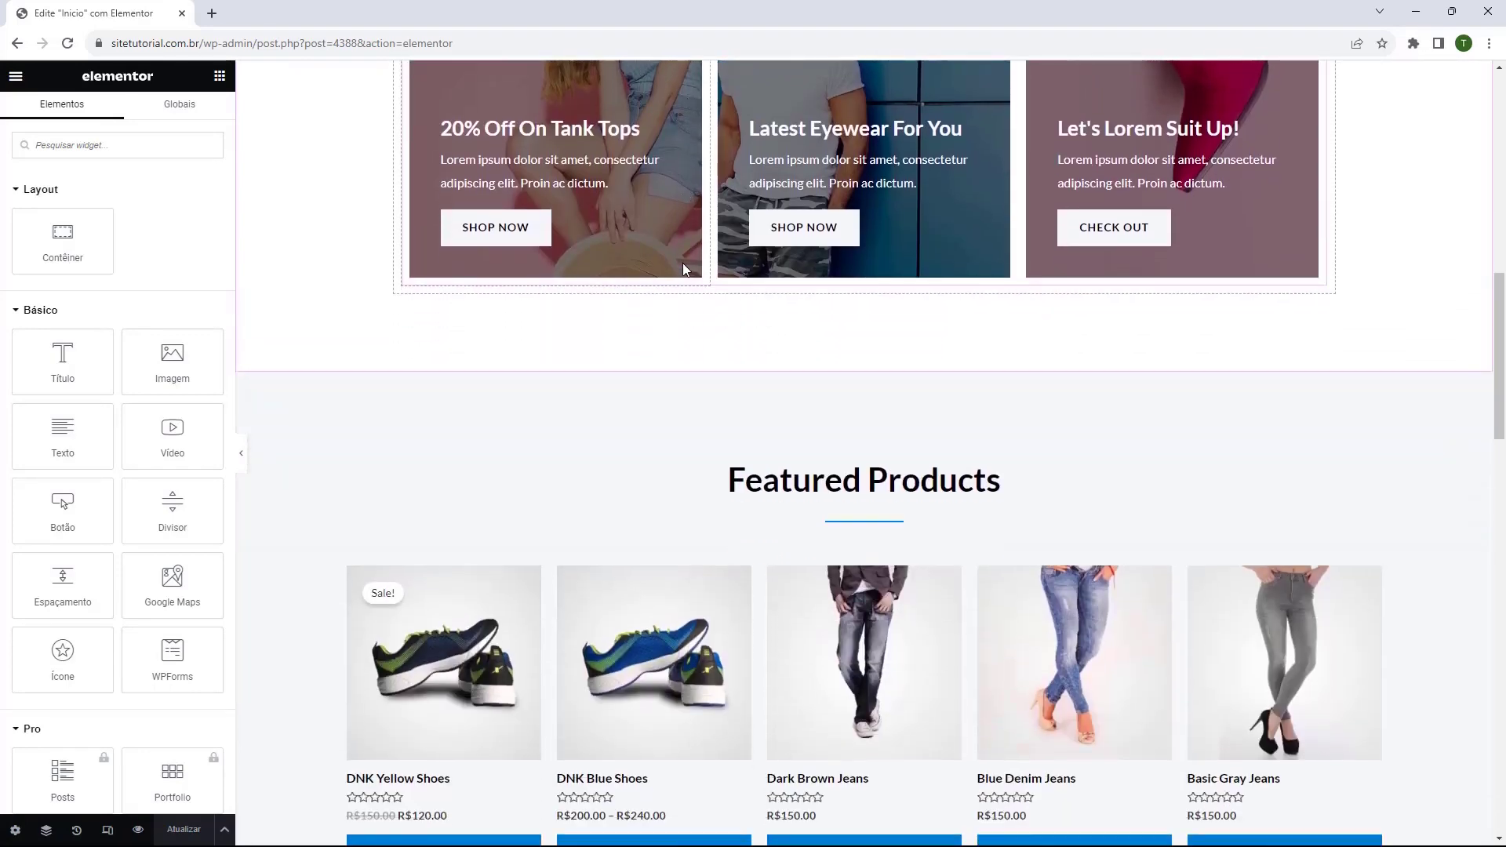
{"action": "scroll", "coordinate": [682, 262], "scroll_direction": "down", "scroll_amount": 15}
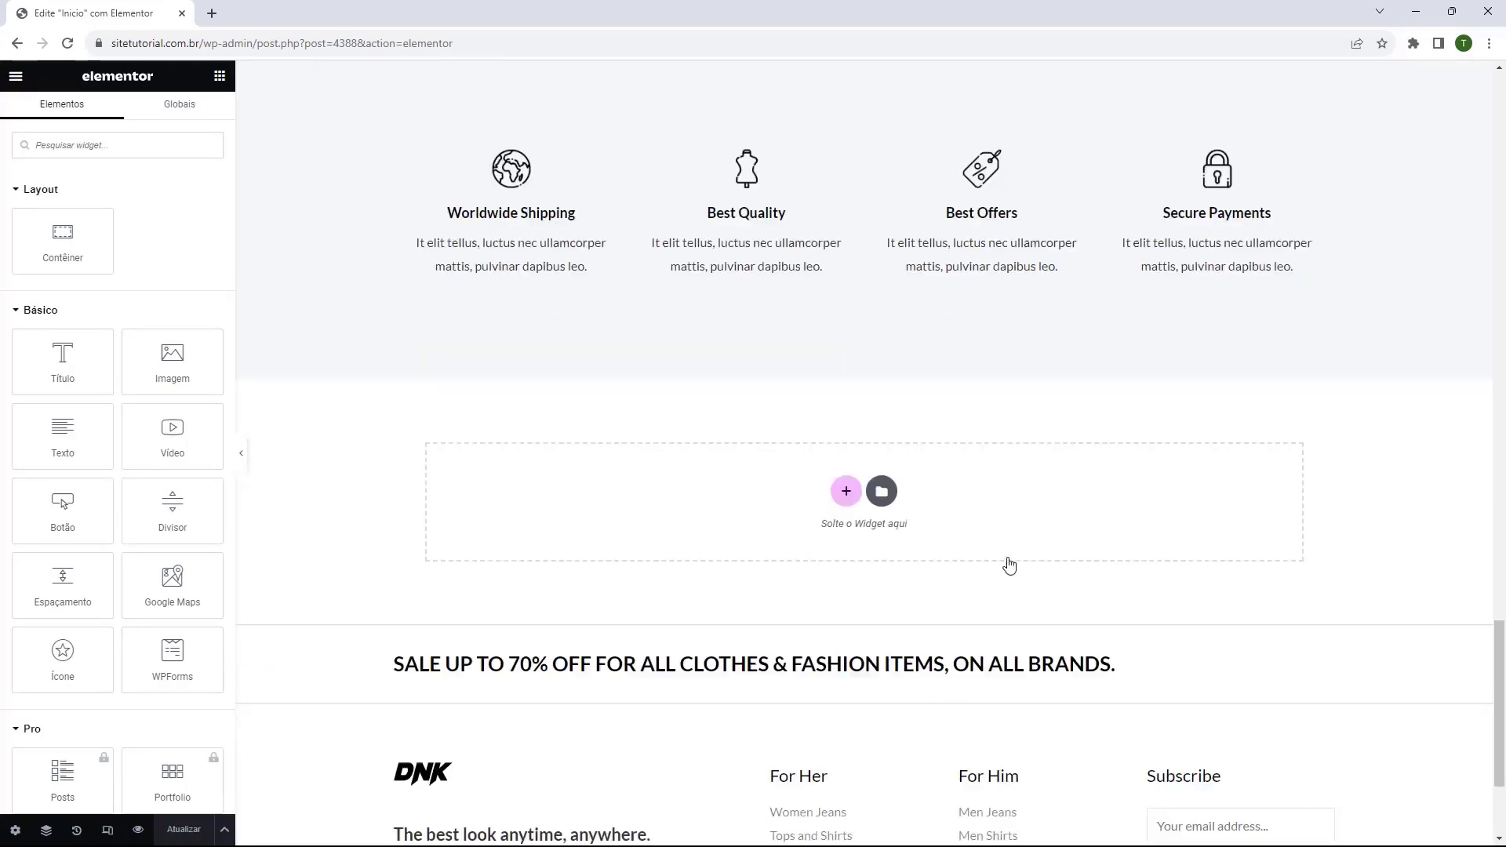
{"action": "scroll", "coordinate": [638, 488], "scroll_direction": "up", "scroll_amount": 6}
{"action": "scroll", "coordinate": [716, 447], "scroll_direction": "up", "scroll_amount": 20}
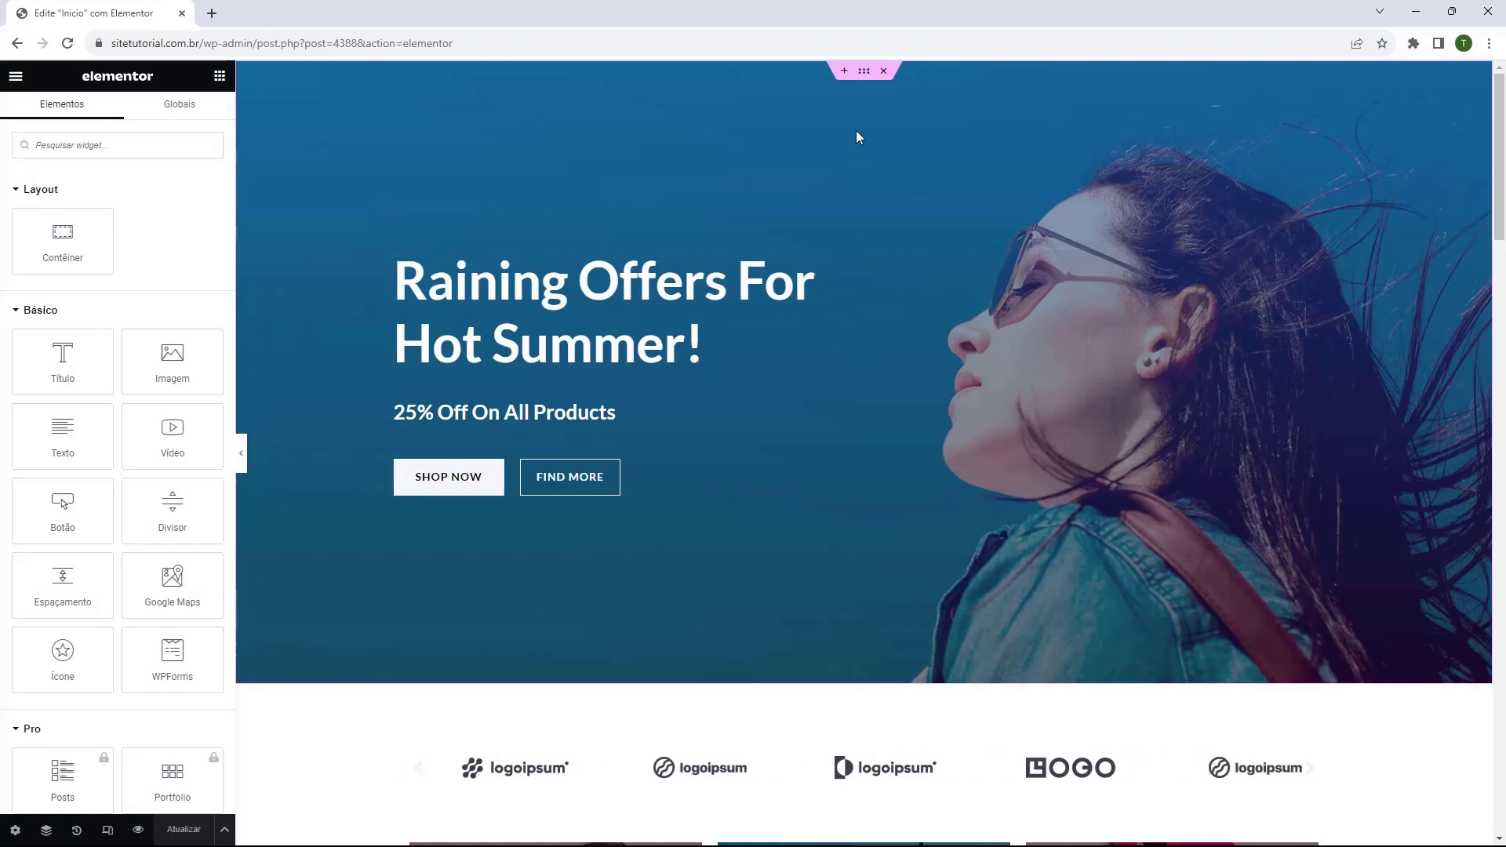
Open the hero banner section for editing and review its layout, style and advanced settings
{"action": "left_click", "coordinate": [864, 72]}
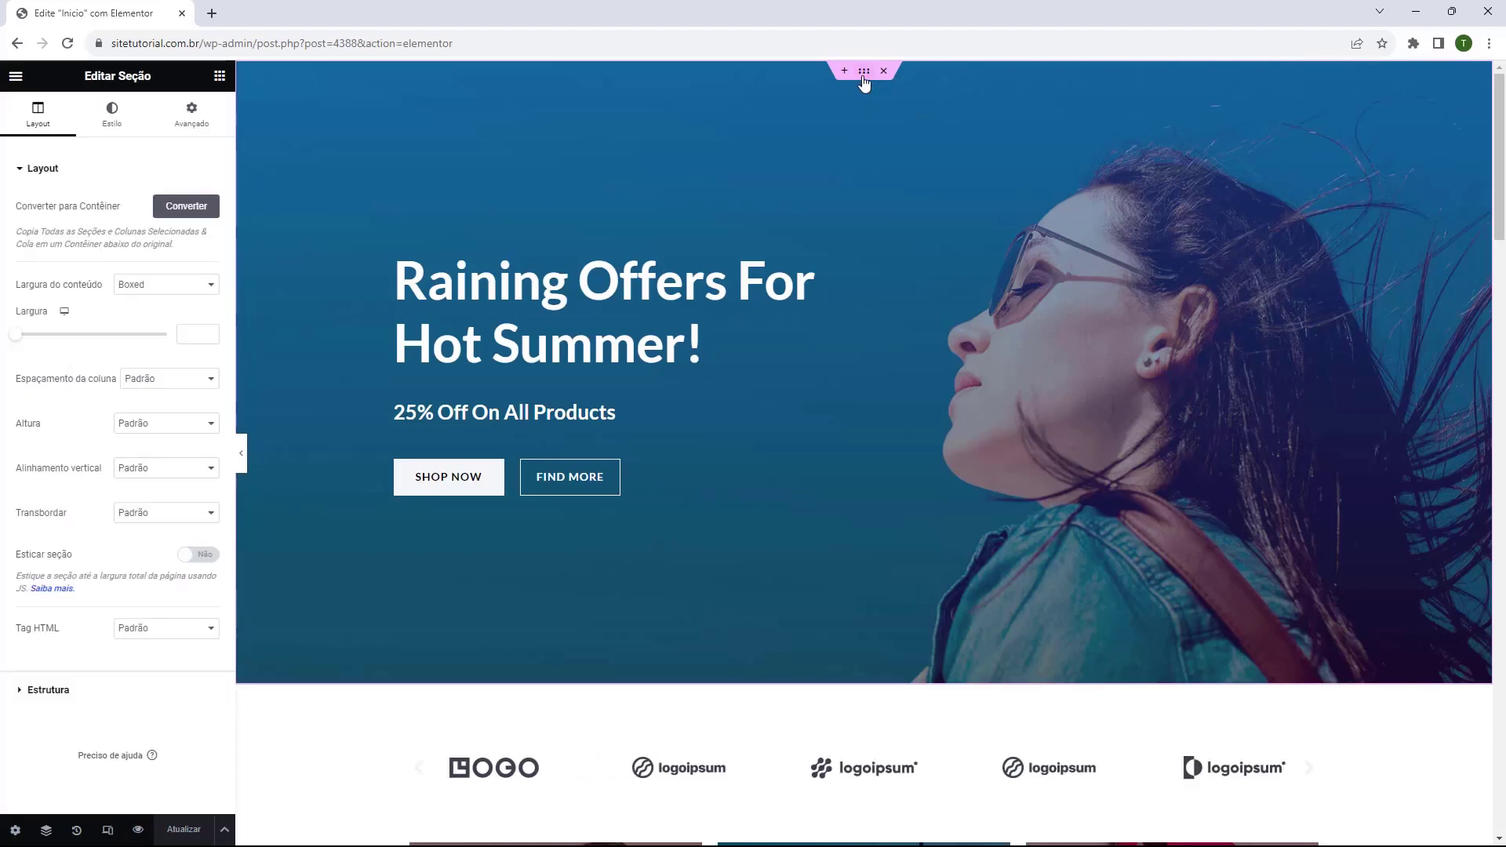
{"action": "left_click", "coordinate": [105, 130]}
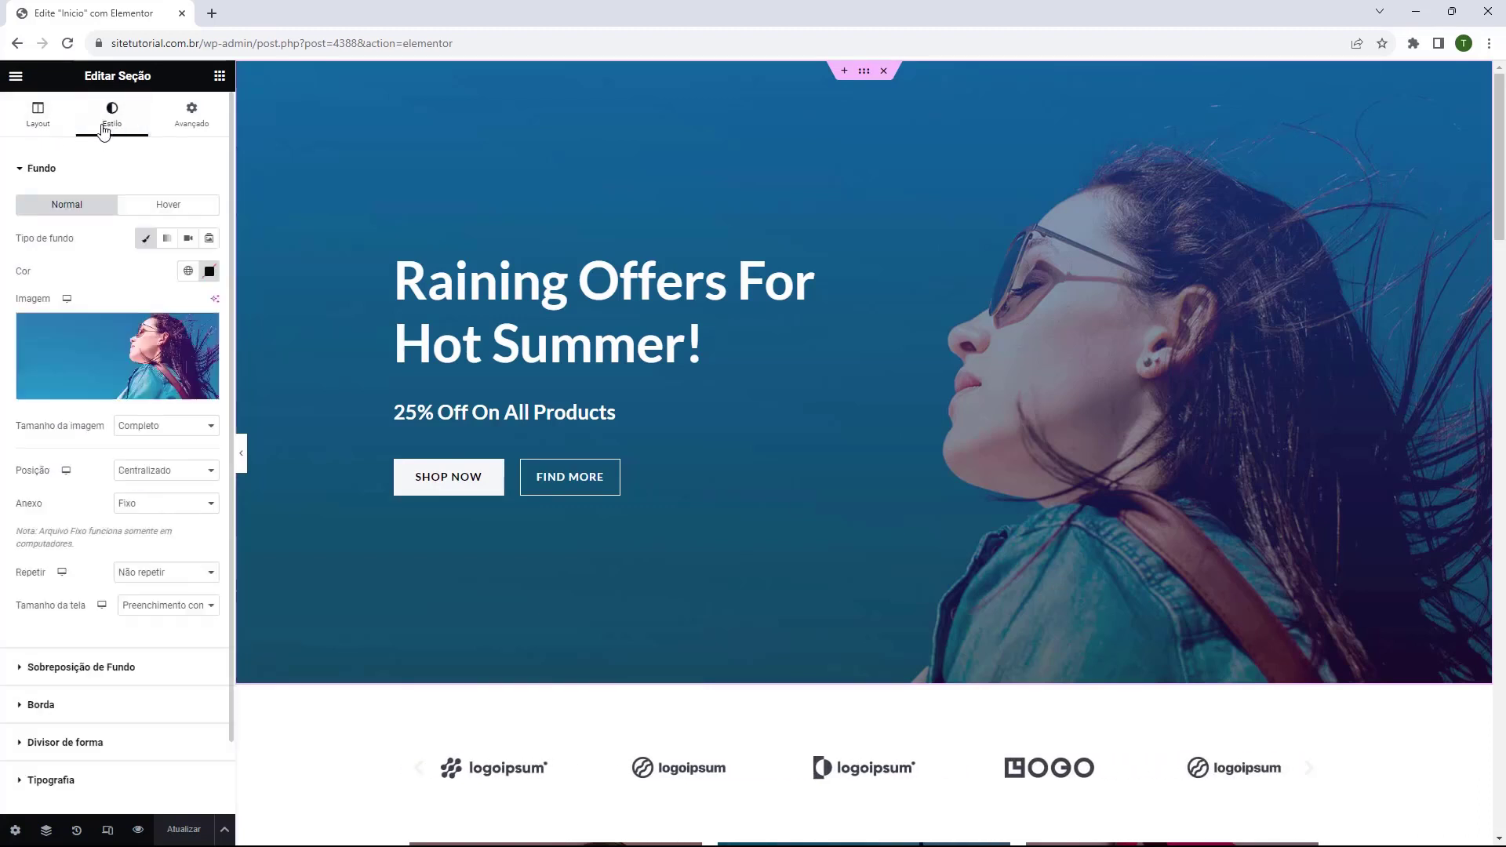
{"action": "left_click", "coordinate": [186, 140]}
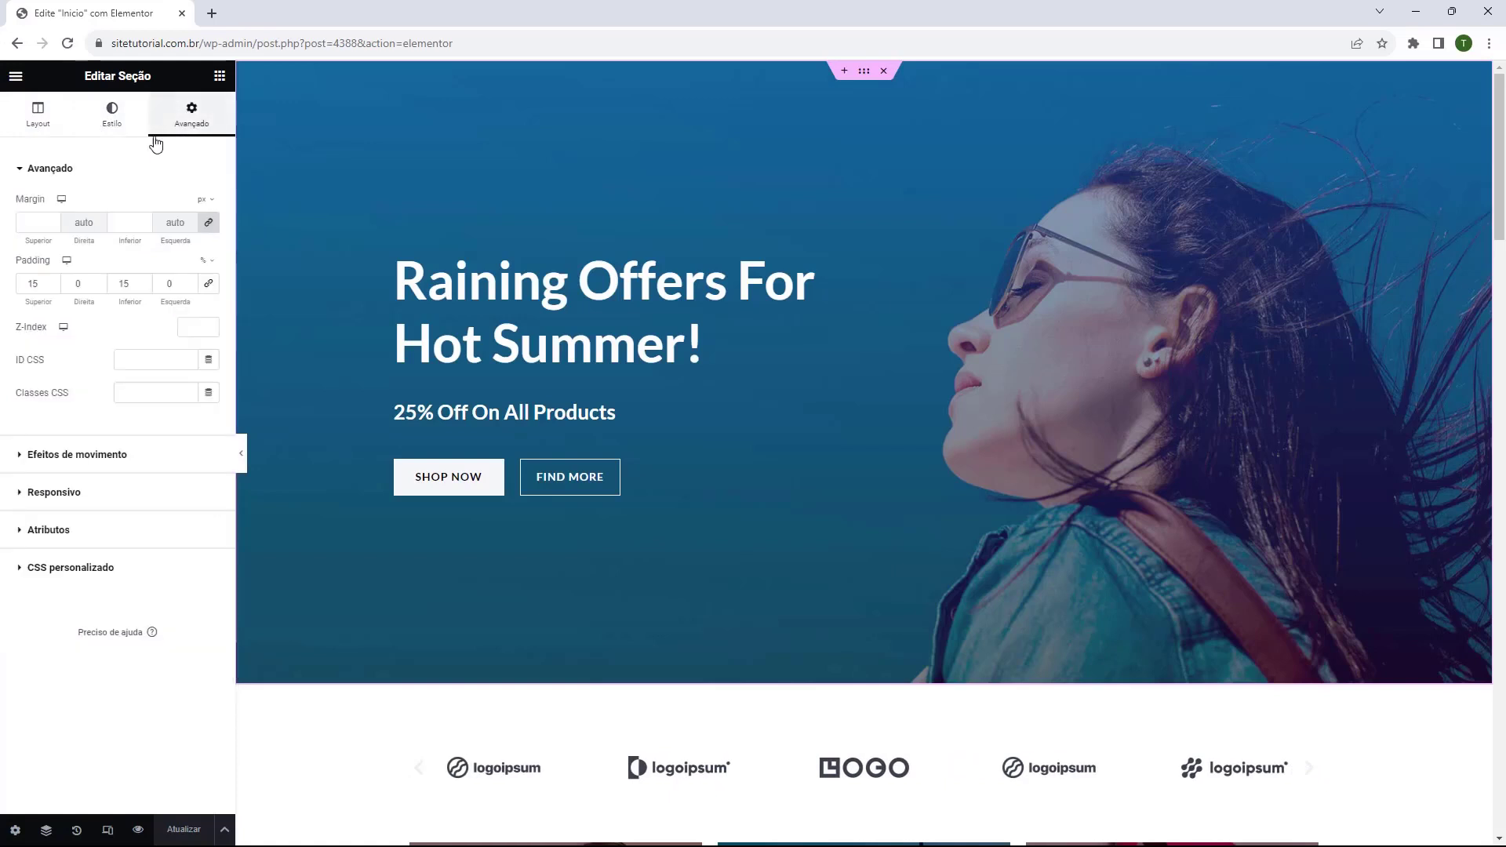
{"action": "left_click", "coordinate": [37, 118]}
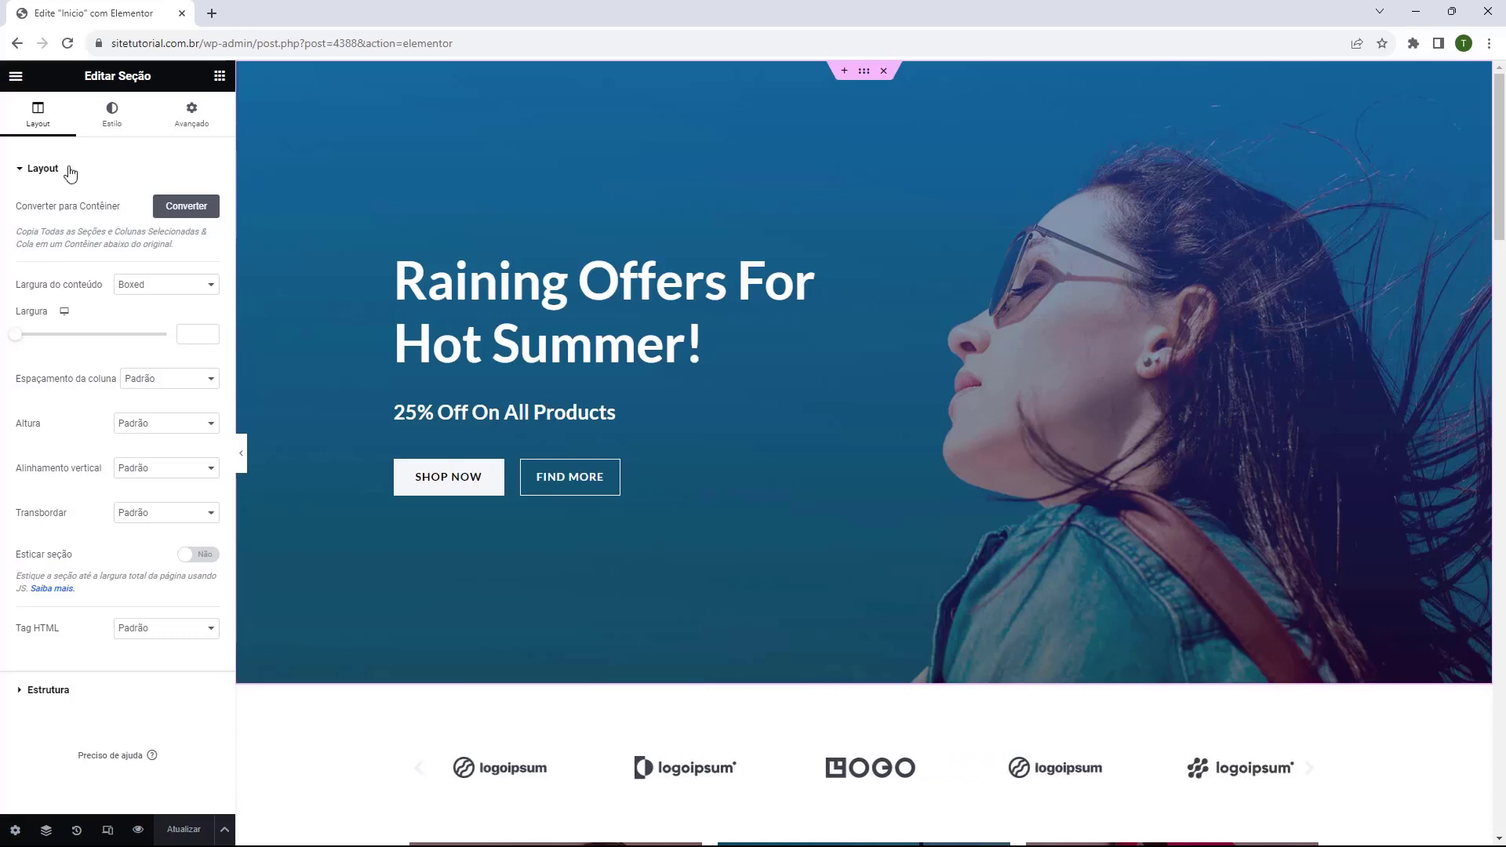
Examine the hero section's style settings, including background image, background overlay and shape divider
{"action": "left_click", "coordinate": [97, 135]}
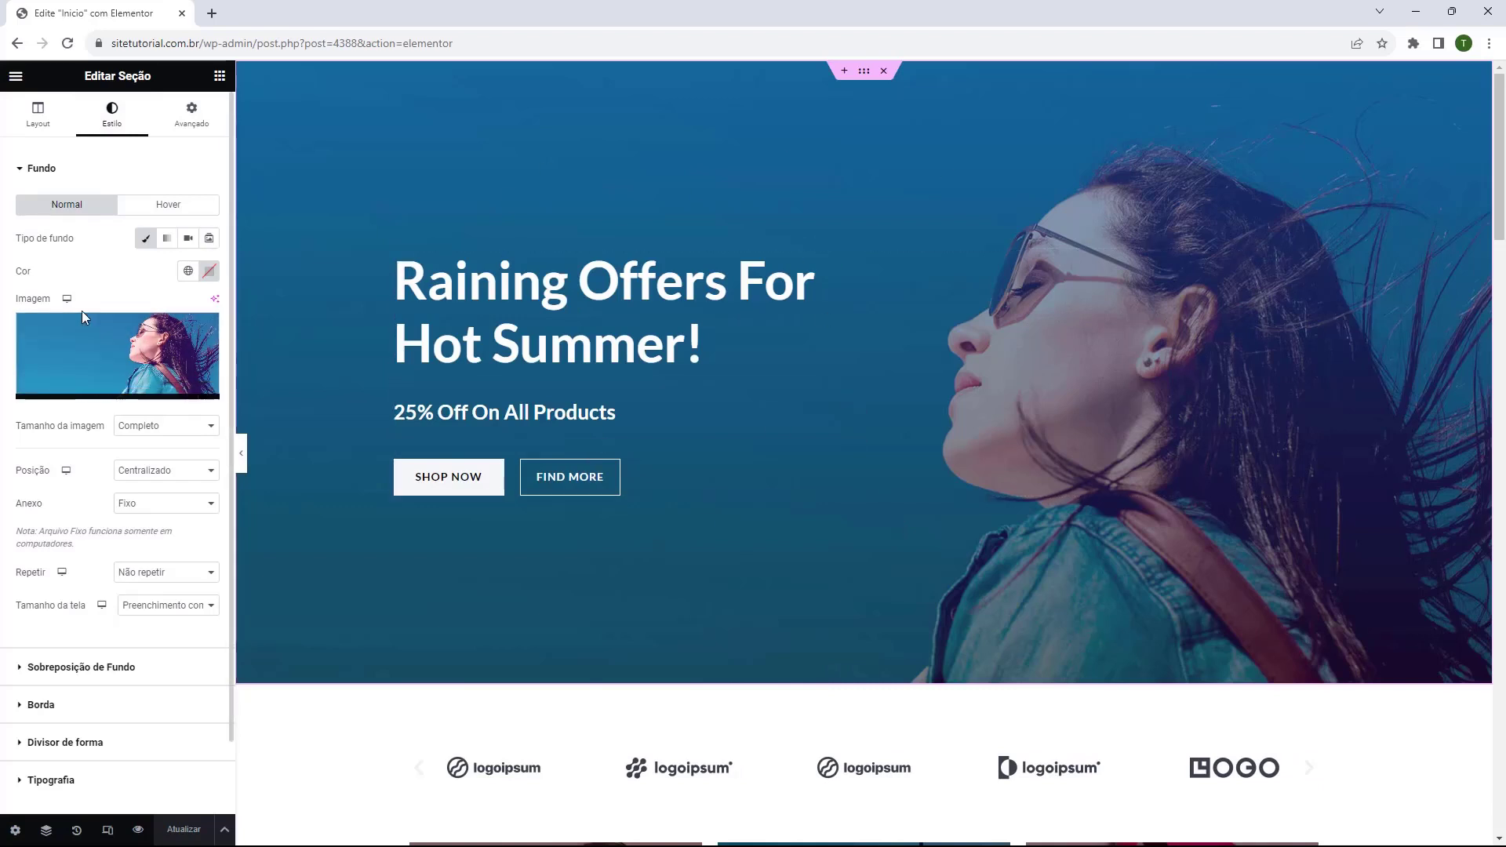
{"action": "mouse_move", "coordinate": [144, 367]}
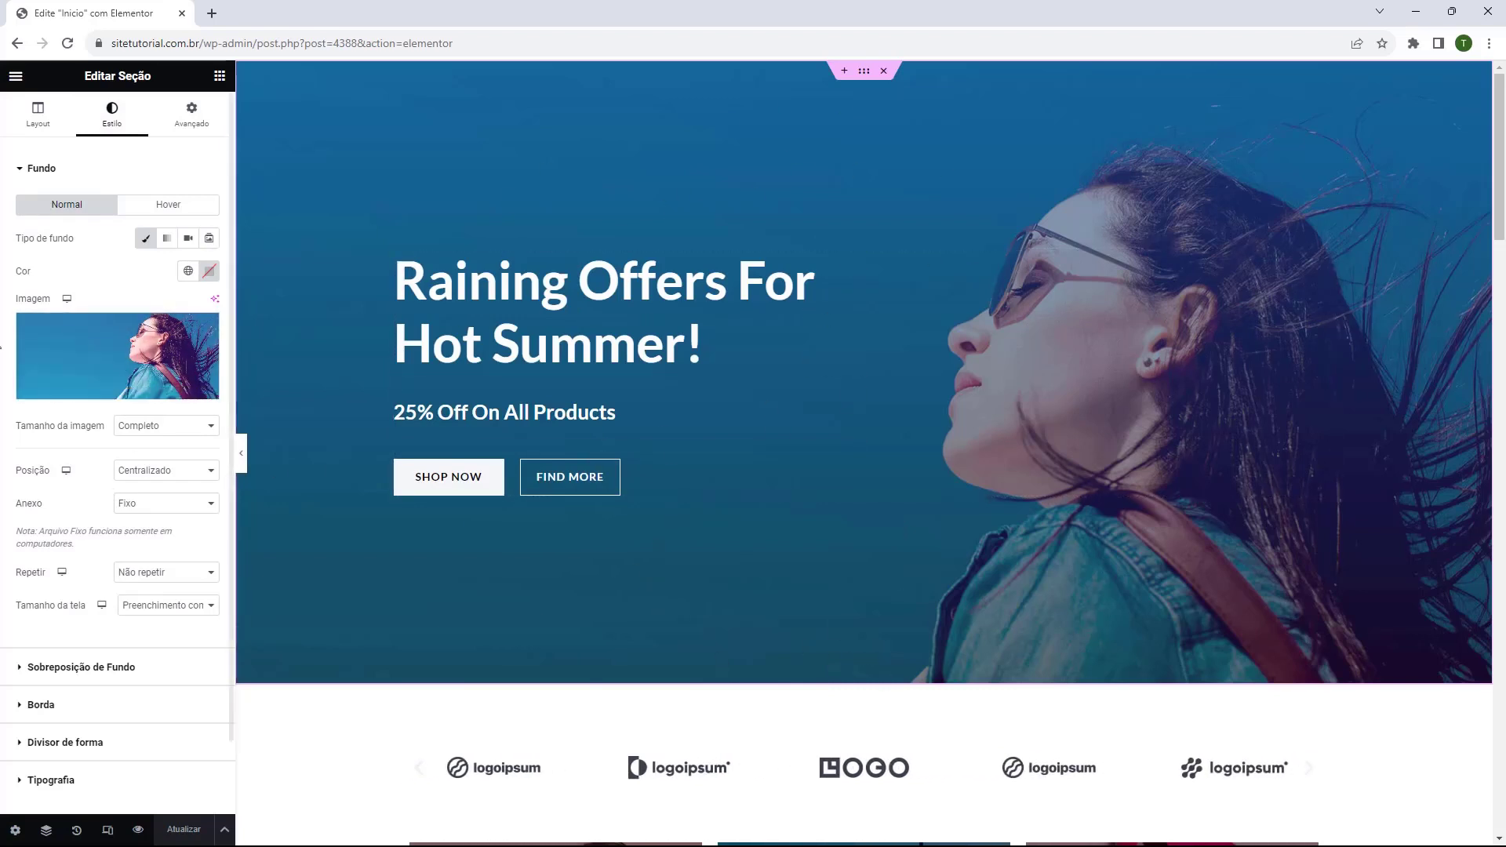
{"action": "mouse_move", "coordinate": [100, 316]}
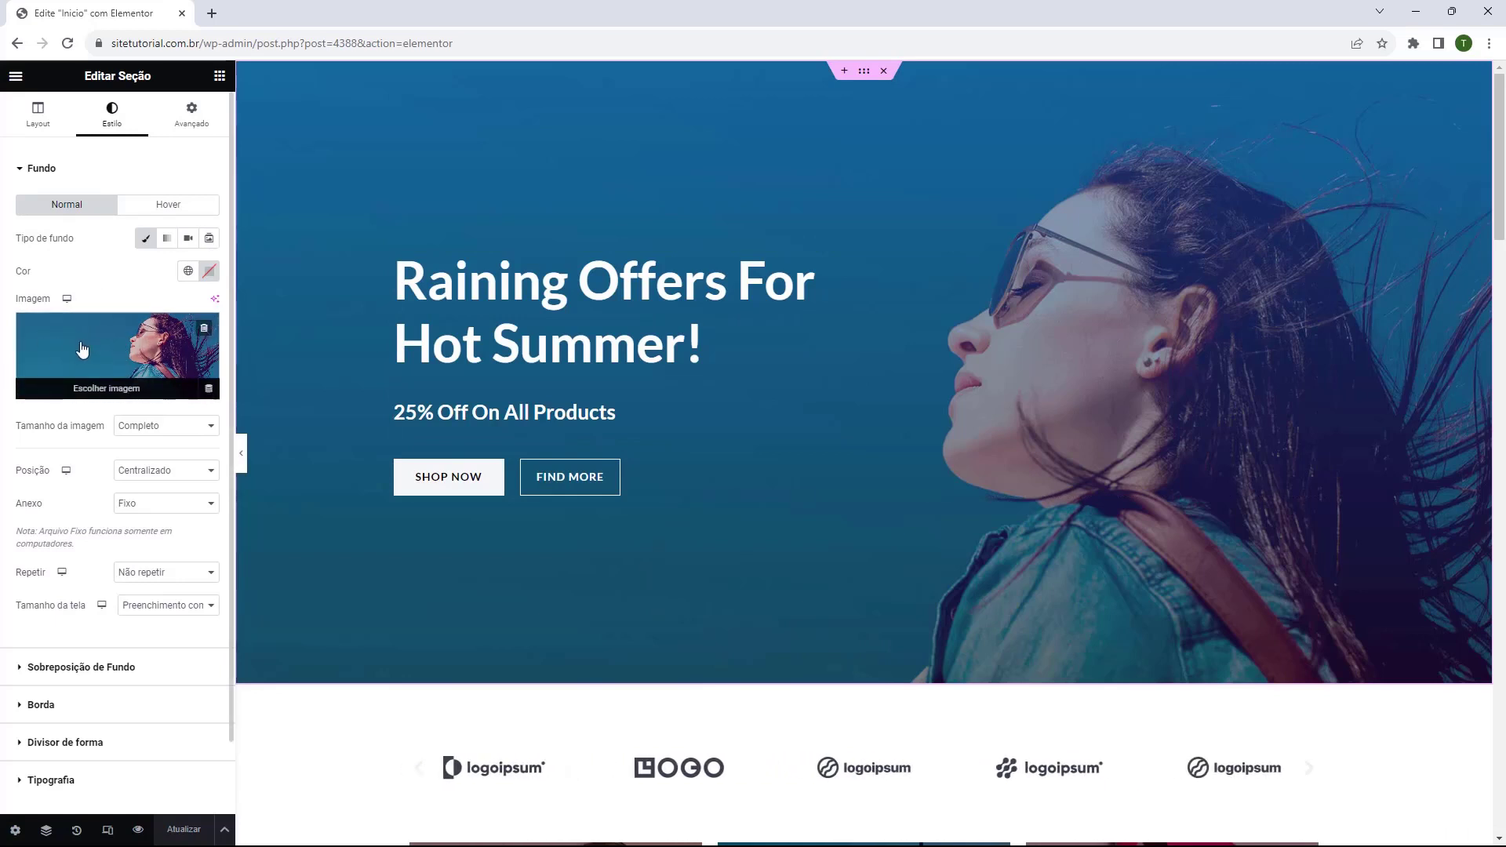
{"action": "scroll", "coordinate": [97, 349], "scroll_direction": "down", "scroll_amount": 1}
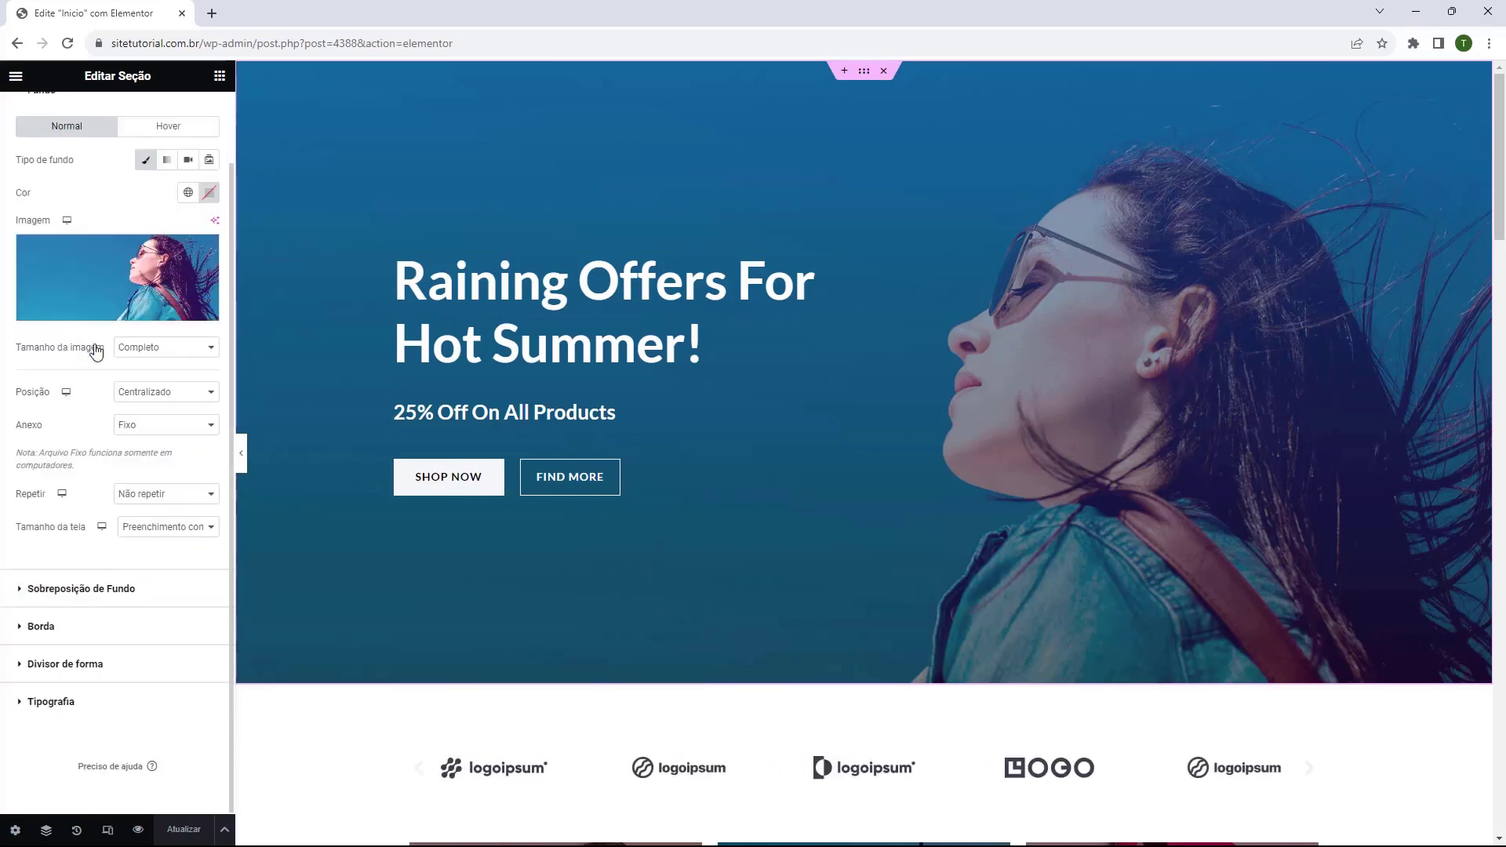
{"action": "left_click", "coordinate": [34, 587]}
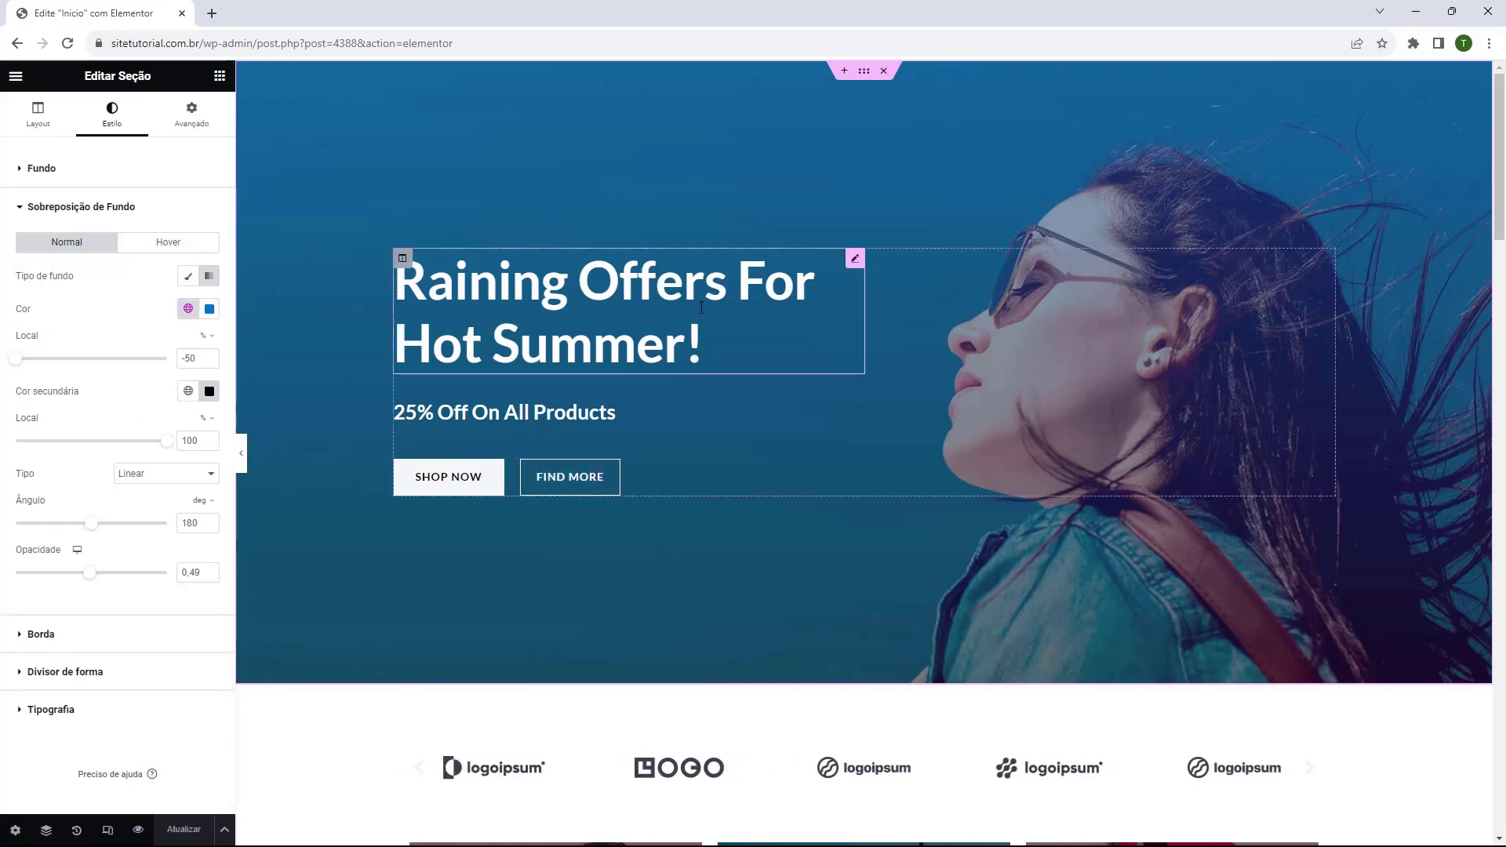
{"action": "left_click", "coordinate": [29, 207]}
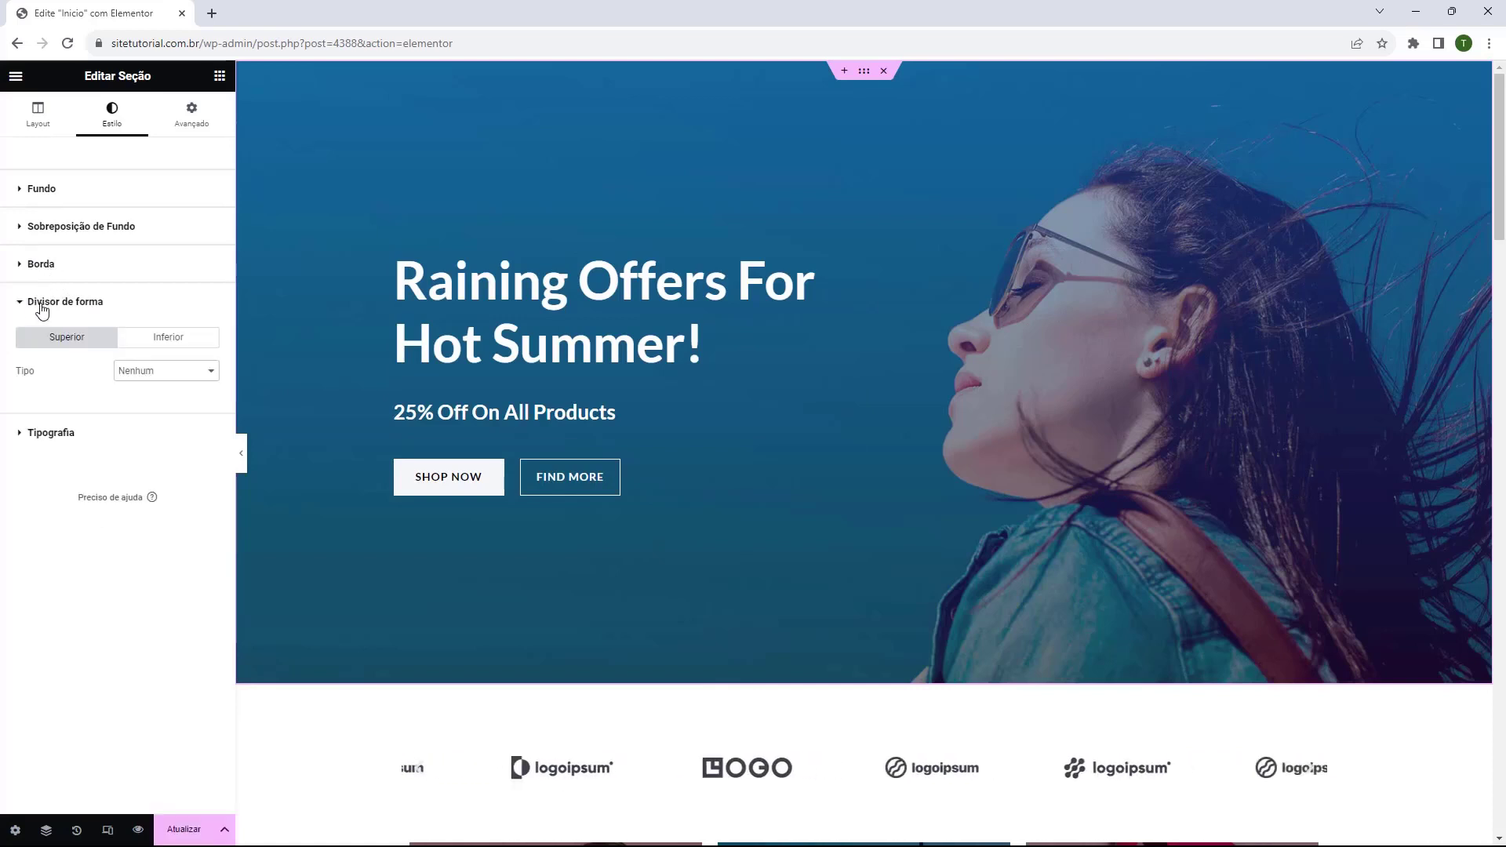
{"action": "left_click", "coordinate": [37, 305]}
{"action": "left_click", "coordinate": [26, 189]}
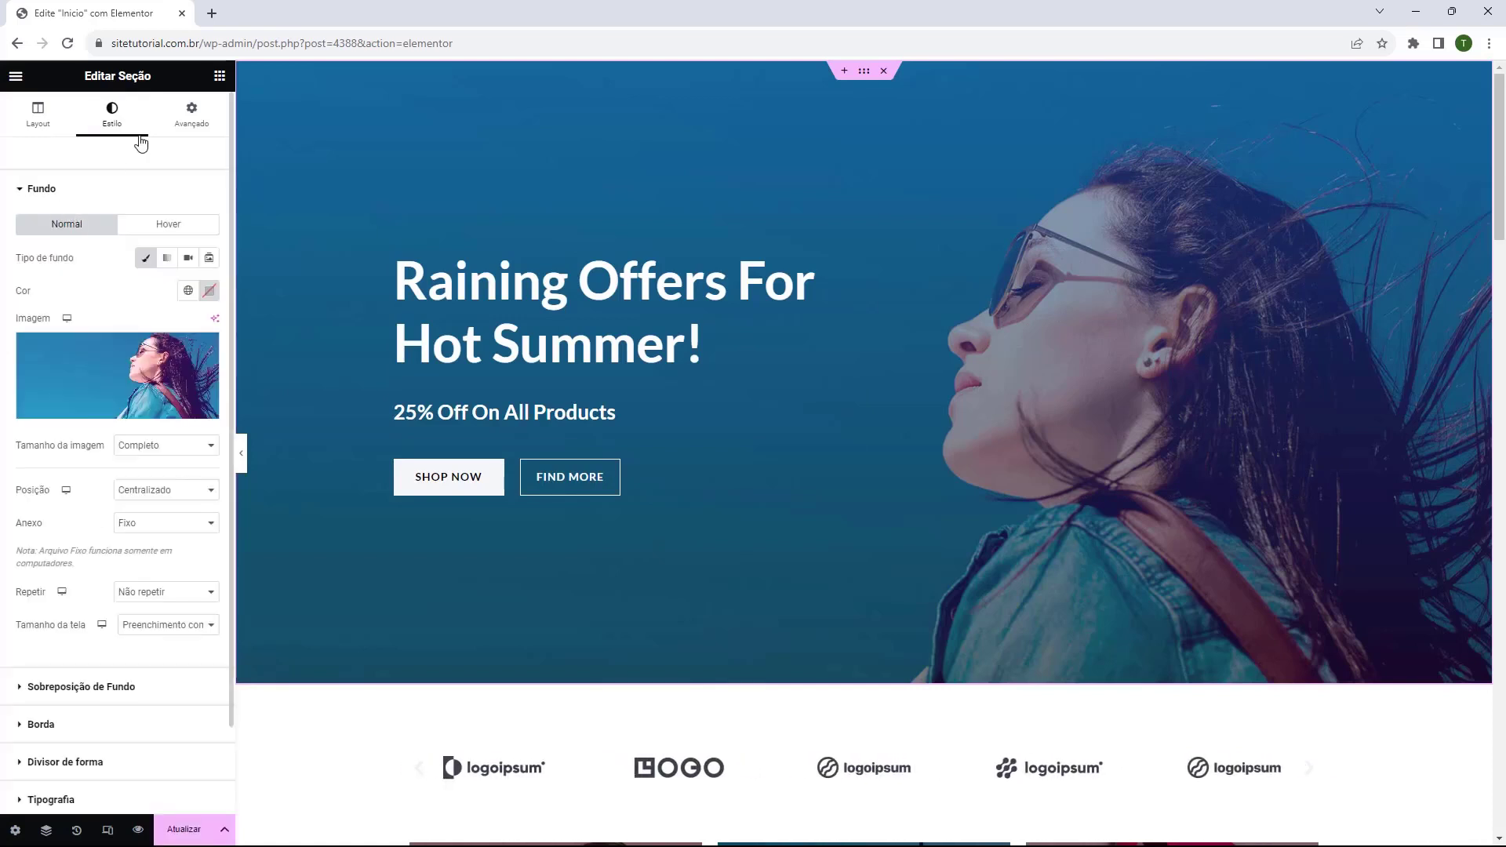
Reduce the hero section's top and bottom padding to 11% each, and return to its background style settings
{"action": "left_click", "coordinate": [180, 126]}
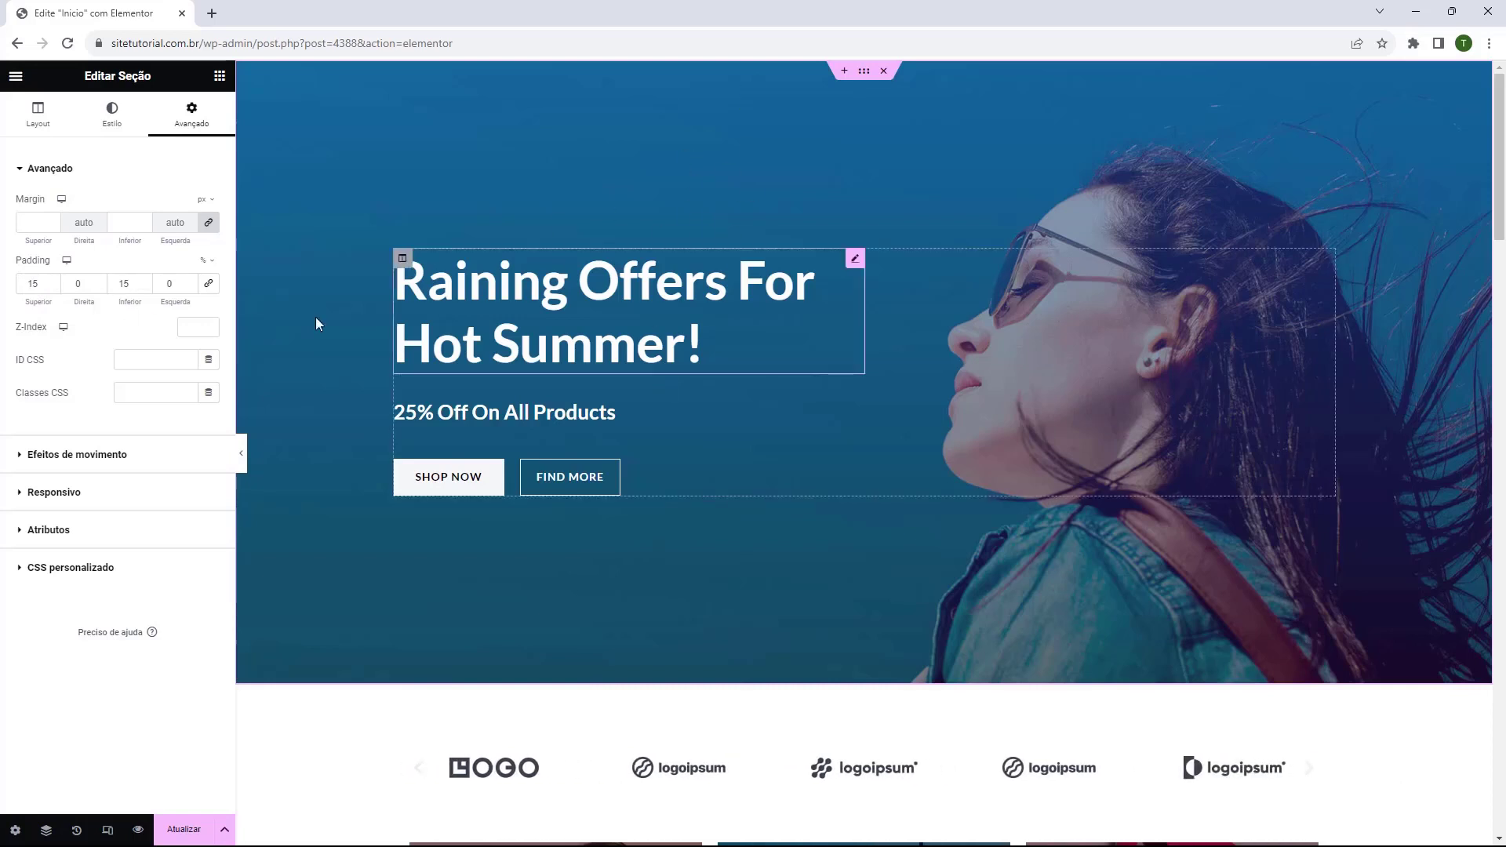
{"action": "left_click", "coordinate": [52, 287]}
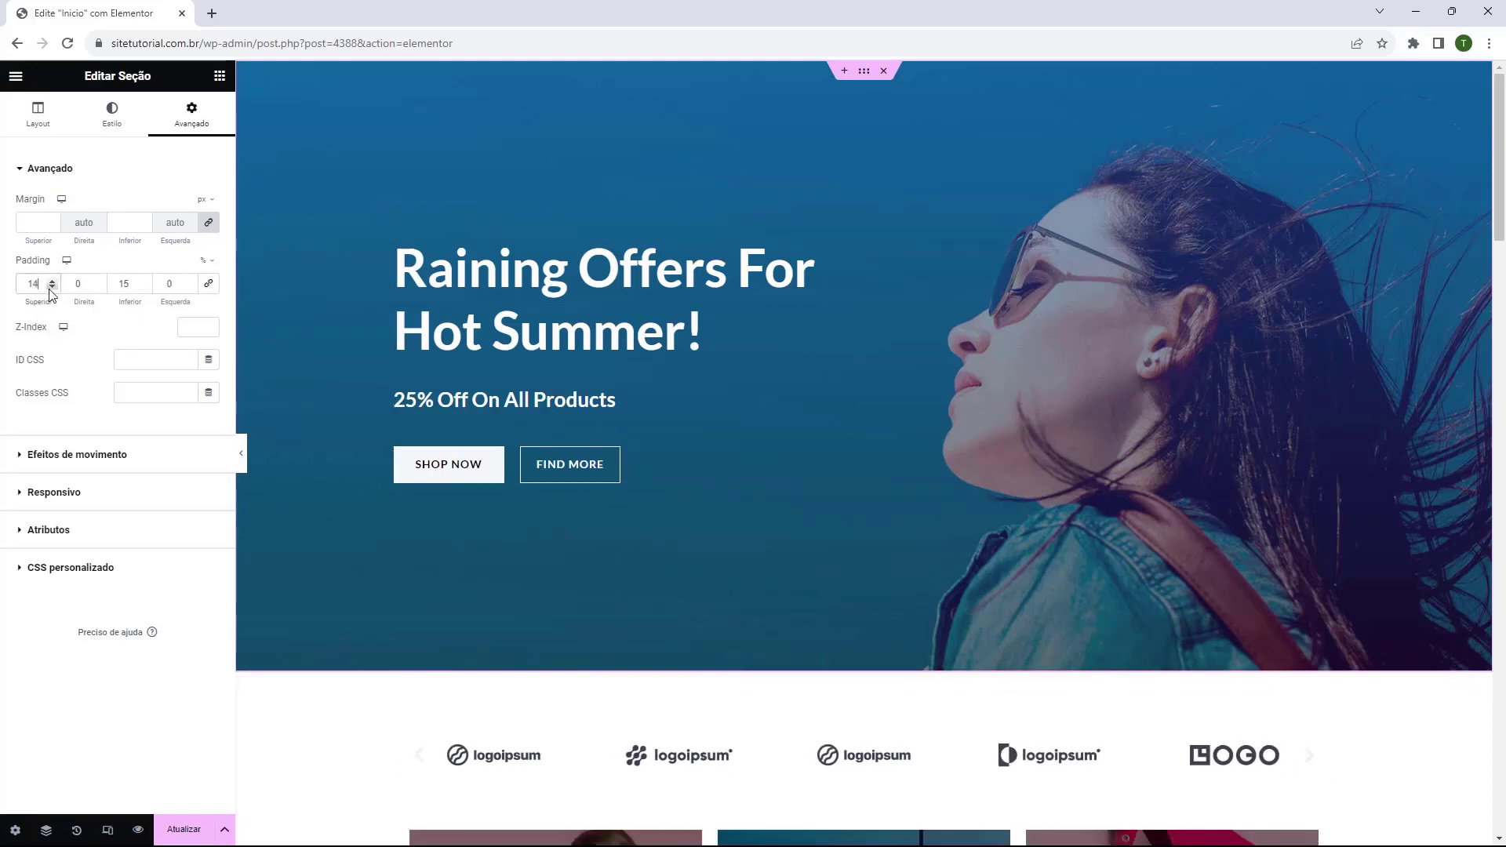
{"action": "left_click", "coordinate": [51, 287]}
{"action": "left_click", "coordinate": [51, 287]}
{"action": "left_click", "coordinate": [52, 287]}
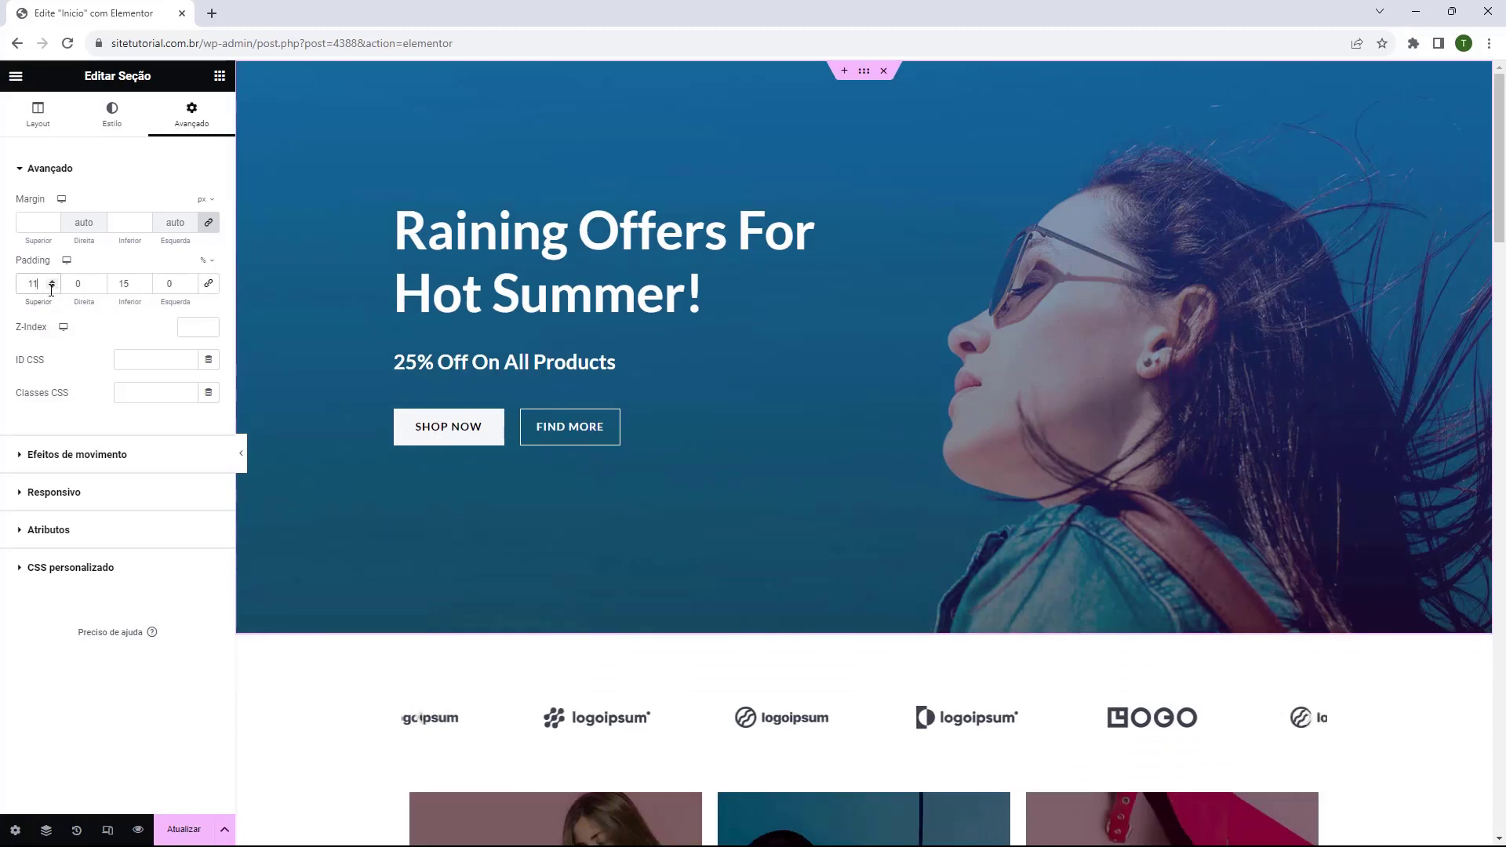
{"action": "left_click", "coordinate": [144, 287]}
{"action": "left_click", "coordinate": [144, 288]}
{"action": "left_click", "coordinate": [144, 287]}
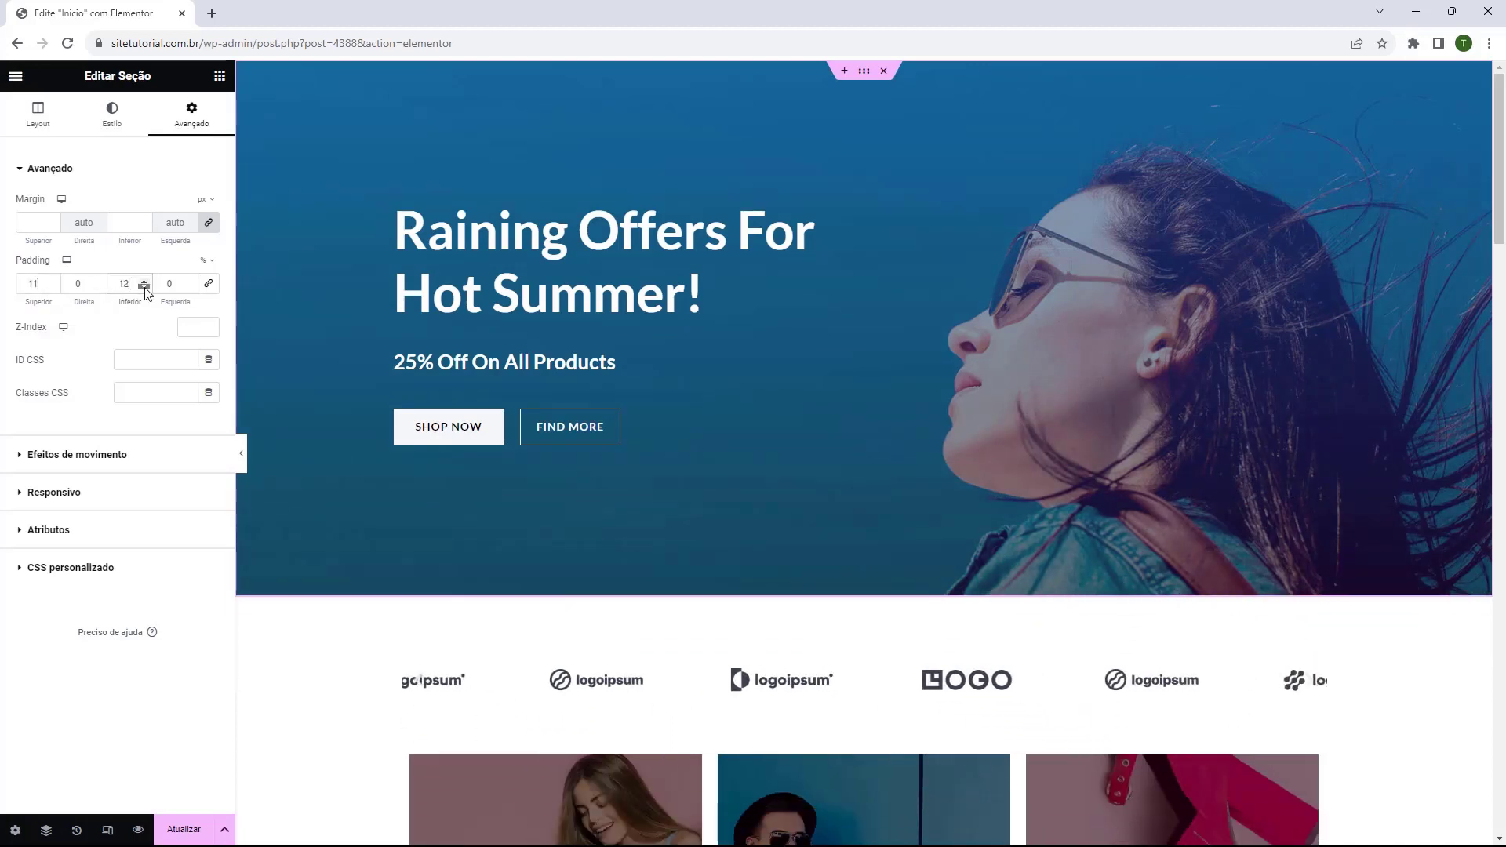
{"action": "left_click", "coordinate": [144, 287]}
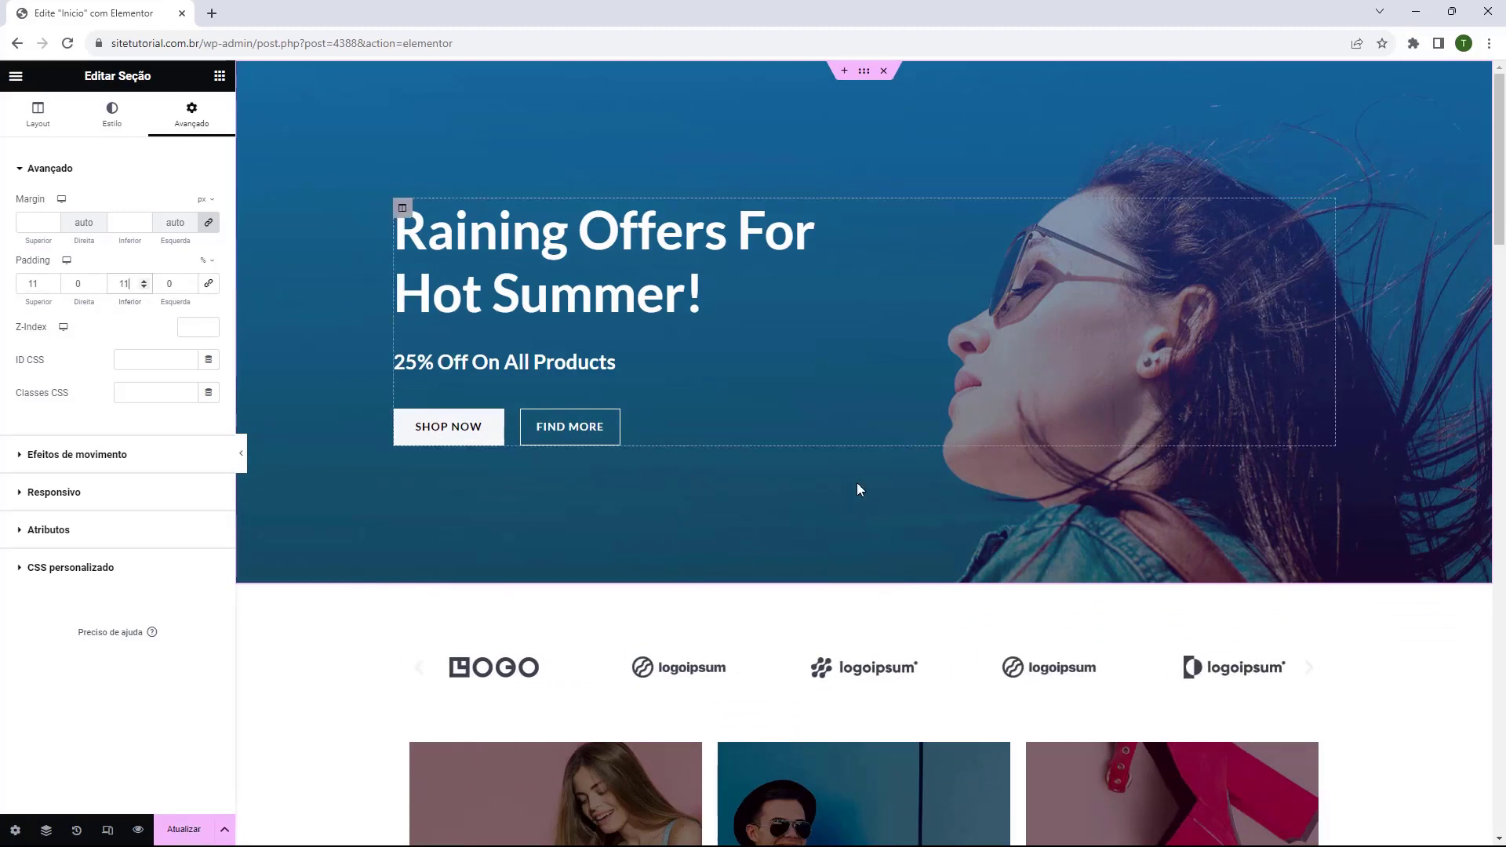
{"action": "left_click", "coordinate": [112, 117]}
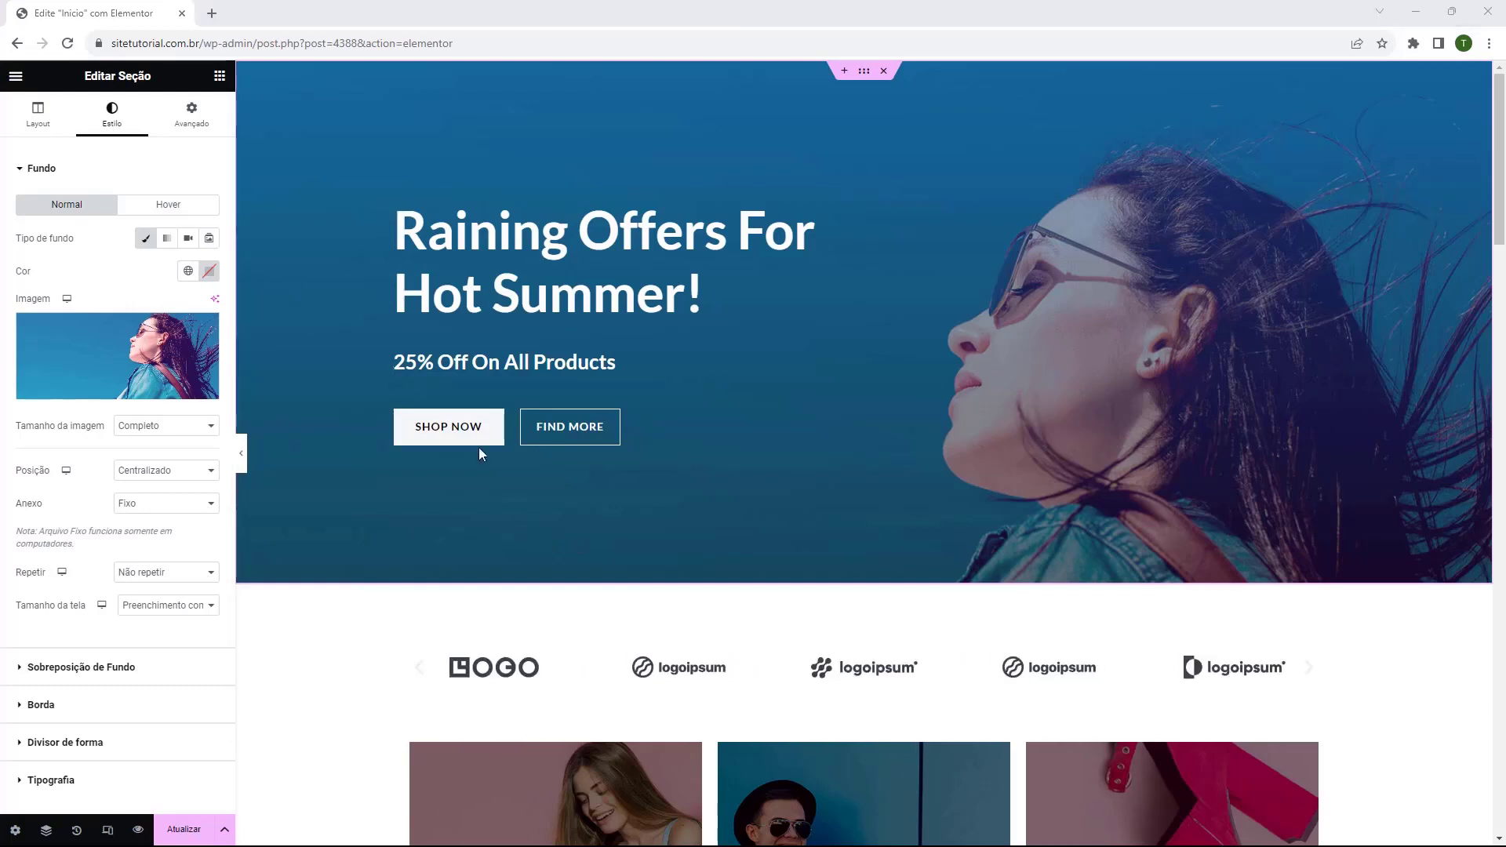
Replace the hero banner's main title text with "Sitetutorial"
{"action": "left_click", "coordinate": [495, 257]}
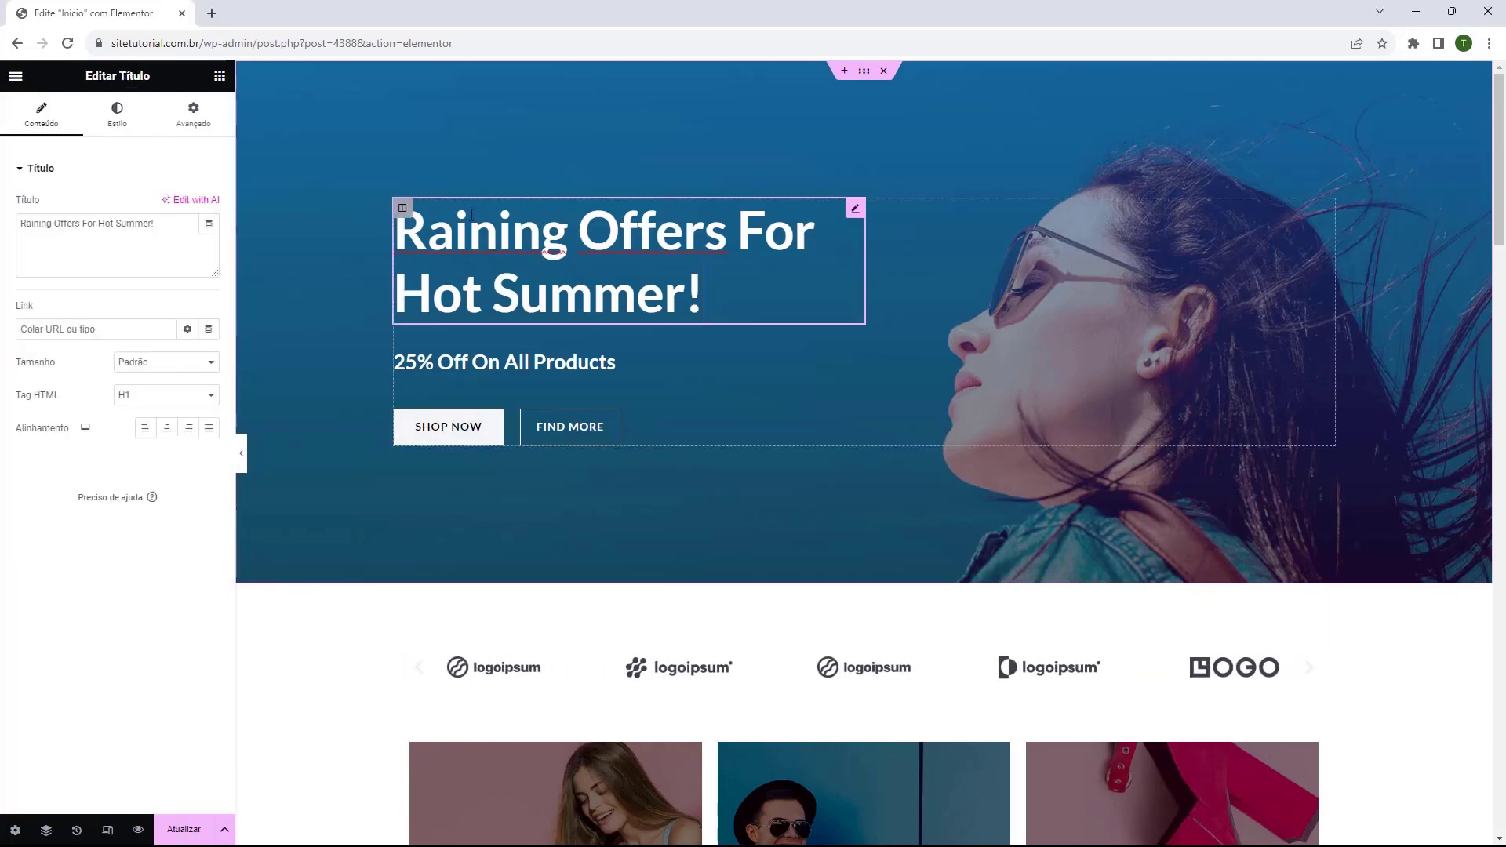
{"action": "triple_click", "coordinate": [545, 261]}
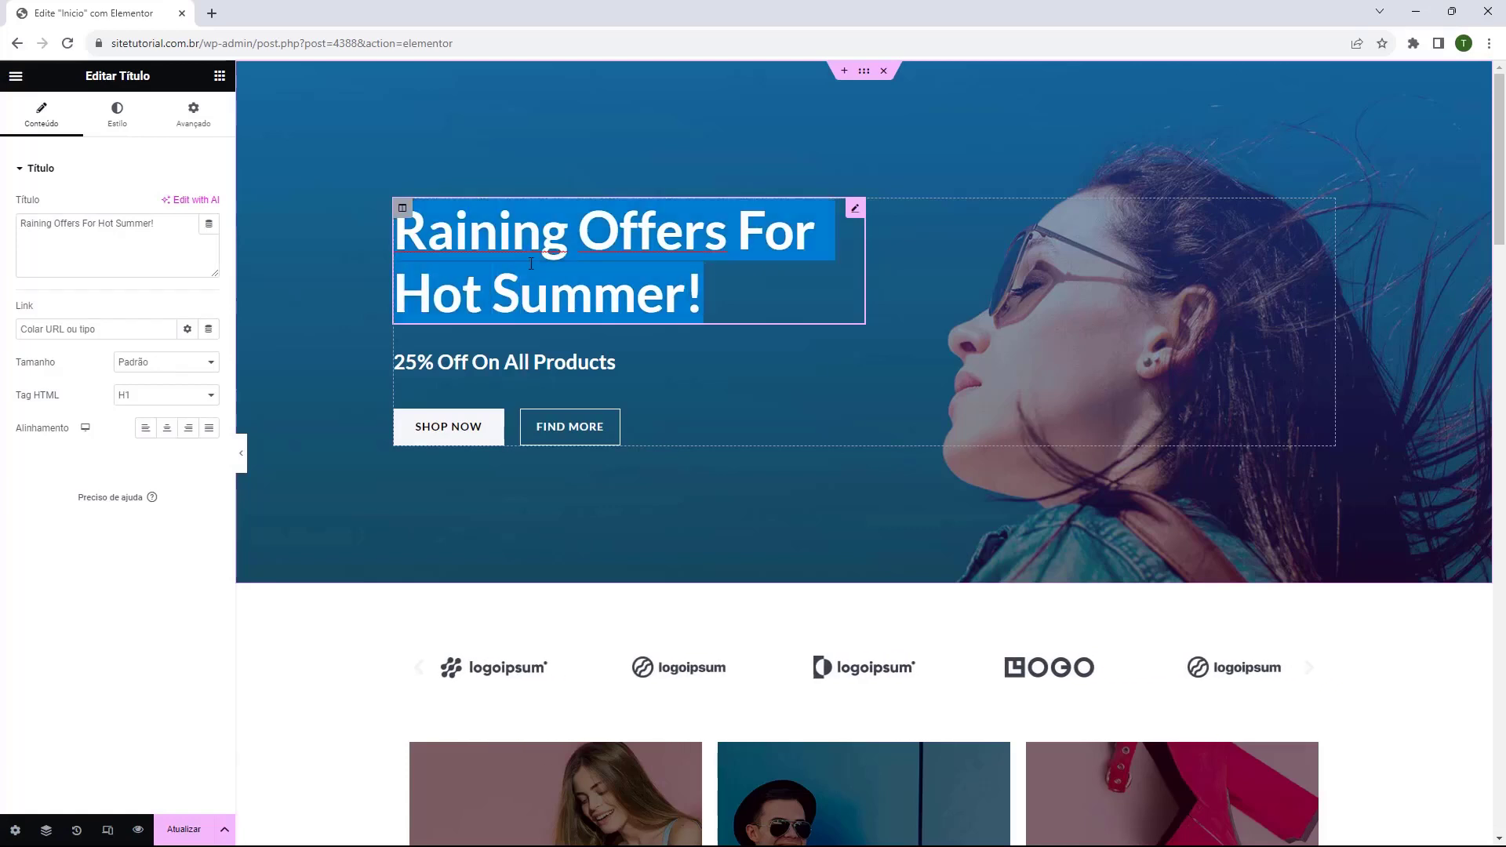
{"action": "left_click", "coordinate": [128, 239]}
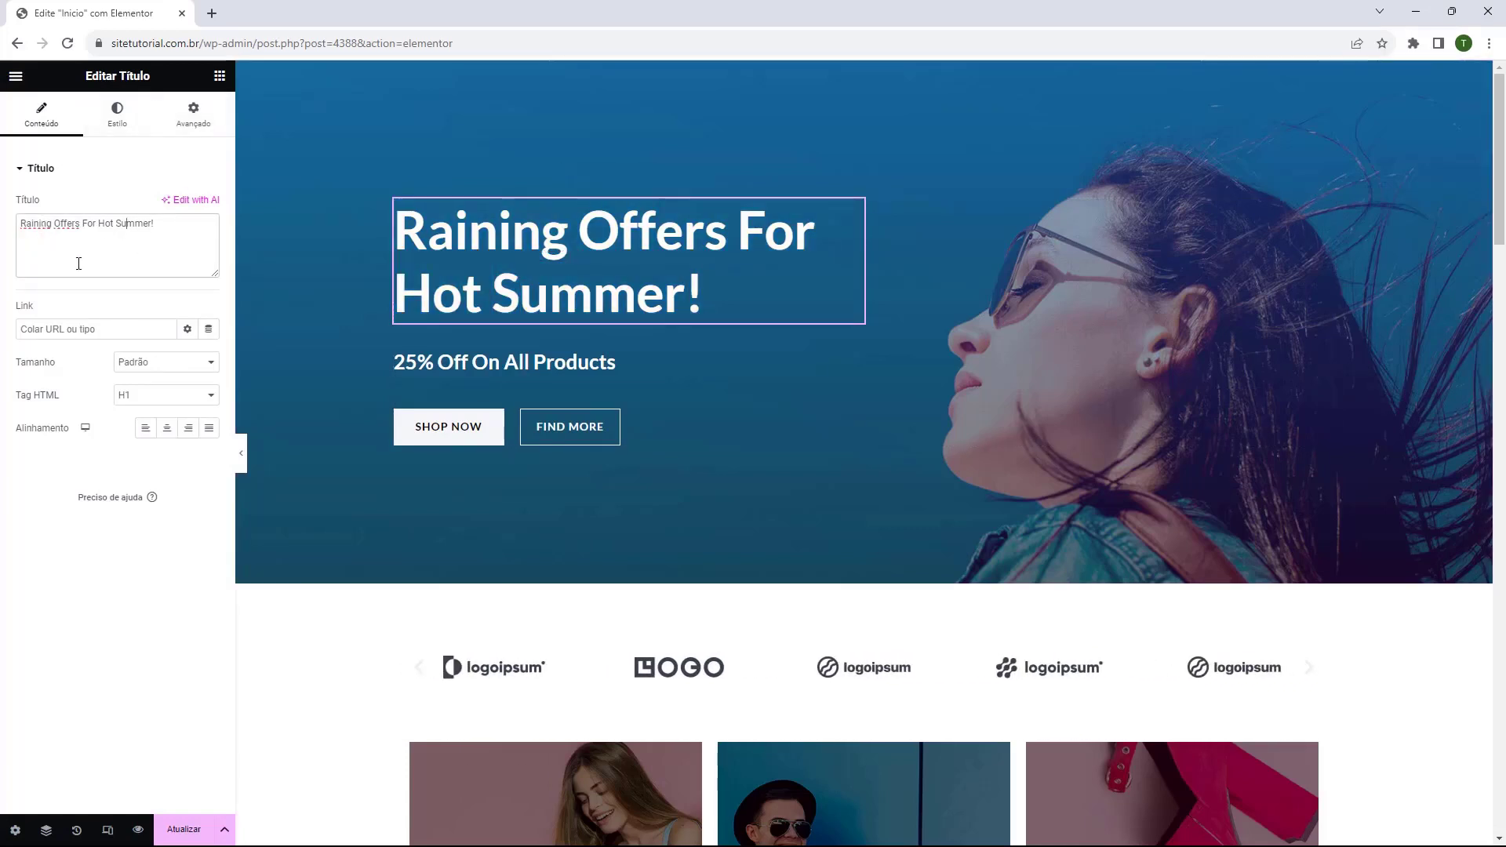
{"action": "triple_click", "coordinate": [92, 228]}
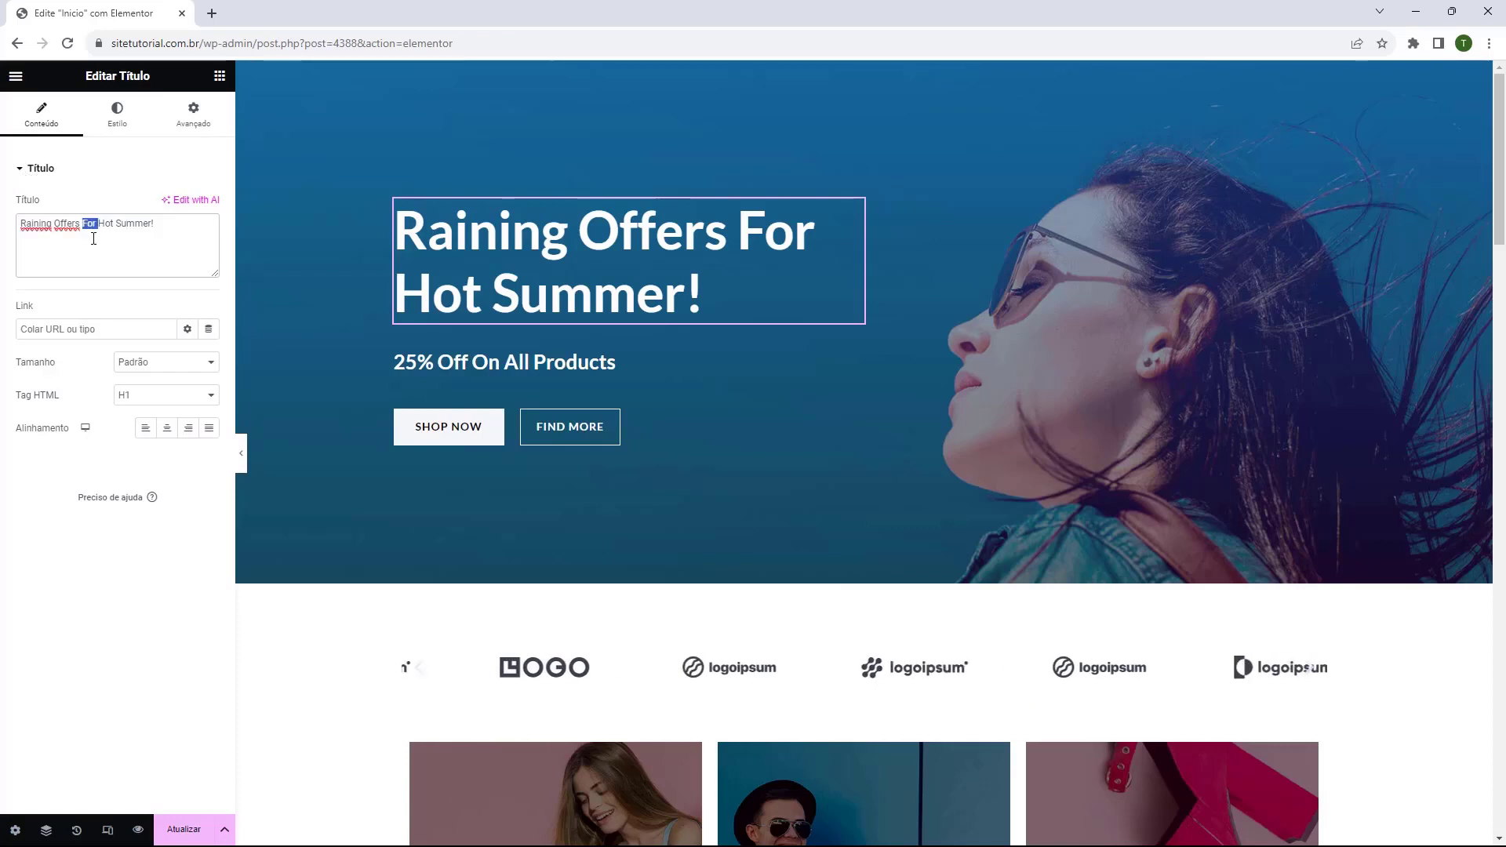
{"action": "key", "text": "BackSpace"}
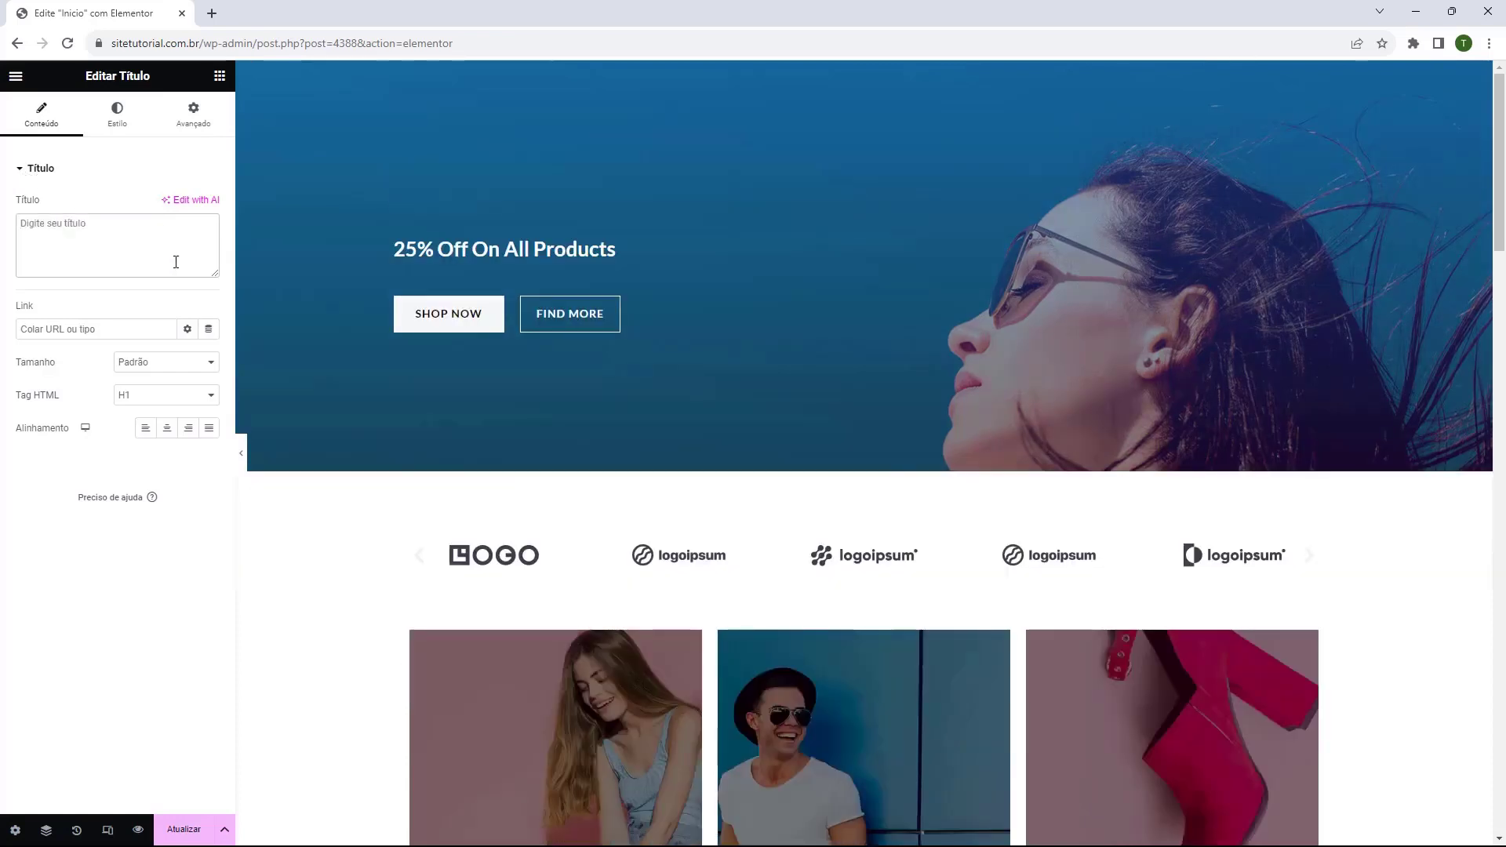
{"action": "type", "text": "Sitetutorial"}
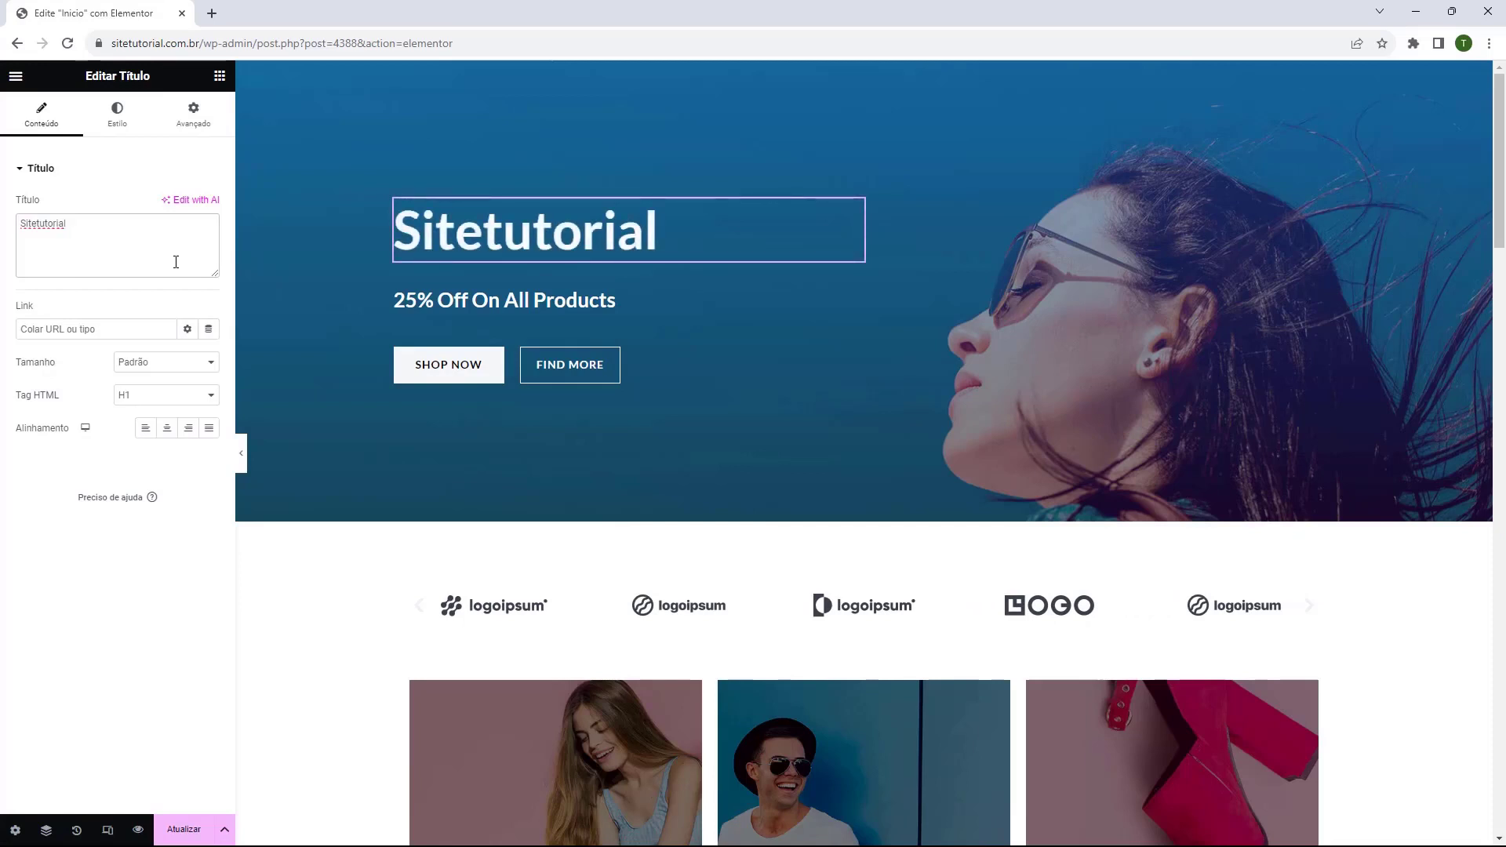
Replace the hero banner's "25% Off On All Products" subtitle with "Roupas de qualidade por um preço justo"
{"action": "left_click", "coordinate": [470, 300]}
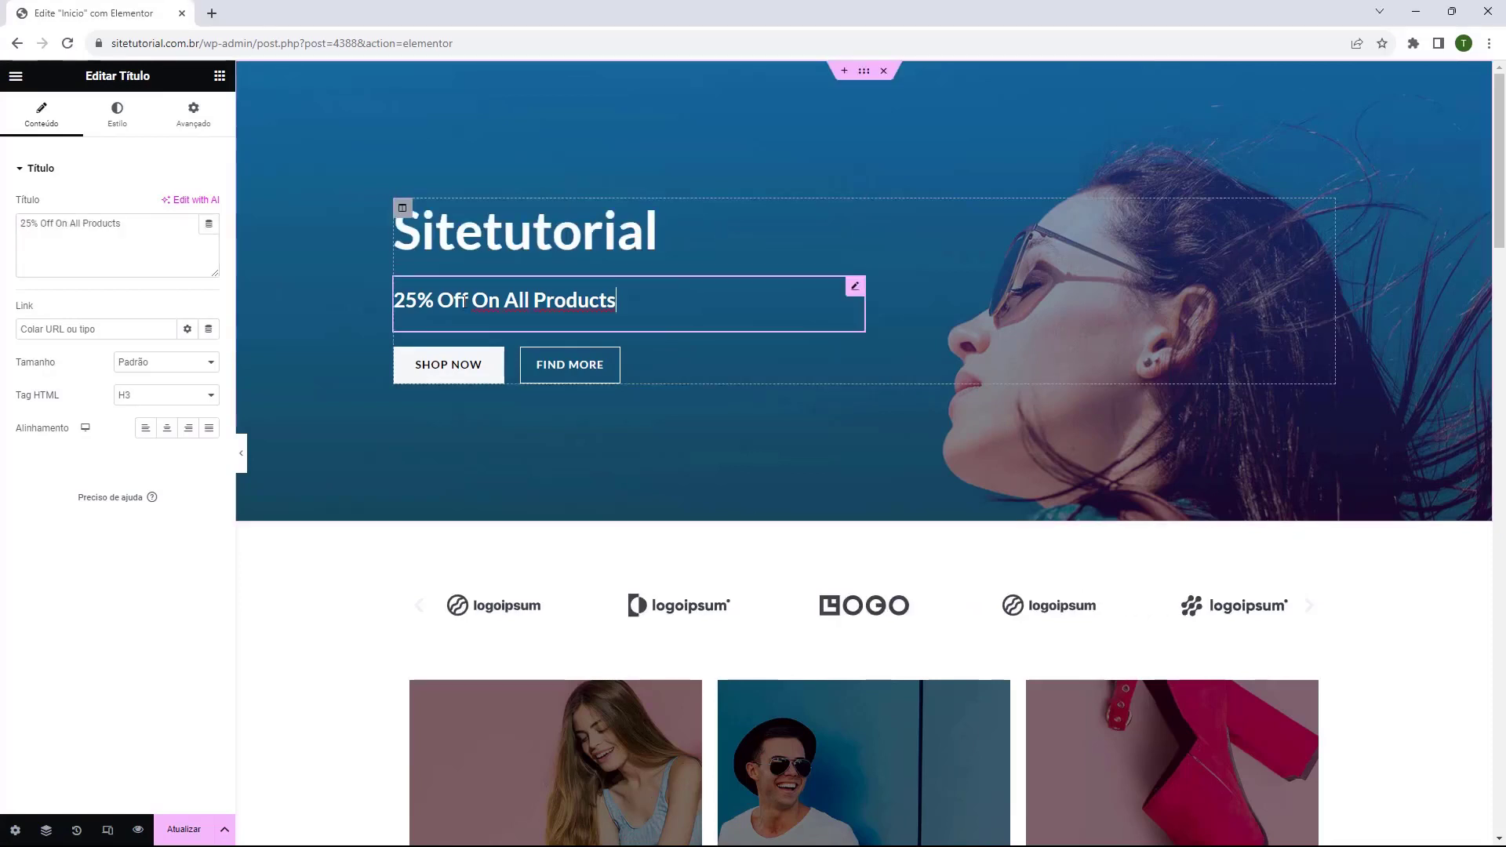
{"action": "triple_click", "coordinate": [131, 239]}
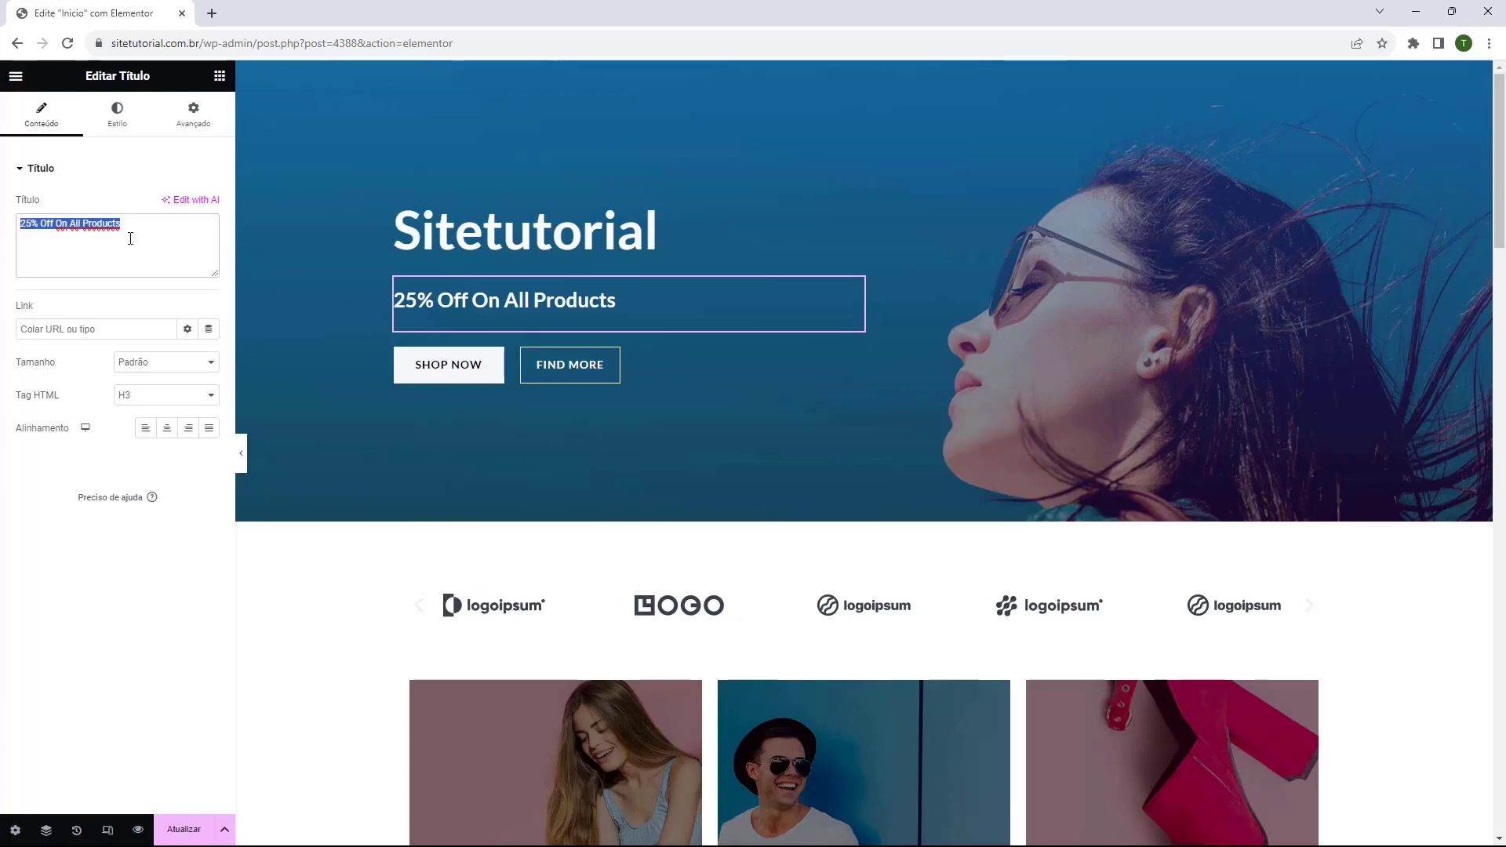
{"action": "key", "text": "BackSpace"}
{"action": "type", "text": "Roupas de qualidade por um preço justo"}
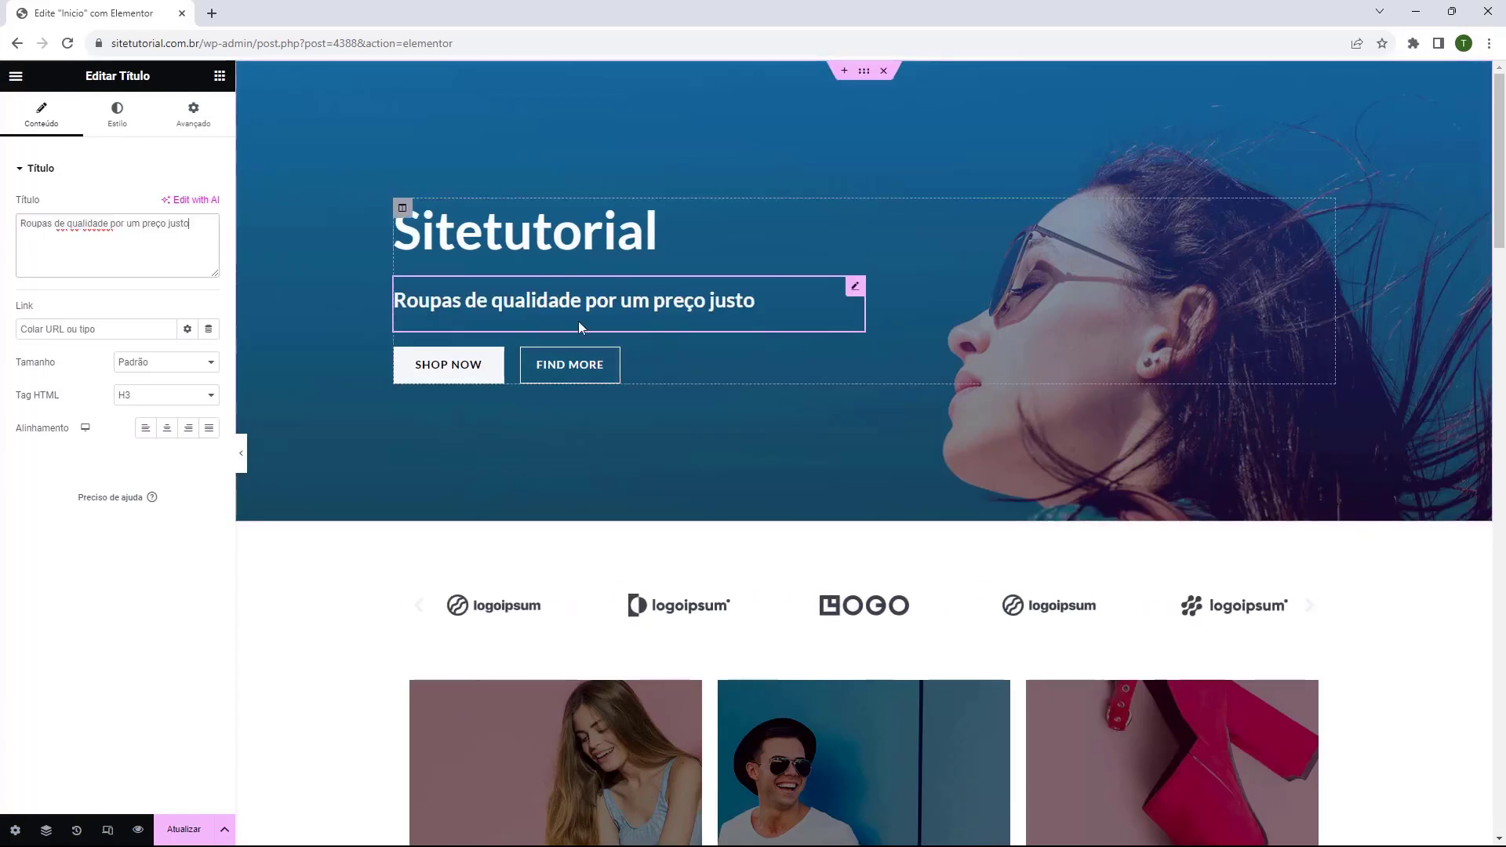
Review the hero title and subtitle alternately, comparing their content settings, and glance at the sections further down the page
{"action": "left_click", "coordinate": [535, 257]}
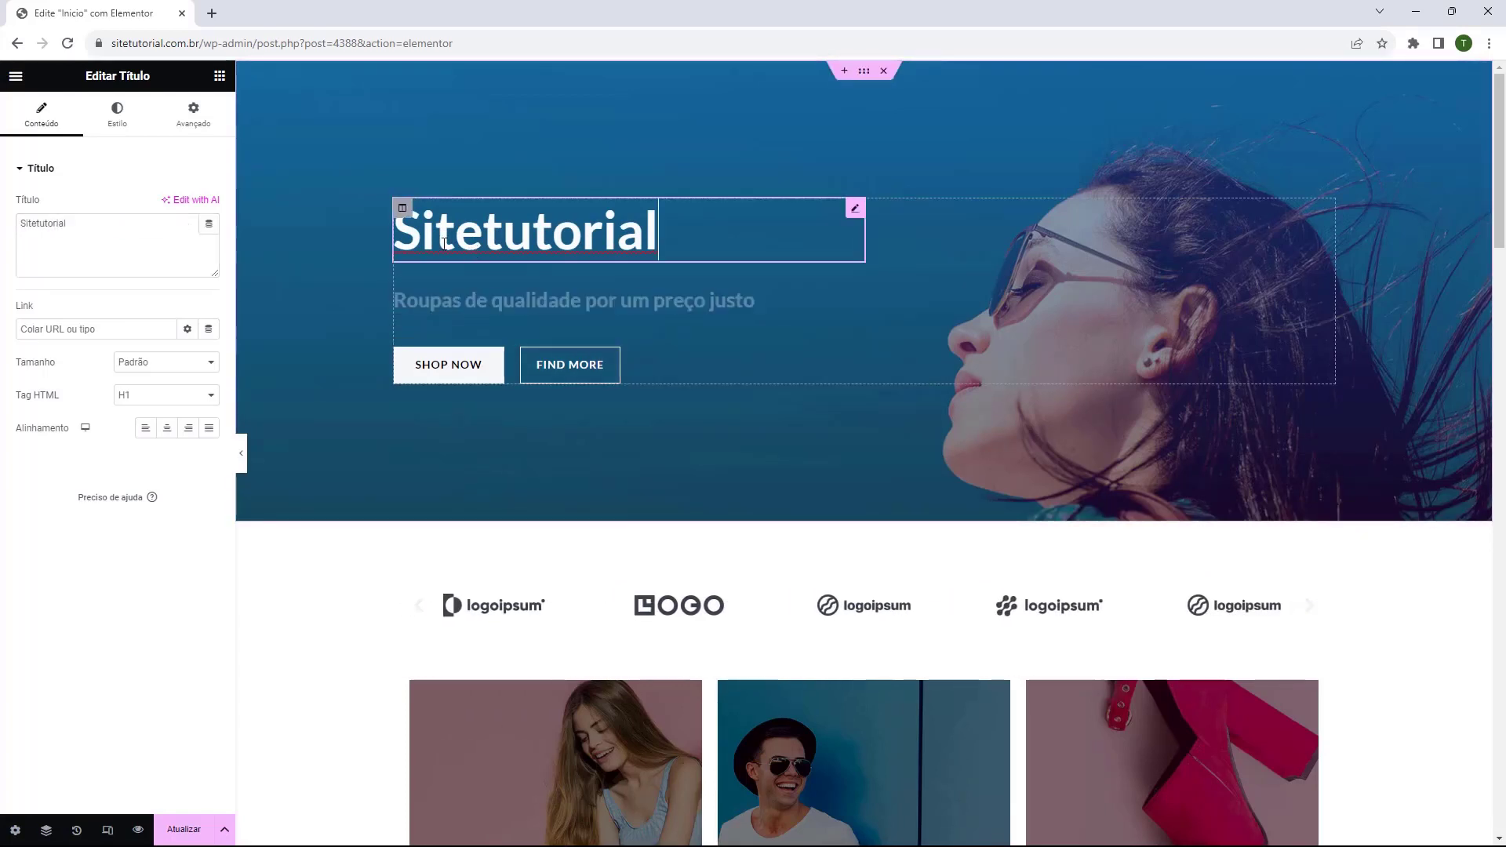
{"action": "left_click", "coordinate": [502, 302]}
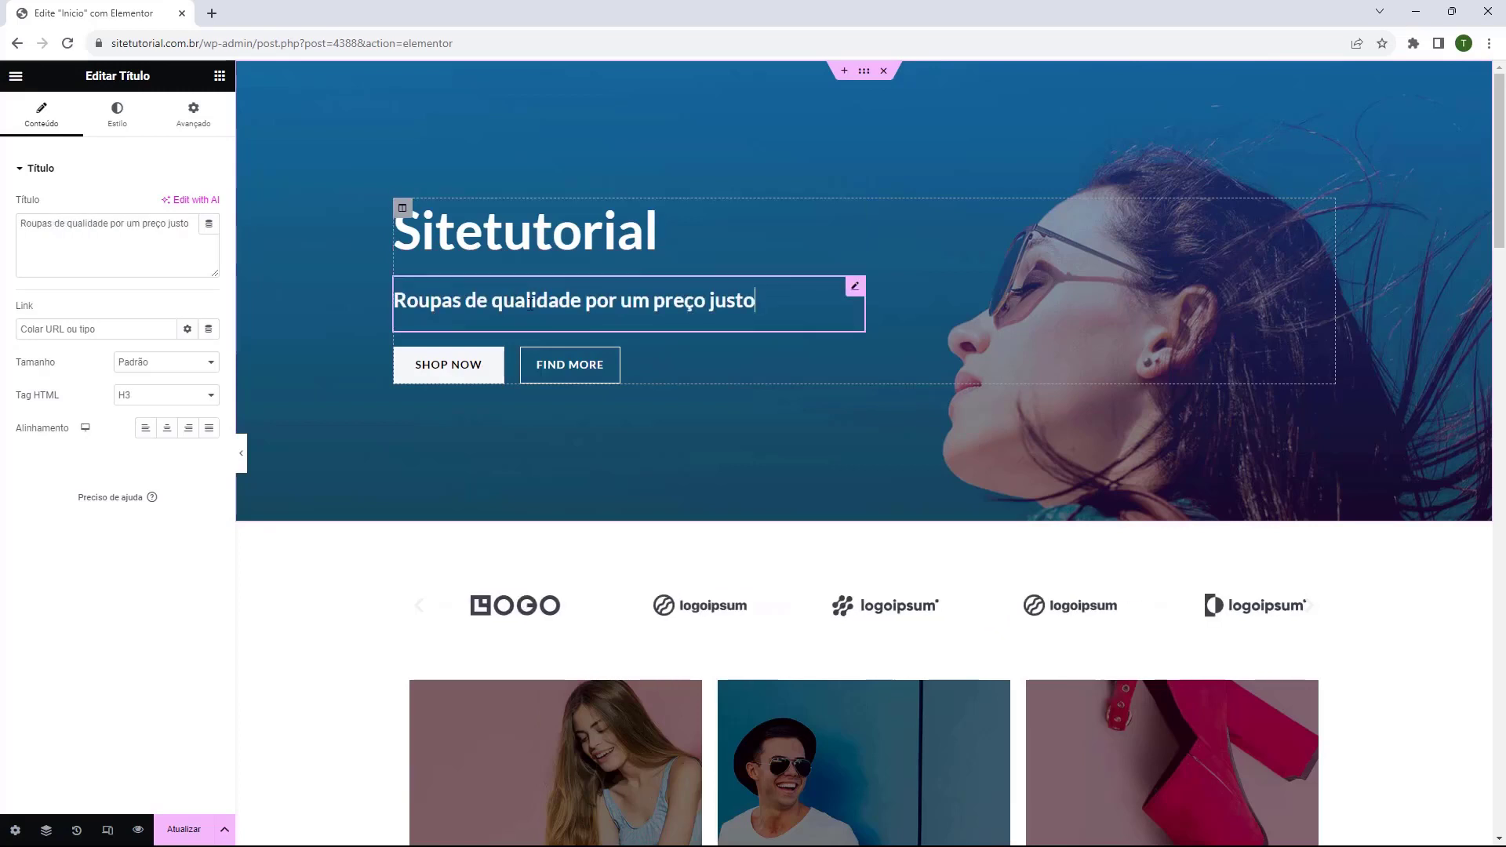
{"action": "left_click", "coordinate": [498, 244]}
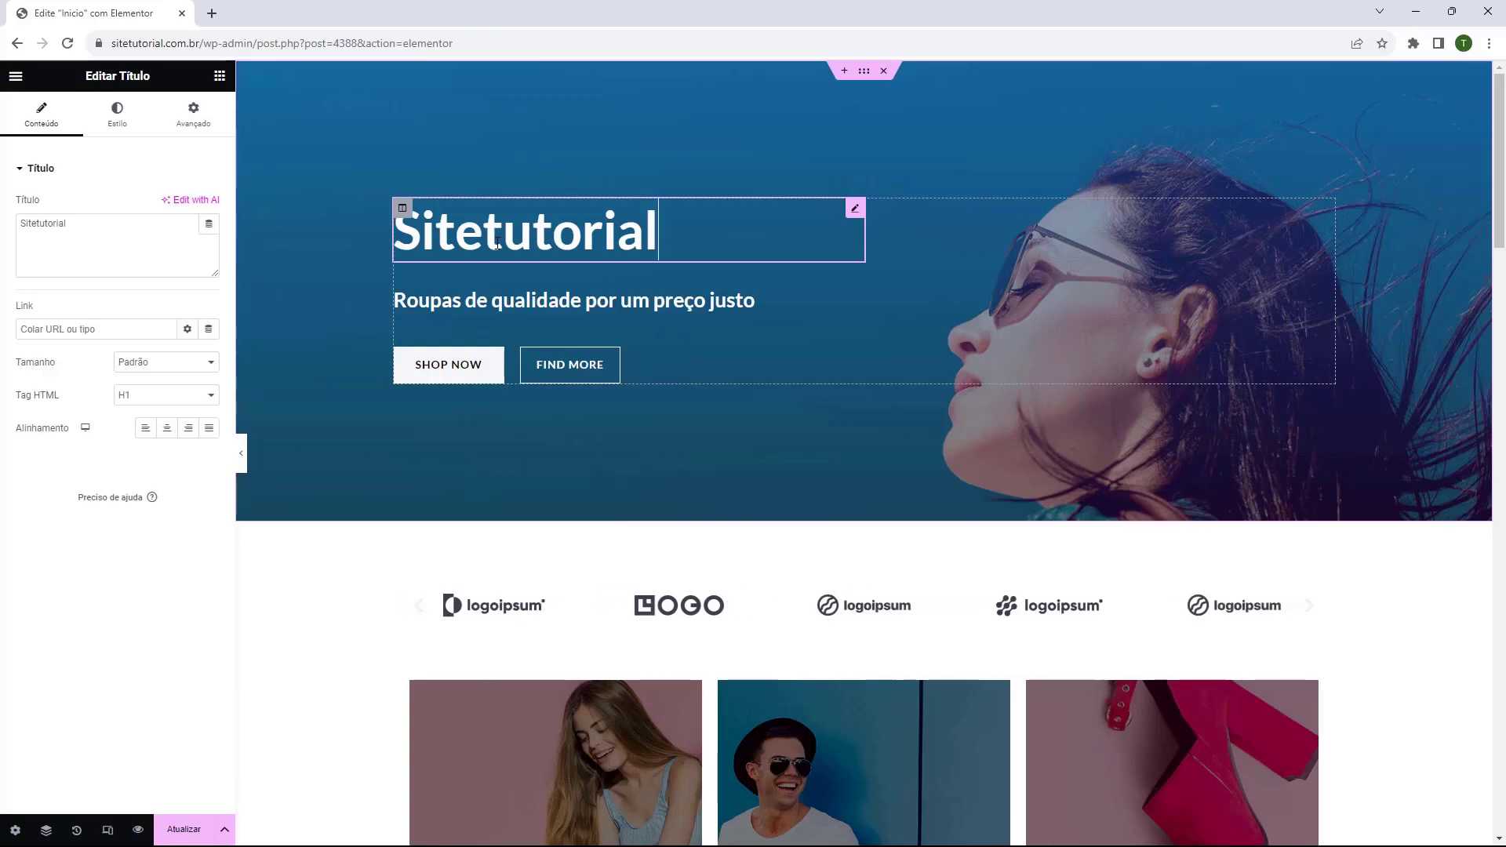
{"action": "scroll", "coordinate": [881, 565], "scroll_direction": "down", "scroll_amount": 10}
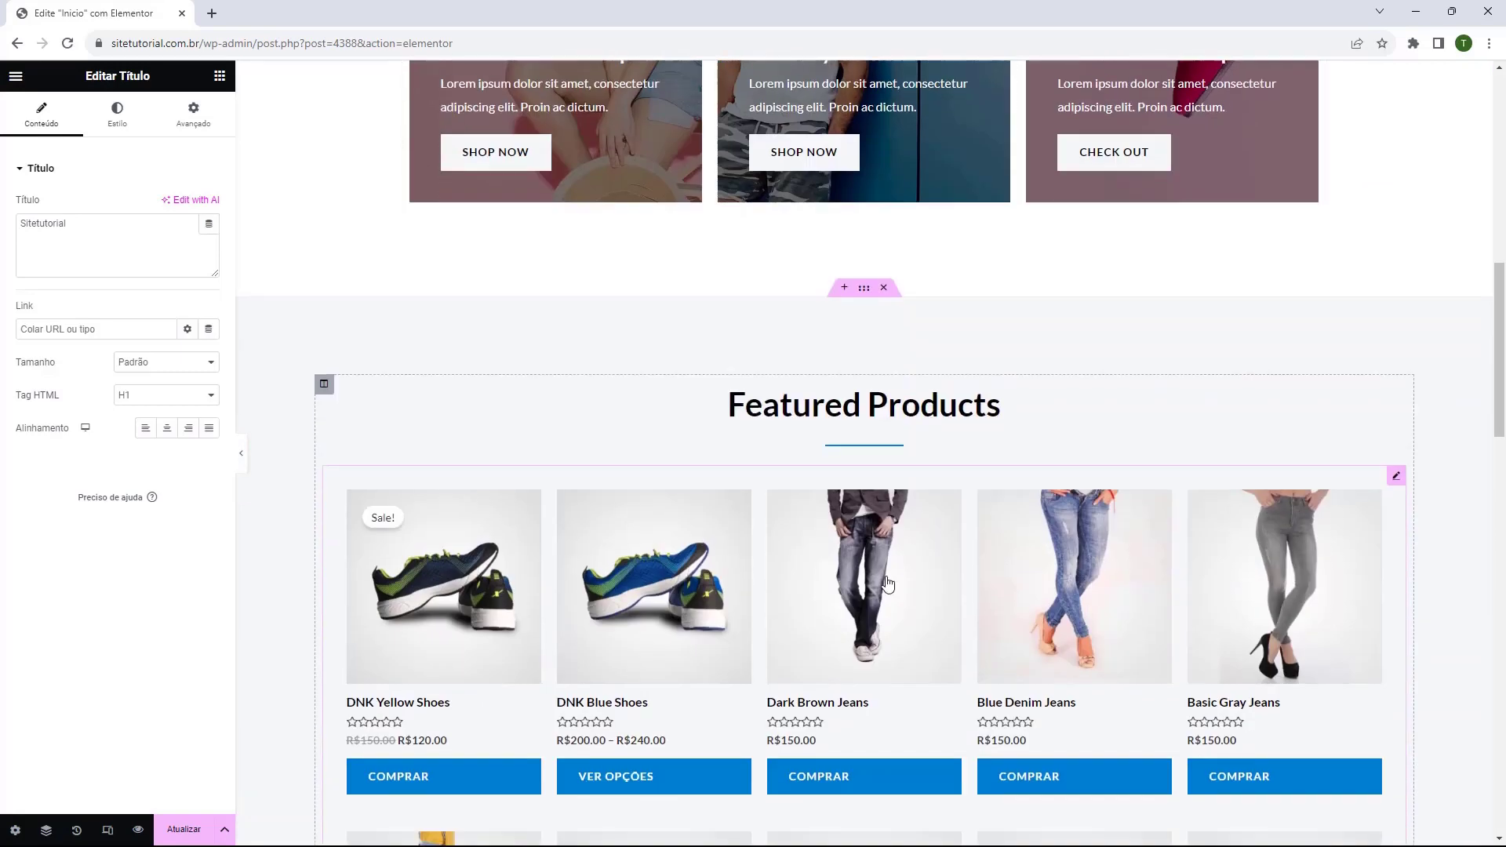
{"action": "scroll", "coordinate": [494, 446], "scroll_direction": "up", "scroll_amount": 10}
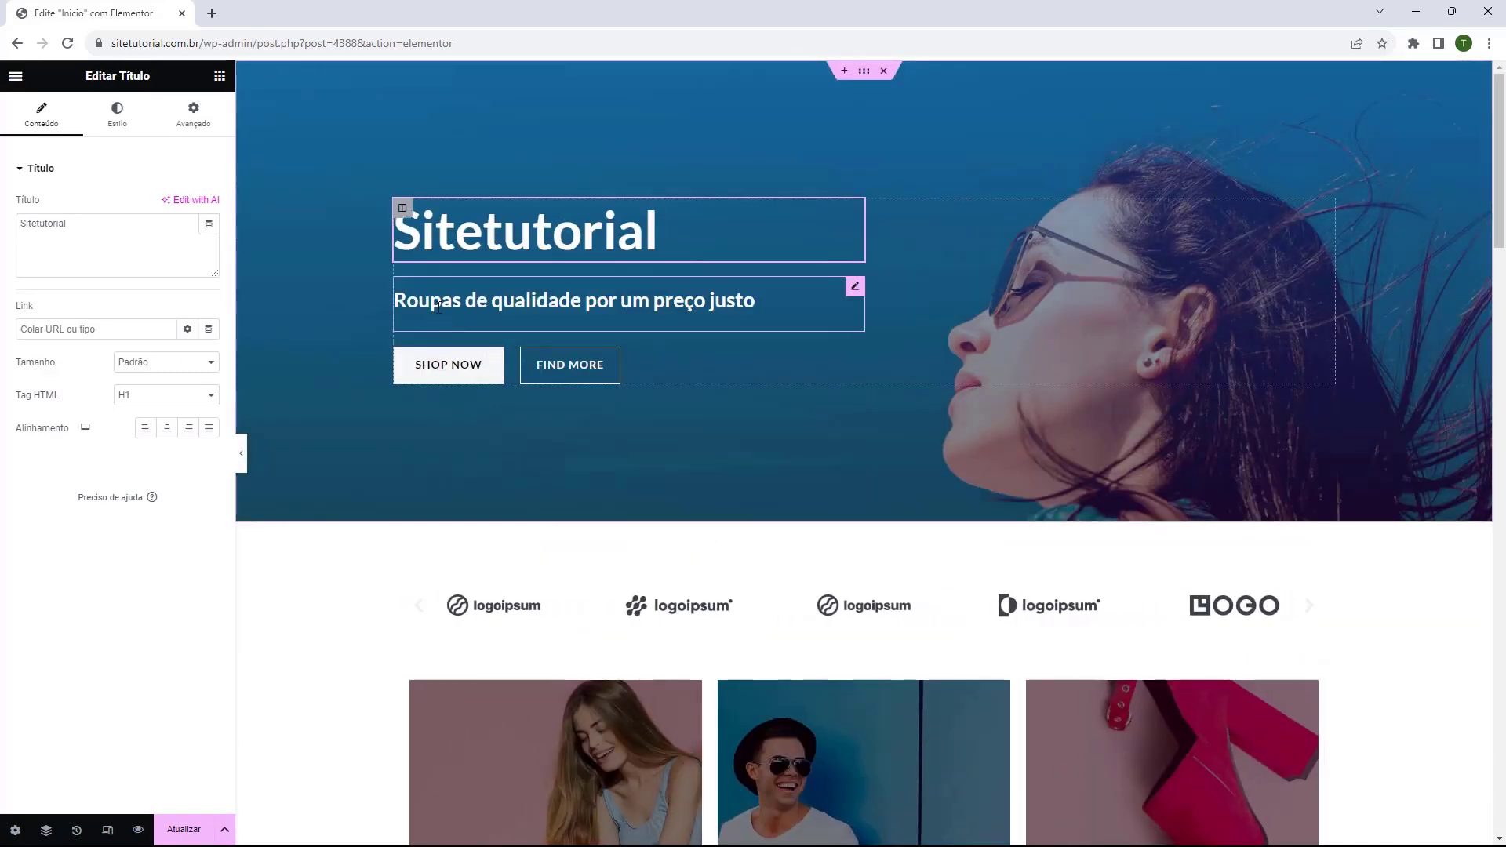
{"action": "left_click", "coordinate": [438, 301]}
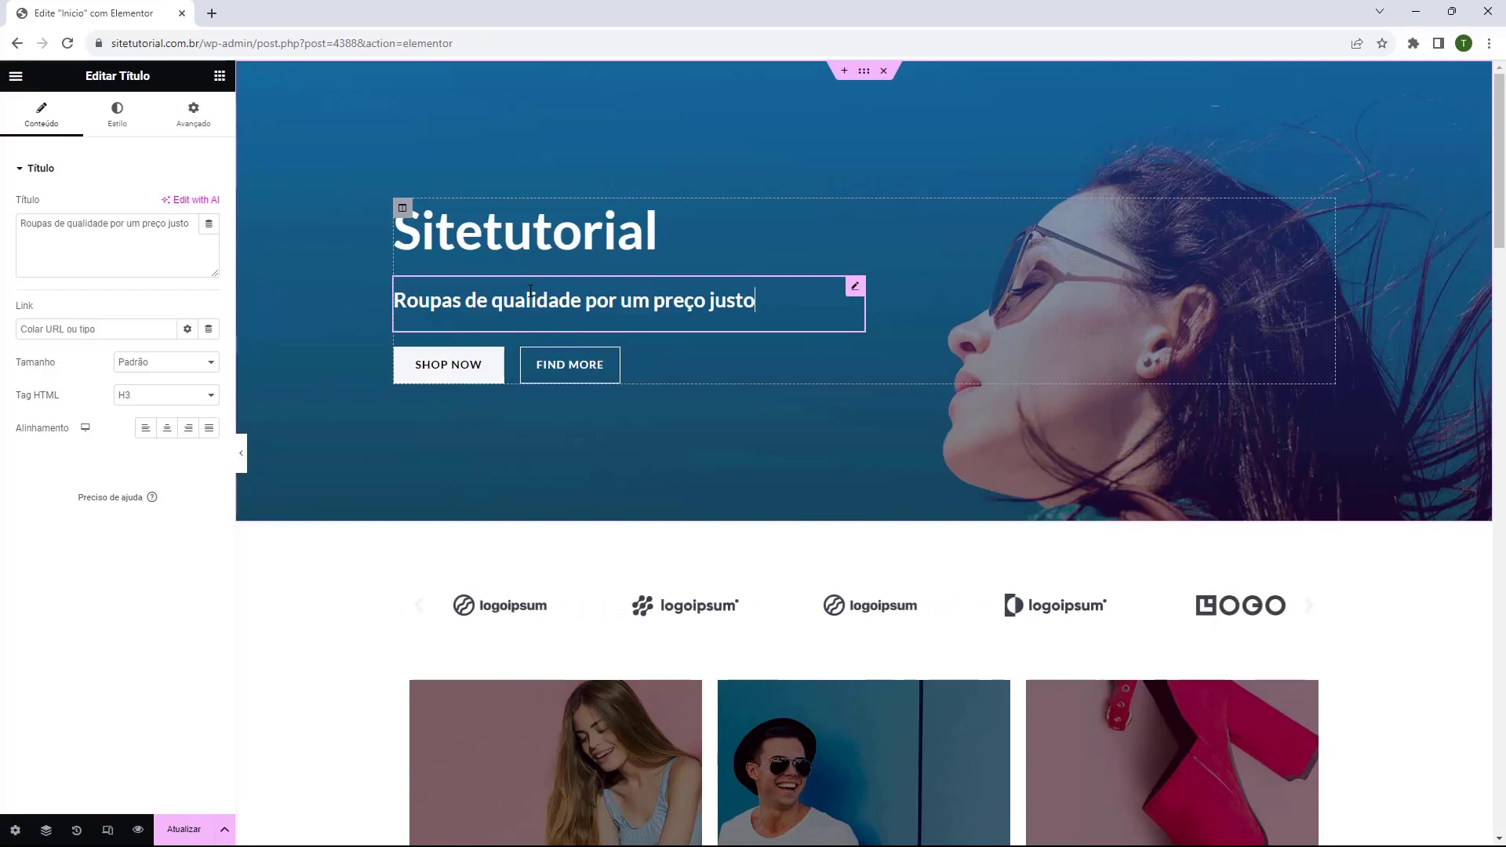
{"action": "left_click", "coordinate": [496, 240]}
{"action": "left_click", "coordinate": [465, 304]}
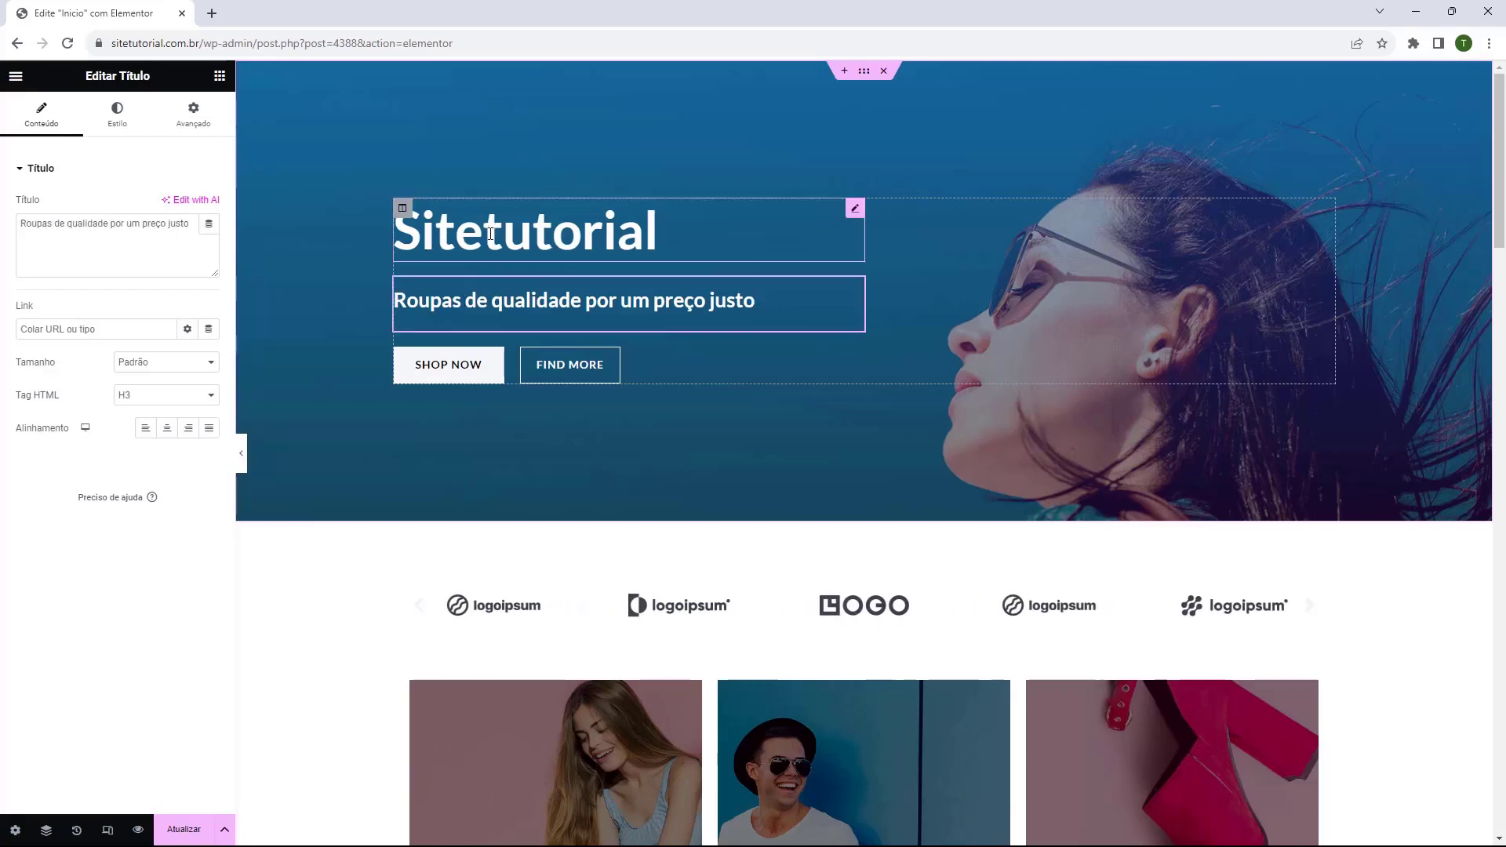
{"action": "left_click", "coordinate": [489, 236]}
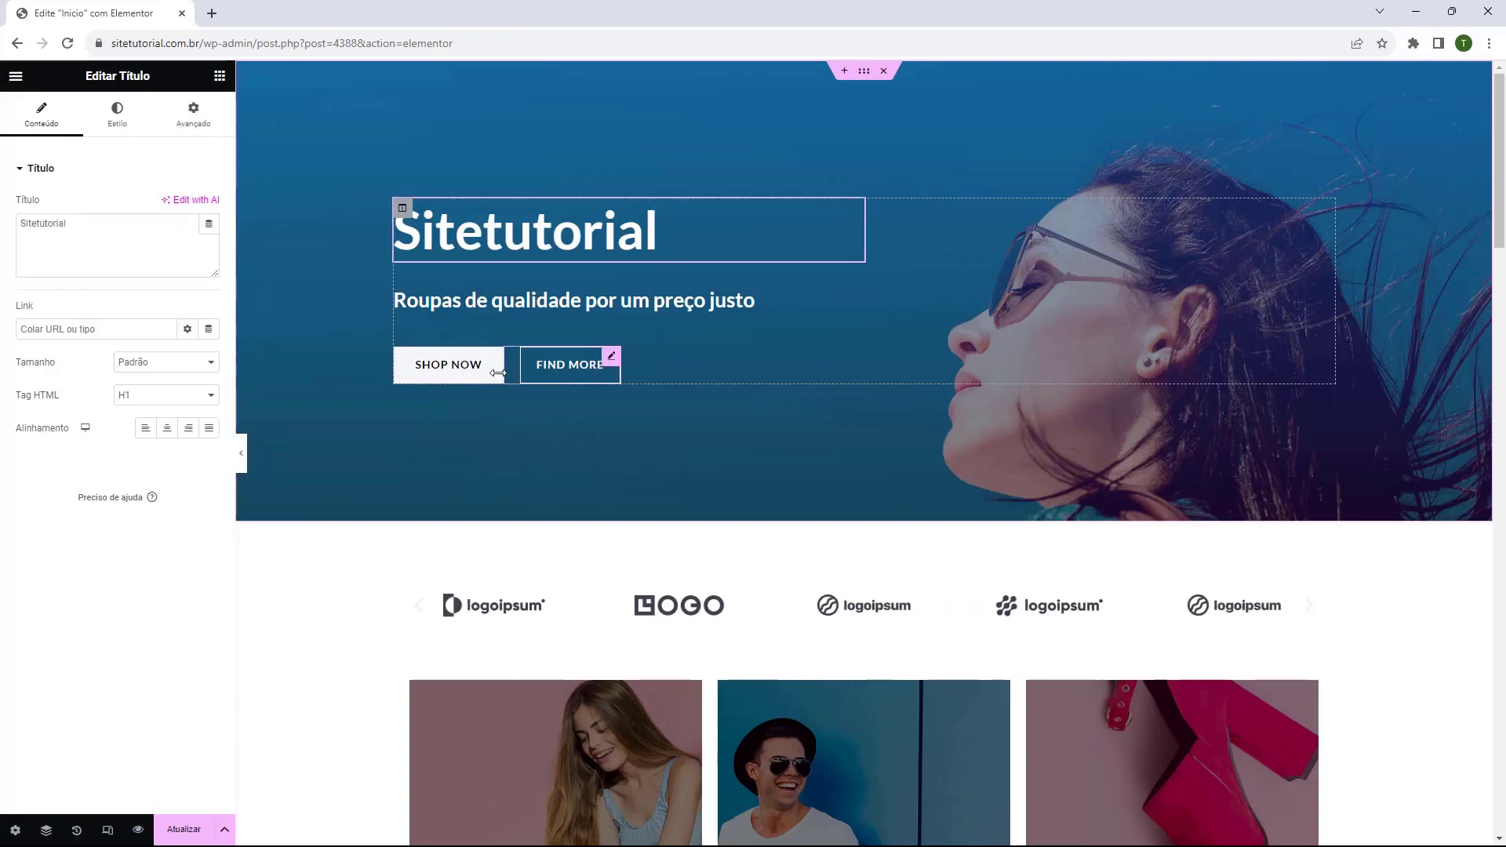
Check the type options of the hero's Shop Now button and change its text to "Saiba Mais"
{"action": "left_click", "coordinate": [494, 370]}
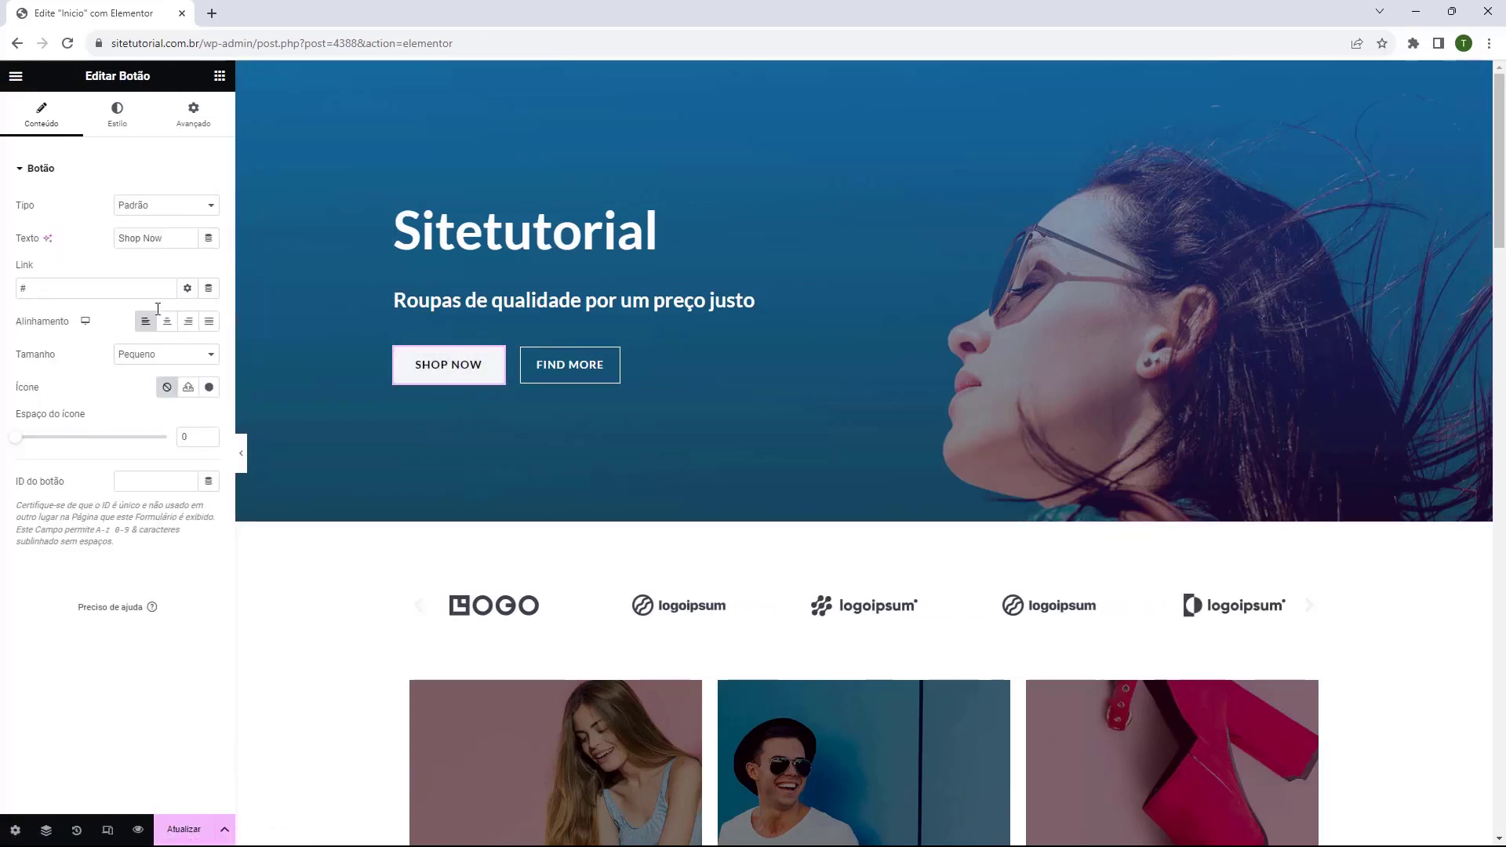
{"action": "double_click", "coordinate": [24, 205]}
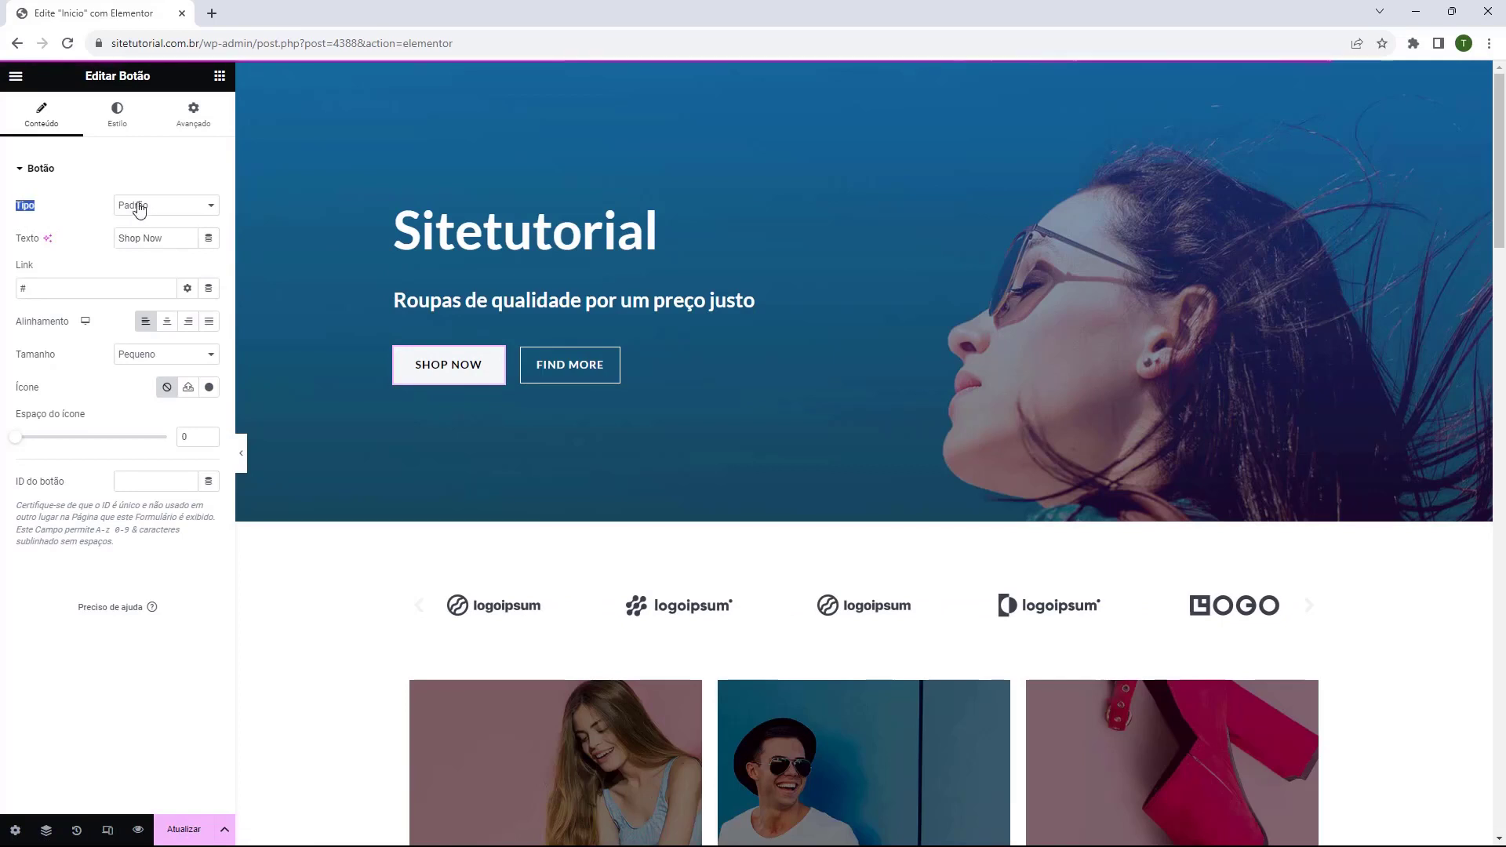
{"action": "left_click", "coordinate": [140, 209]}
{"action": "left_click", "coordinate": [139, 235]}
{"action": "left_click", "coordinate": [141, 207]}
{"action": "left_click", "coordinate": [143, 221]}
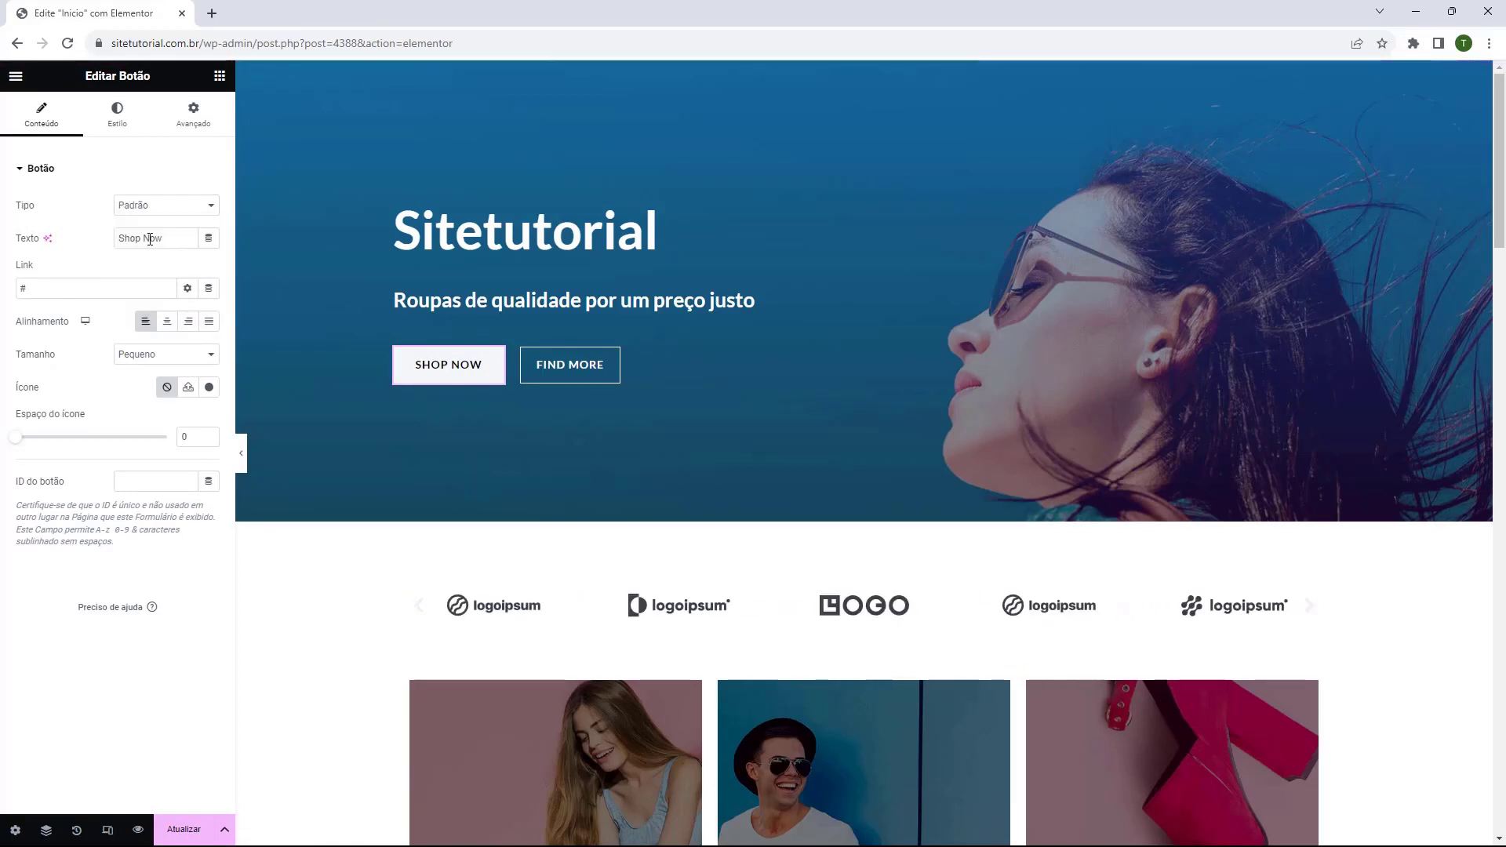
{"action": "triple_click", "coordinate": [150, 240]}
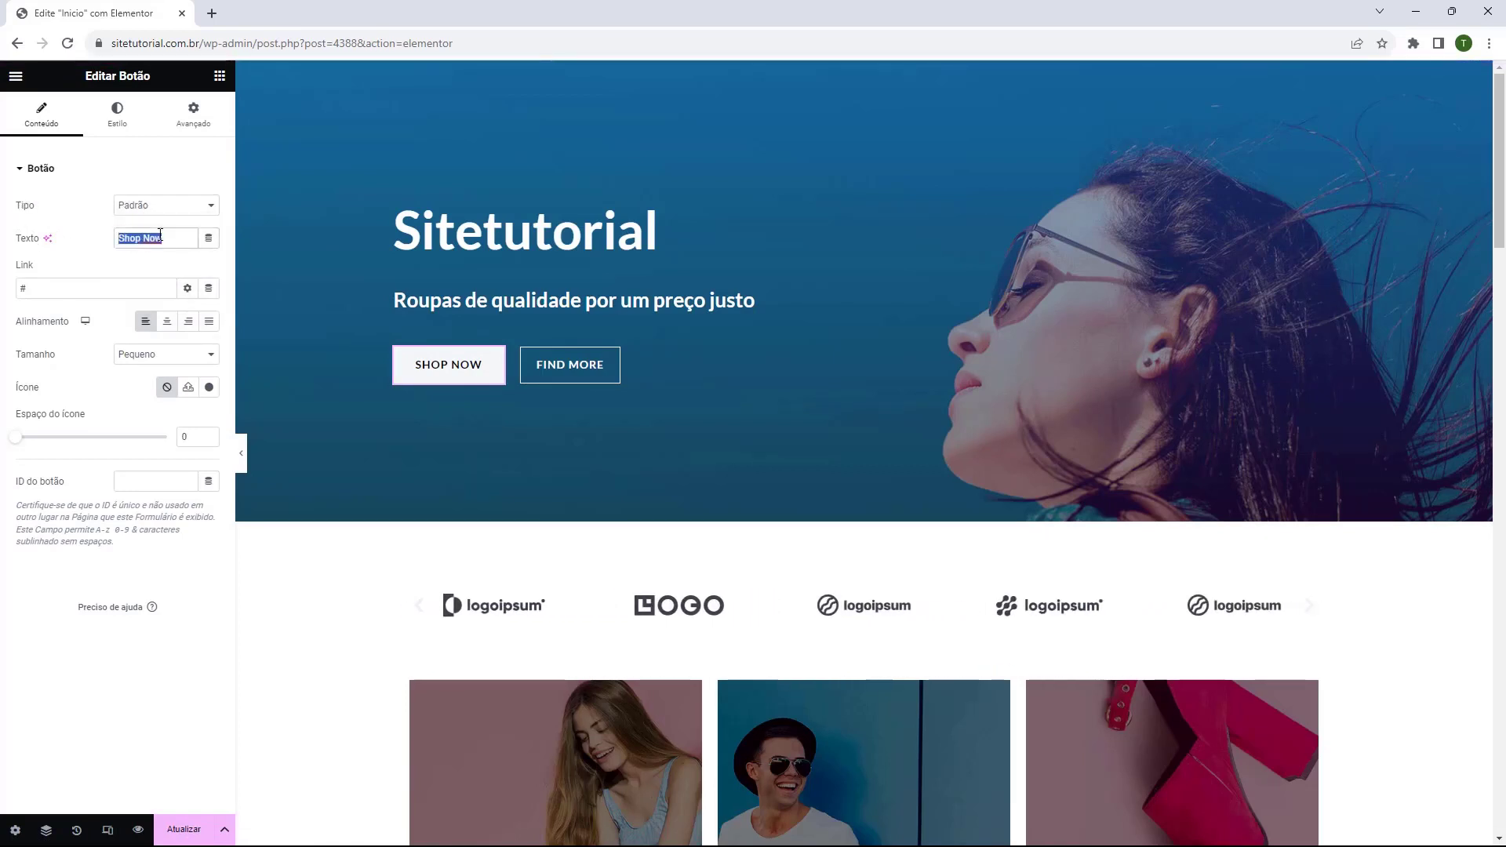
{"action": "type", "text": "S"}
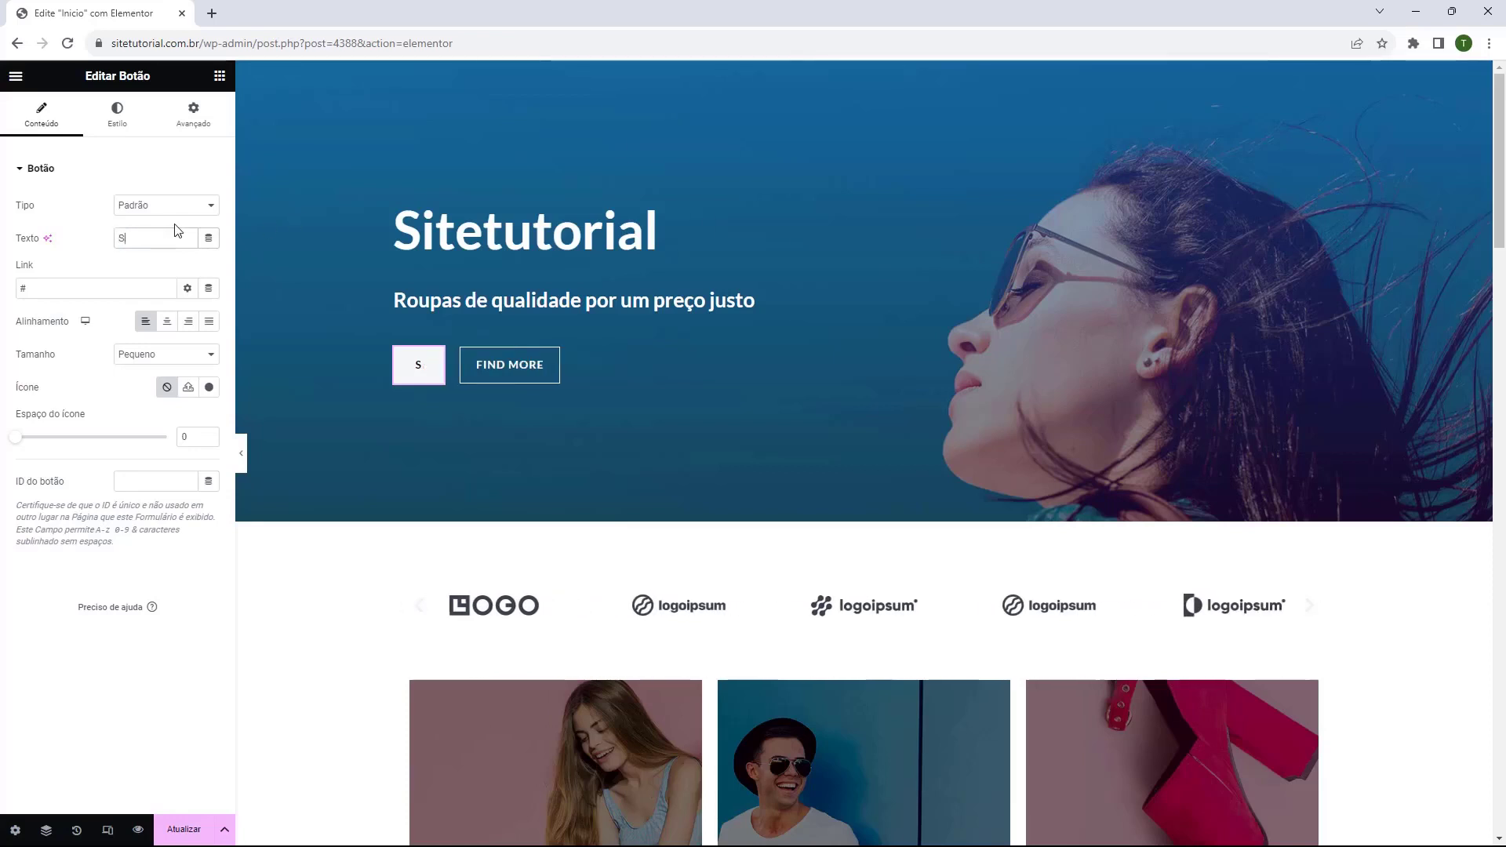
{"action": "type", "text": "aiba Mais"}
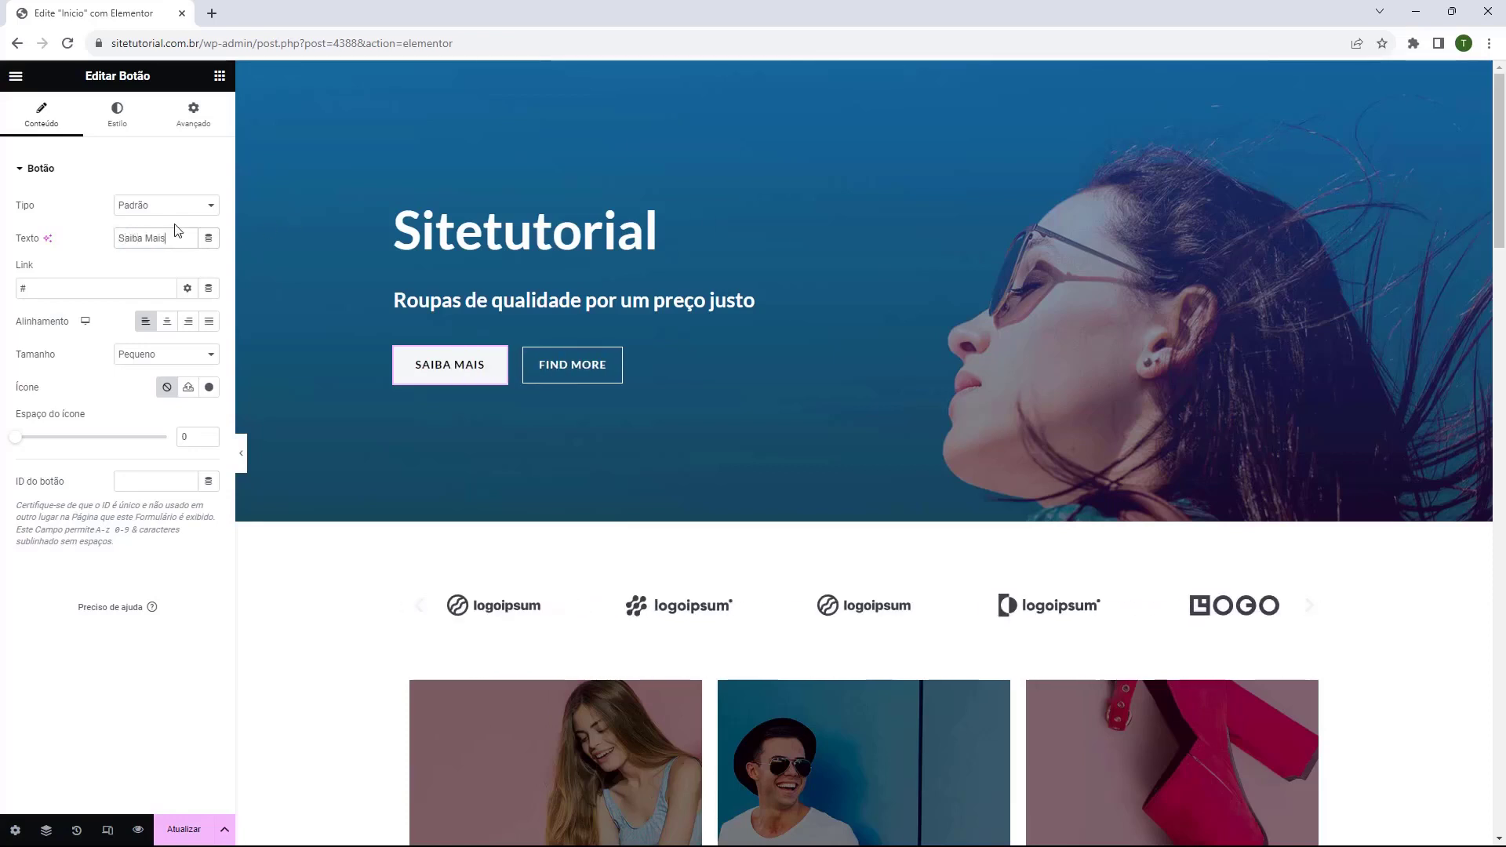
{"action": "left_click", "coordinate": [35, 289]}
{"action": "type", "text": "https"}
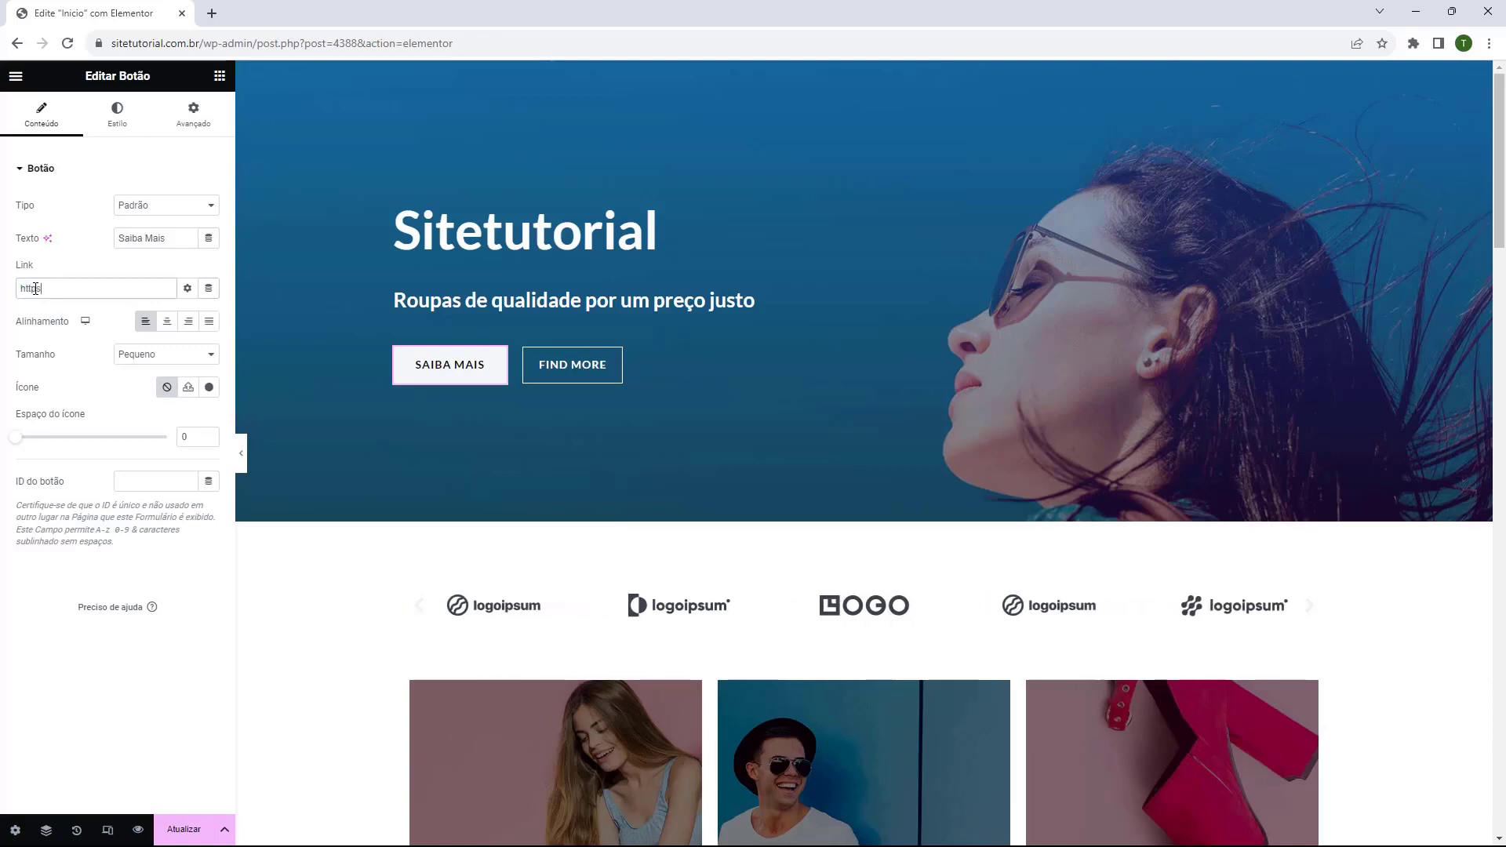
{"action": "type", "text": ":"}
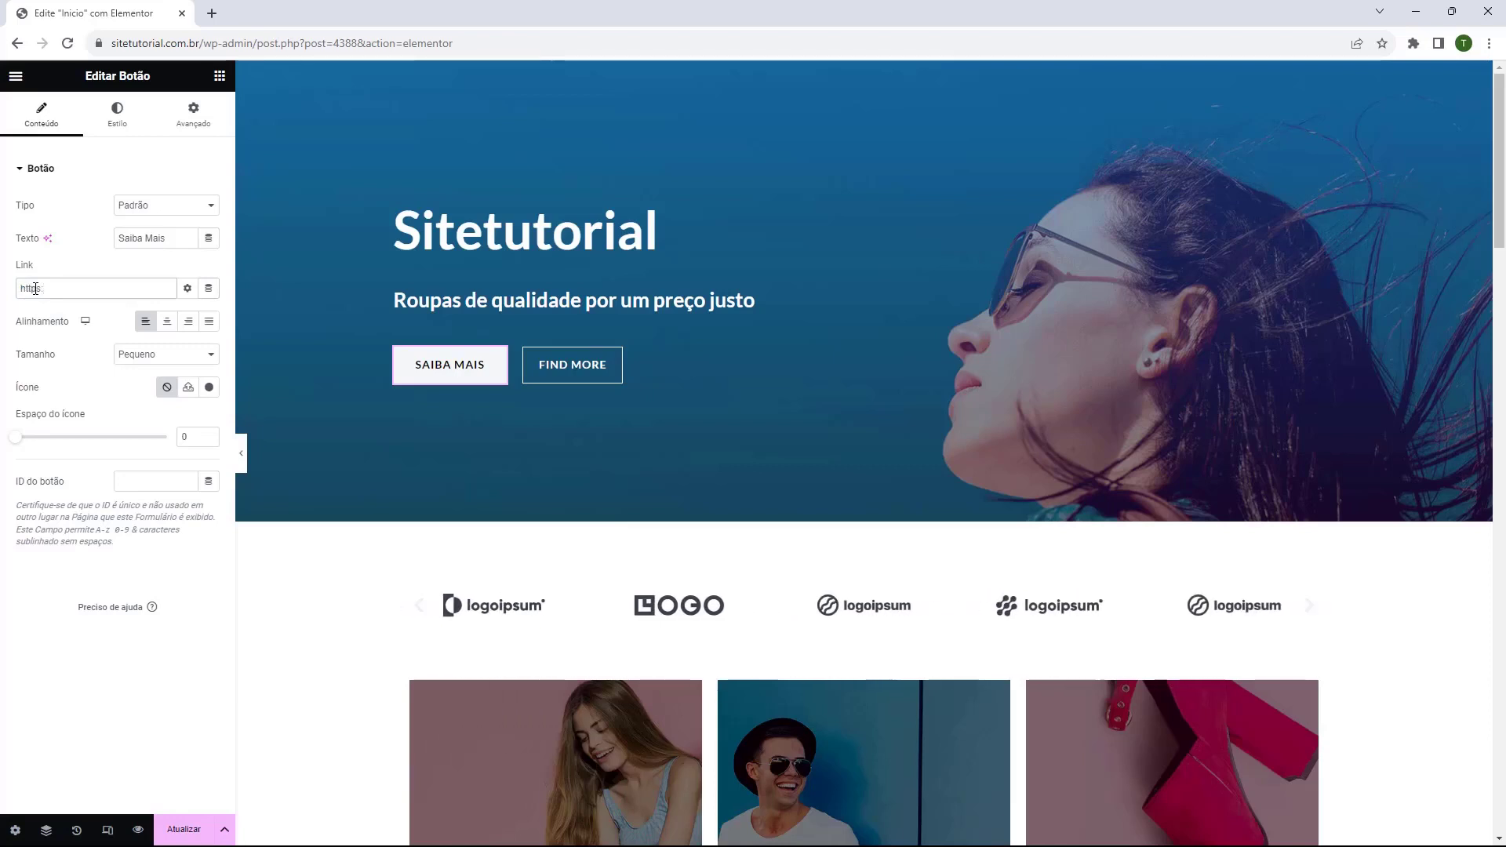
{"action": "type", "text": "//sitetutorial.com.br/loja"}
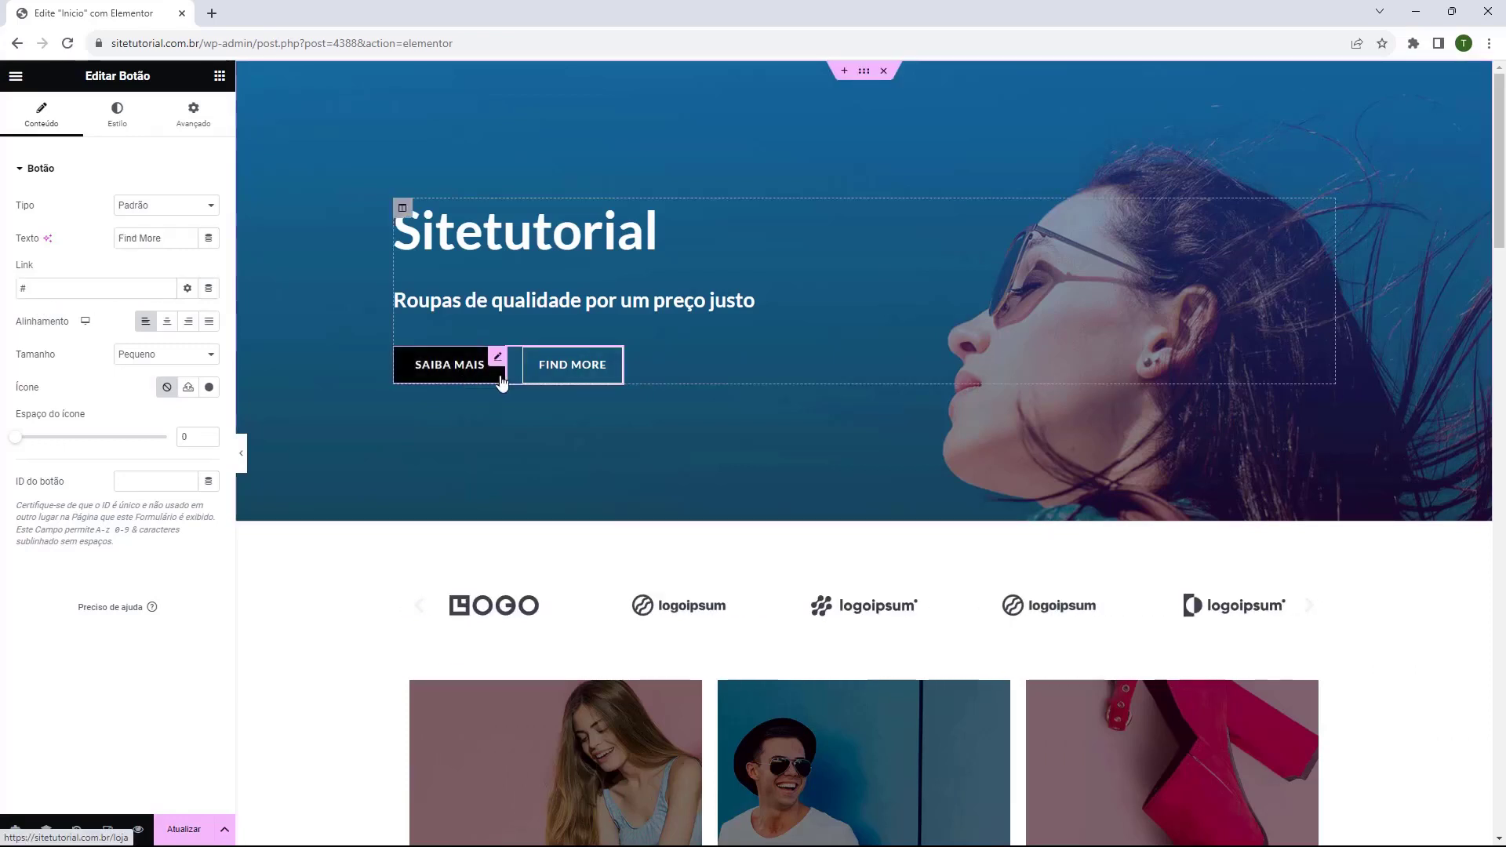
Delete the hero's Find More button and the logo image carousel beneath the banner
{"action": "left_click", "coordinate": [561, 379]}
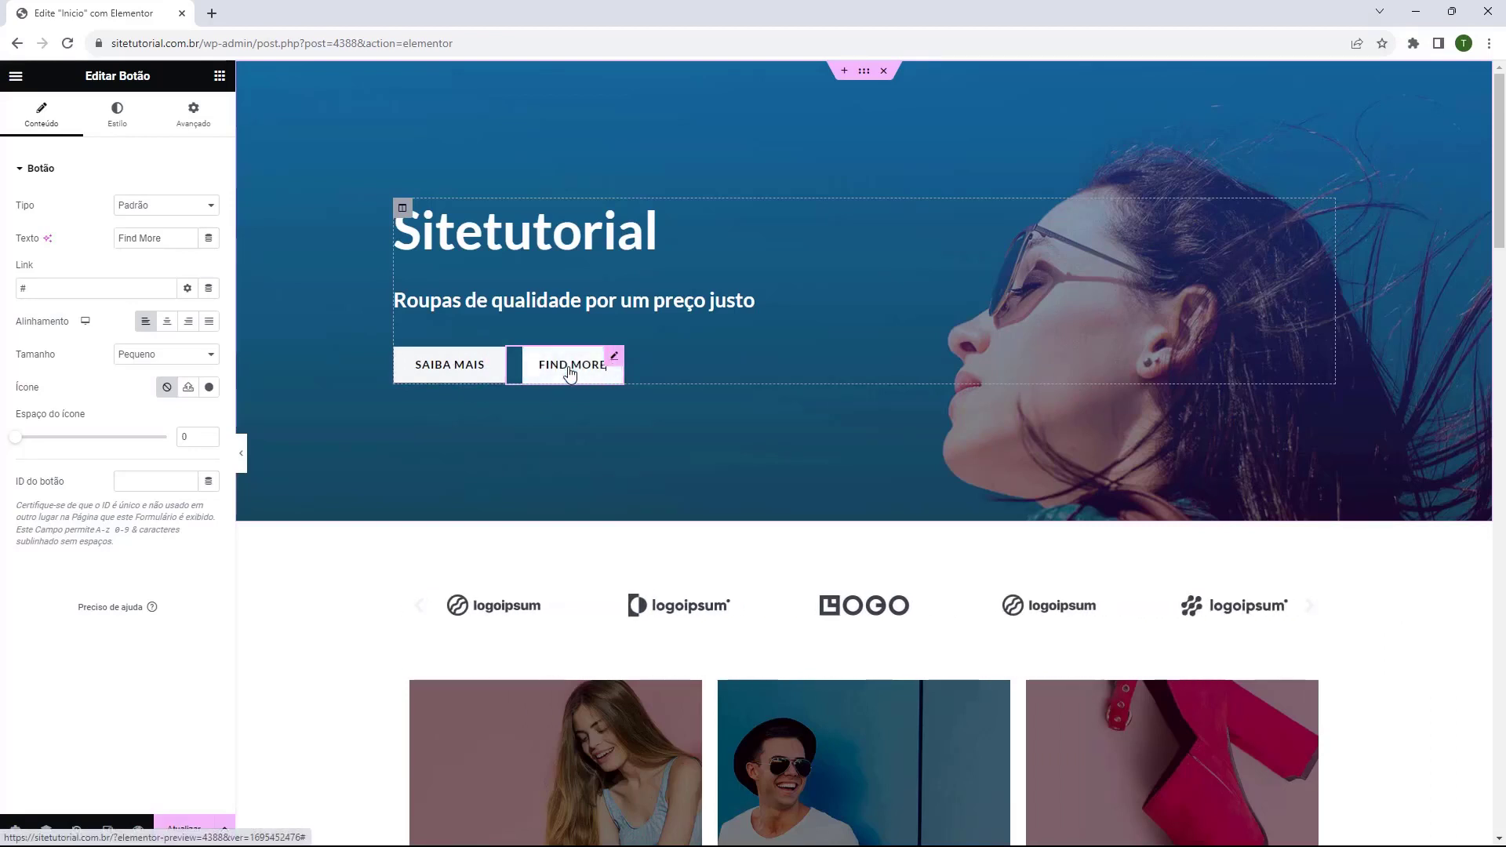
{"action": "key", "text": "Delete"}
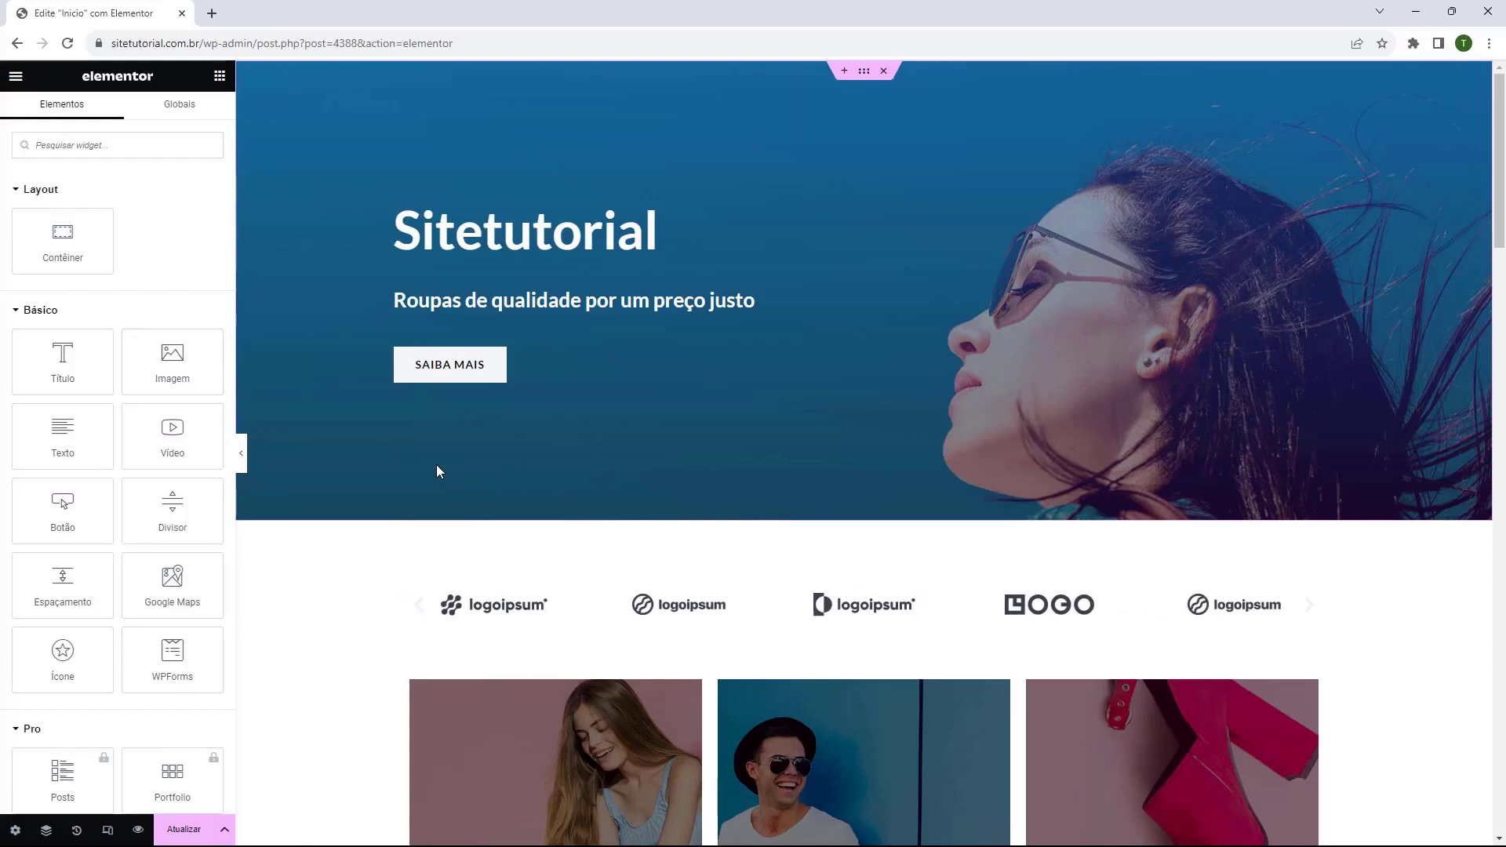
{"action": "scroll", "coordinate": [436, 465], "scroll_direction": "down", "scroll_amount": 5}
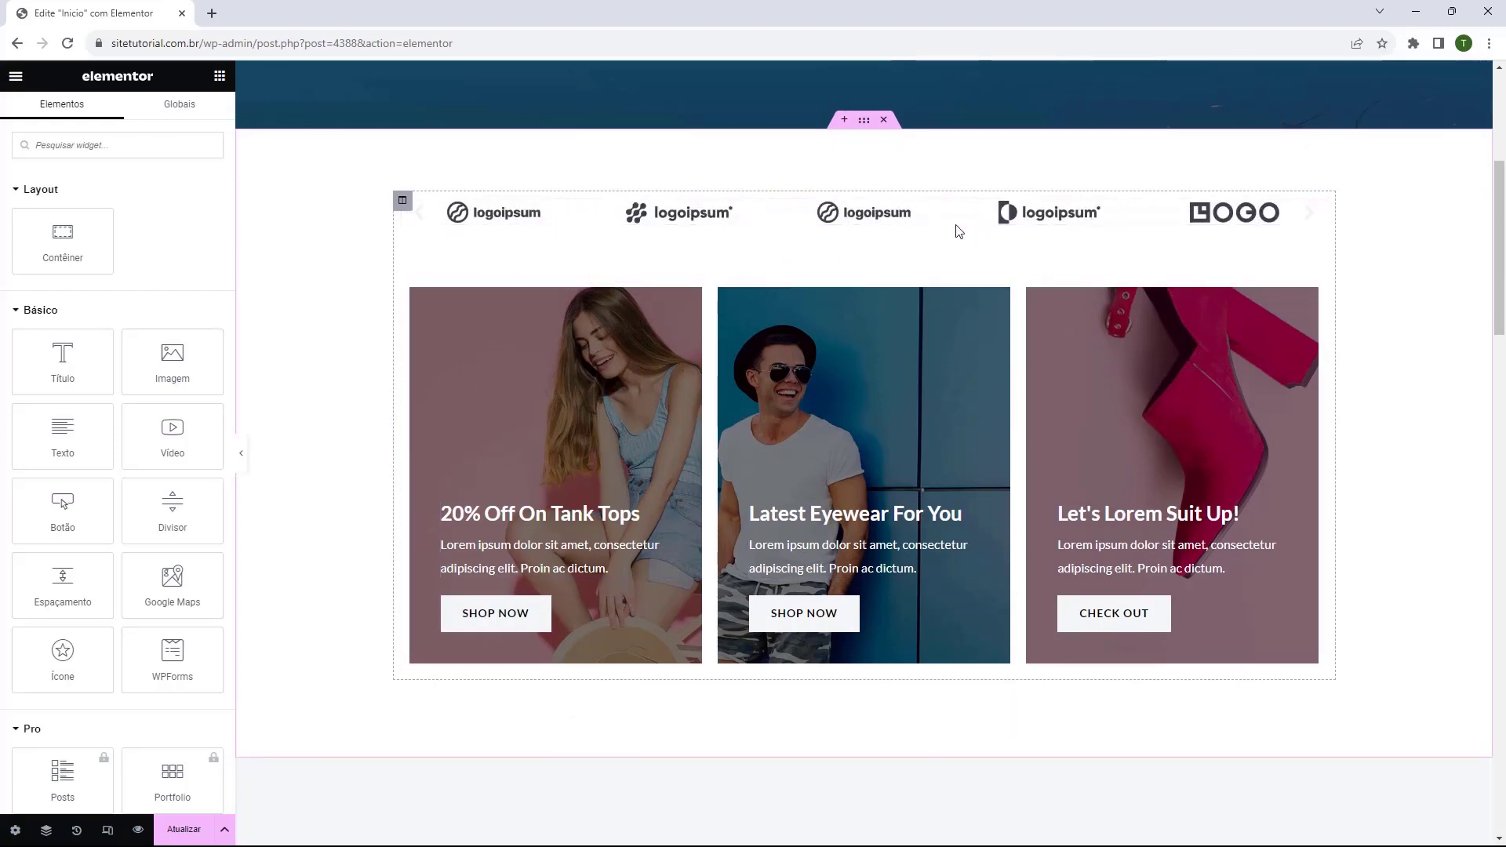
{"action": "left_click", "coordinate": [842, 220]}
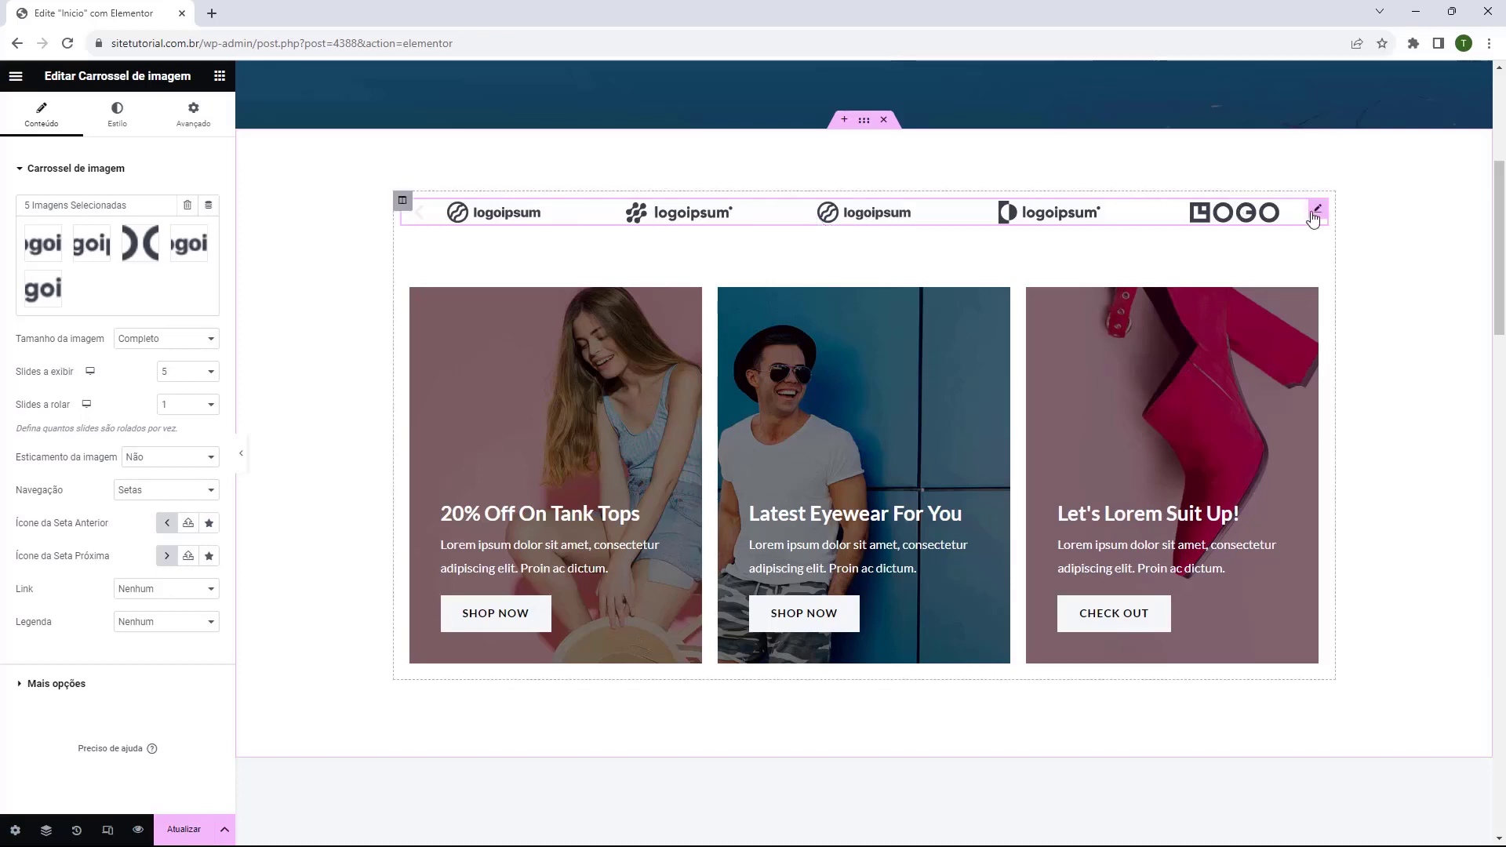
{"action": "key", "text": "Delete"}
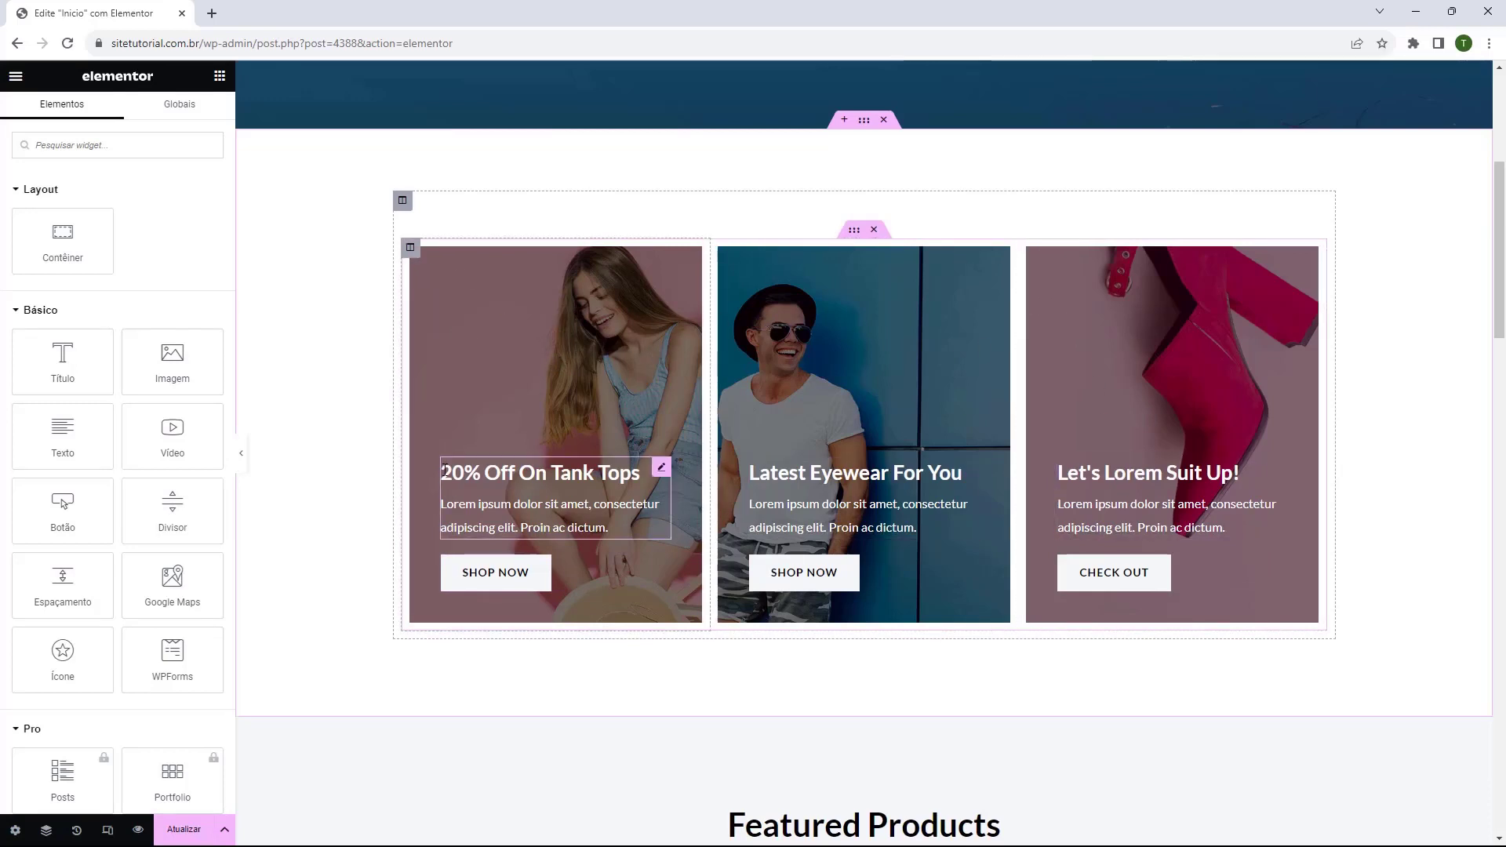
Examine the content settings of the "20% Off On Tank Tops" card's text and Shop Now button, comparing the card with the hero banner
{"action": "left_click", "coordinate": [479, 475]}
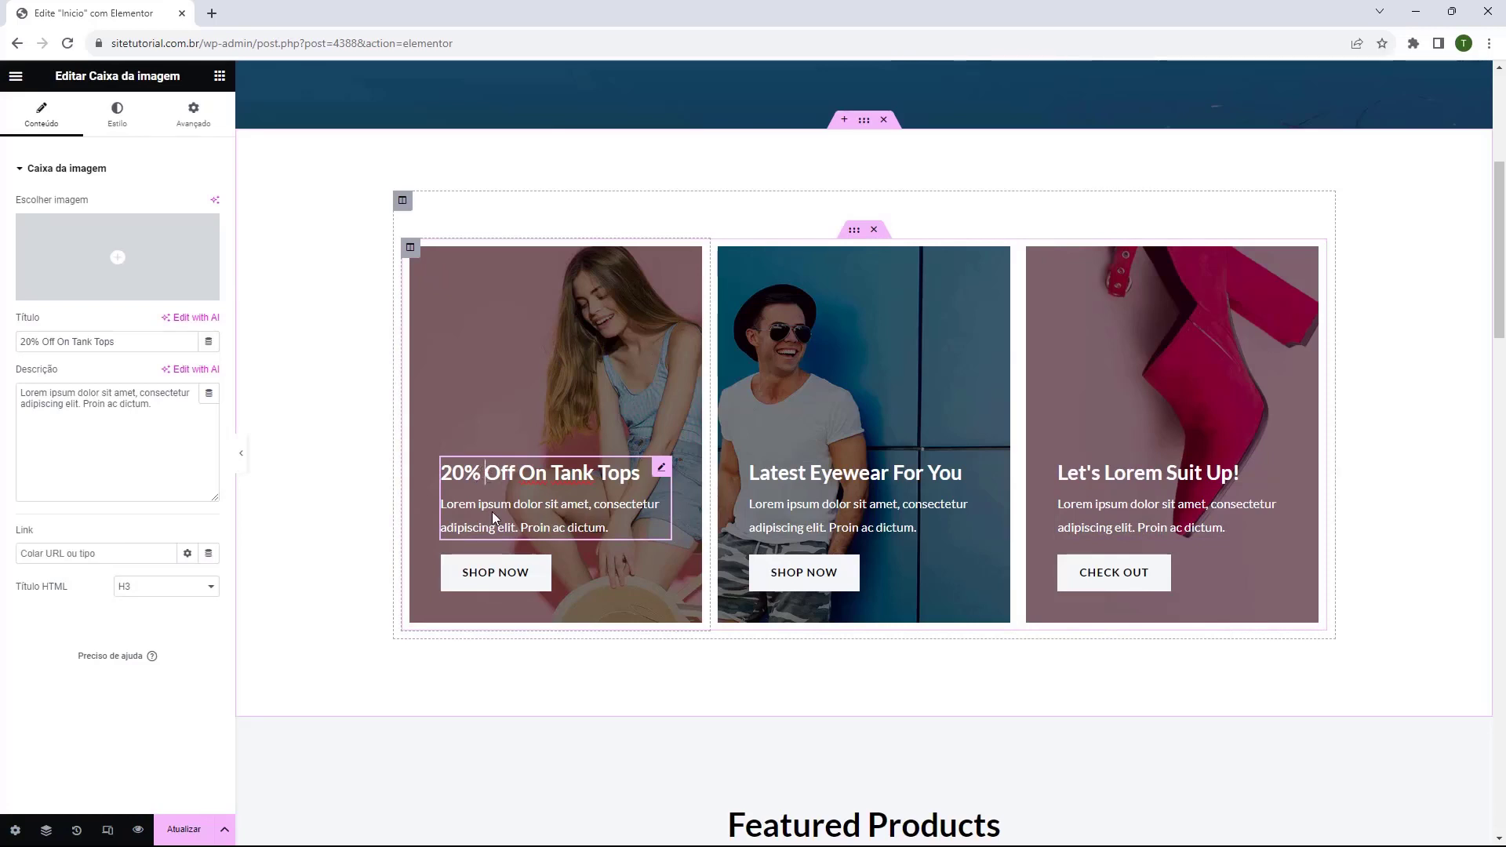
{"action": "left_click", "coordinate": [496, 572]}
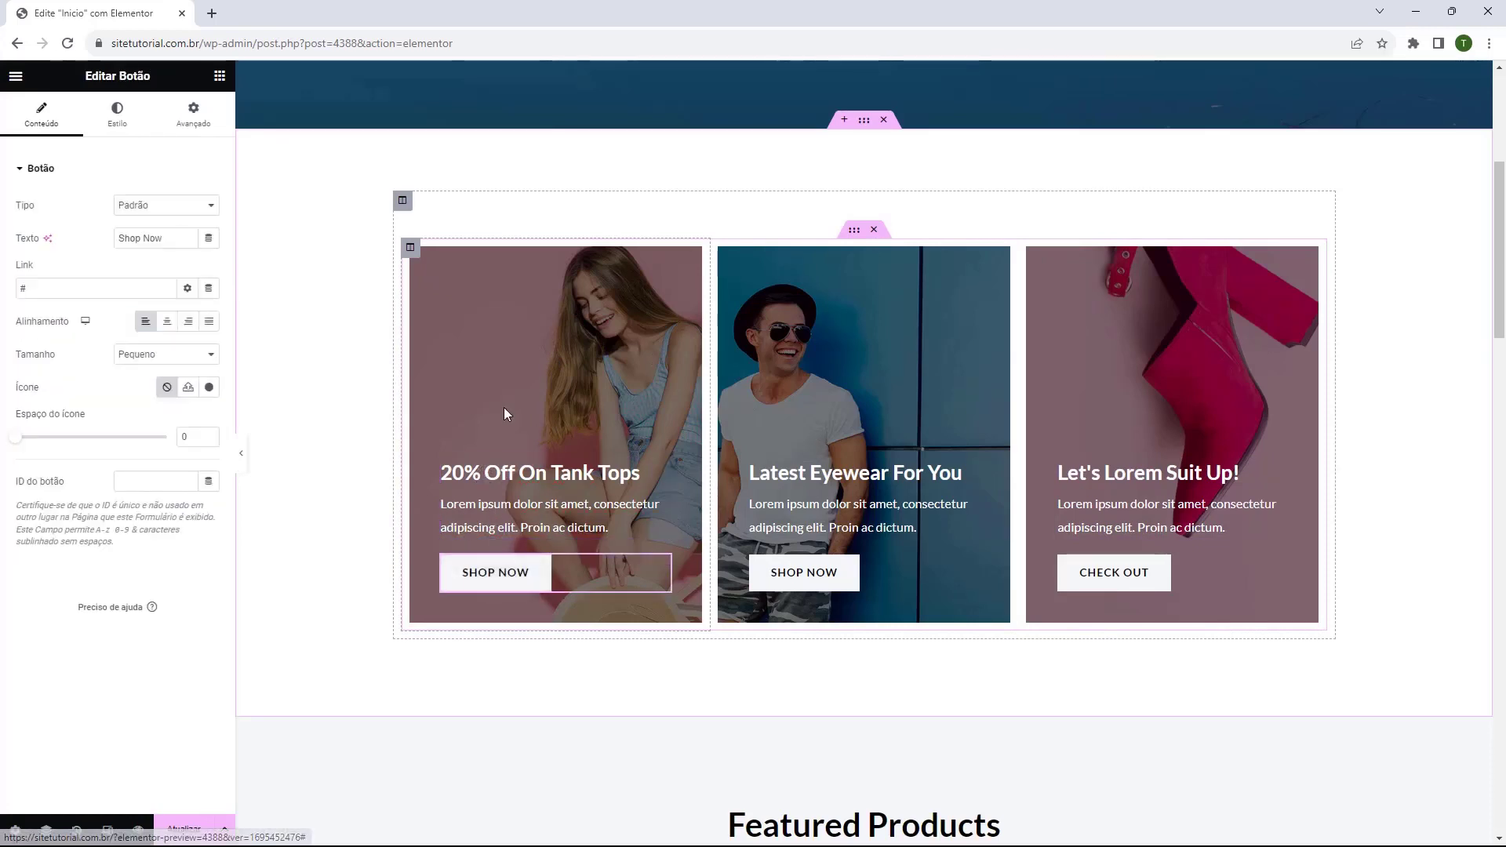
{"action": "scroll", "coordinate": [510, 397], "scroll_direction": "up", "scroll_amount": 5}
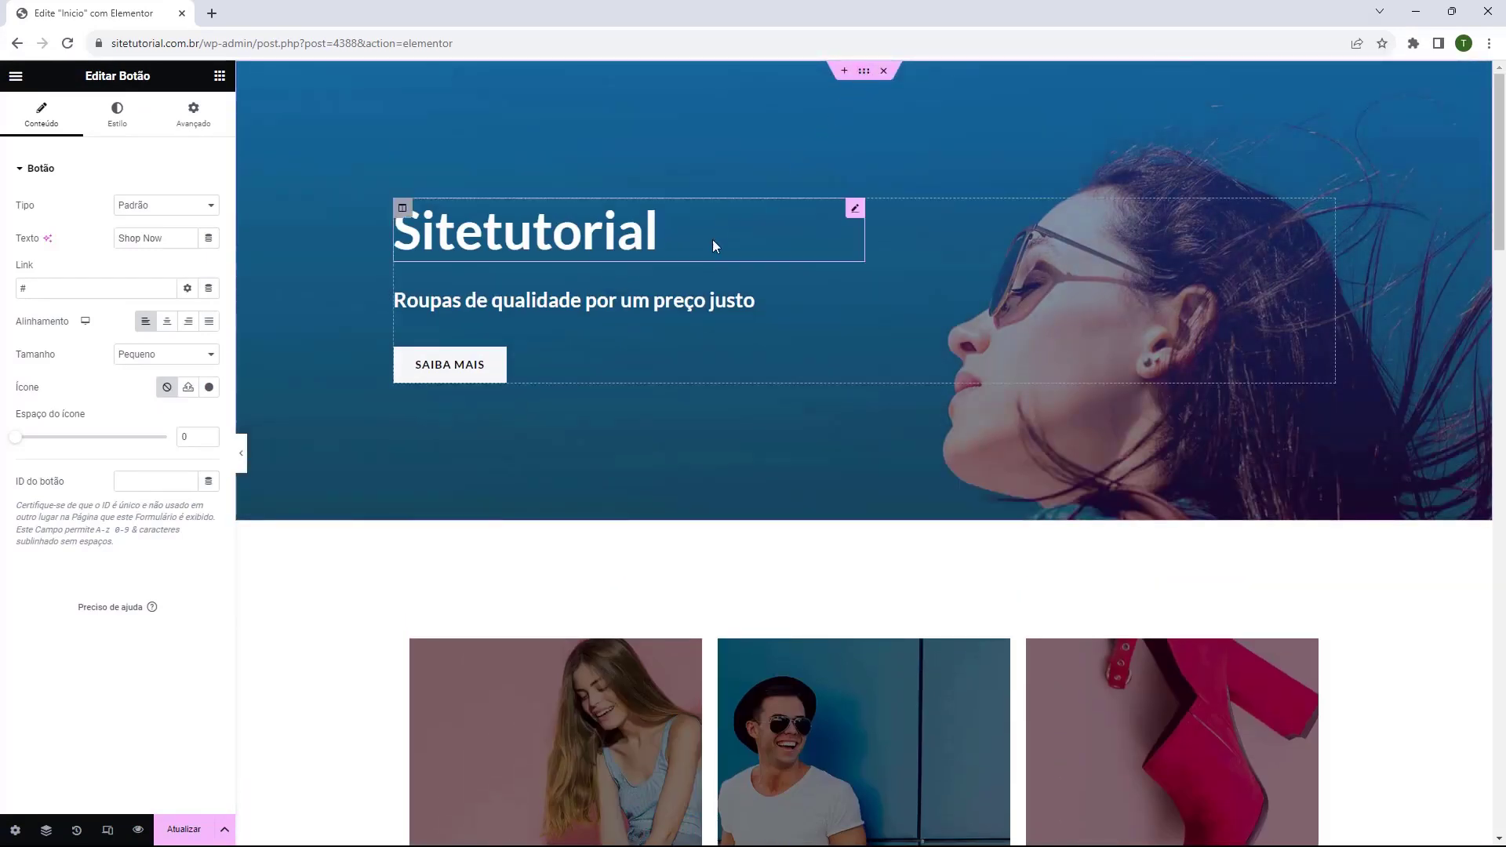
{"action": "scroll", "coordinate": [612, 329], "scroll_direction": "down", "scroll_amount": 4}
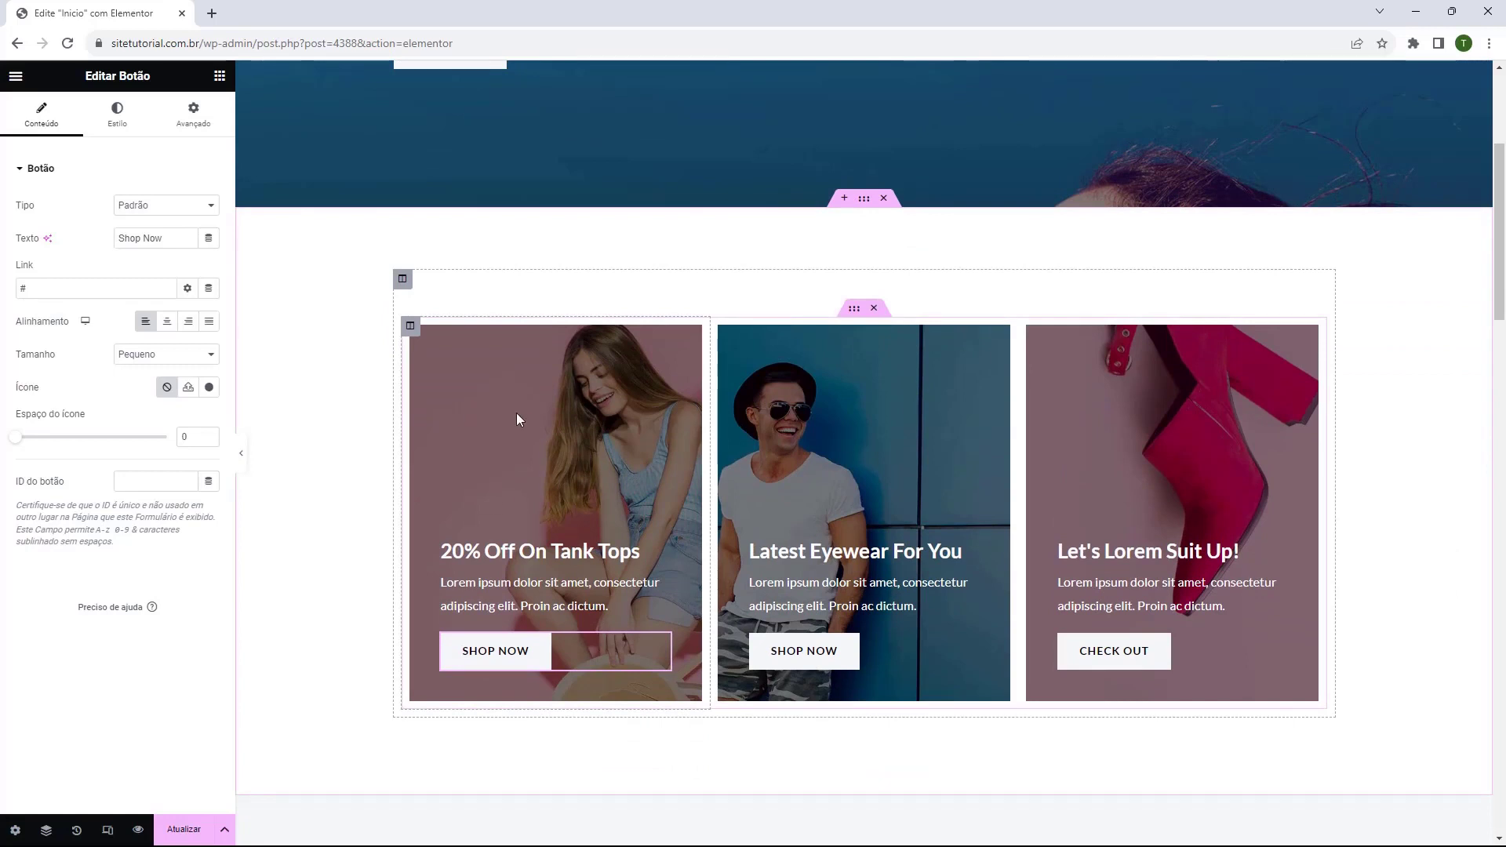
Examine the background style settings of the "20% Off On Tank Tops" card's column
{"action": "left_click", "coordinate": [410, 327]}
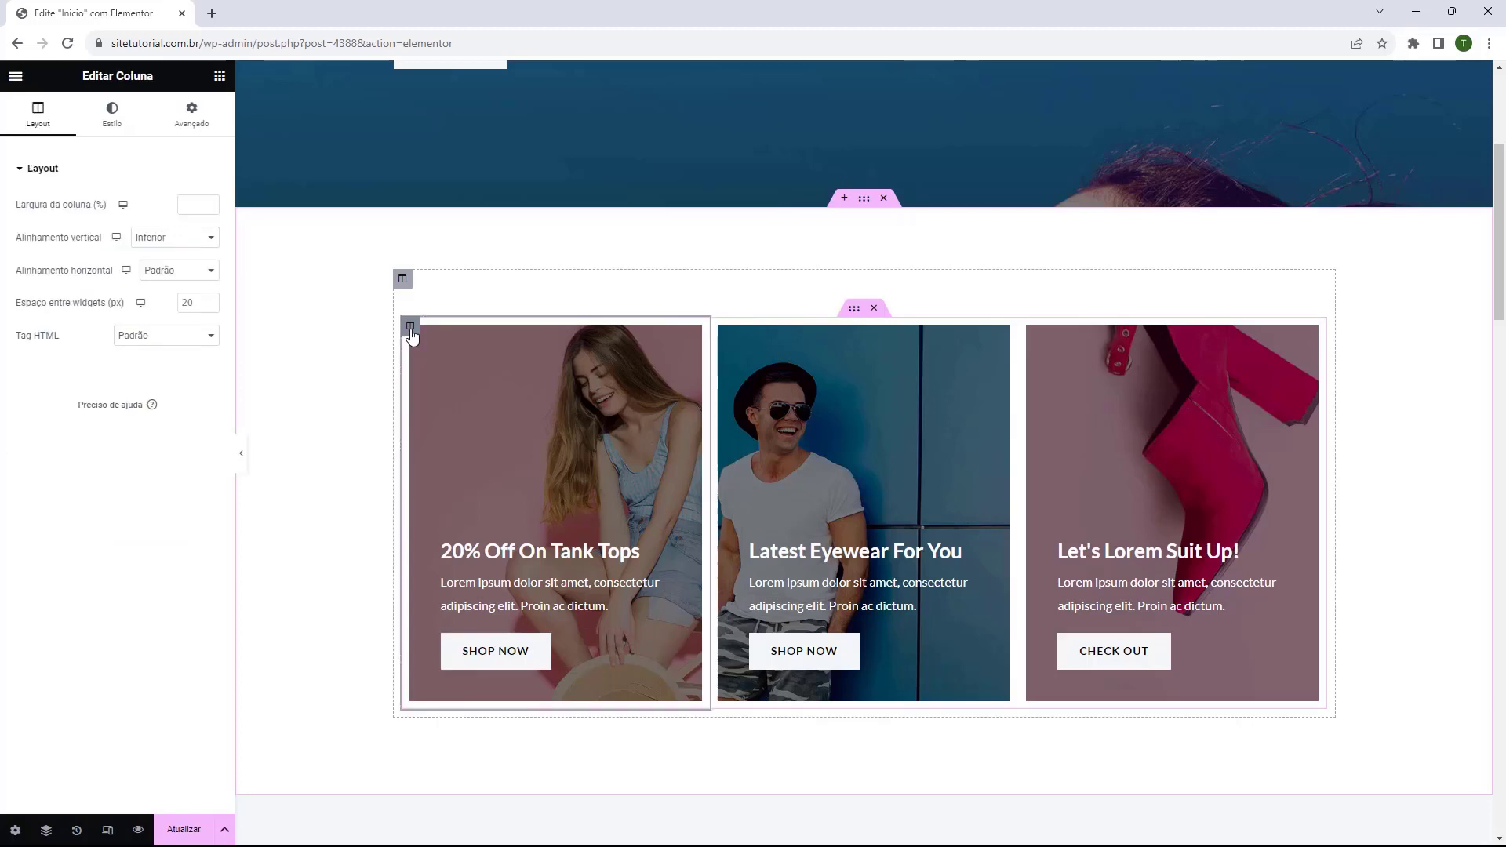
{"action": "left_click", "coordinate": [112, 117]}
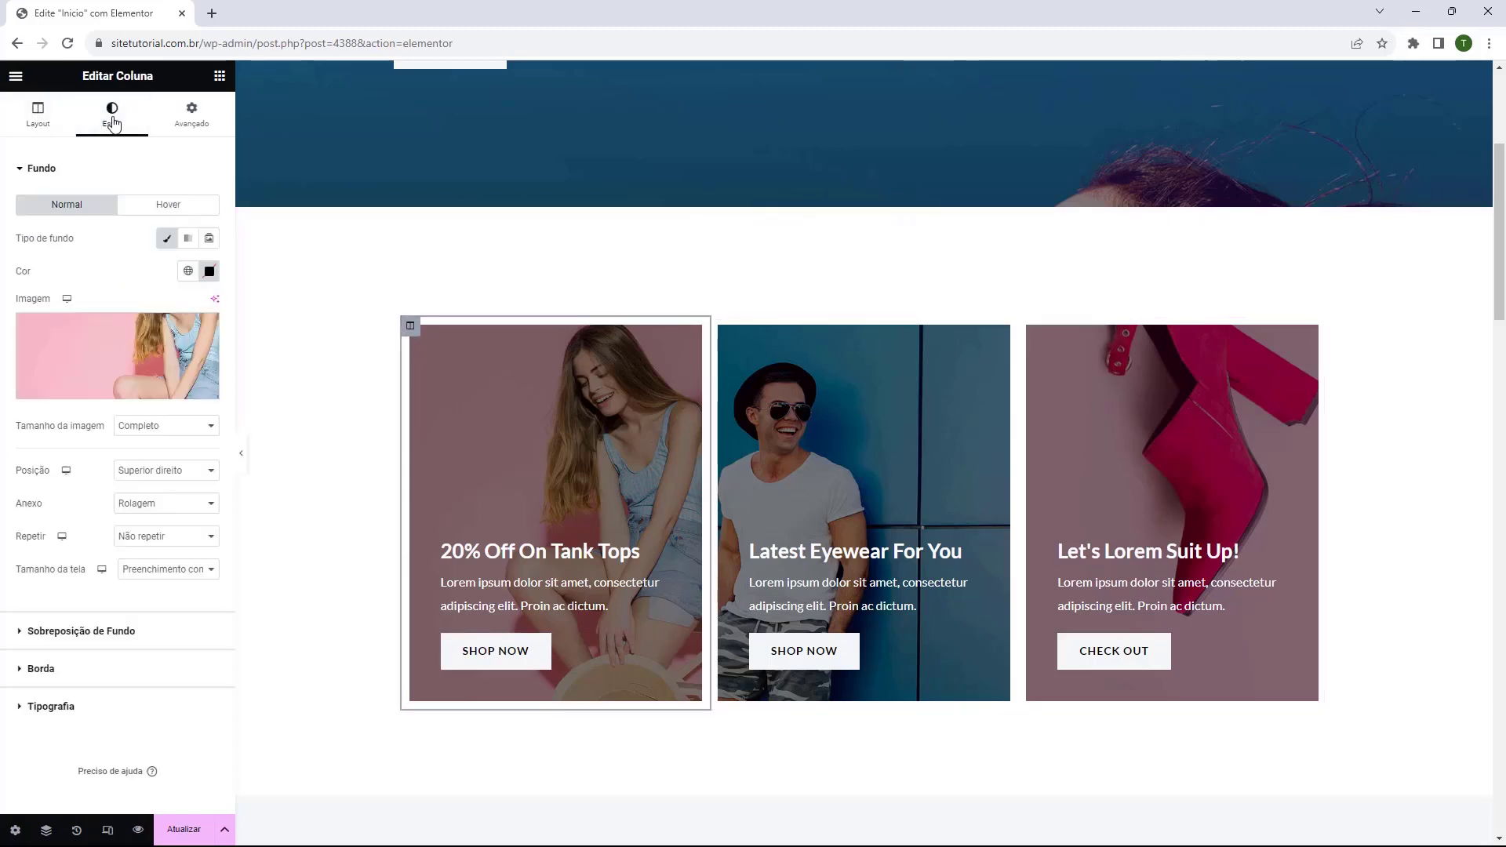
{"action": "mouse_move", "coordinate": [170, 367]}
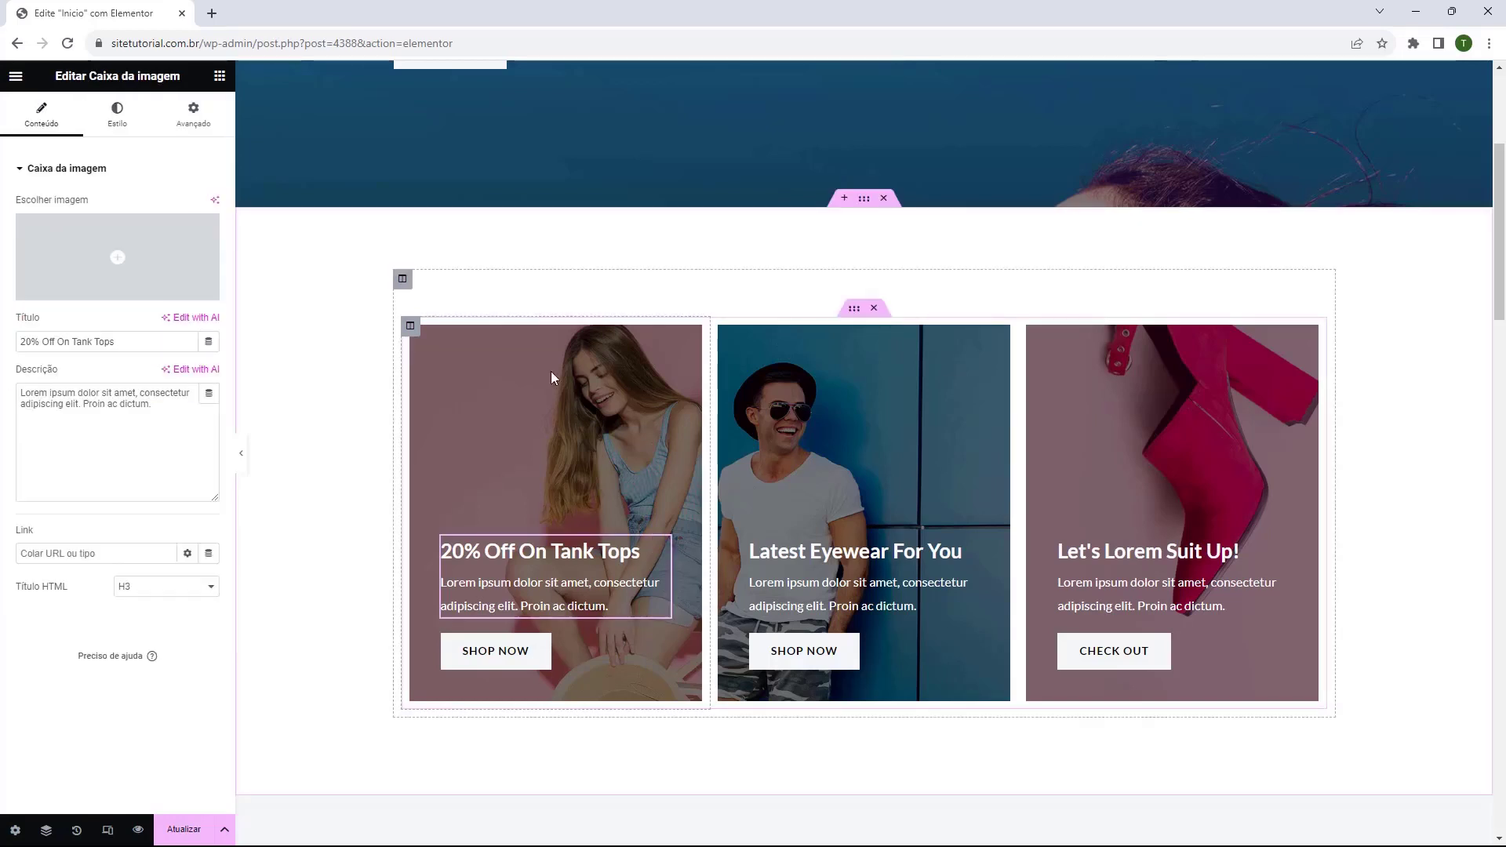
Change the "20% Off On Tank Tops" card's title to "Moda Feminina"
{"action": "double_click", "coordinate": [553, 559]}
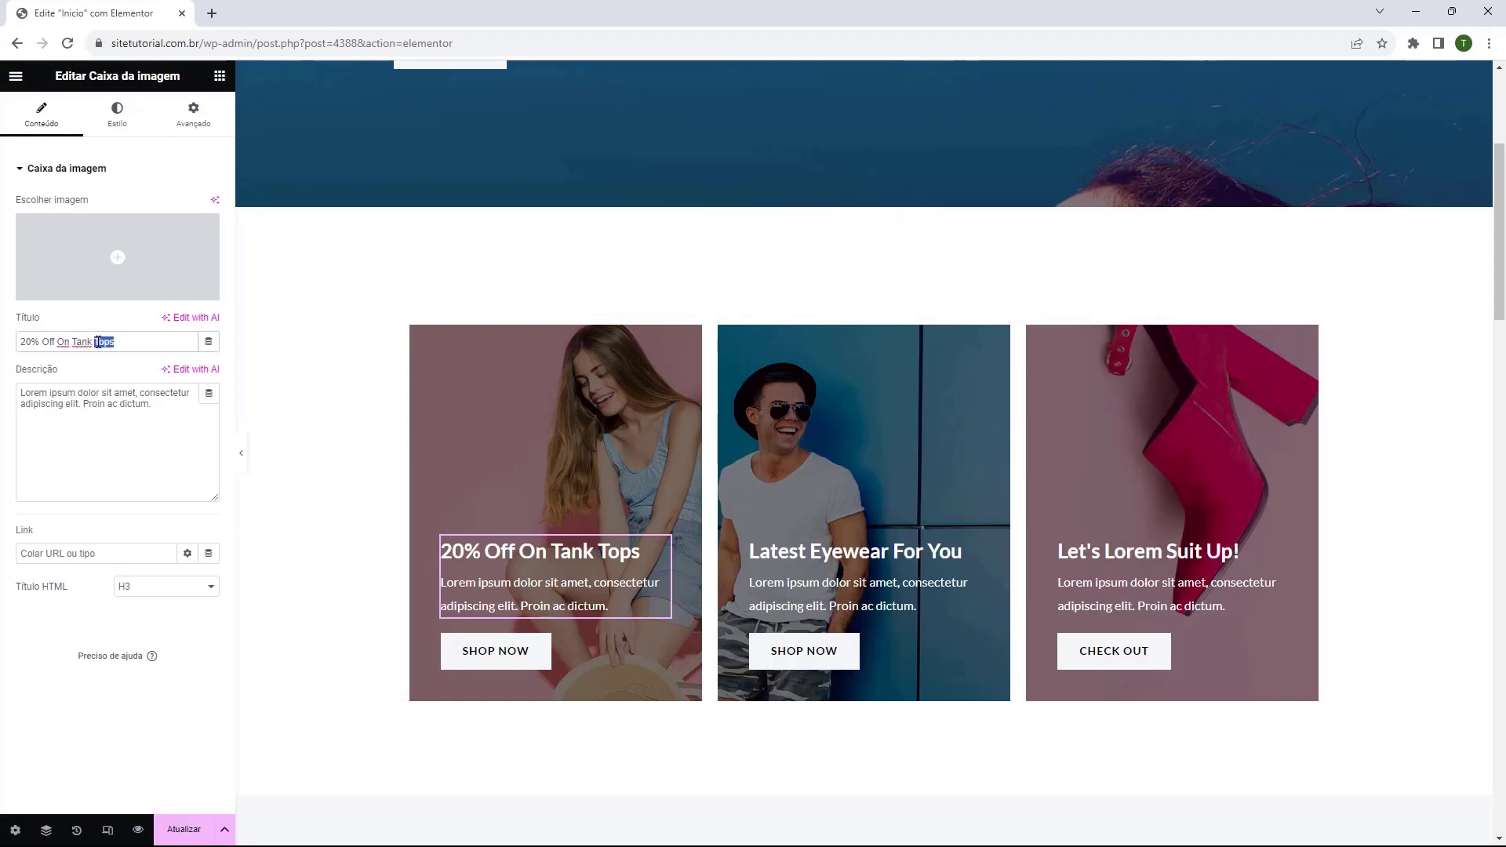
{"action": "triple_click", "coordinate": [99, 342]}
{"action": "type", "text": "Moda "}
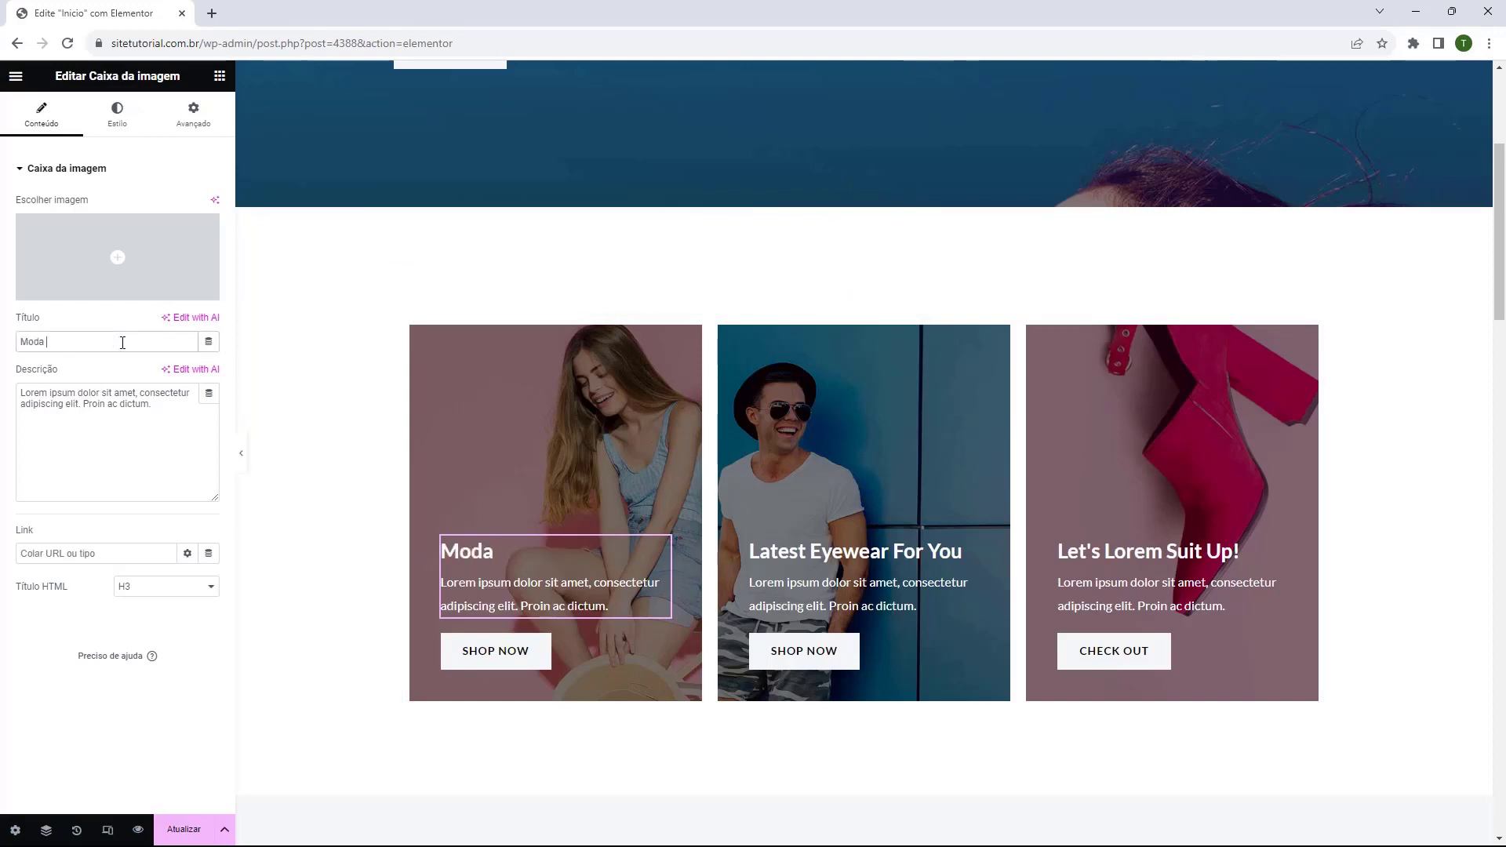
{"action": "type", "text": "Feminina"}
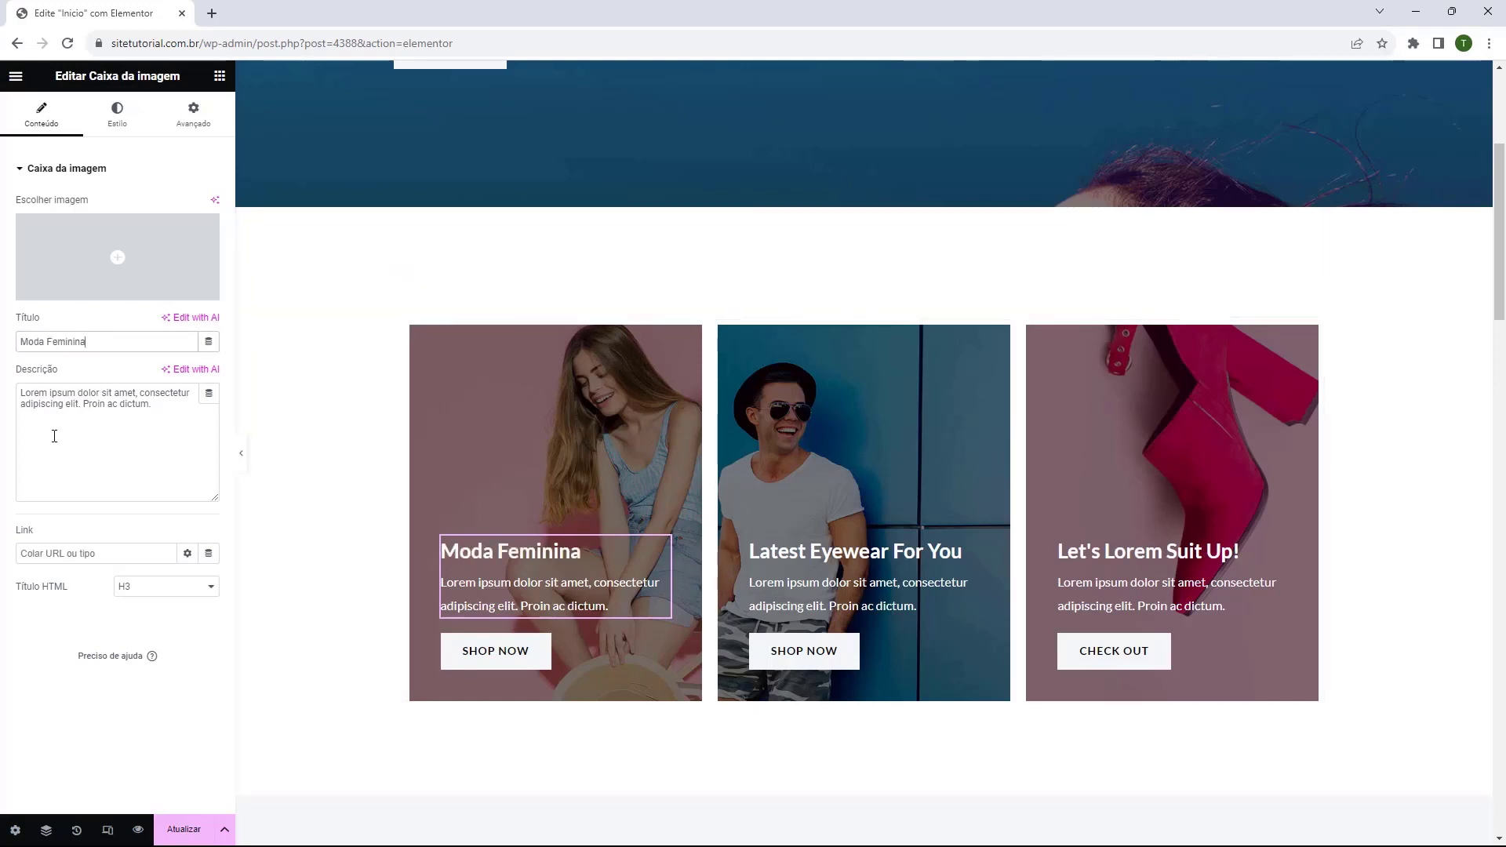
{"action": "left_click", "coordinate": [544, 598]}
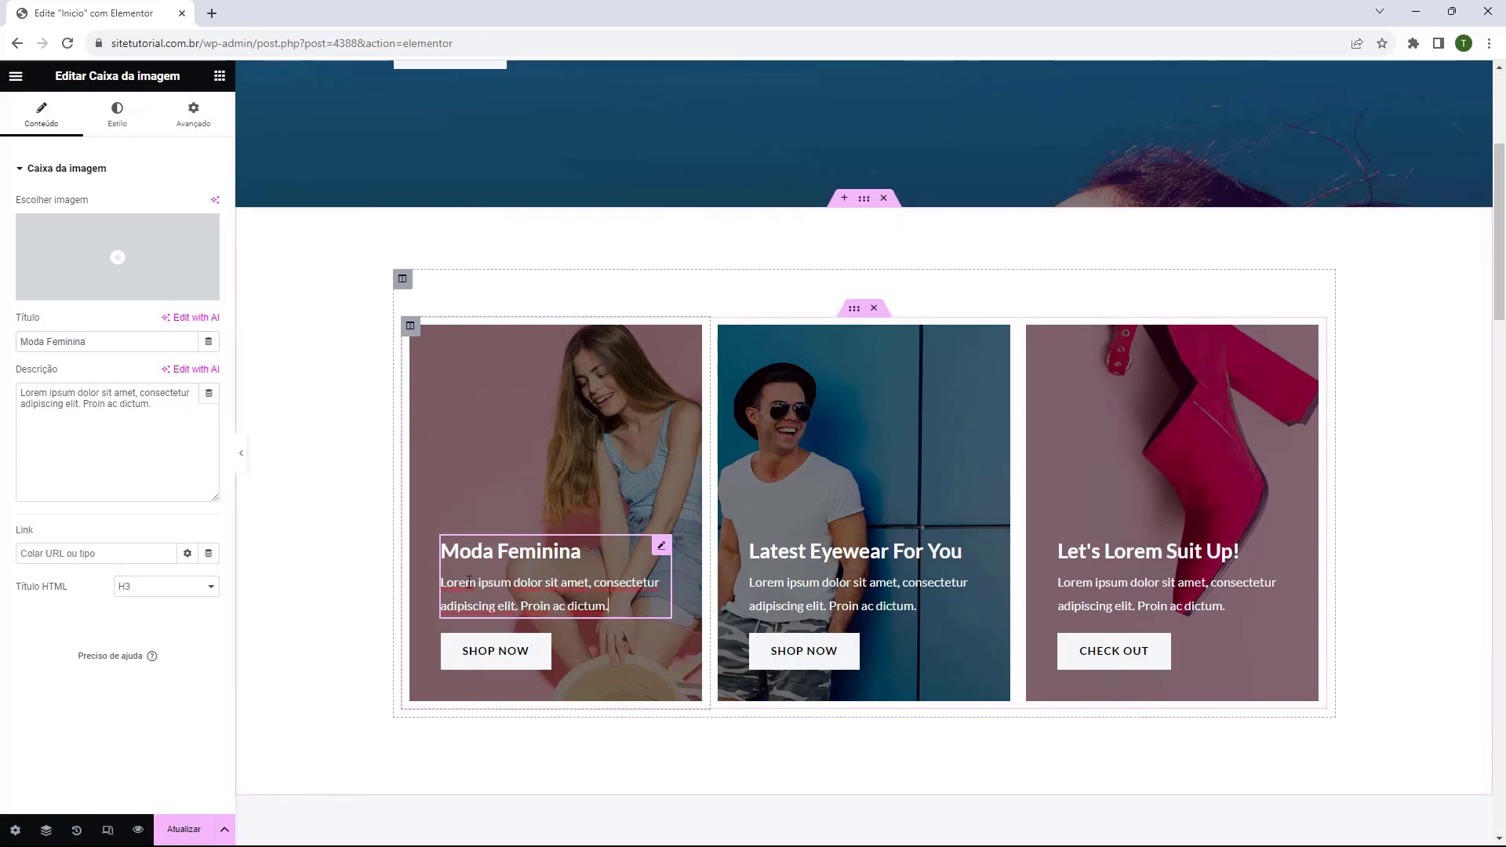
Centre the Shop Now button of the "Moda Feminina" card and change its text to "acessar"
{"action": "left_click", "coordinate": [547, 667]}
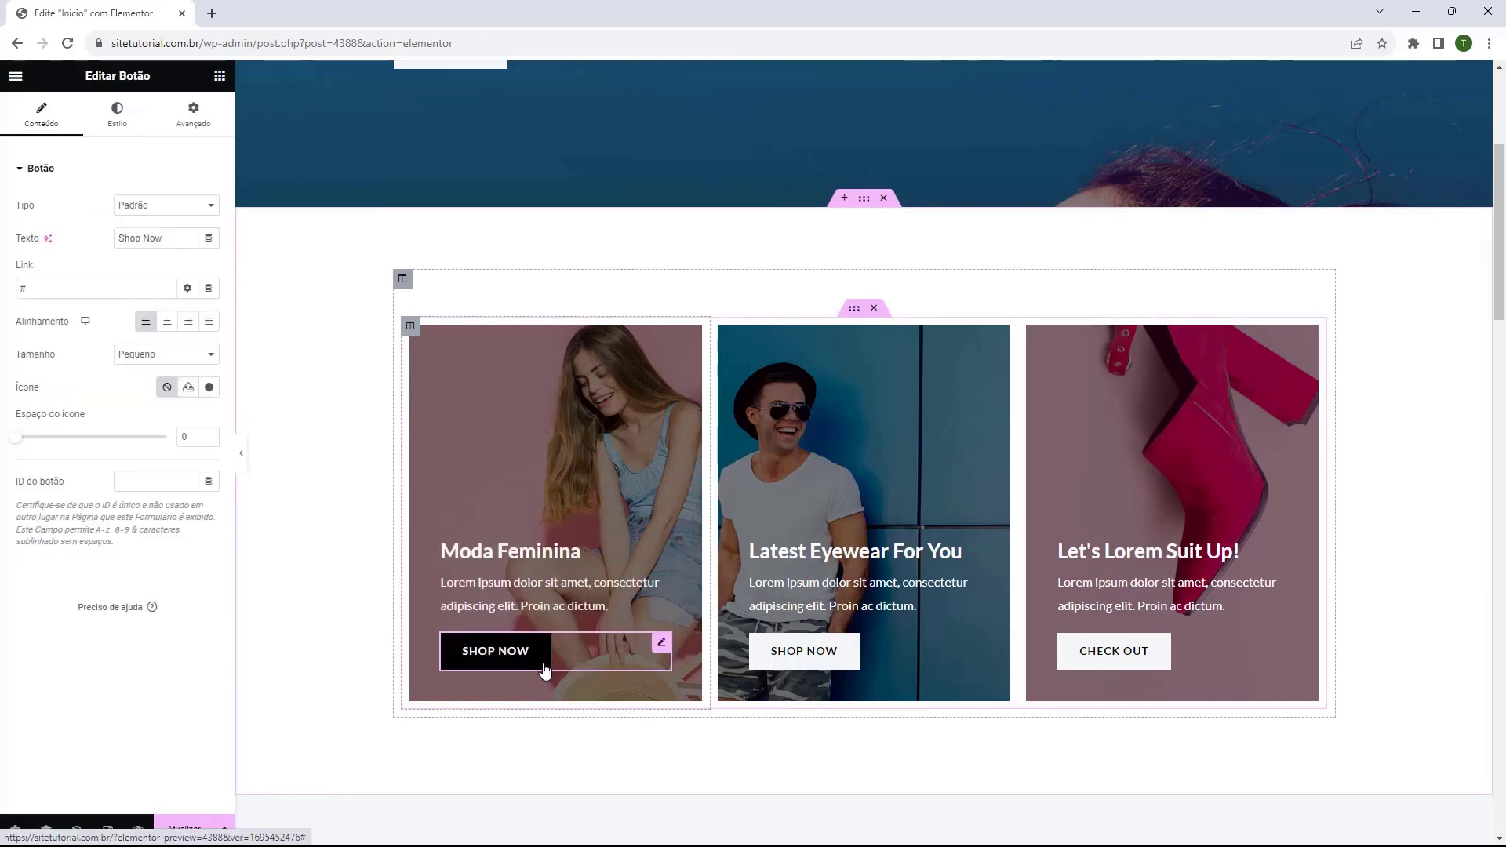
{"action": "left_click", "coordinate": [169, 328]}
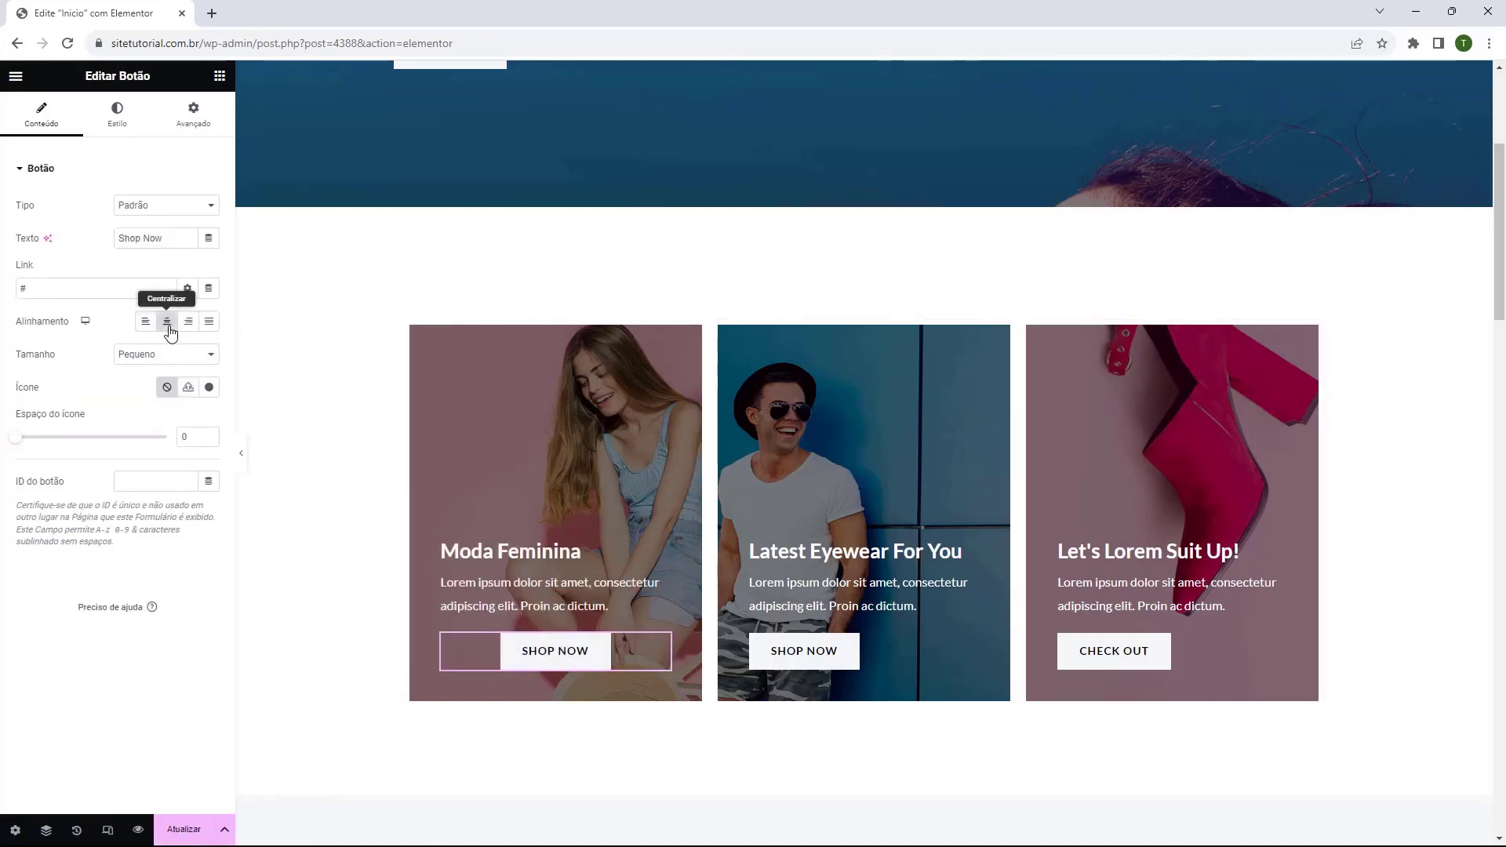
{"action": "left_click", "coordinate": [146, 323]}
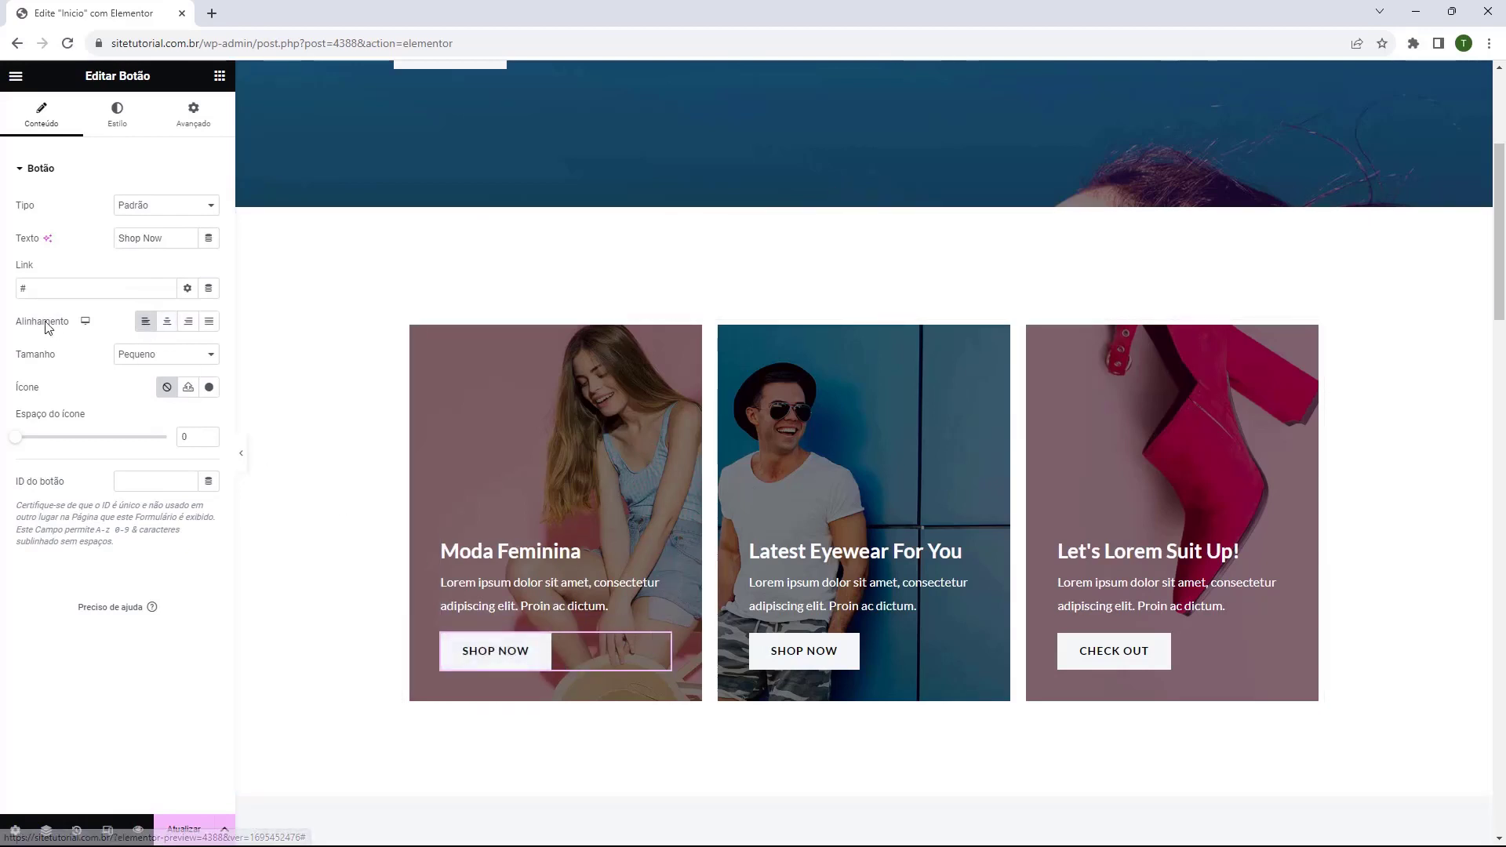
{"action": "left_click", "coordinate": [169, 328]}
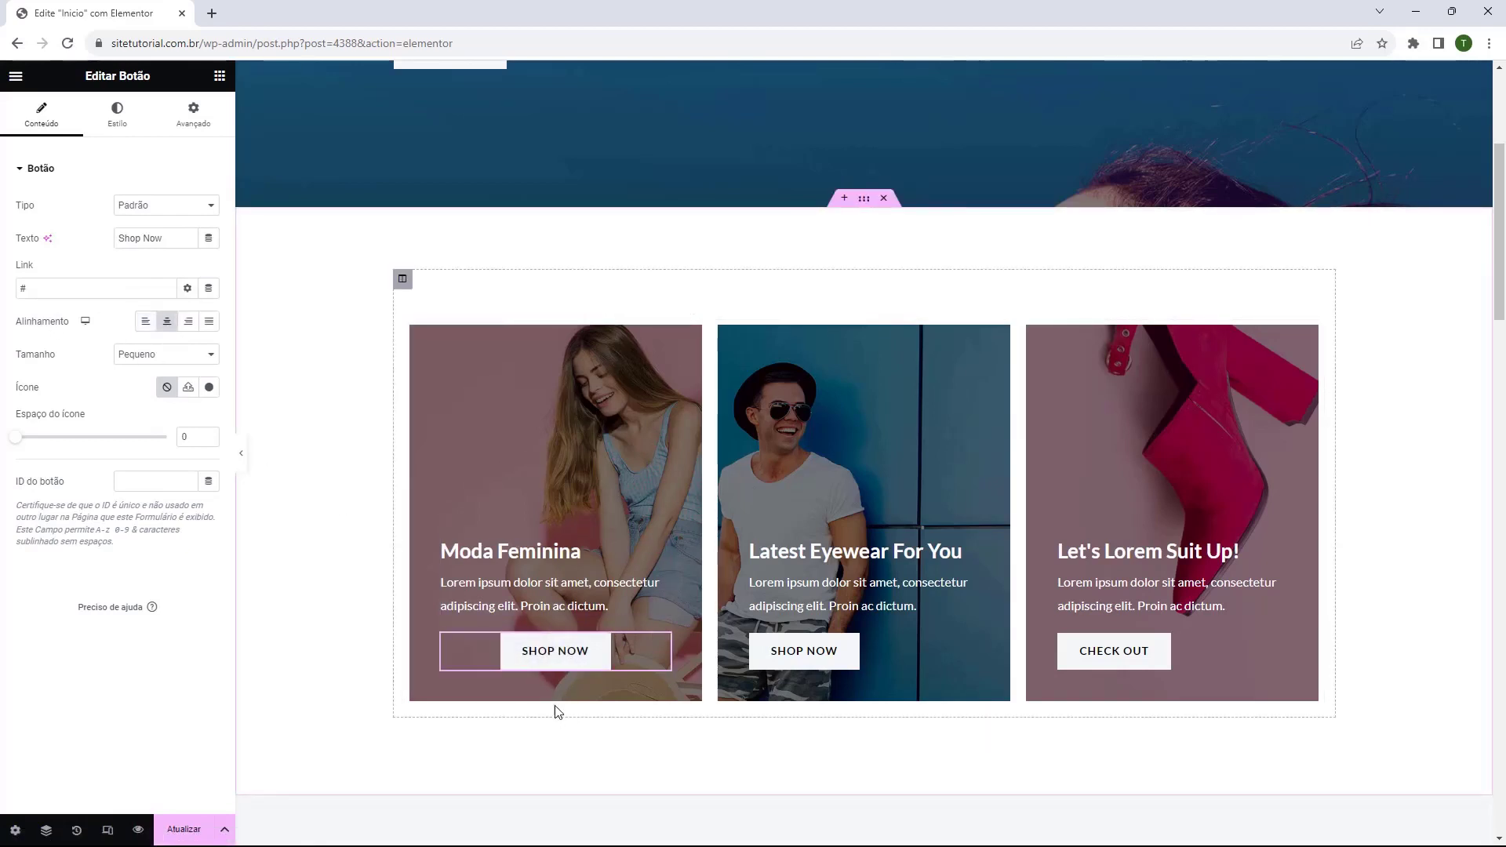
{"action": "left_click", "coordinate": [542, 663]}
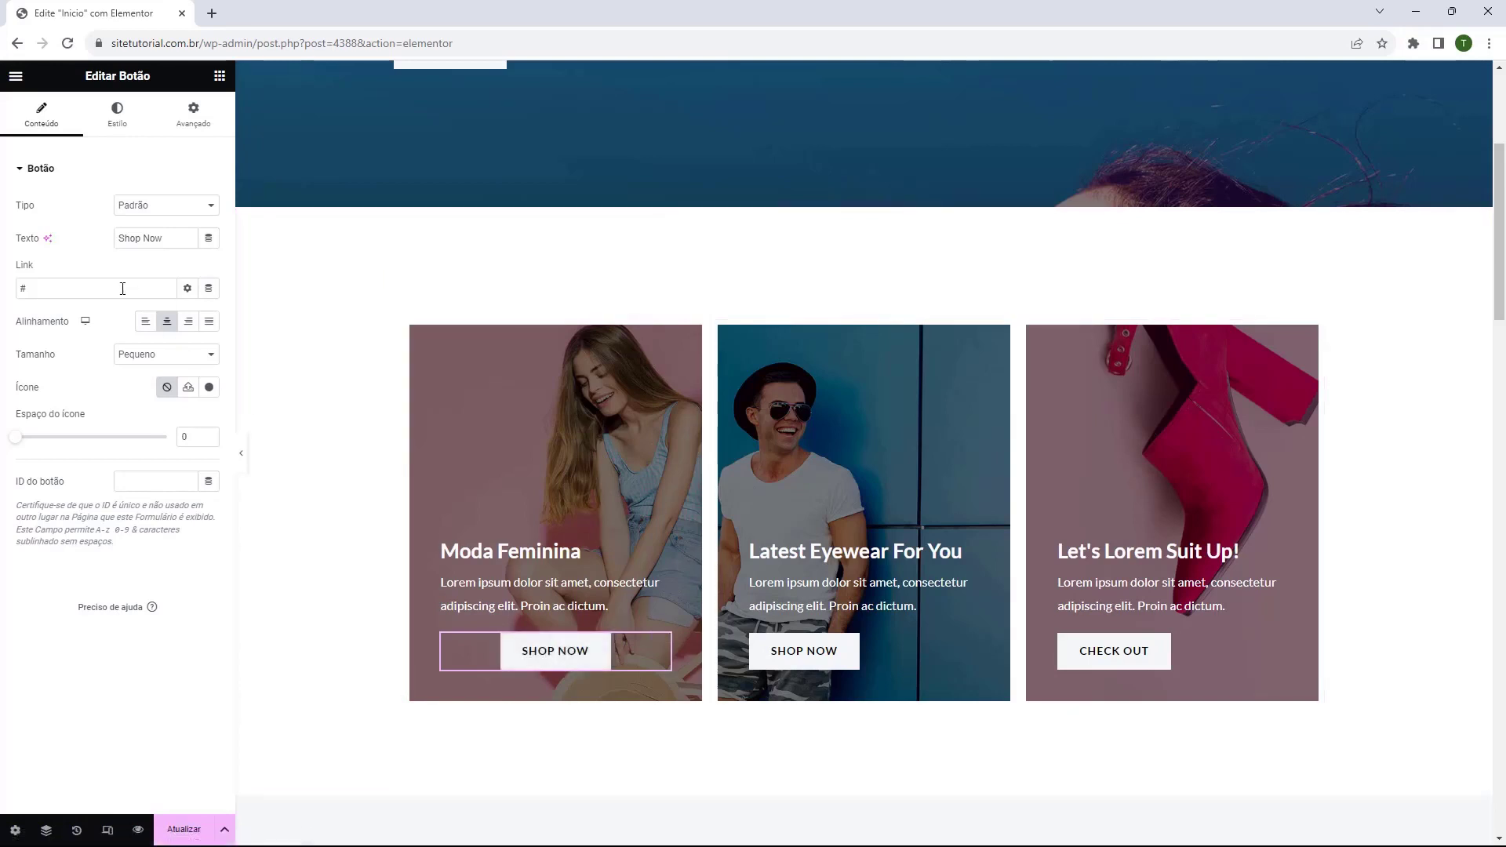
{"action": "triple_click", "coordinate": [164, 242]}
{"action": "scroll", "coordinate": [424, 435], "scroll_direction": "up", "scroll_amount": 2}
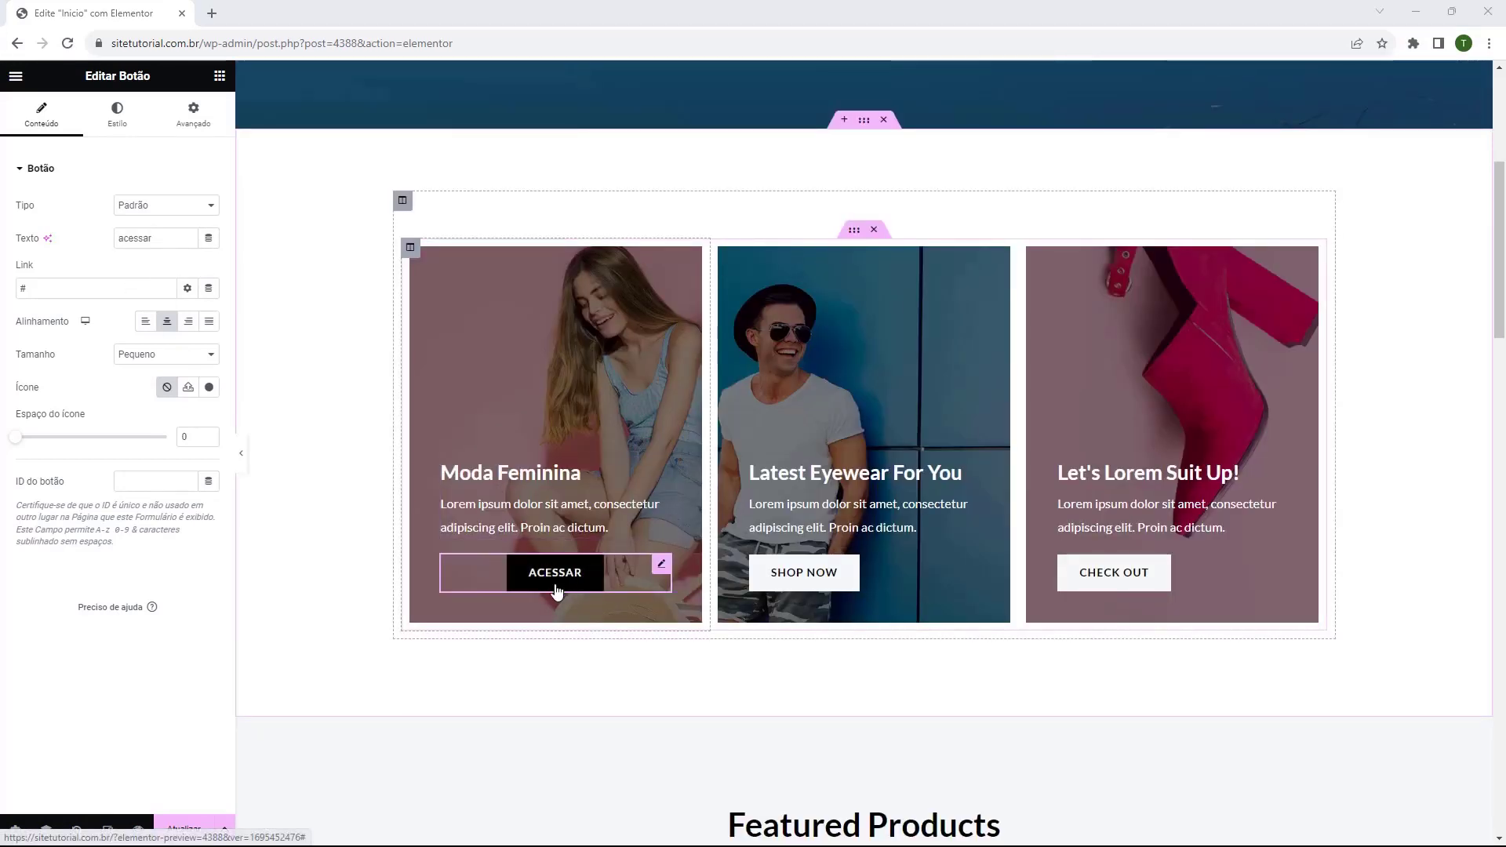
{"action": "left_click", "coordinate": [544, 585]}
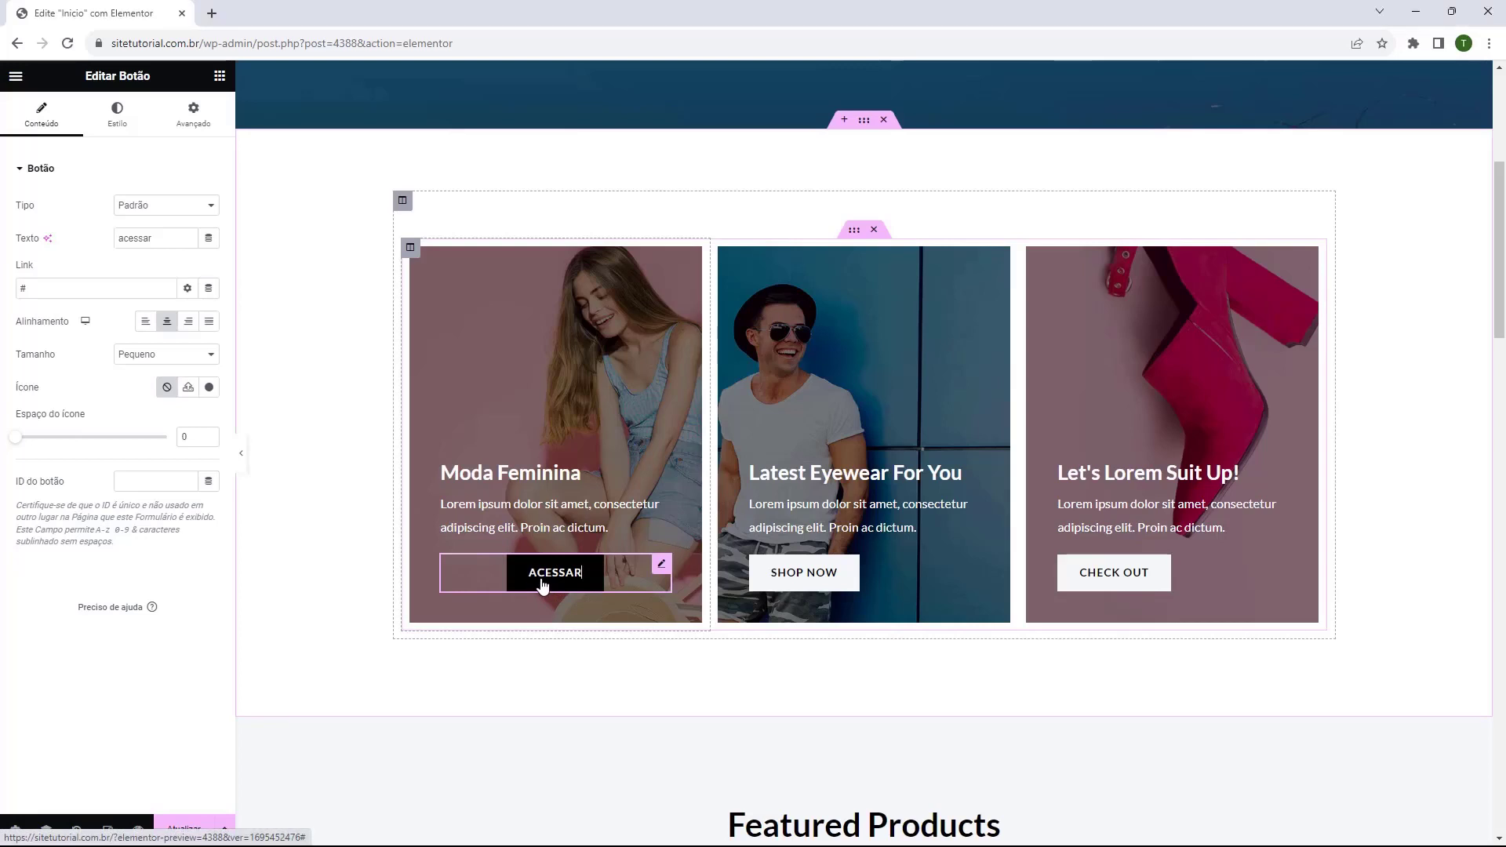
Change the "Latest Eyewear For You" card's title to "Moda Masculina"
{"action": "left_click", "coordinate": [807, 514]}
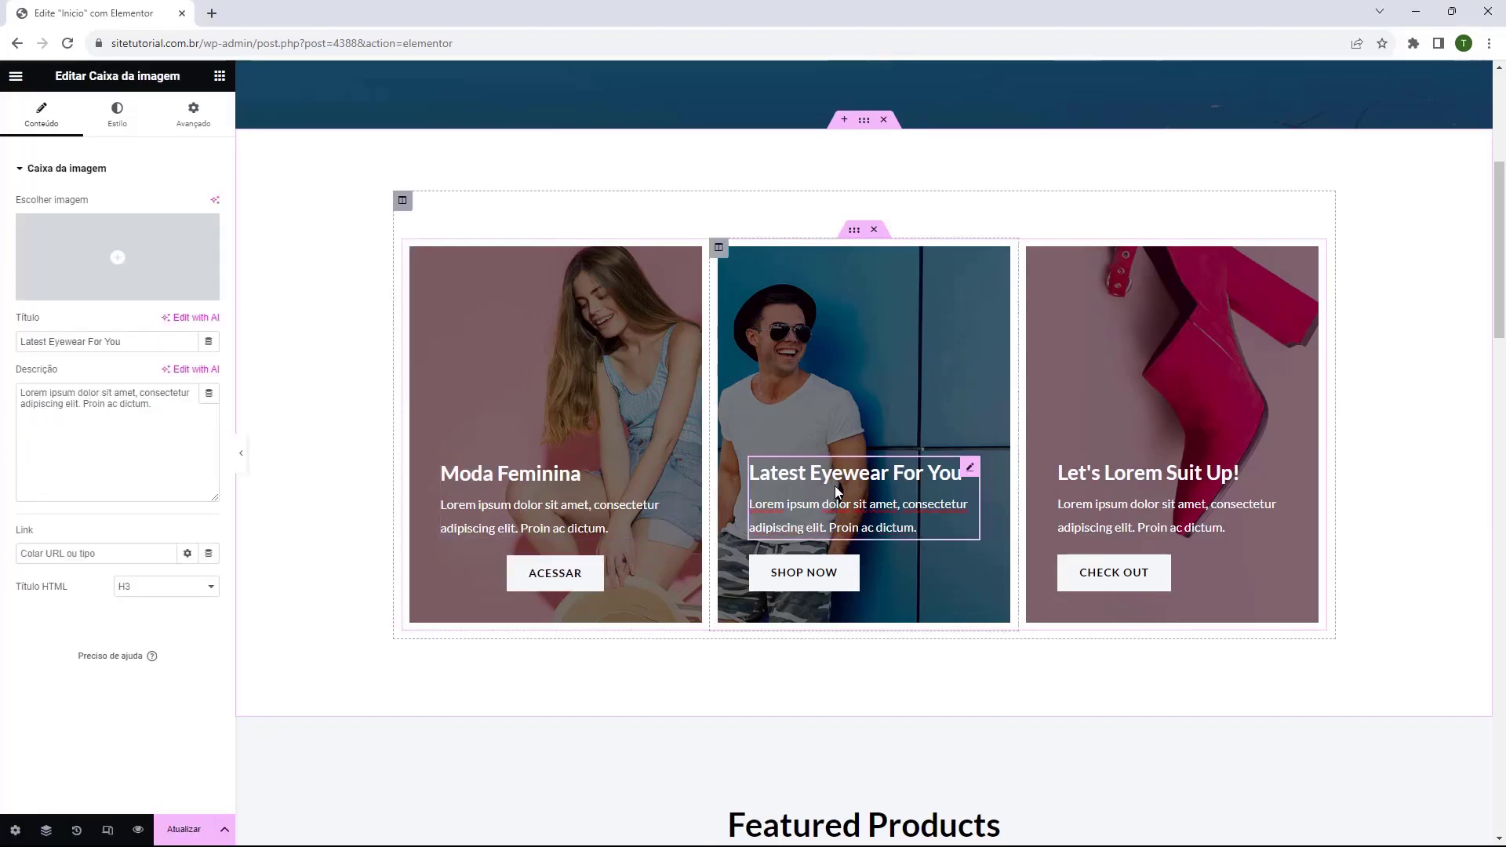
{"action": "left_click_drag", "start_coordinate": [962, 473], "coordinate": [749, 474]}
{"action": "left_click", "coordinate": [87, 336]}
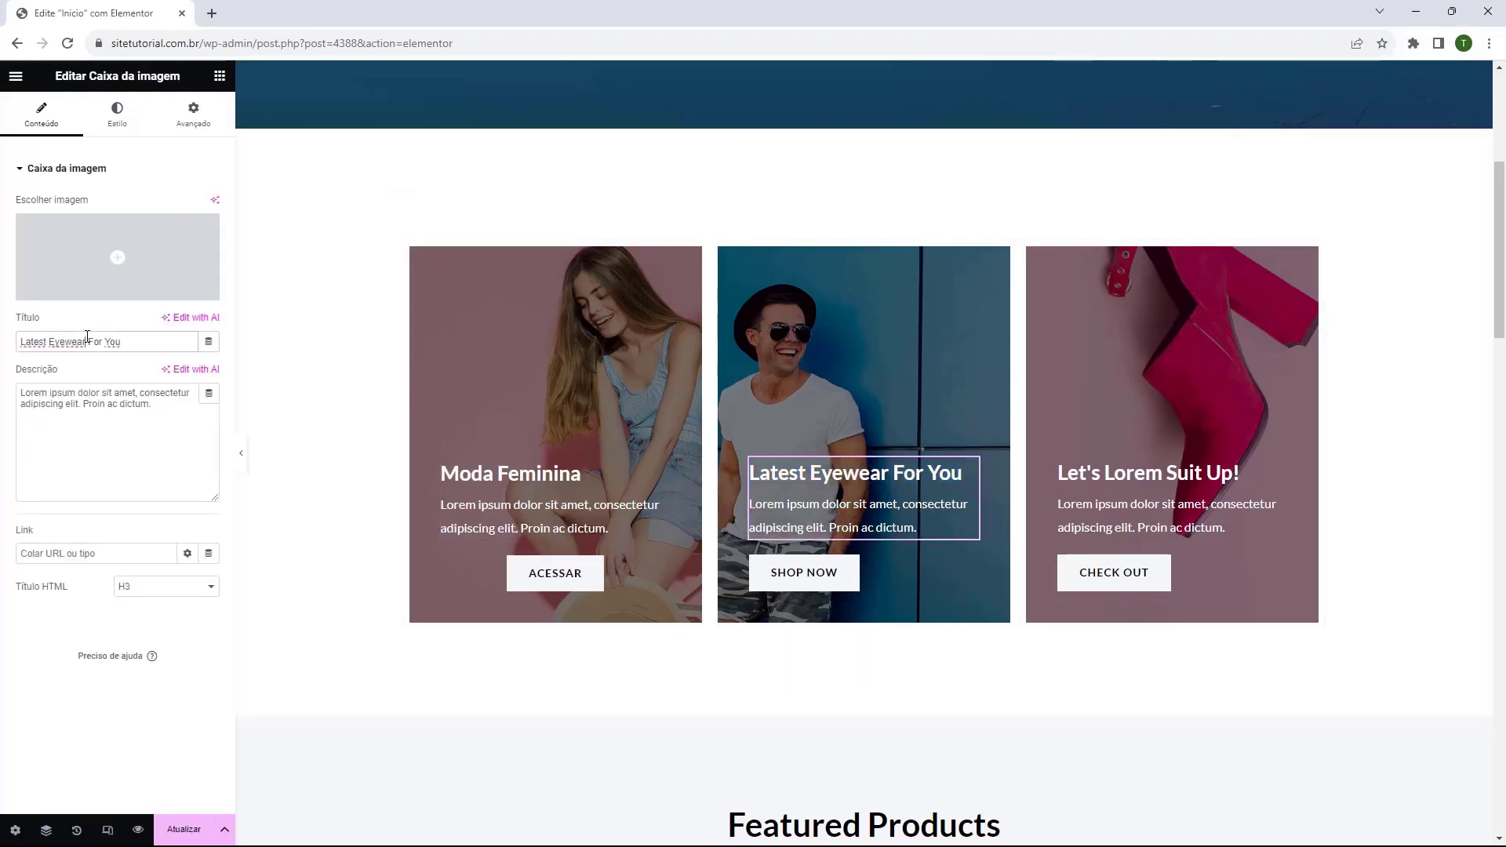
{"action": "key", "text": "ctrl+a"}
{"action": "type", "text": "Mo"}
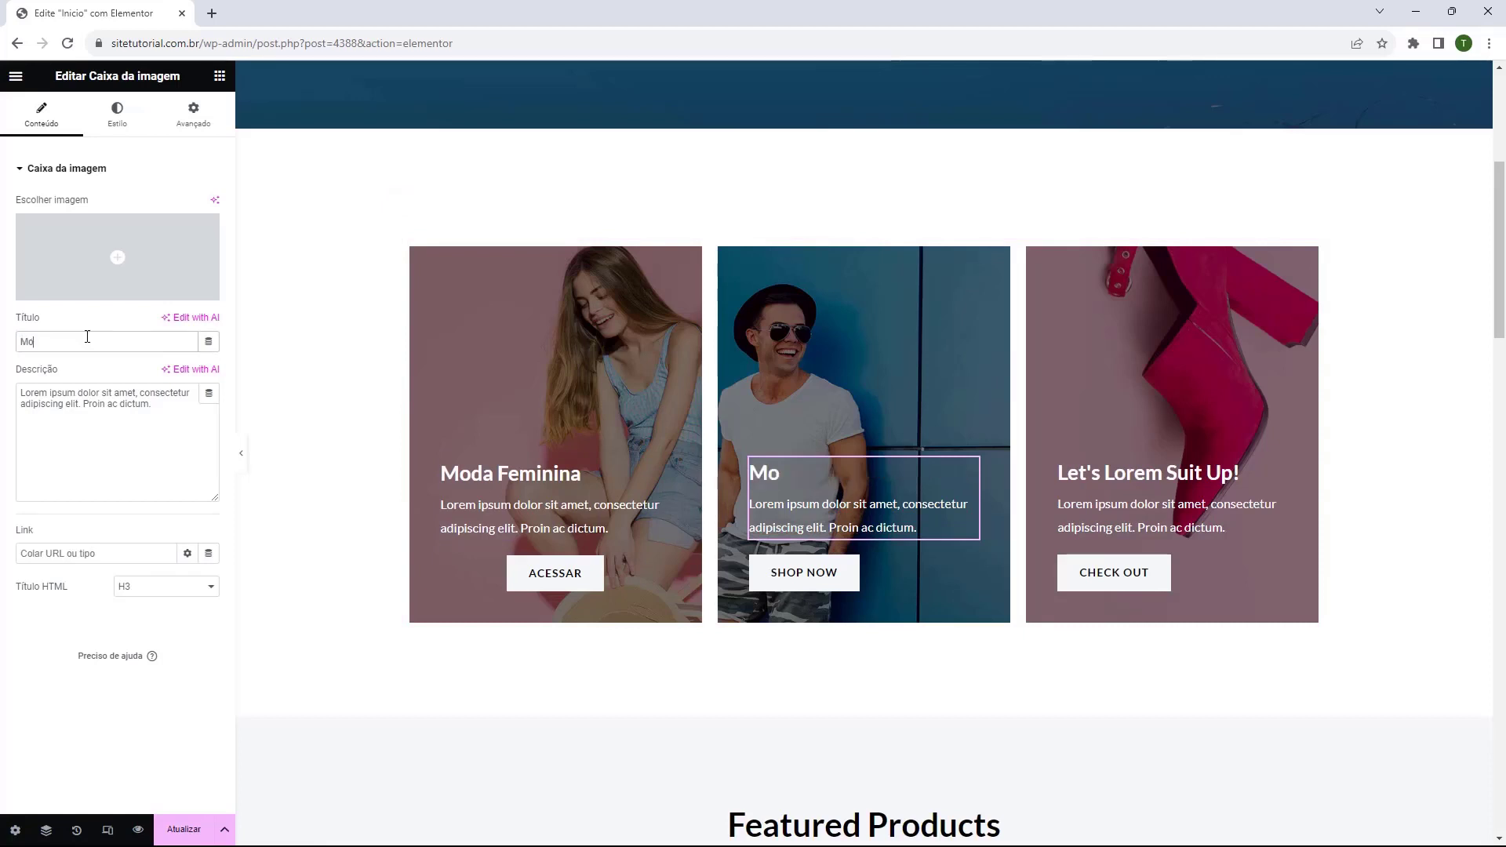
{"action": "type", "text": "da Mascul"}
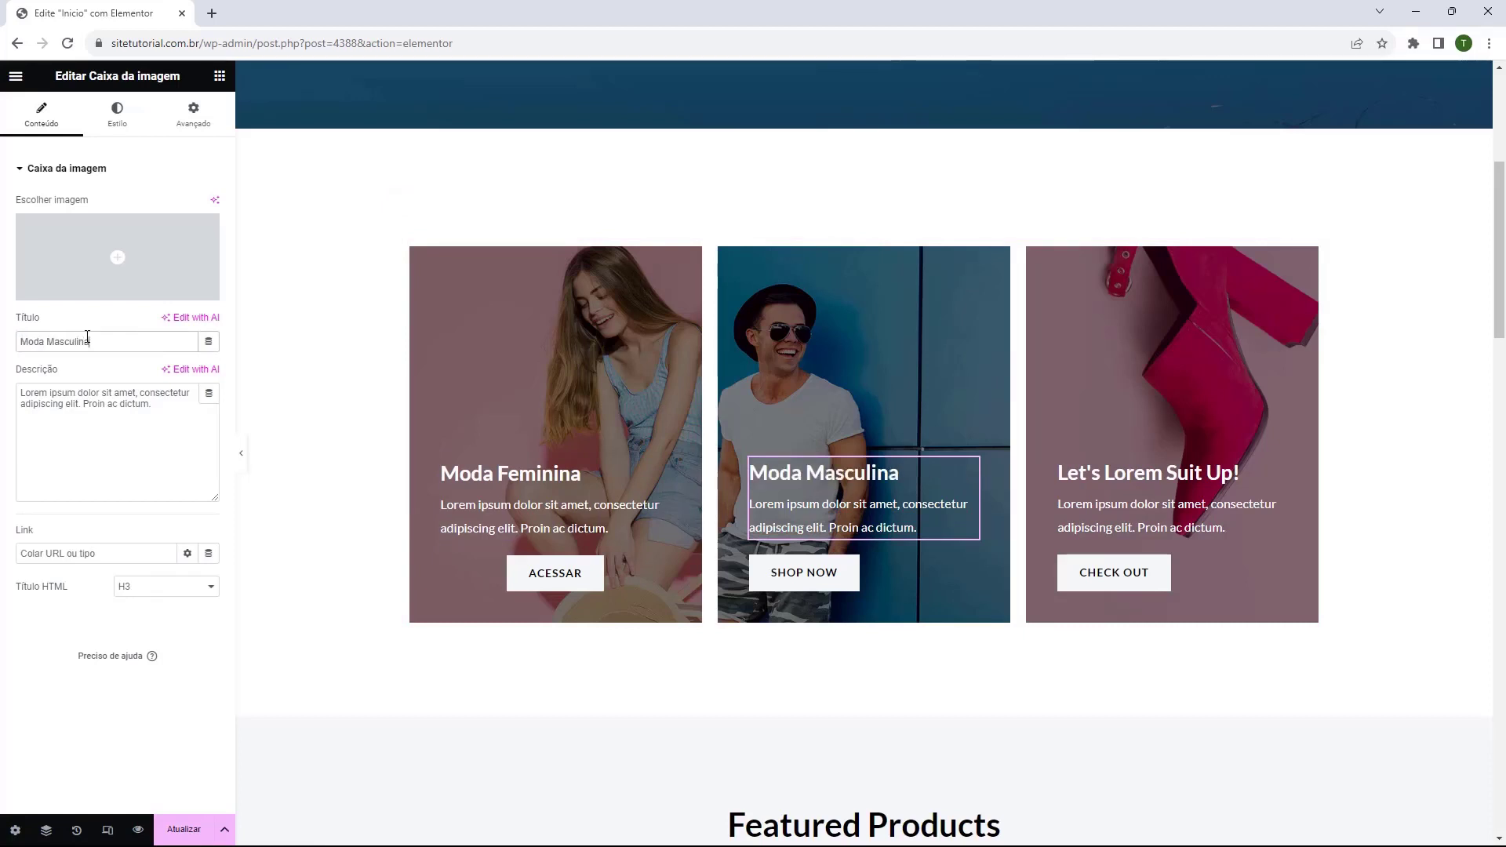
{"action": "type", "text": "ina"}
Centre the "Moda Masculina" card's Shop Now button and set its text to "acessar"
{"action": "left_click", "coordinate": [804, 573]}
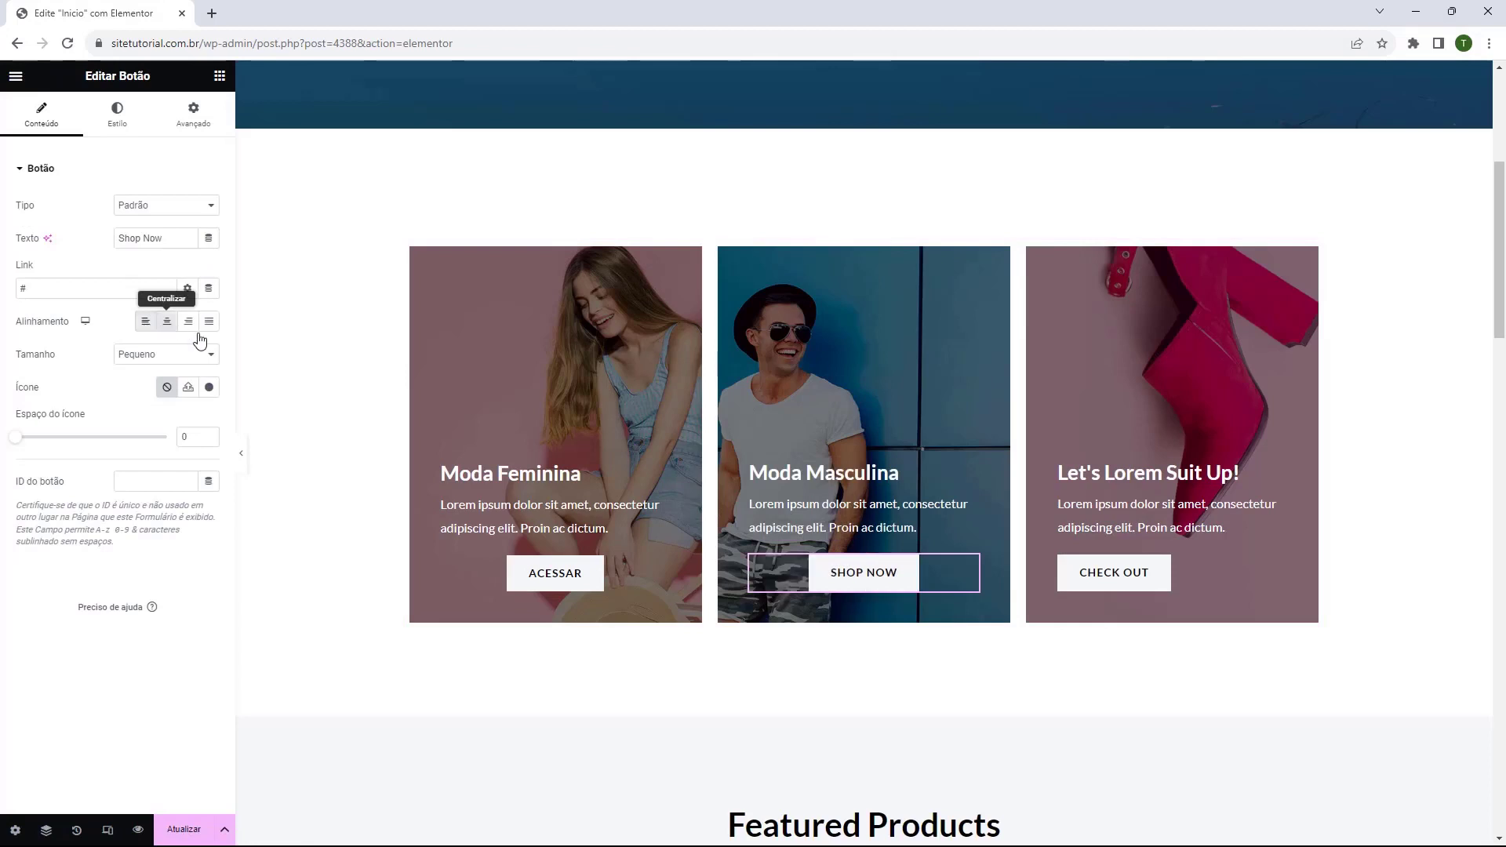
{"action": "triple_click", "coordinate": [137, 240]}
{"action": "type", "text": "acessar"}
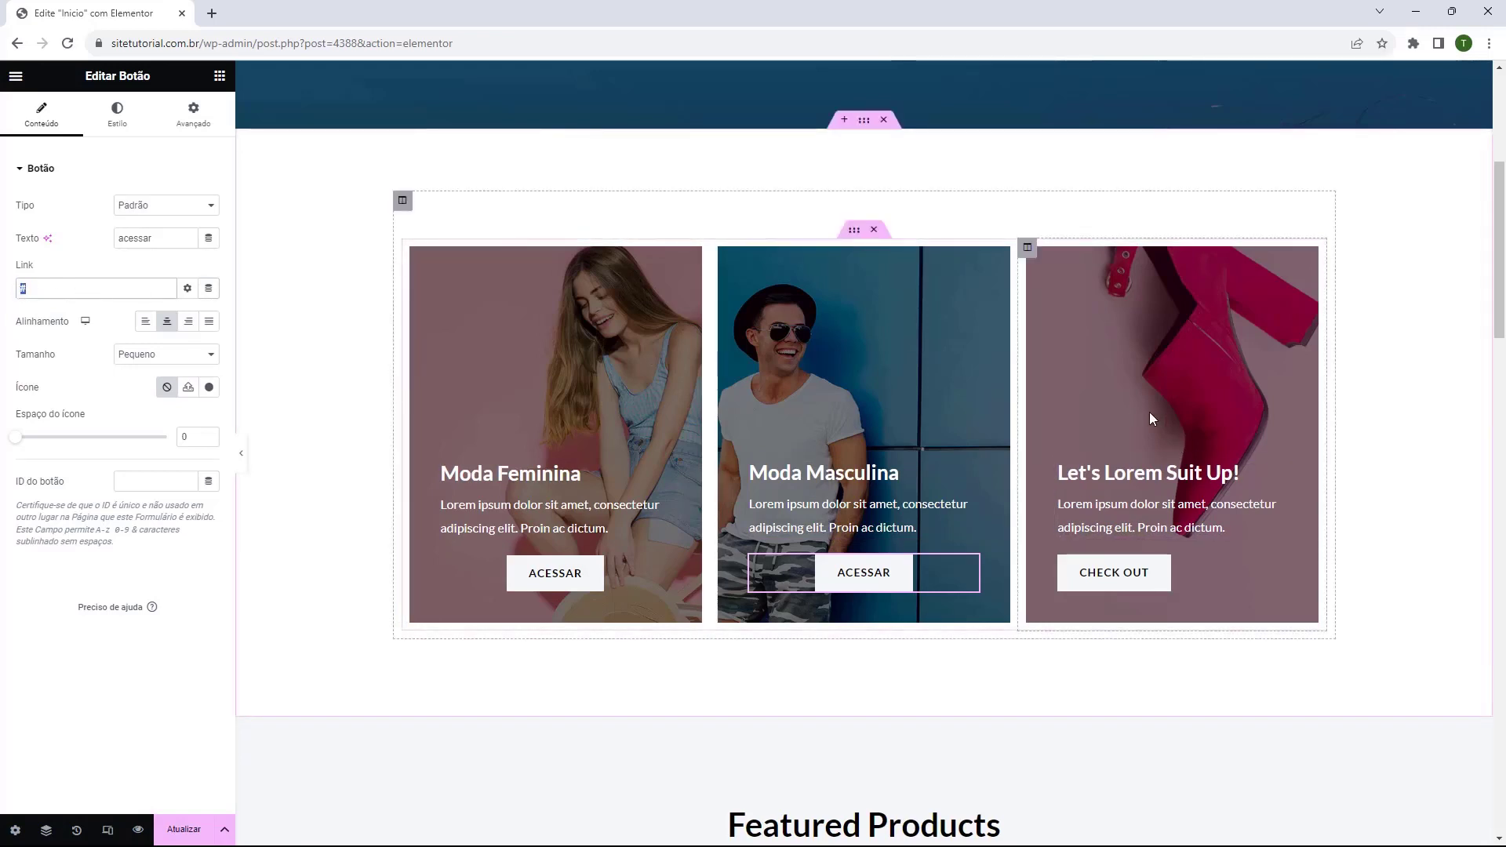
Change the "Let's Lorem Suit Up!" card's title to "Acessórios"
{"action": "left_click", "coordinate": [1150, 472]}
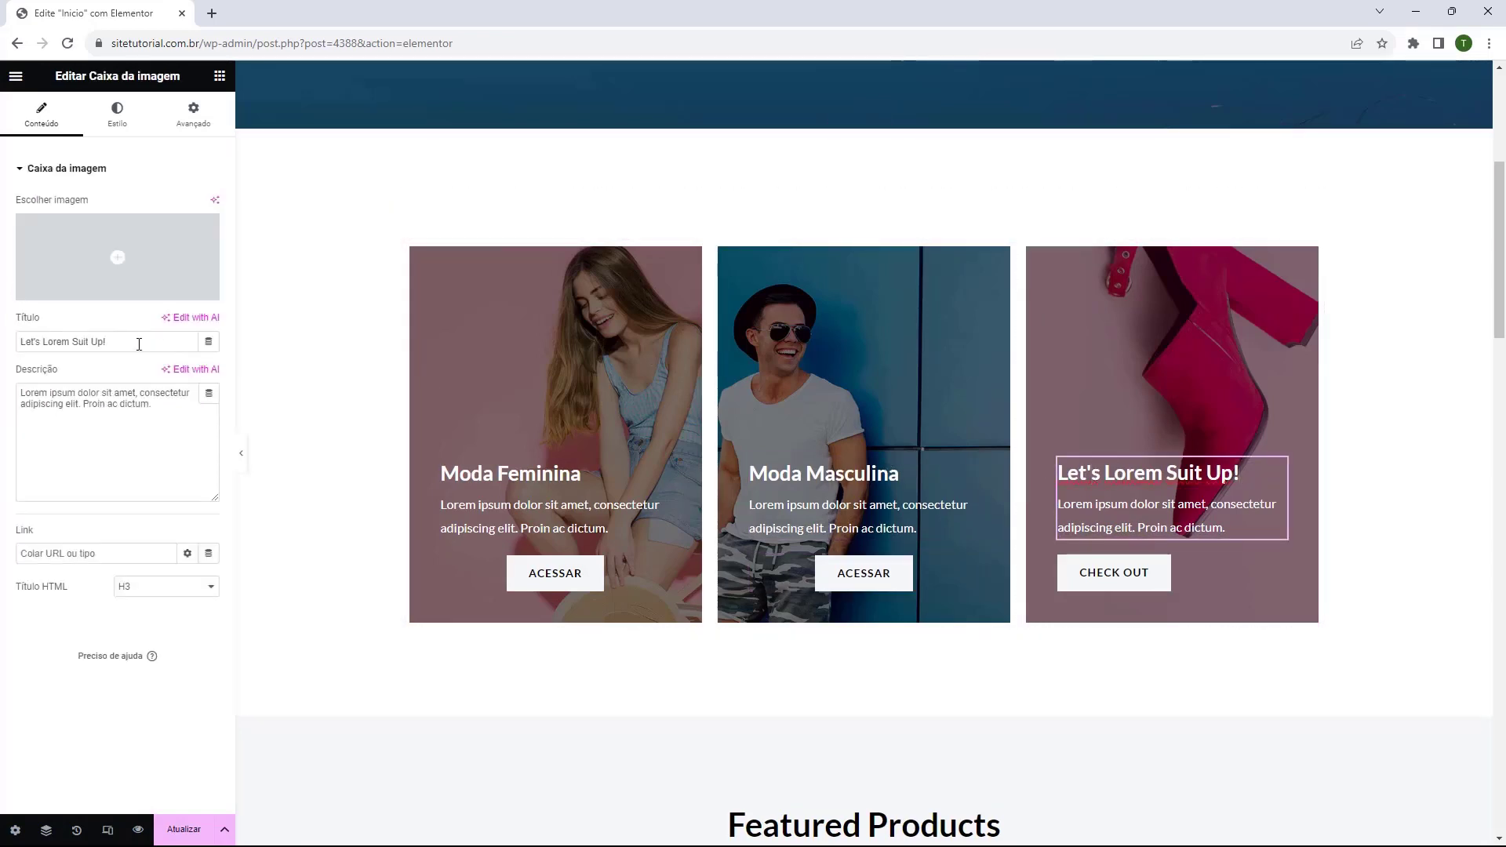
{"action": "triple_click", "coordinate": [138, 344]}
{"action": "type", "text": "Acessórios"}
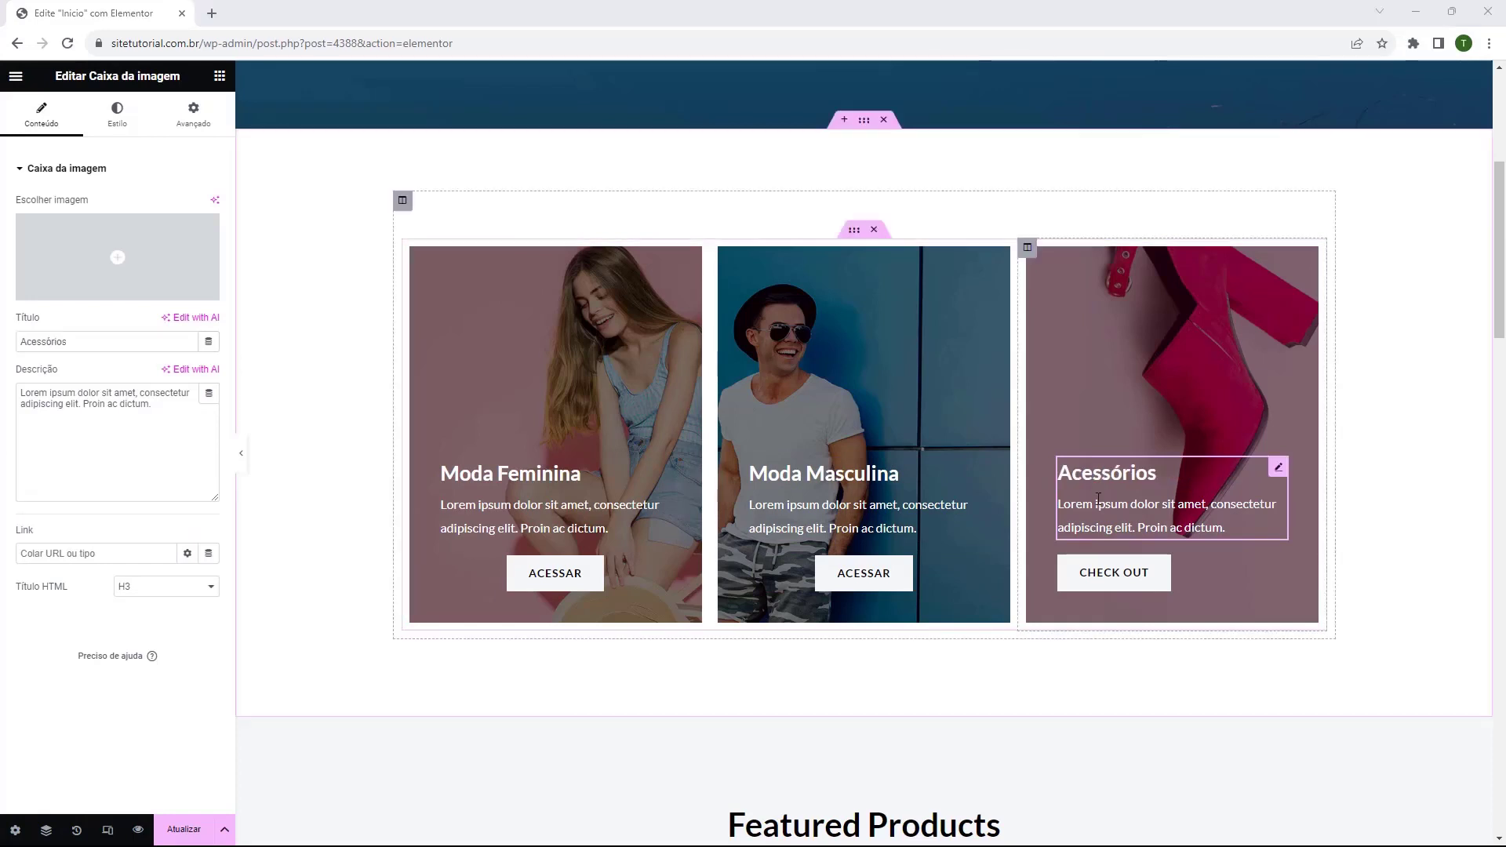
Centre the "Acessórios" card's Check Out button and replace its text with "acessar"
{"action": "left_click", "coordinate": [1198, 576]}
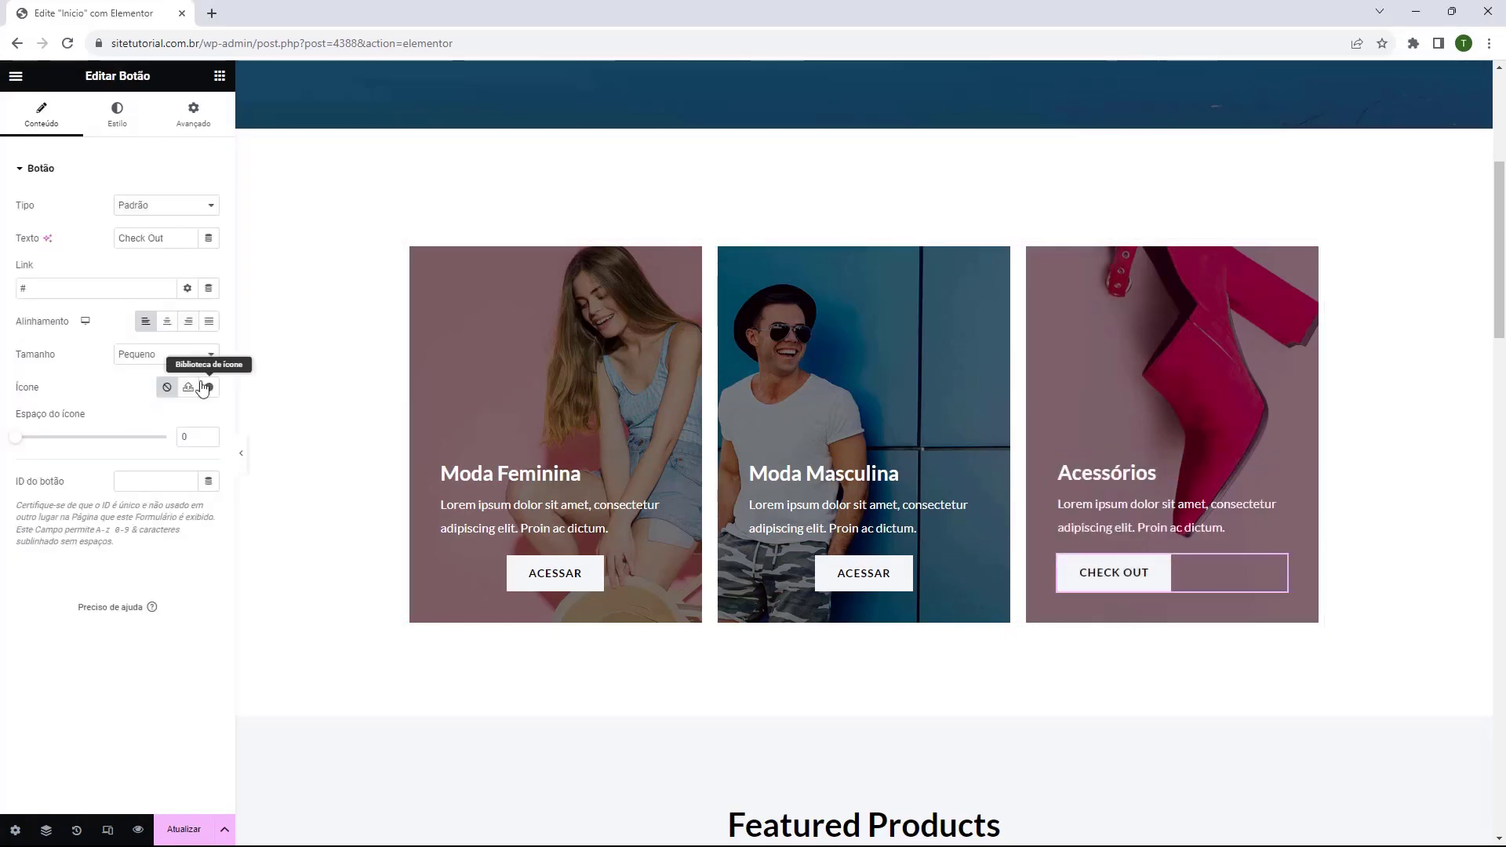
{"action": "left_click", "coordinate": [167, 321]}
{"action": "triple_click", "coordinate": [165, 231]}
{"action": "type", "text": "acessar"}
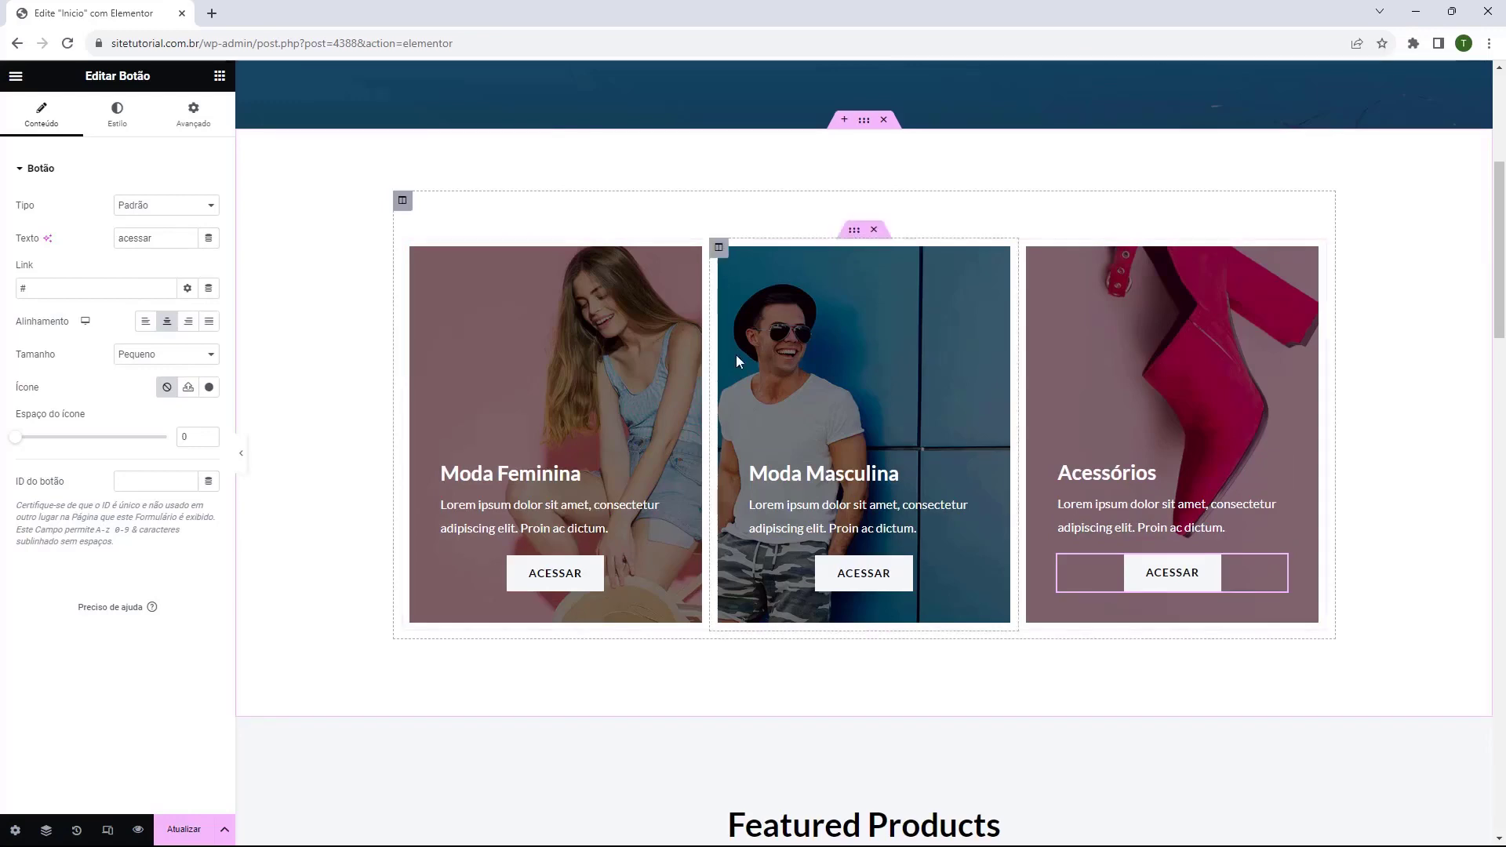
Set the padding of the outer column holding the three promo cards to 0 px on all sides
{"action": "scroll", "coordinate": [736, 354], "scroll_direction": "down", "scroll_amount": 3}
{"action": "scroll", "coordinate": [736, 355], "scroll_direction": "up", "scroll_amount": 3}
{"action": "scroll", "coordinate": [789, 525], "scroll_direction": "up", "scroll_amount": 1}
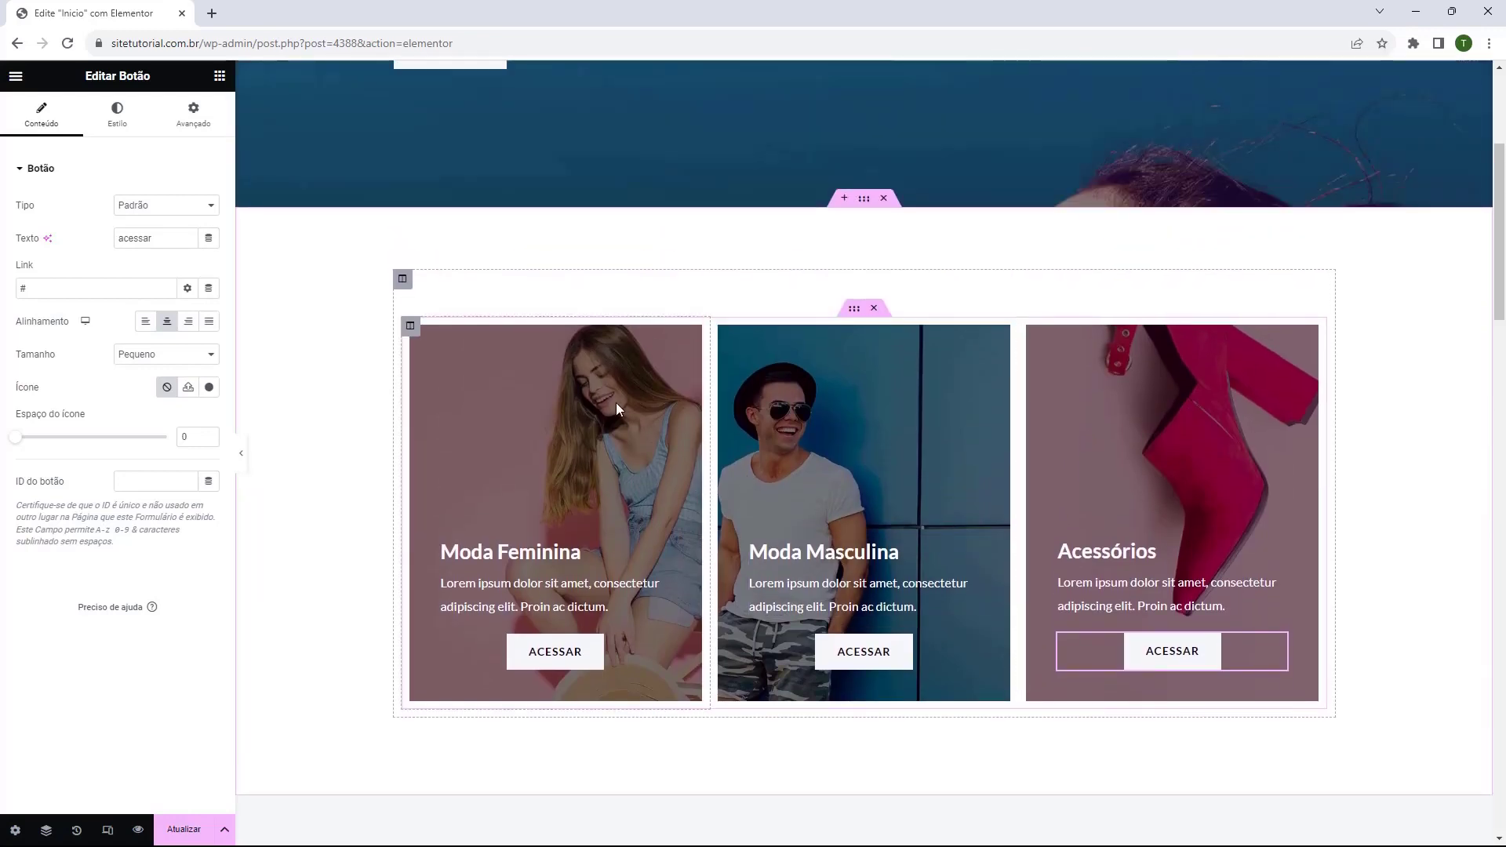
{"action": "scroll", "coordinate": [848, 525], "scroll_direction": "up", "scroll_amount": 4}
{"action": "scroll", "coordinate": [807, 313], "scroll_direction": "down", "scroll_amount": 4}
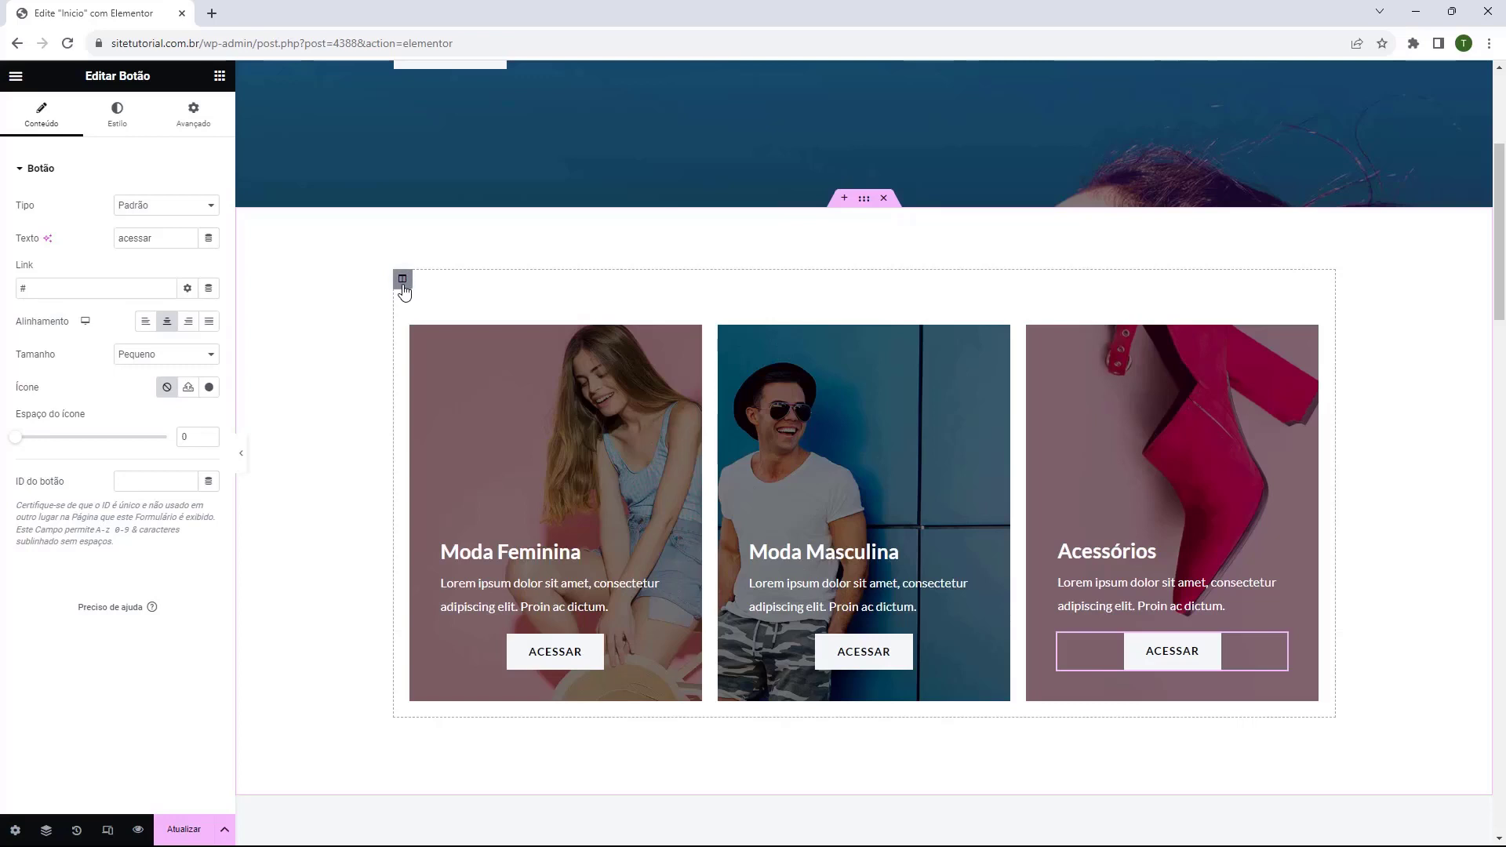
{"action": "left_click", "coordinate": [404, 287]}
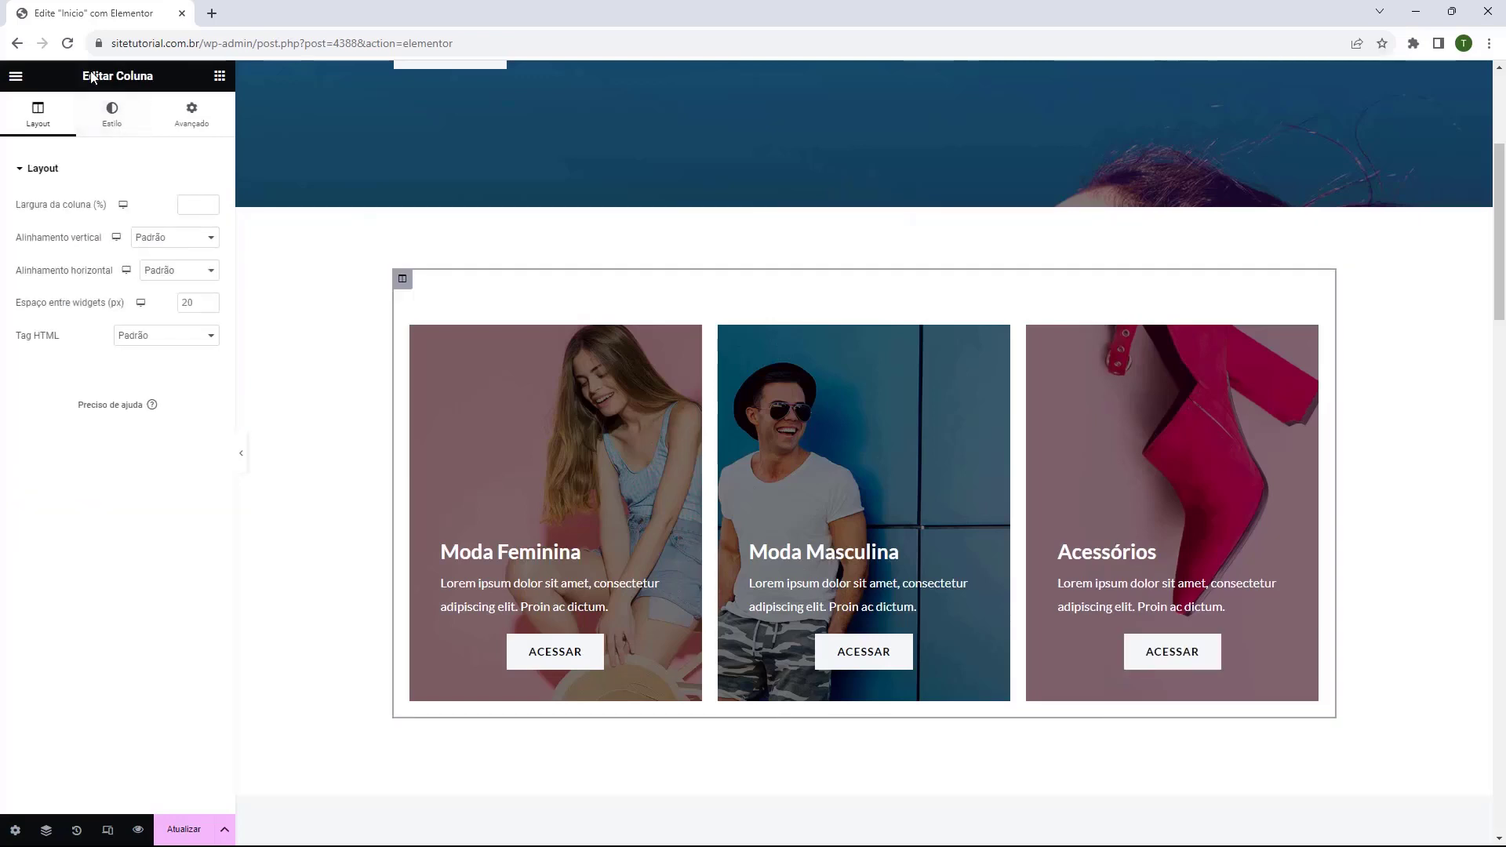
{"action": "left_click", "coordinate": [113, 108]}
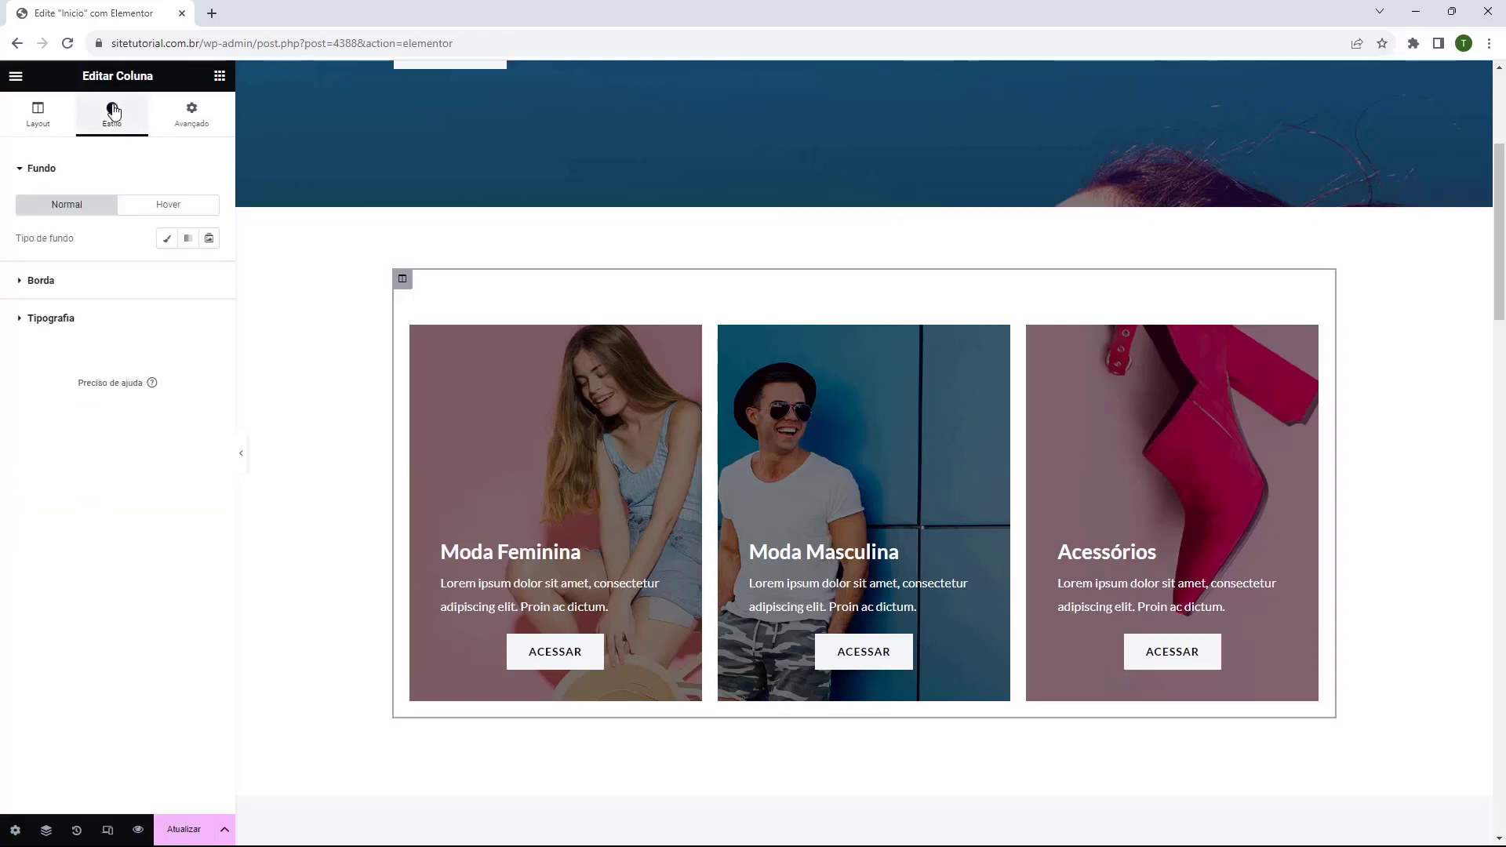
{"action": "left_click", "coordinate": [191, 112]}
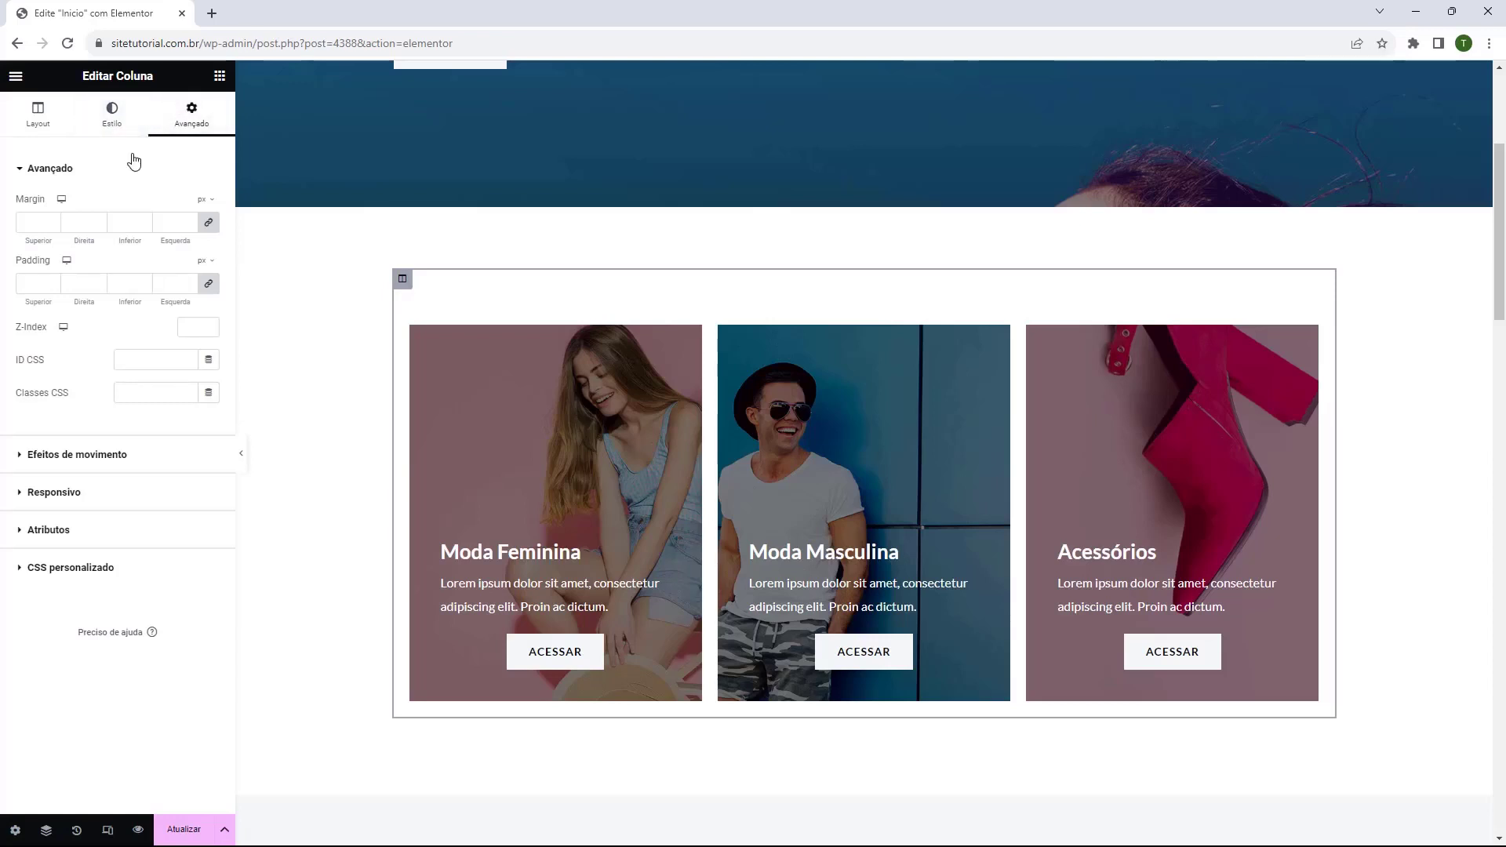
{"action": "left_click", "coordinate": [189, 288]}
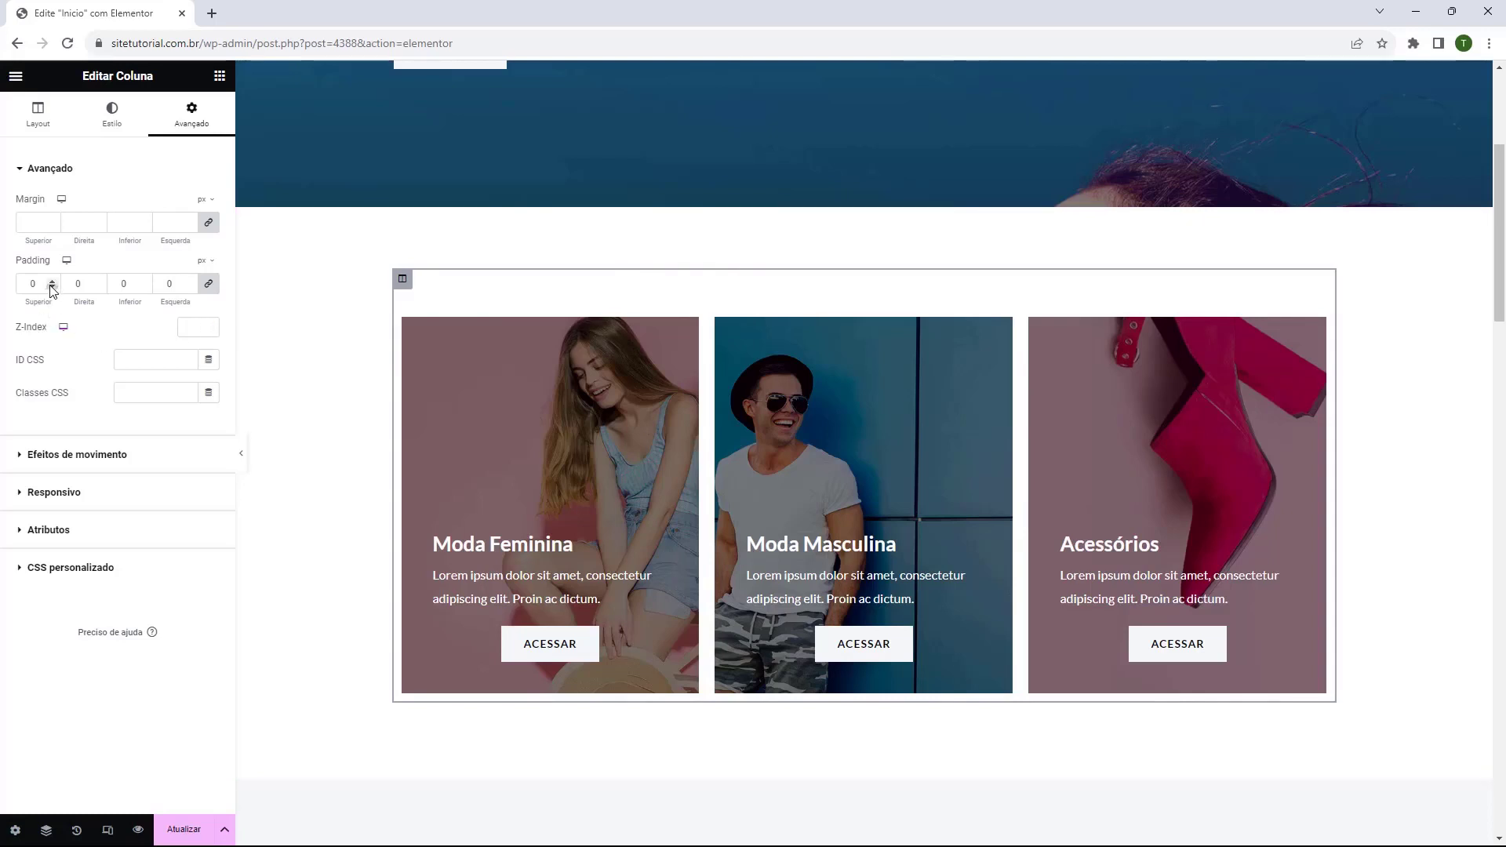
Unlink the outer column's margin values and set its top margin to -50 px, keeping the other sides at 0
{"action": "left_click", "coordinate": [206, 224]}
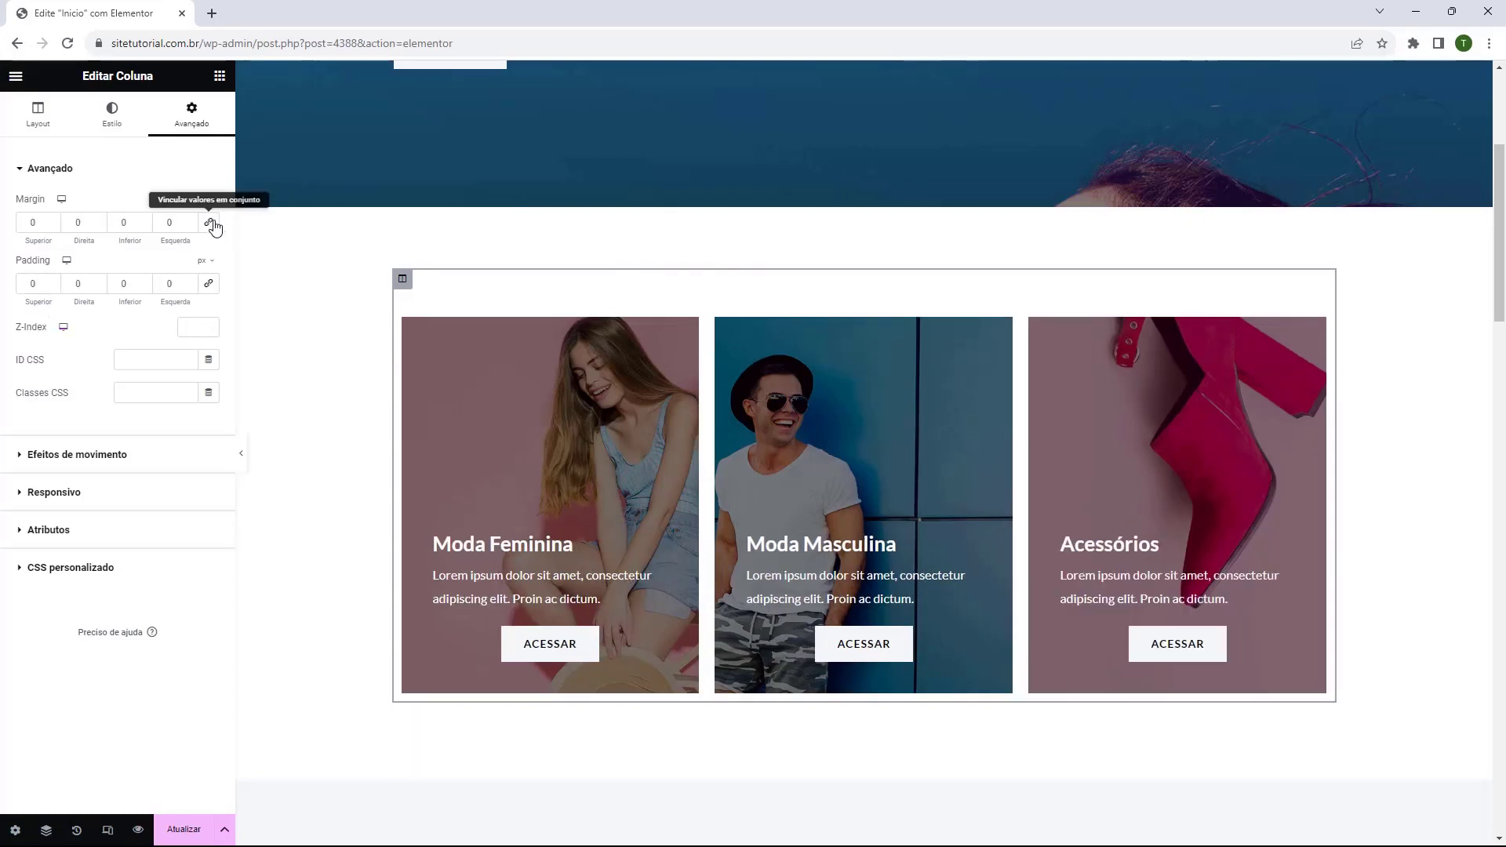
{"action": "left_click", "coordinate": [53, 227]}
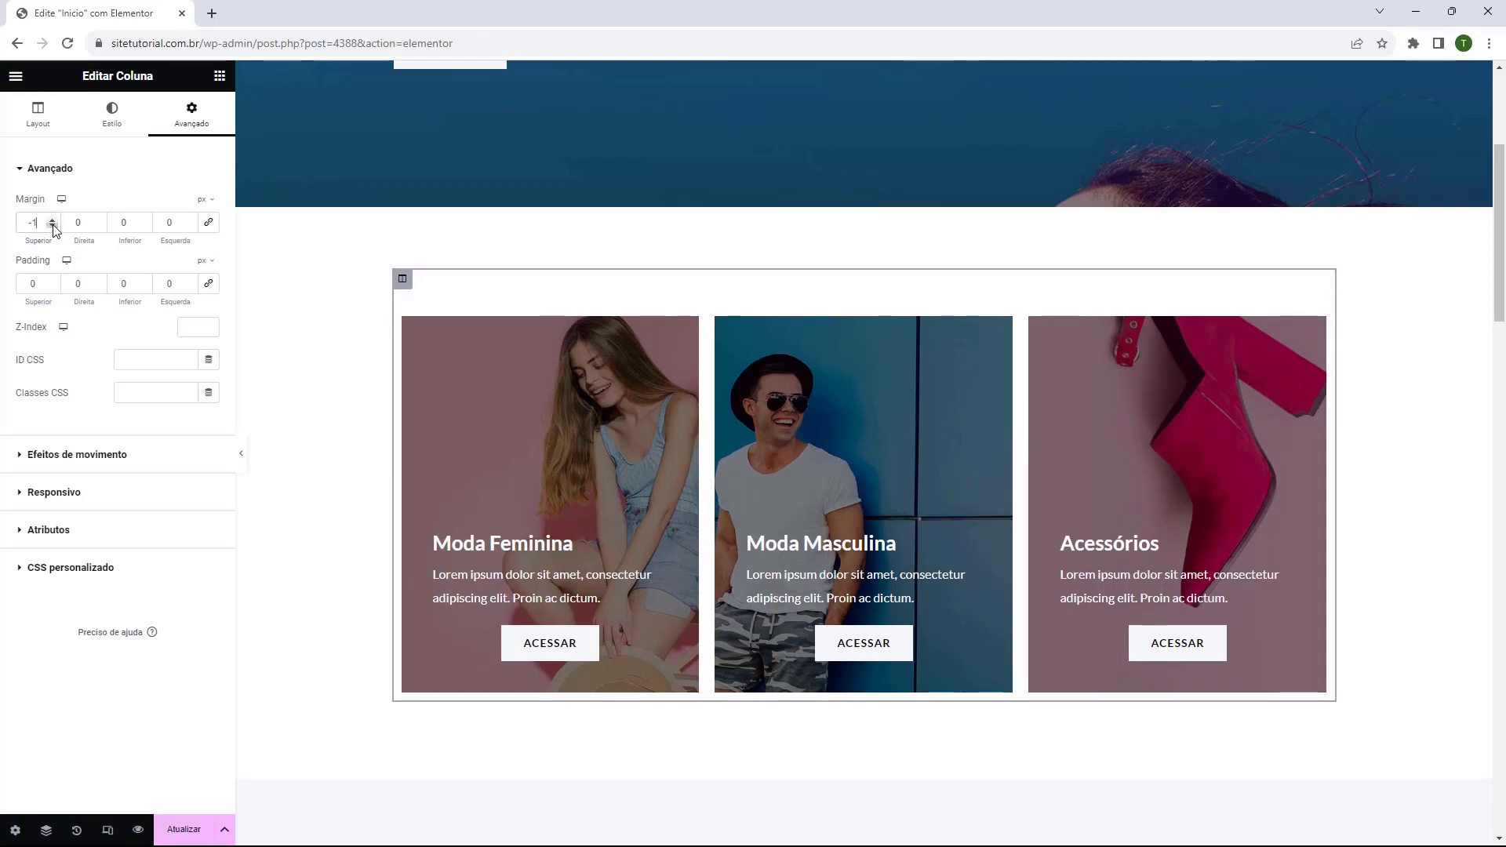
{"action": "left_click", "coordinate": [52, 227]}
{"action": "left_click", "coordinate": [53, 226]}
{"action": "left_click", "coordinate": [52, 226]}
{"action": "left_click", "coordinate": [52, 227]}
{"action": "left_click_drag", "start_coordinate": [53, 227], "coordinate": [53, 227]}
{"action": "left_click", "coordinate": [52, 227]}
{"action": "left_click", "coordinate": [53, 227]}
{"action": "left_click", "coordinate": [53, 226]}
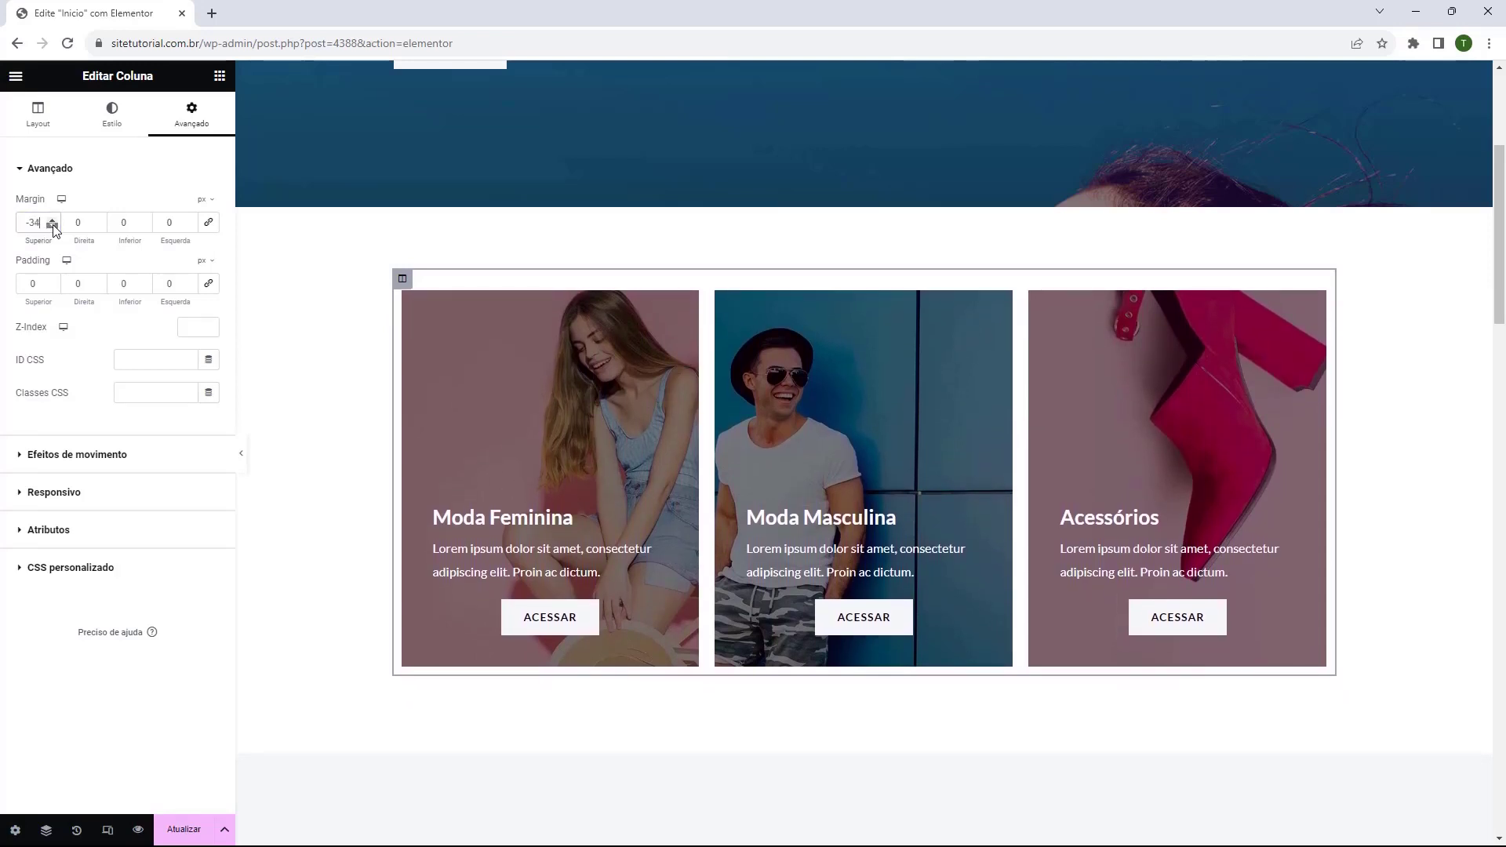
{"action": "left_click", "coordinate": [53, 226]}
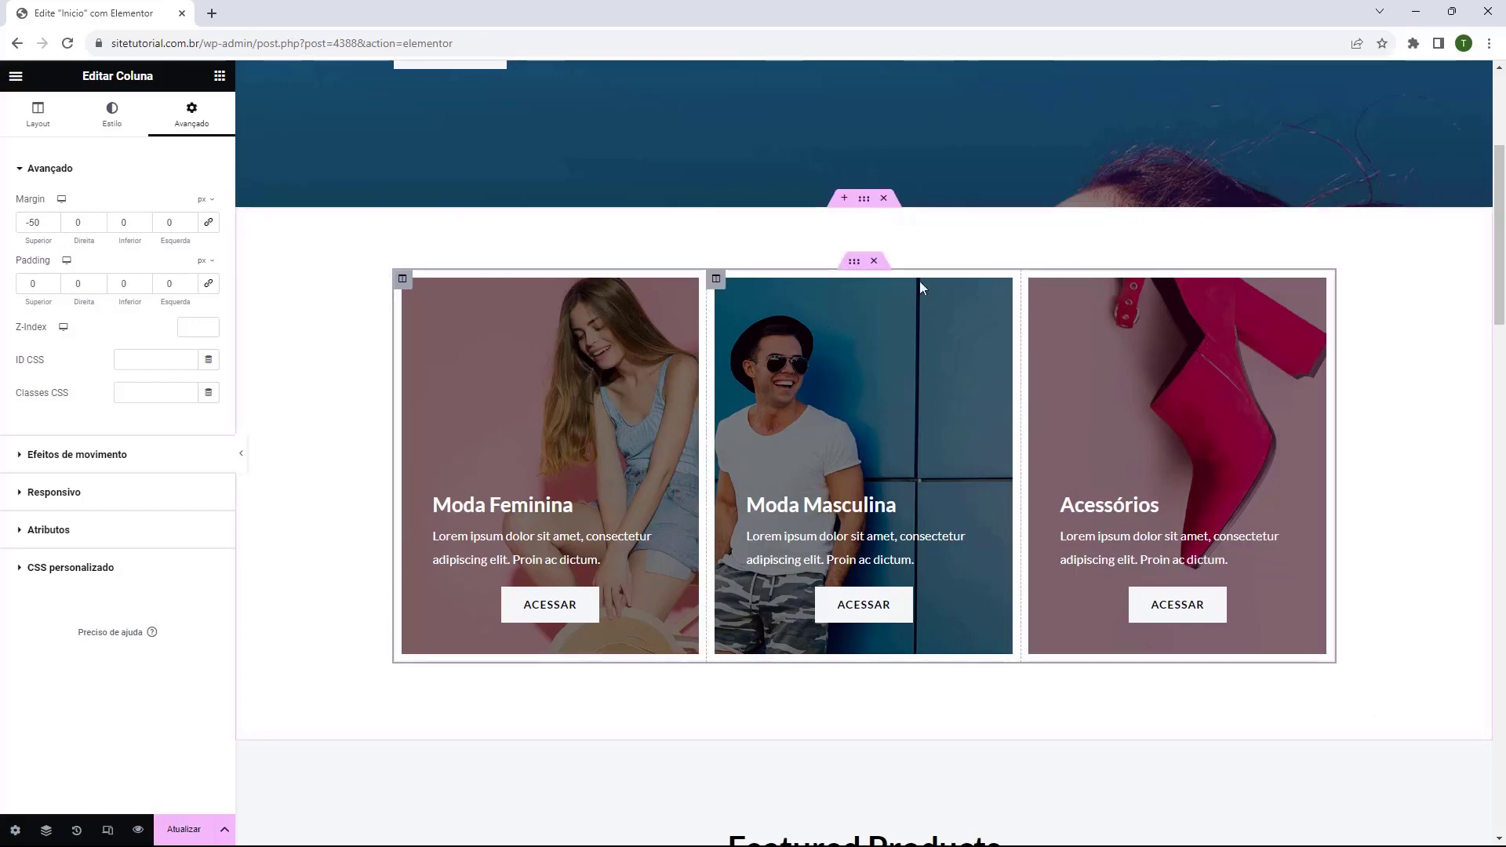
Set the padding of the section containing the promo cards to 35 px top and bottom and 0 px at the sides
{"action": "left_click", "coordinate": [865, 199]}
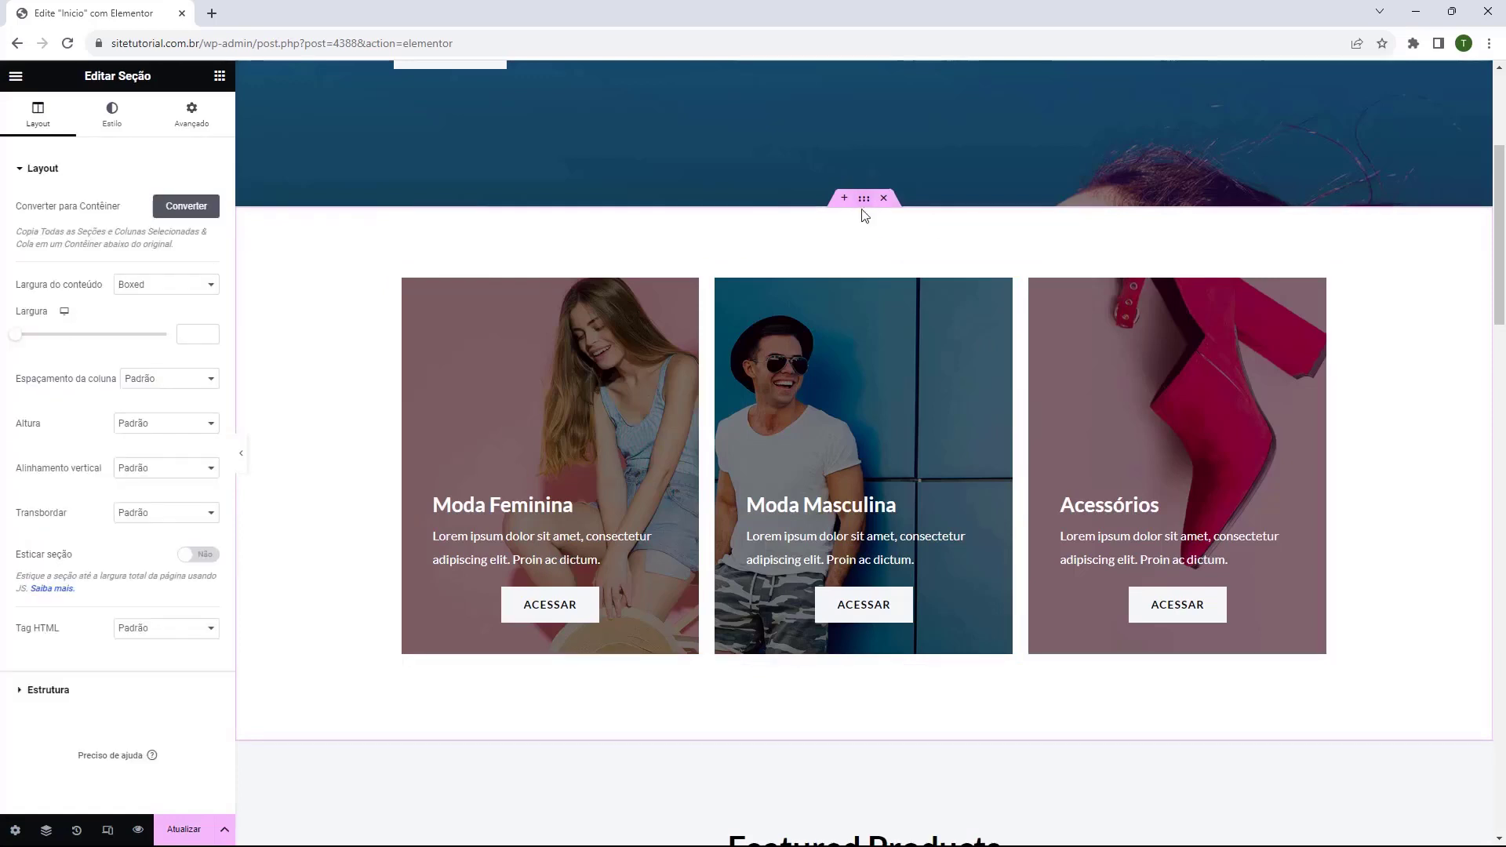
{"action": "left_click", "coordinate": [177, 115]}
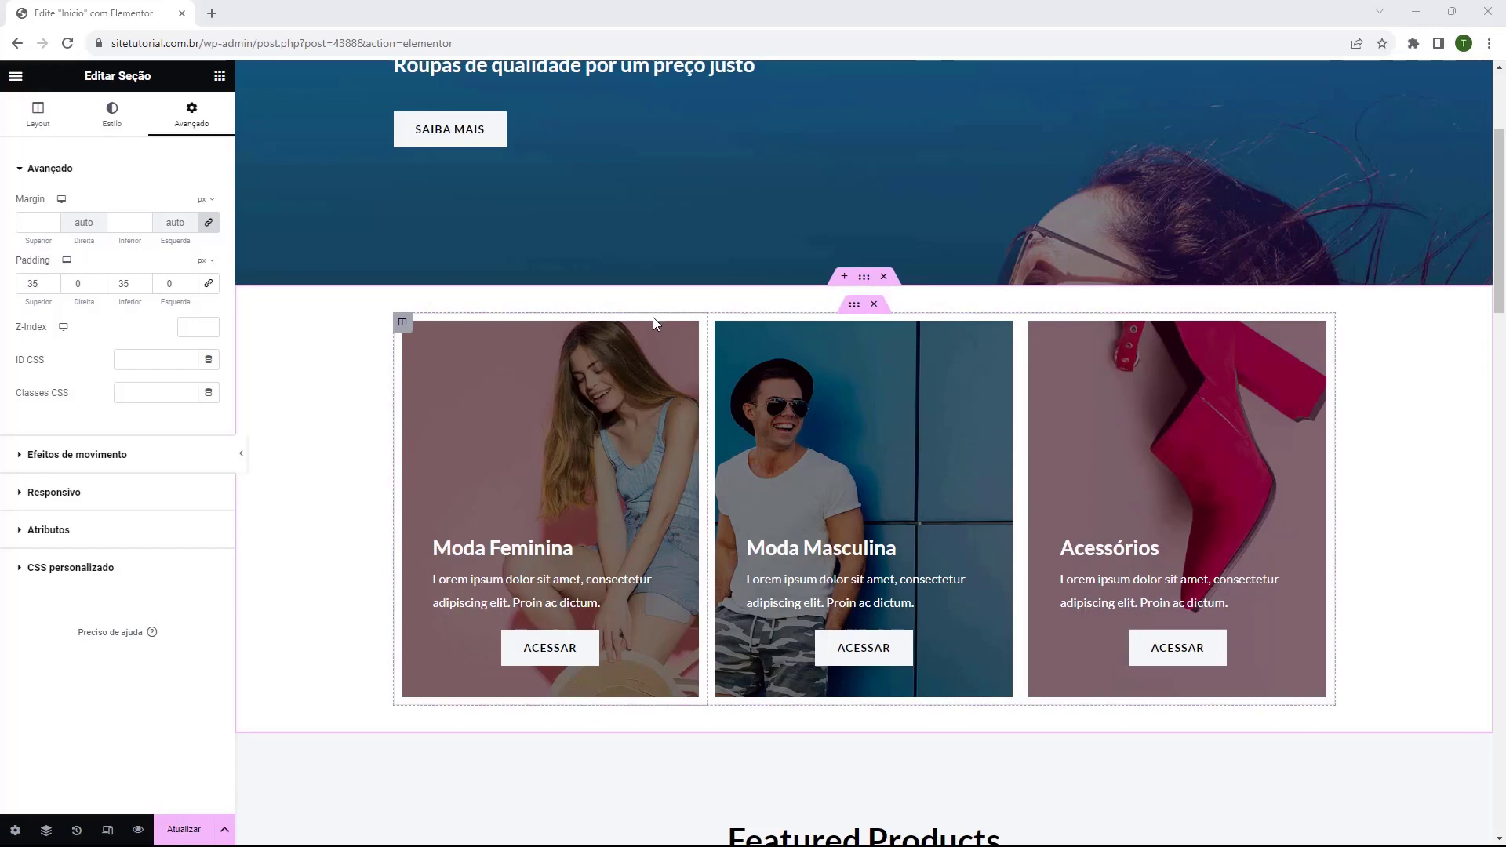
Change the "Featured Products" heading's text to "Mais Vendidos"
{"action": "scroll", "coordinate": [653, 317], "scroll_direction": "down", "scroll_amount": 4}
{"action": "scroll", "coordinate": [715, 269], "scroll_direction": "down", "scroll_amount": 3}
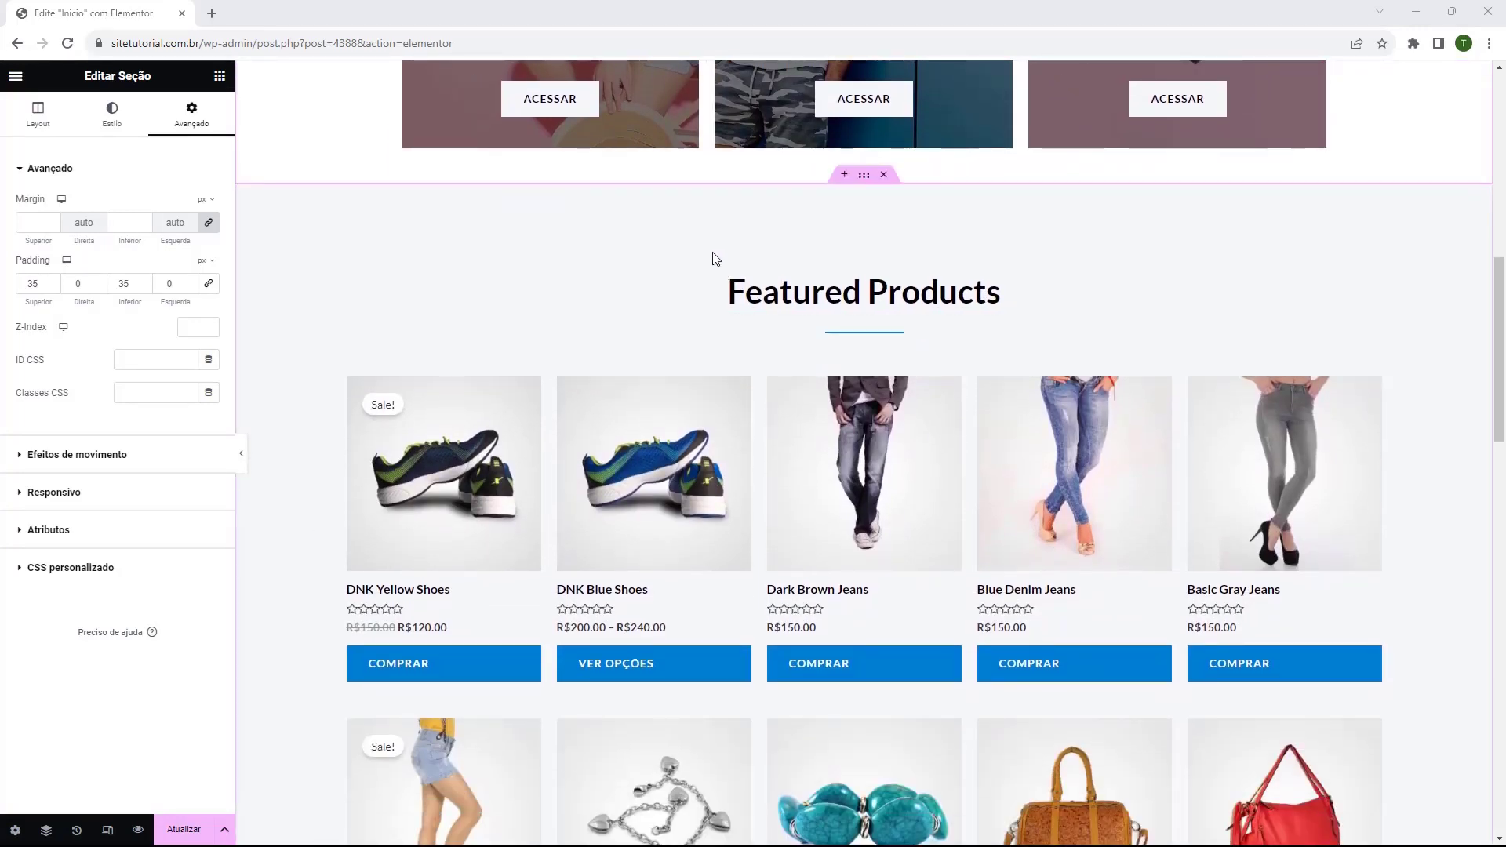
{"action": "scroll", "coordinate": [716, 259], "scroll_direction": "down", "scroll_amount": 3}
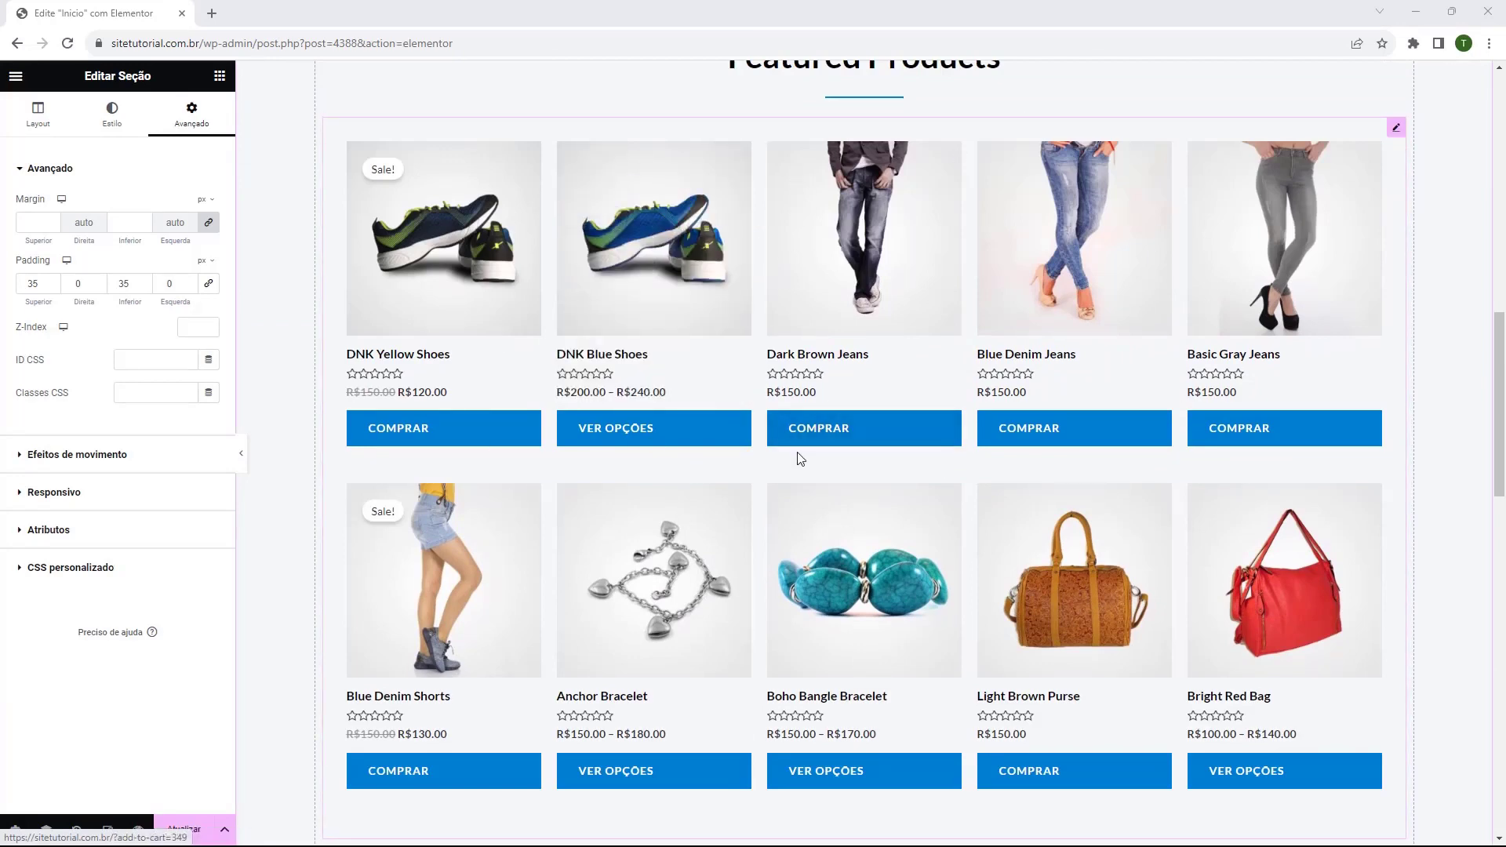
{"action": "scroll", "coordinate": [801, 459], "scroll_direction": "down", "scroll_amount": 10}
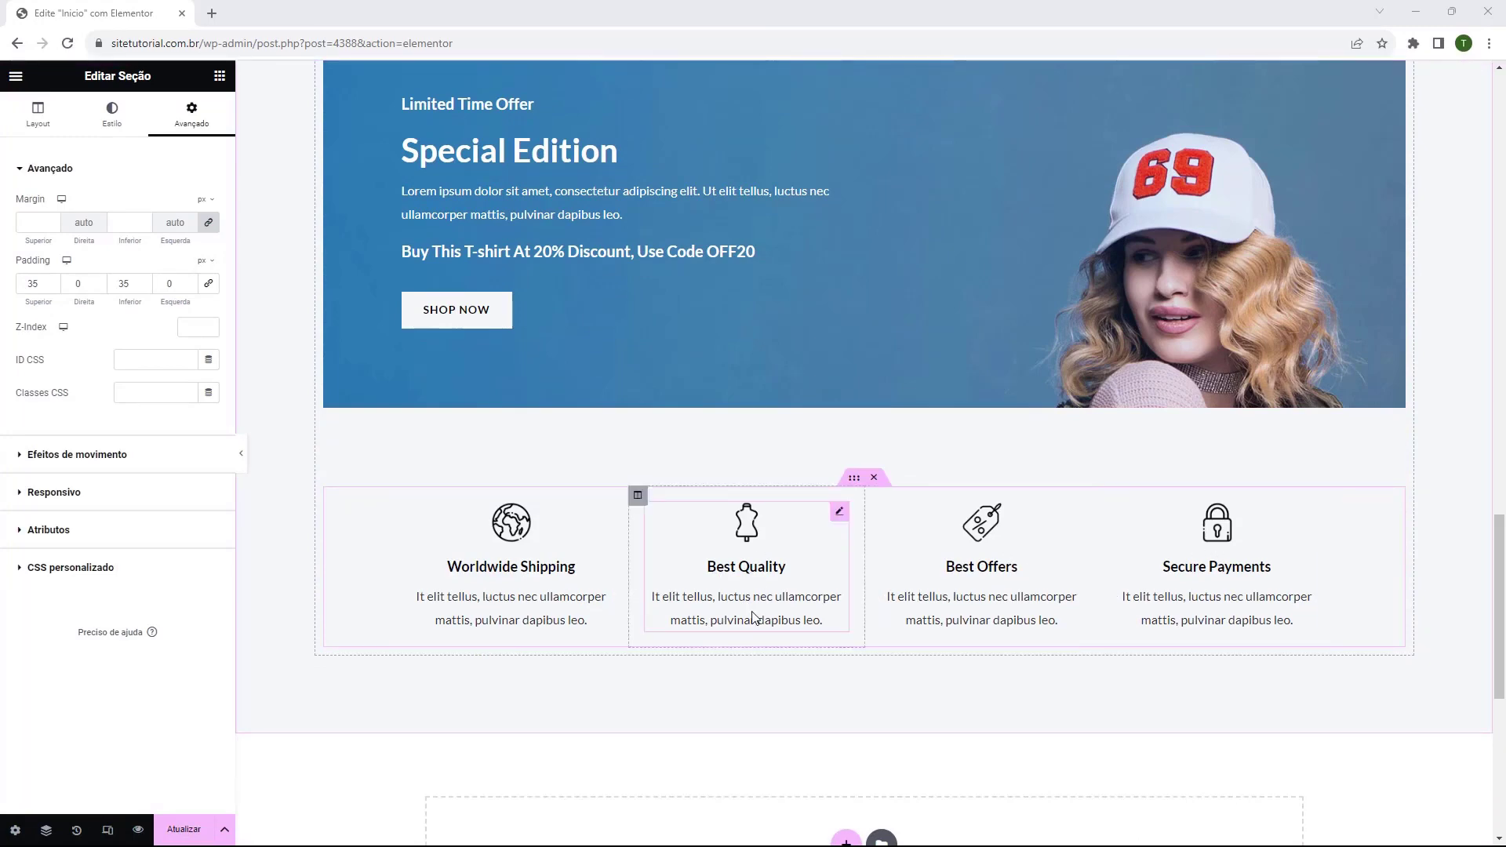
{"action": "scroll", "coordinate": [752, 617], "scroll_direction": "up", "scroll_amount": 12}
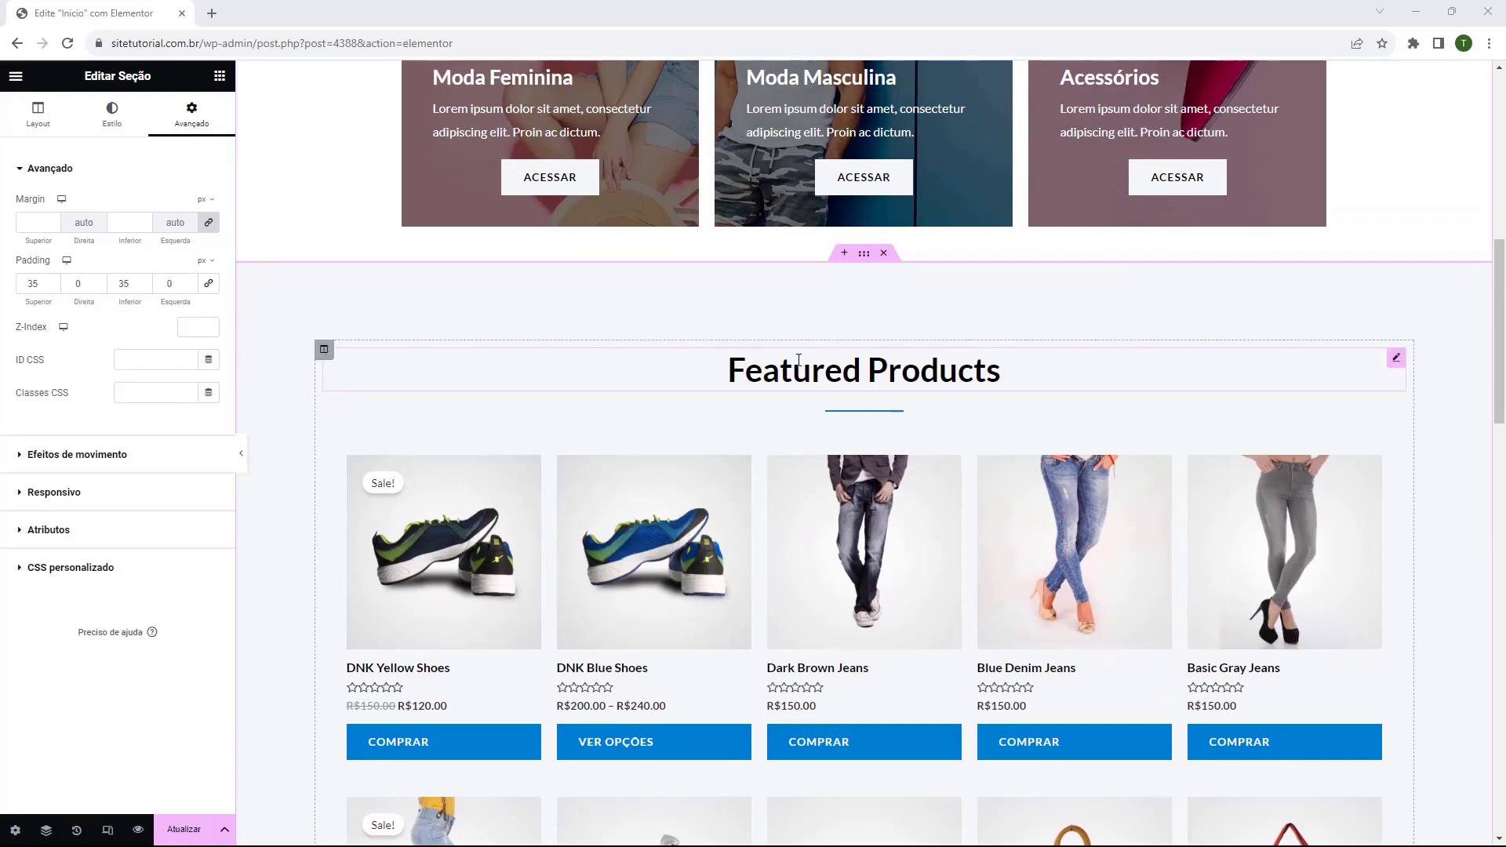
{"action": "left_click", "coordinate": [787, 374]}
{"action": "triple_click", "coordinate": [787, 374]}
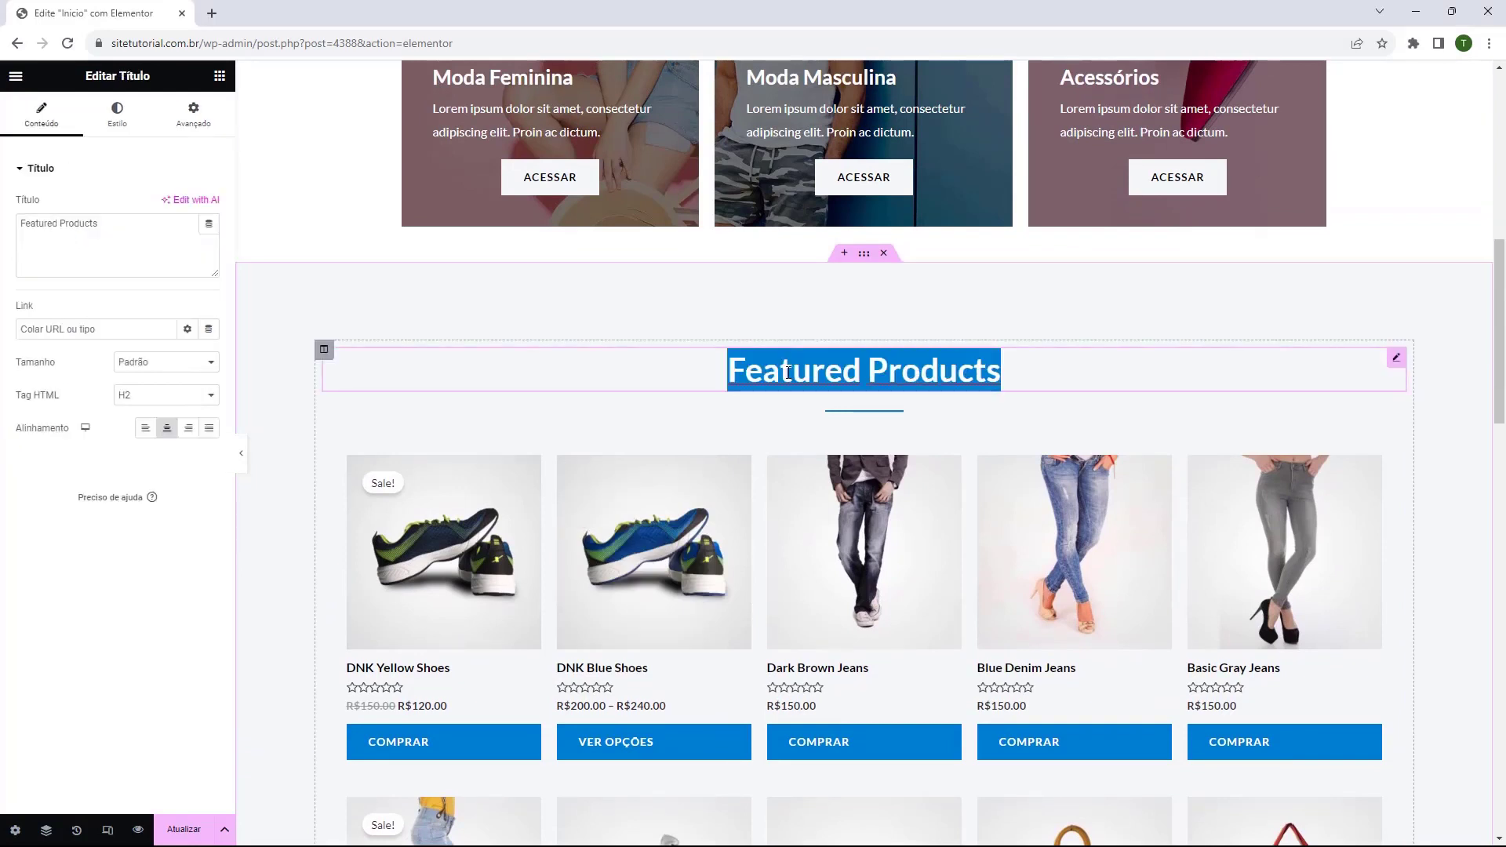
{"action": "left_click", "coordinate": [120, 227]}
{"action": "triple_click", "coordinate": [120, 228]}
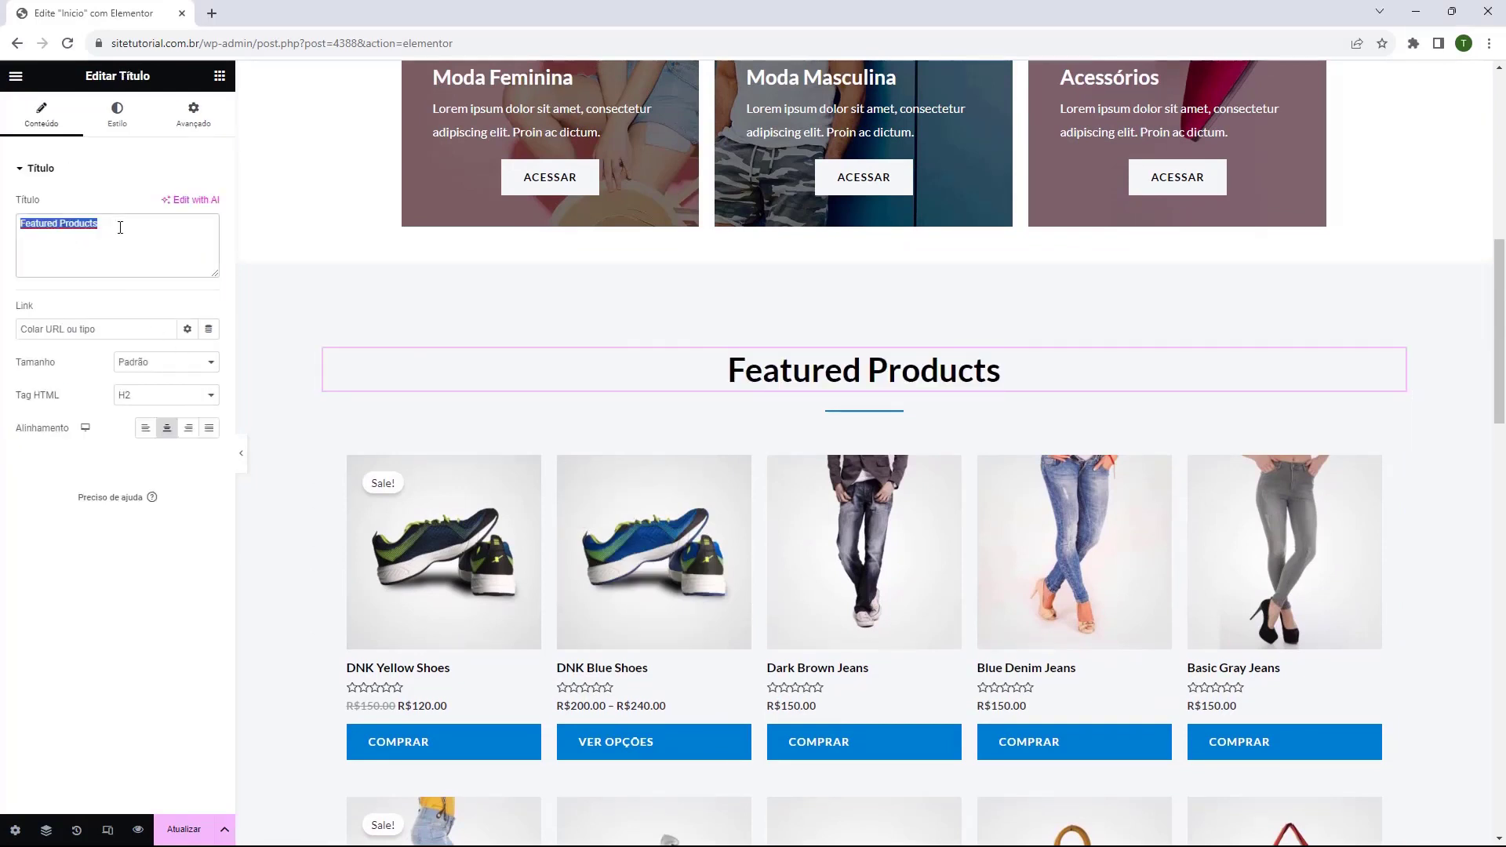
{"action": "type", "text": "Mais Vendidos"}
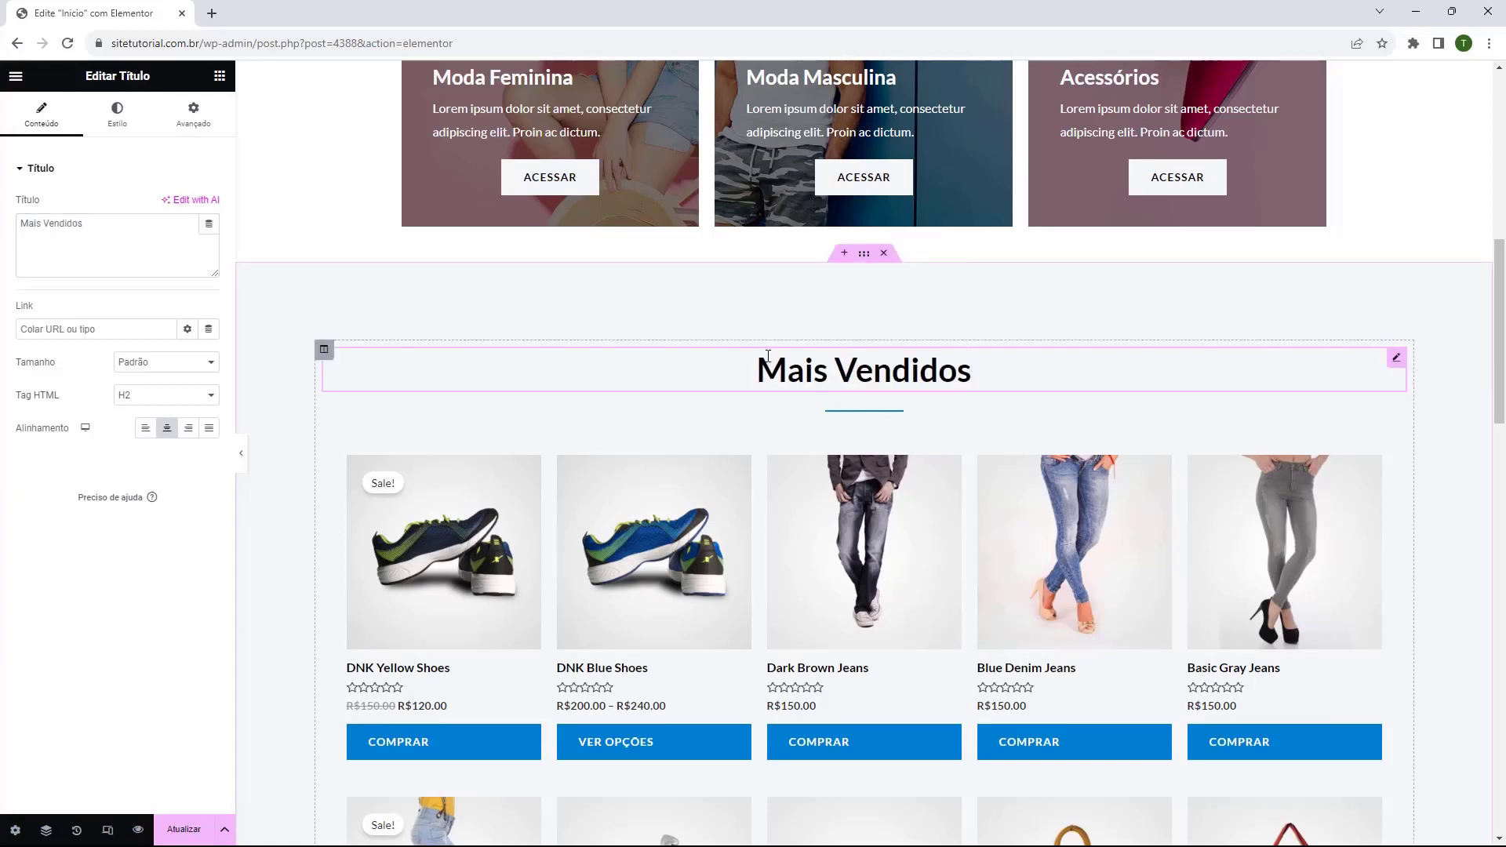
{"action": "left_click", "coordinate": [719, 387]}
Open the shortcode of the product grid beneath the "Mais Vendidos" heading and examine its parameters
{"action": "scroll", "coordinate": [1252, 298], "scroll_direction": "down", "scroll_amount": 3}
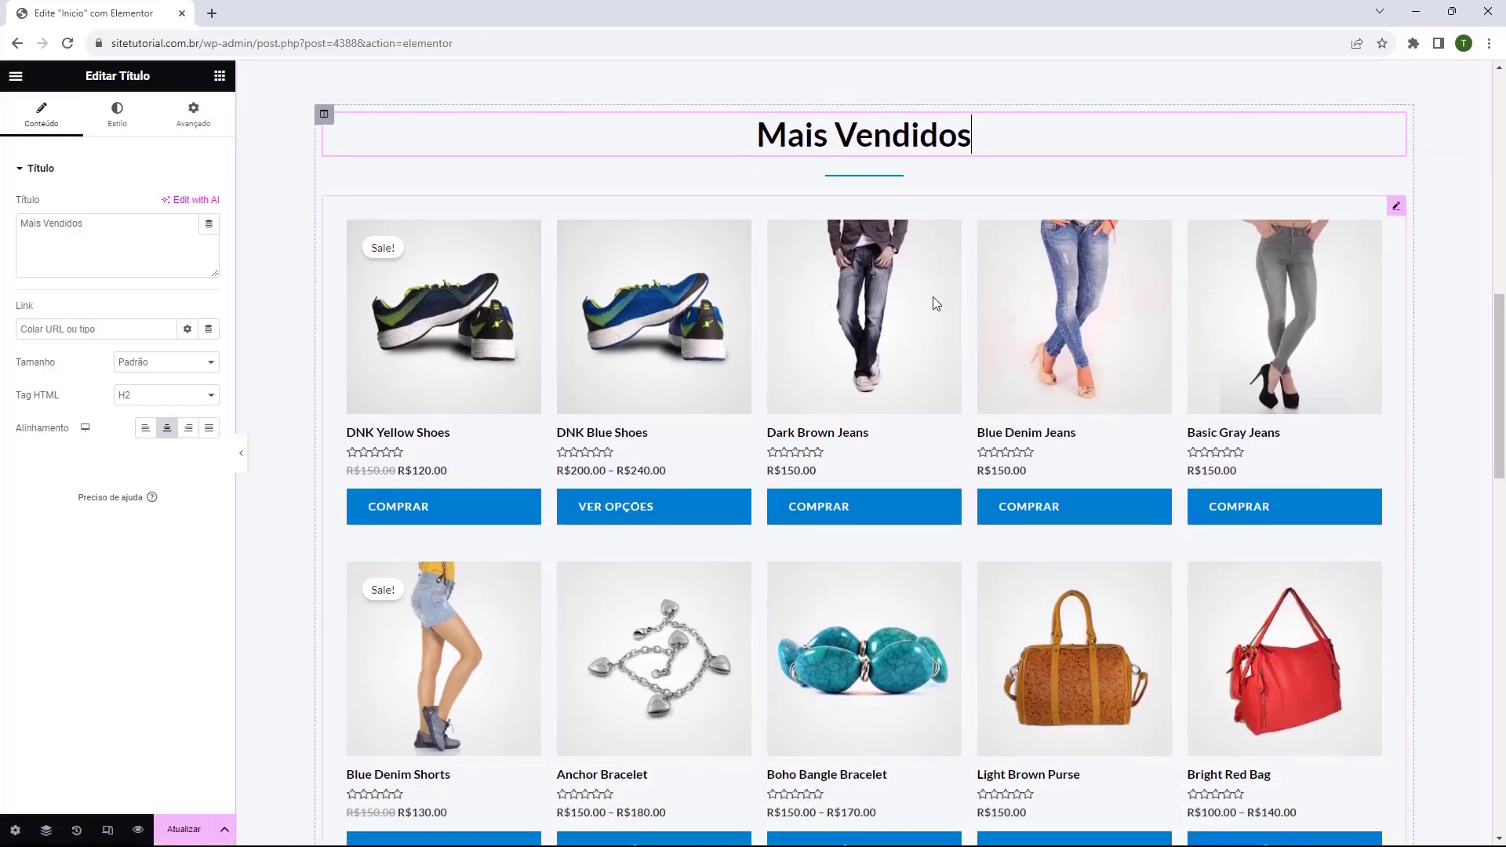
{"action": "left_click", "coordinate": [803, 363]}
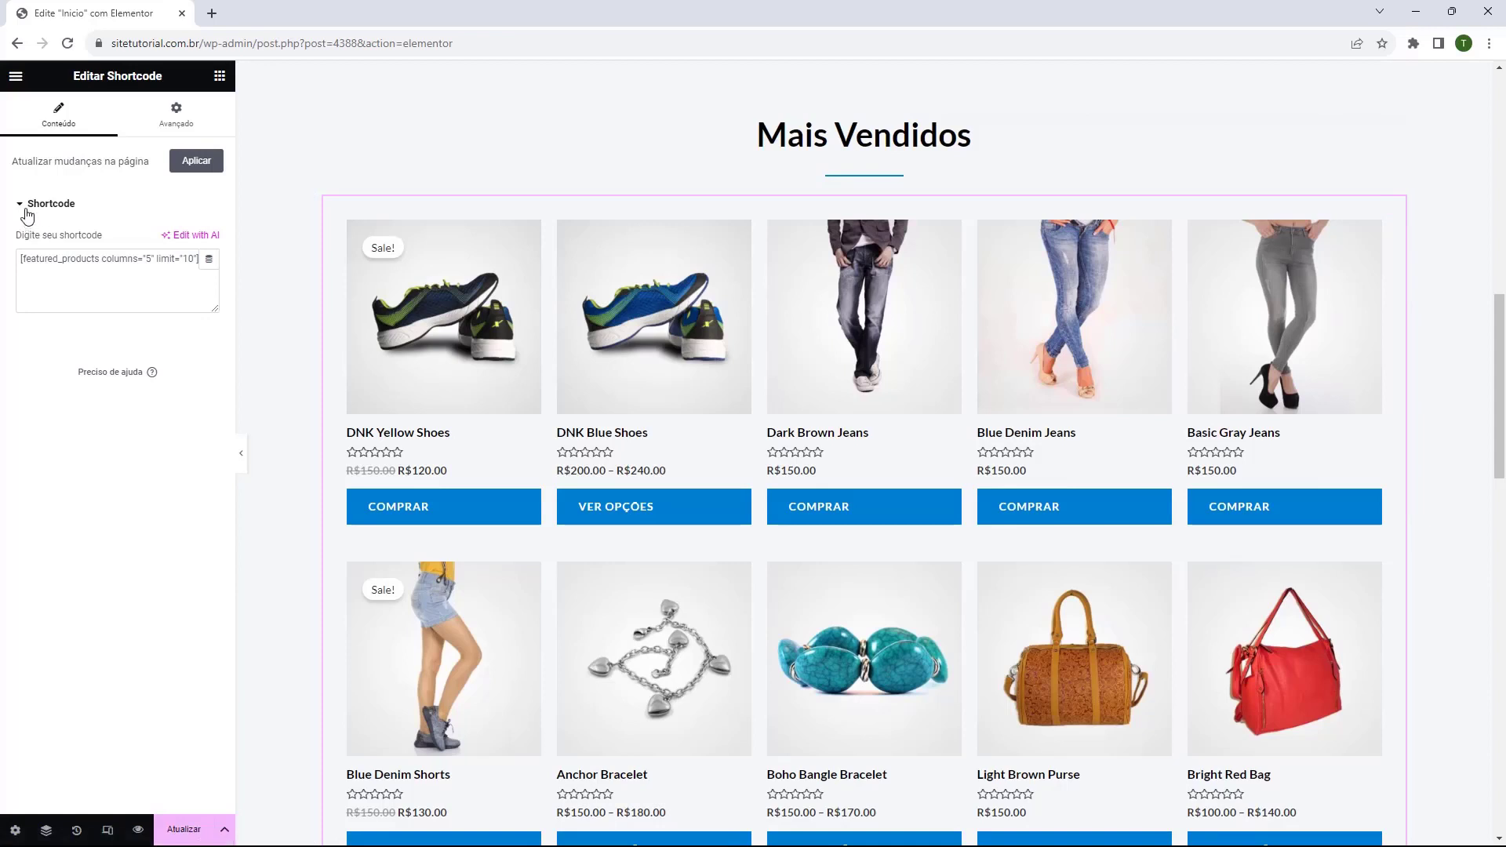
{"action": "left_click", "coordinate": [83, 270]}
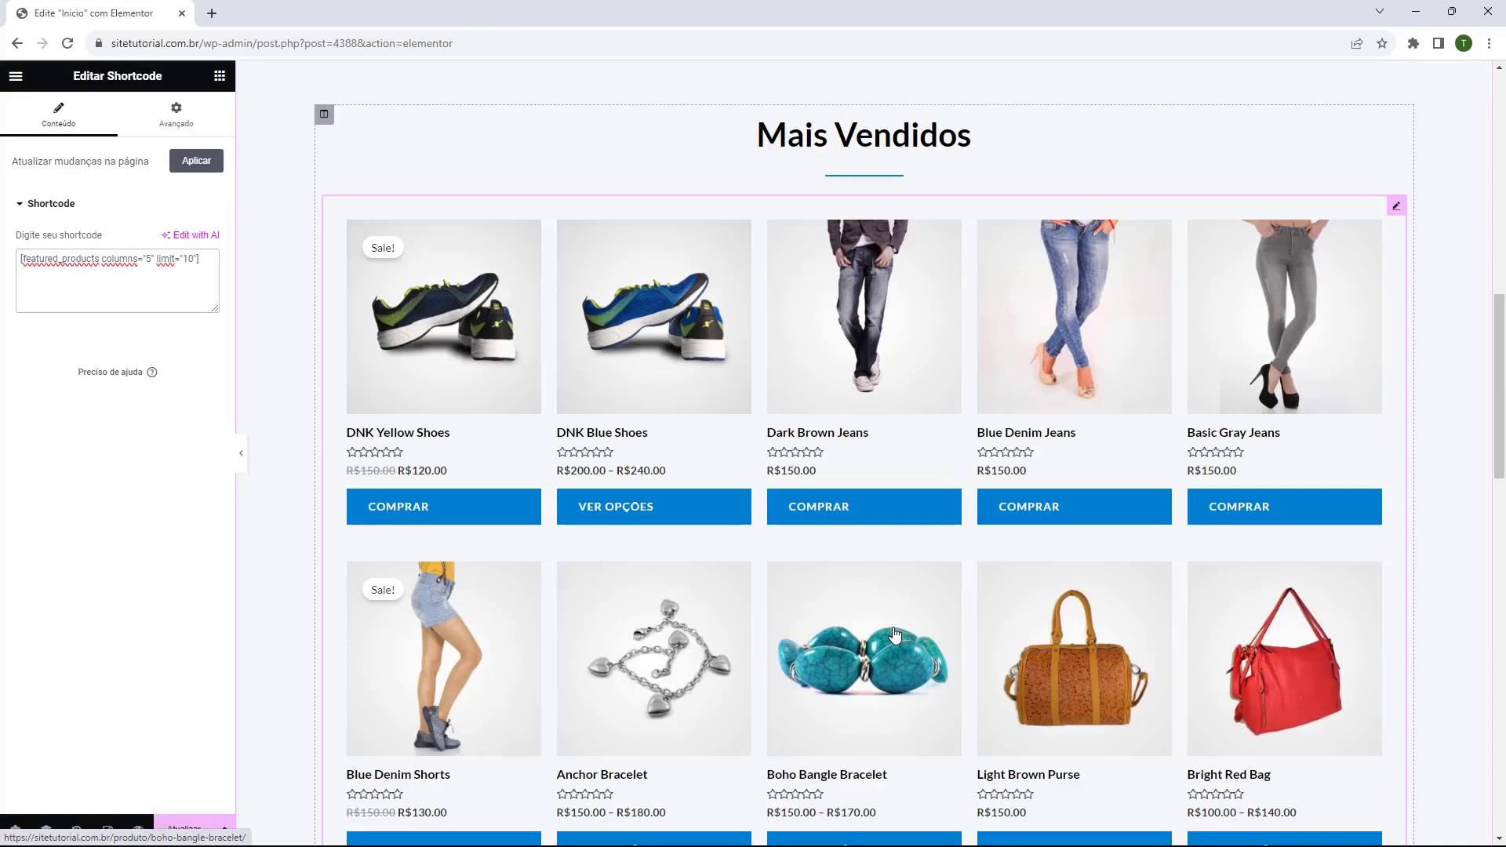
Examine the WooCommerce group in the widget library, collapsing the Pro and Geral groups on the way
{"action": "left_click", "coordinate": [219, 75]}
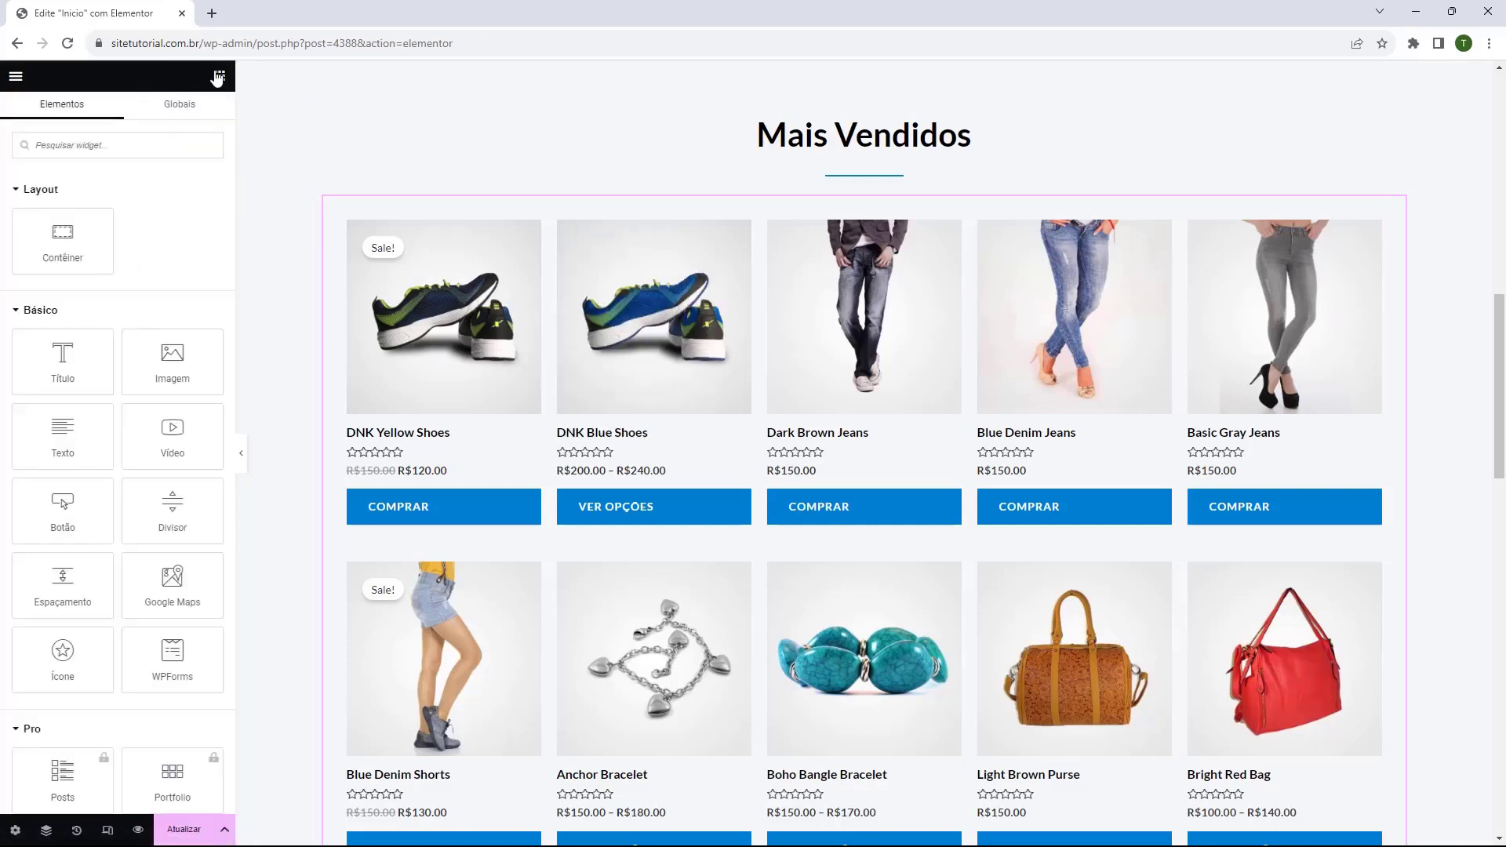
{"action": "scroll", "coordinate": [94, 378], "scroll_direction": "down", "scroll_amount": 6}
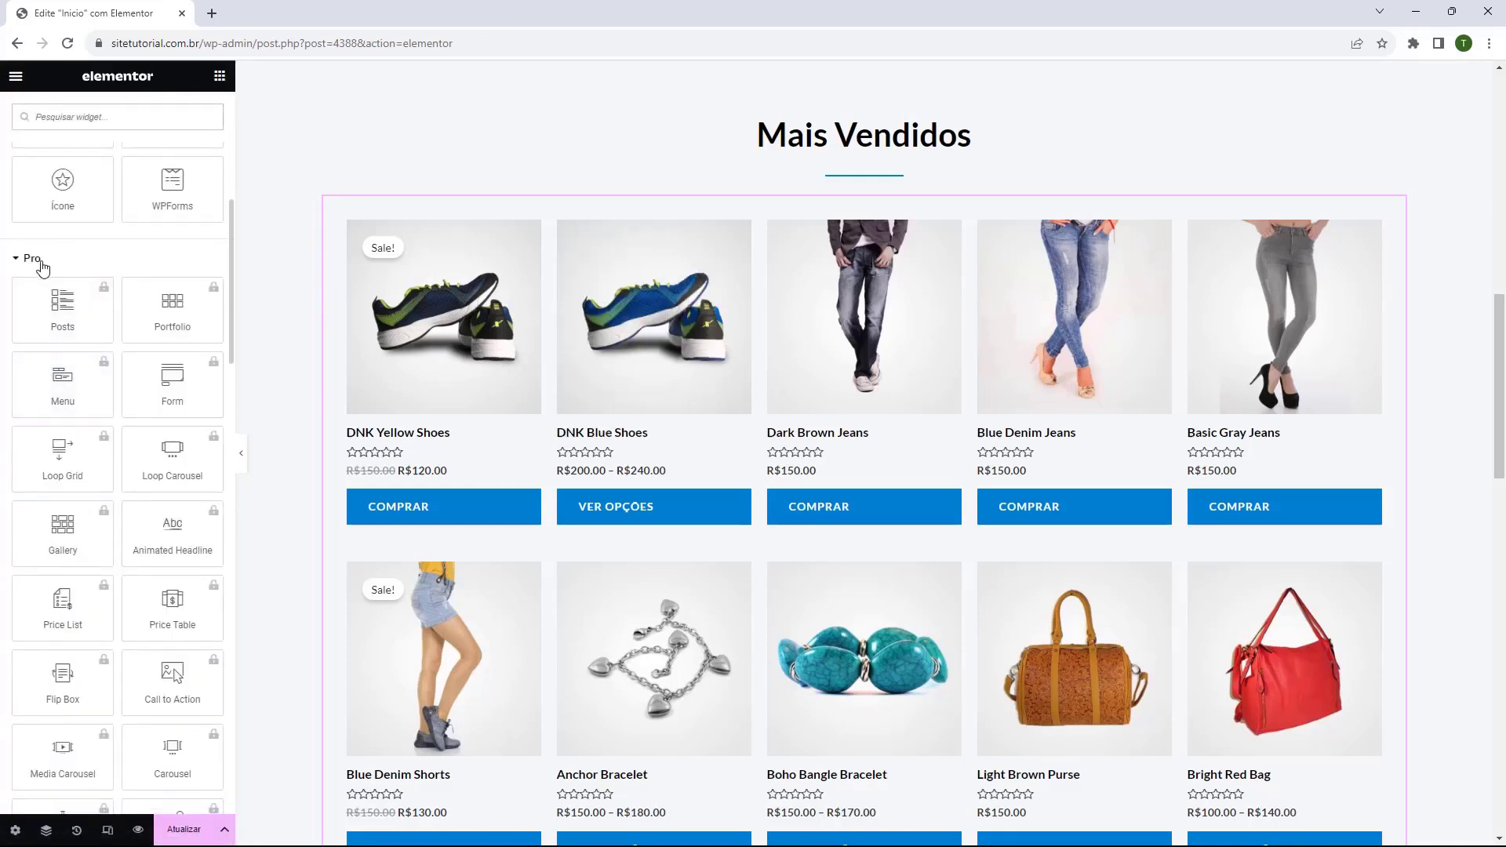
{"action": "left_click", "coordinate": [63, 260]}
{"action": "scroll", "coordinate": [68, 309], "scroll_direction": "down", "scroll_amount": 2}
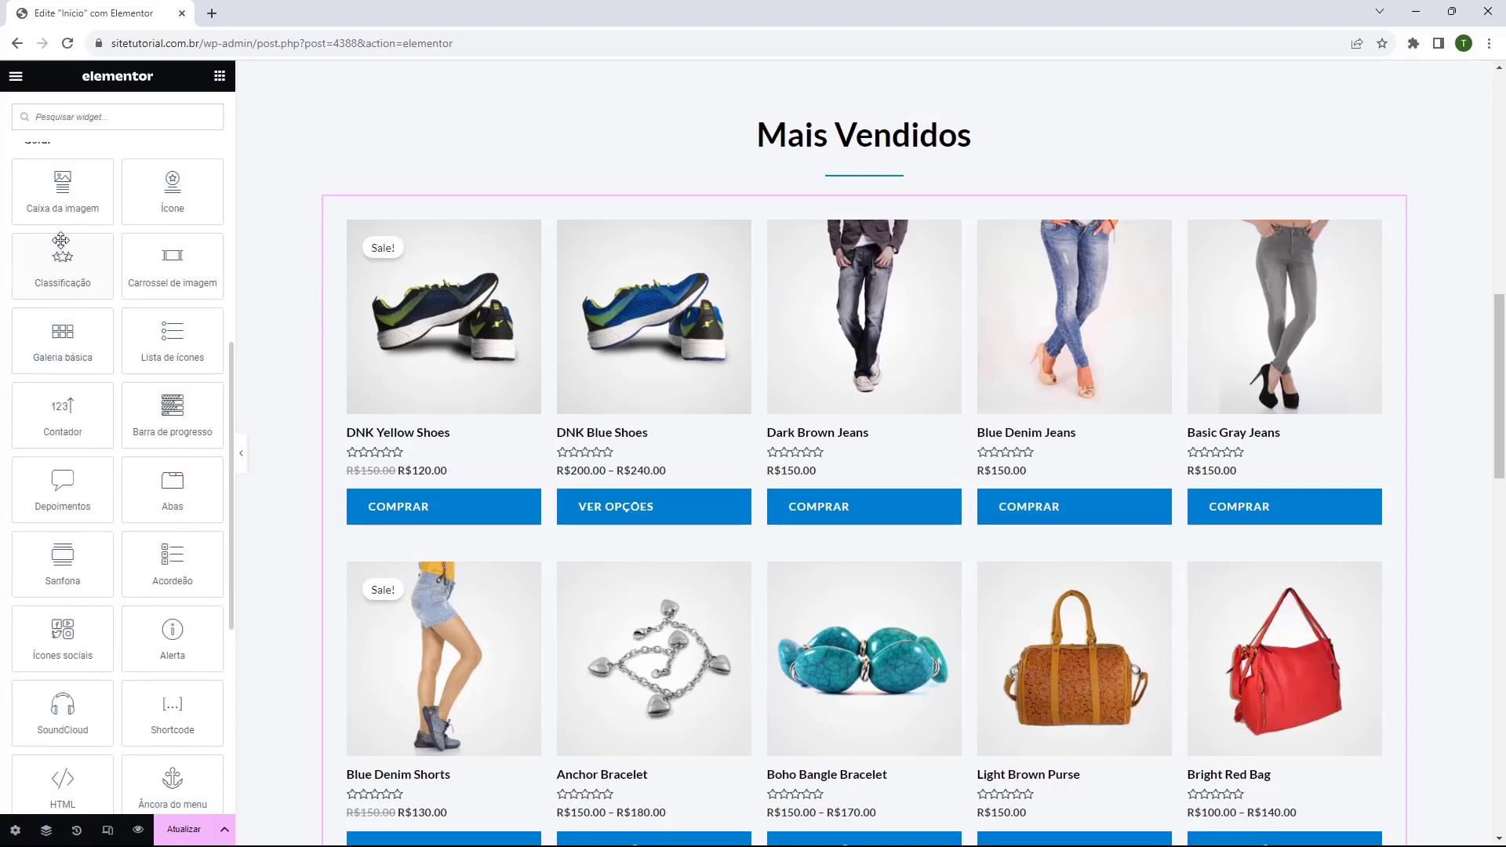
{"action": "left_click", "coordinate": [59, 149]}
{"action": "left_click", "coordinate": [86, 556]}
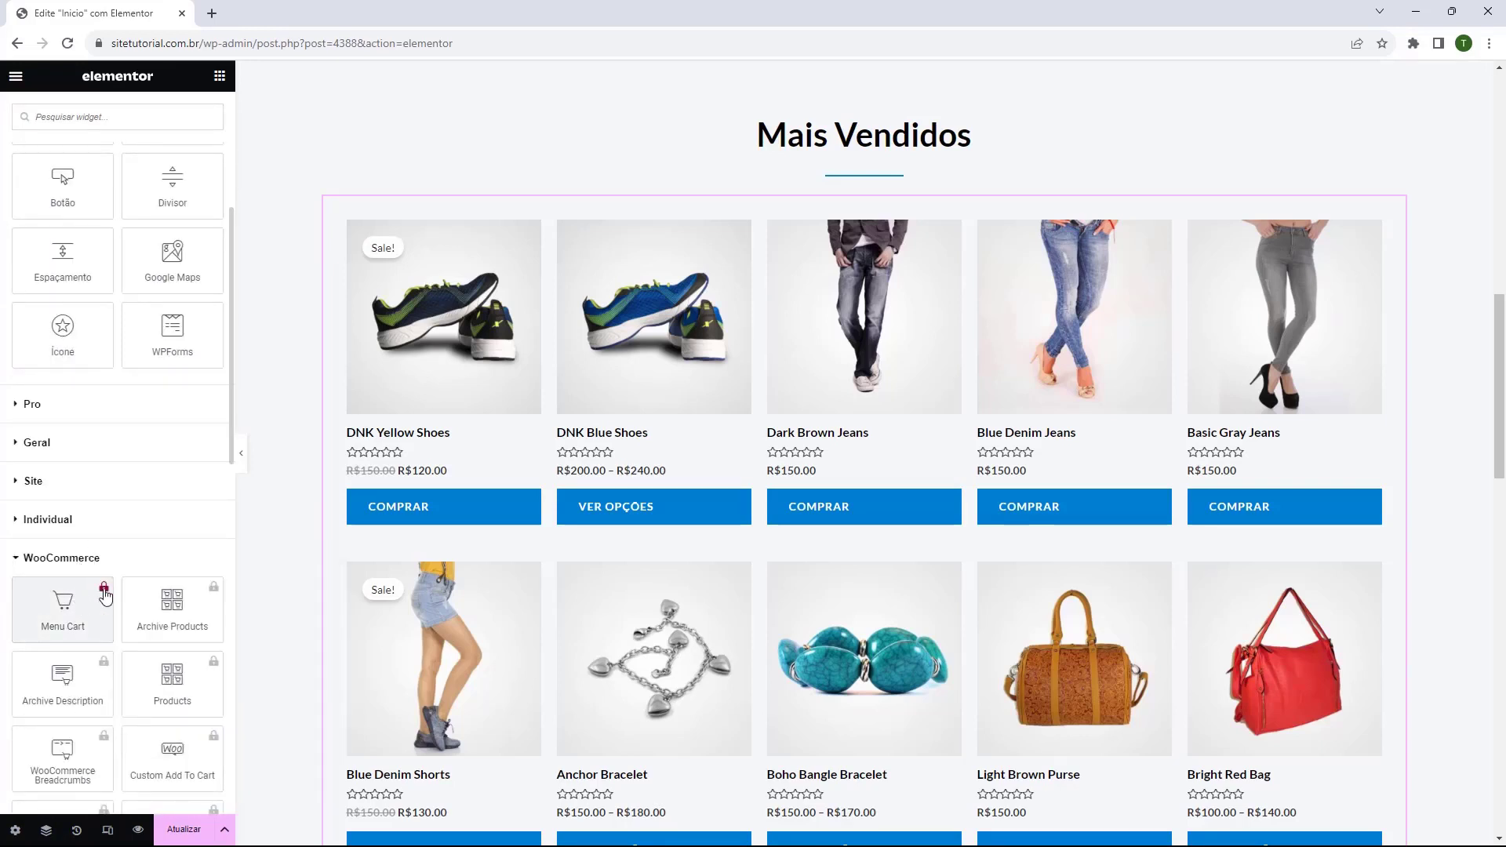
Set the columns value in the product grid's featured_products shortcode to 4
{"action": "left_click", "coordinate": [945, 380]}
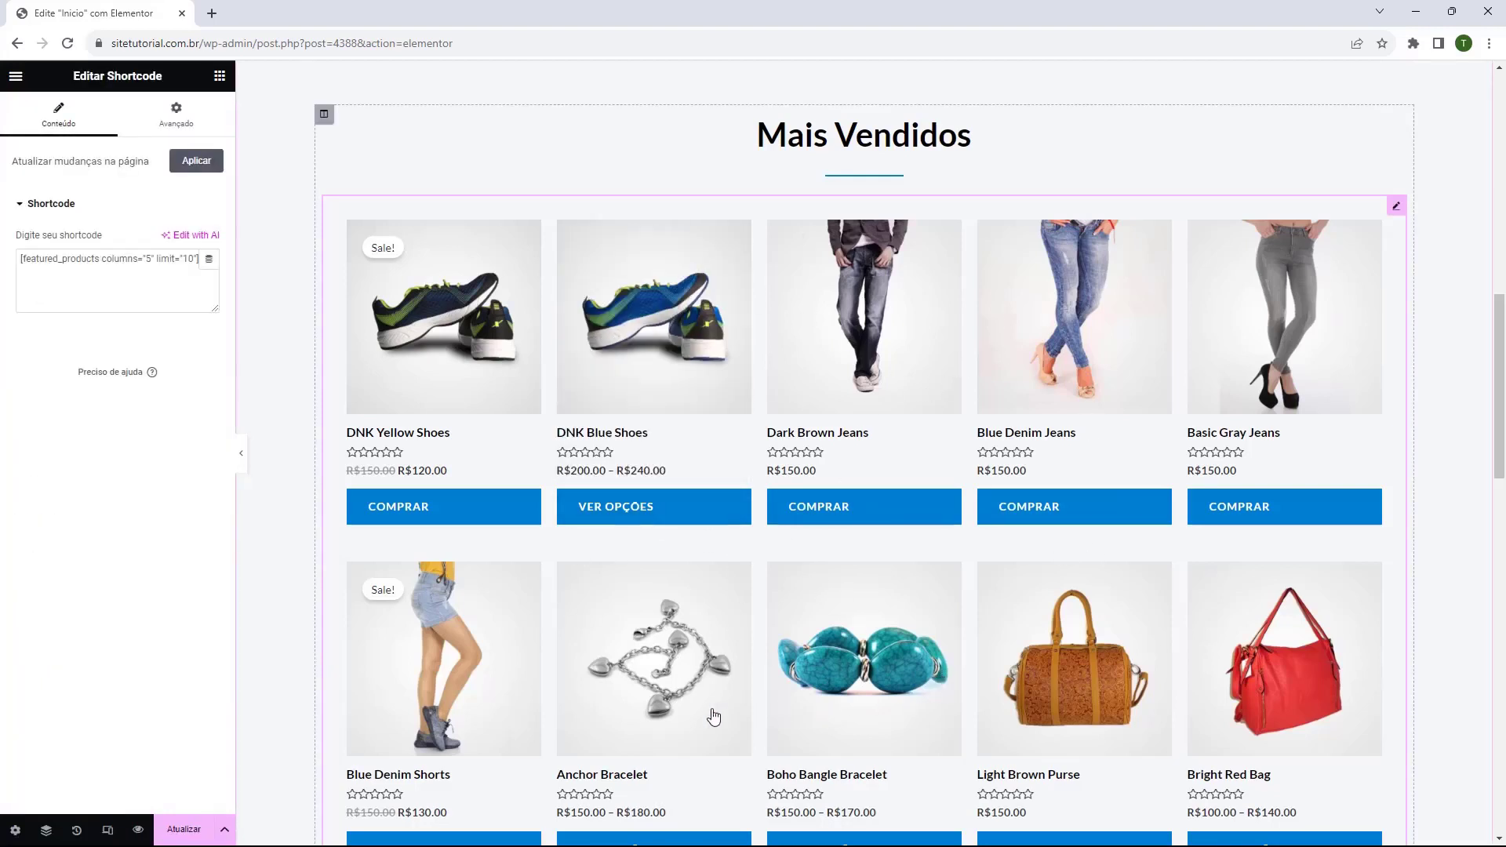
{"action": "scroll", "coordinate": [678, 598], "scroll_direction": "down", "scroll_amount": 1}
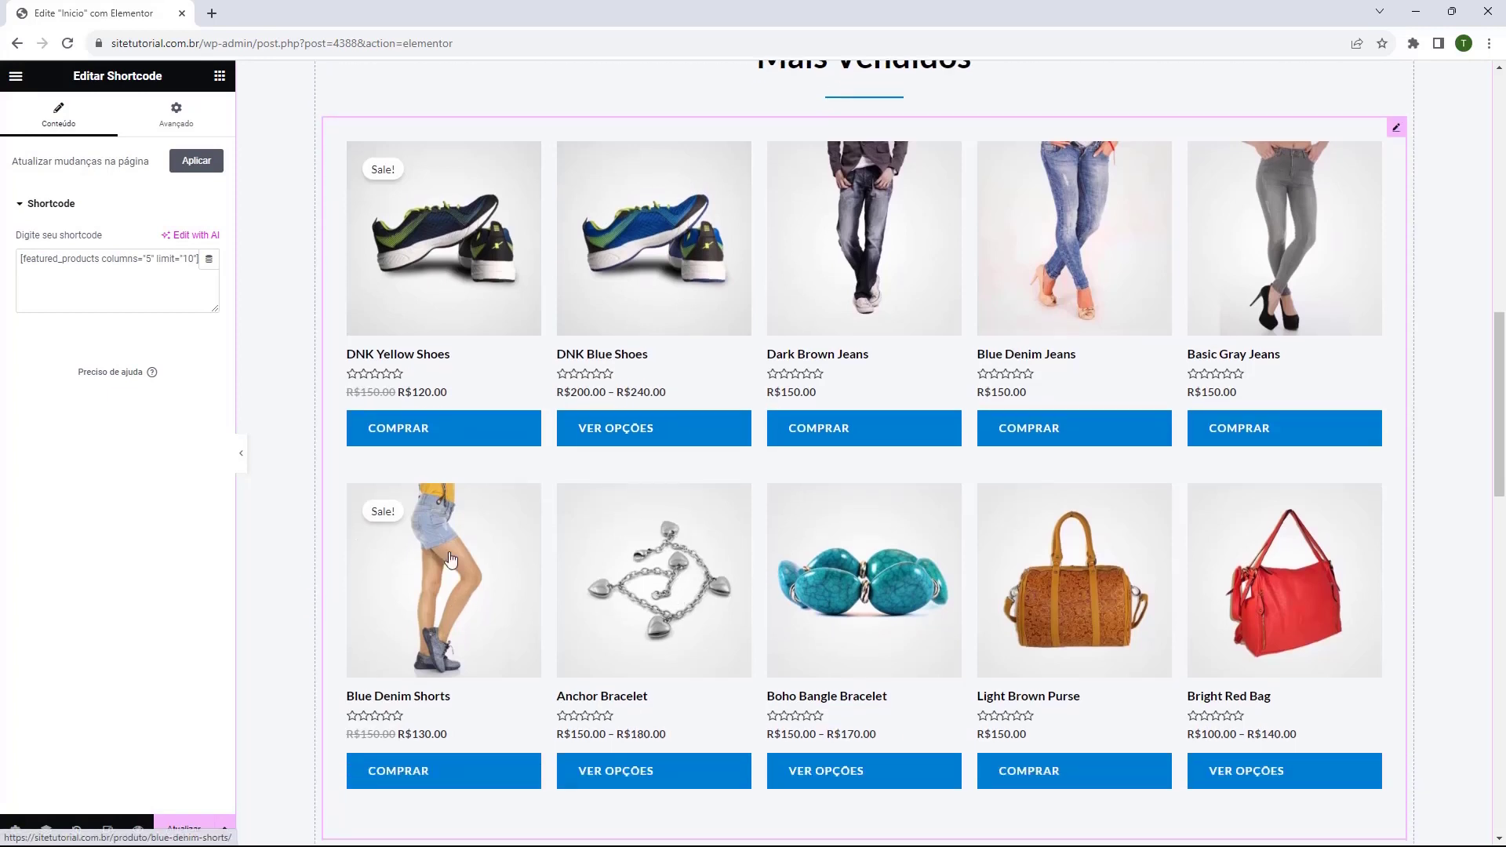
{"action": "left_click", "coordinate": [127, 297]}
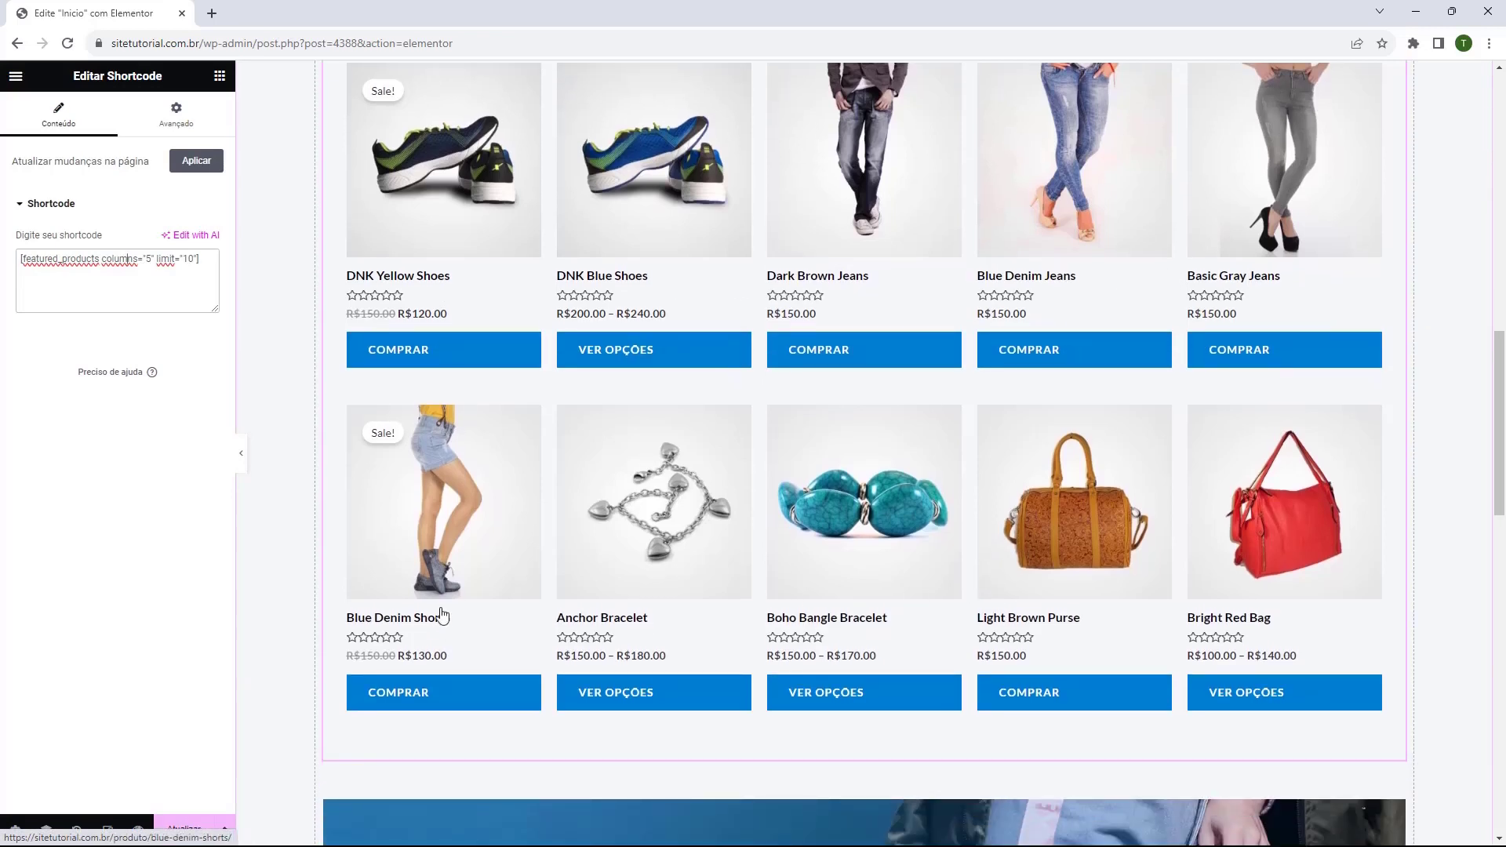
{"action": "scroll", "coordinate": [345, 533], "scroll_direction": "up", "scroll_amount": 1}
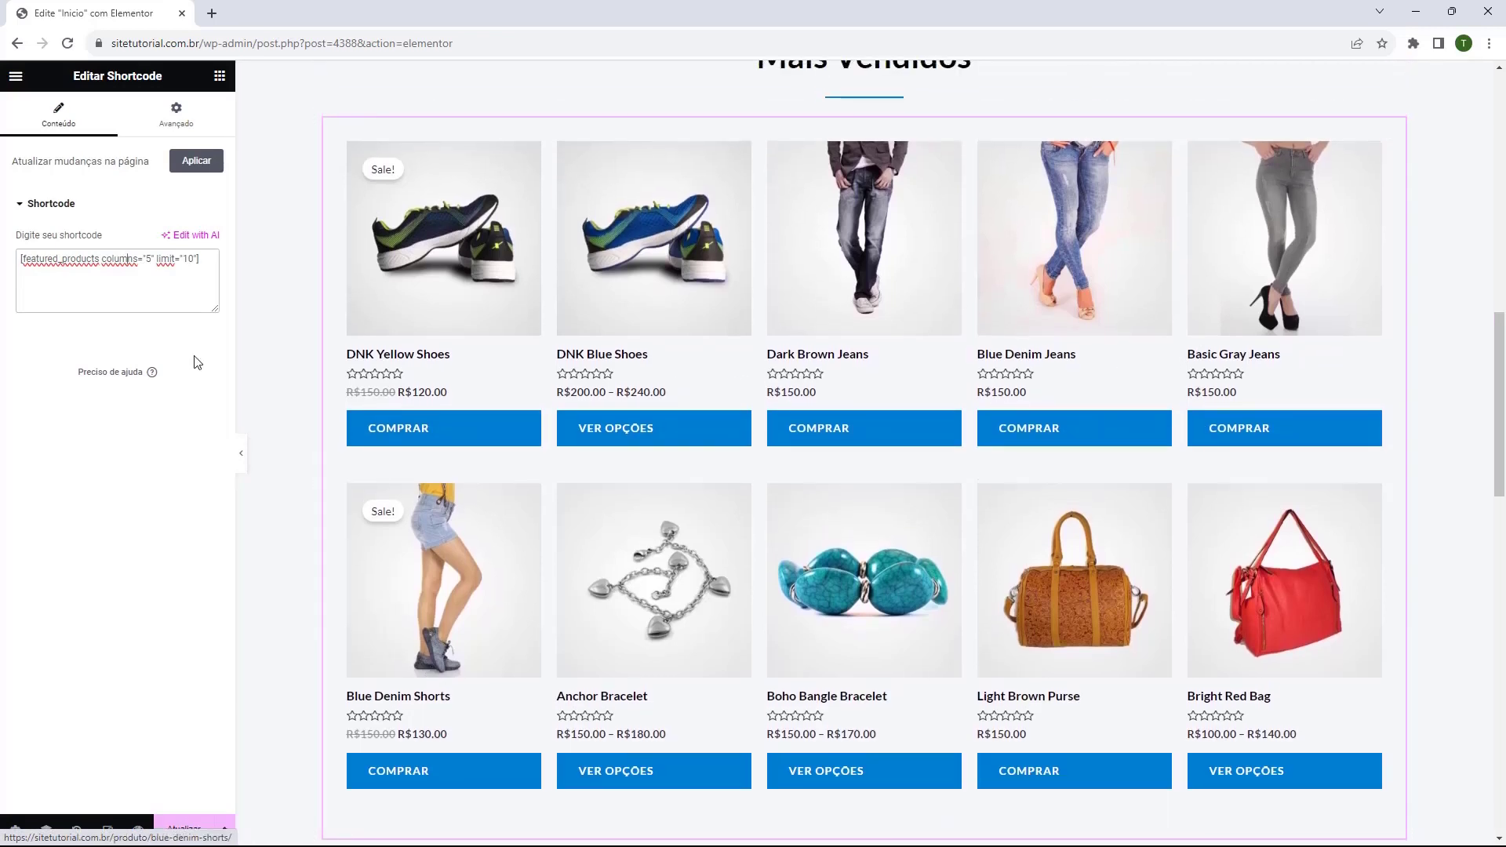
{"action": "double_click", "coordinate": [149, 259]}
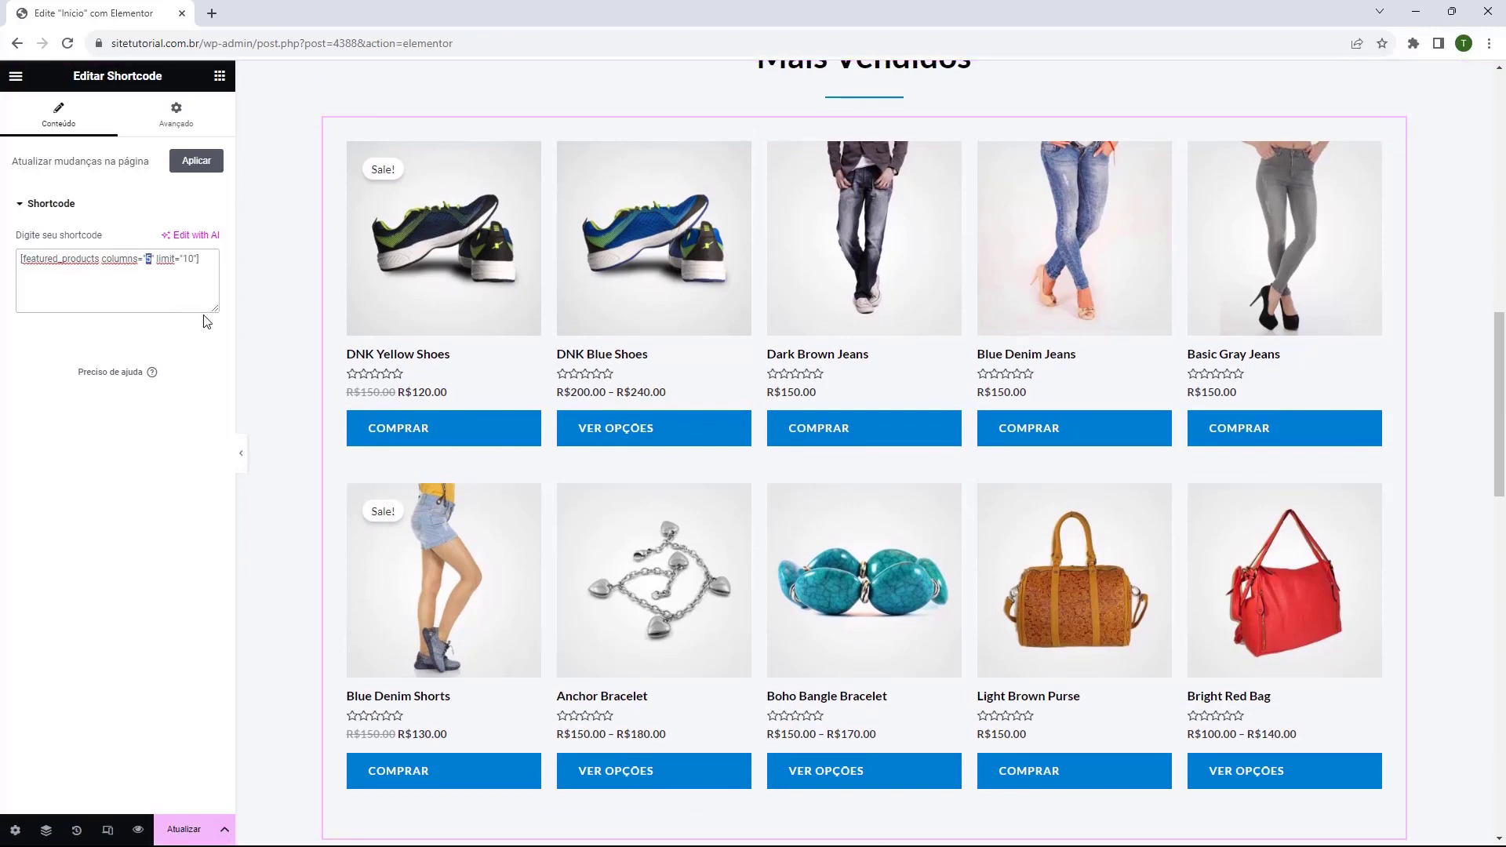
{"action": "type", "text": "4"}
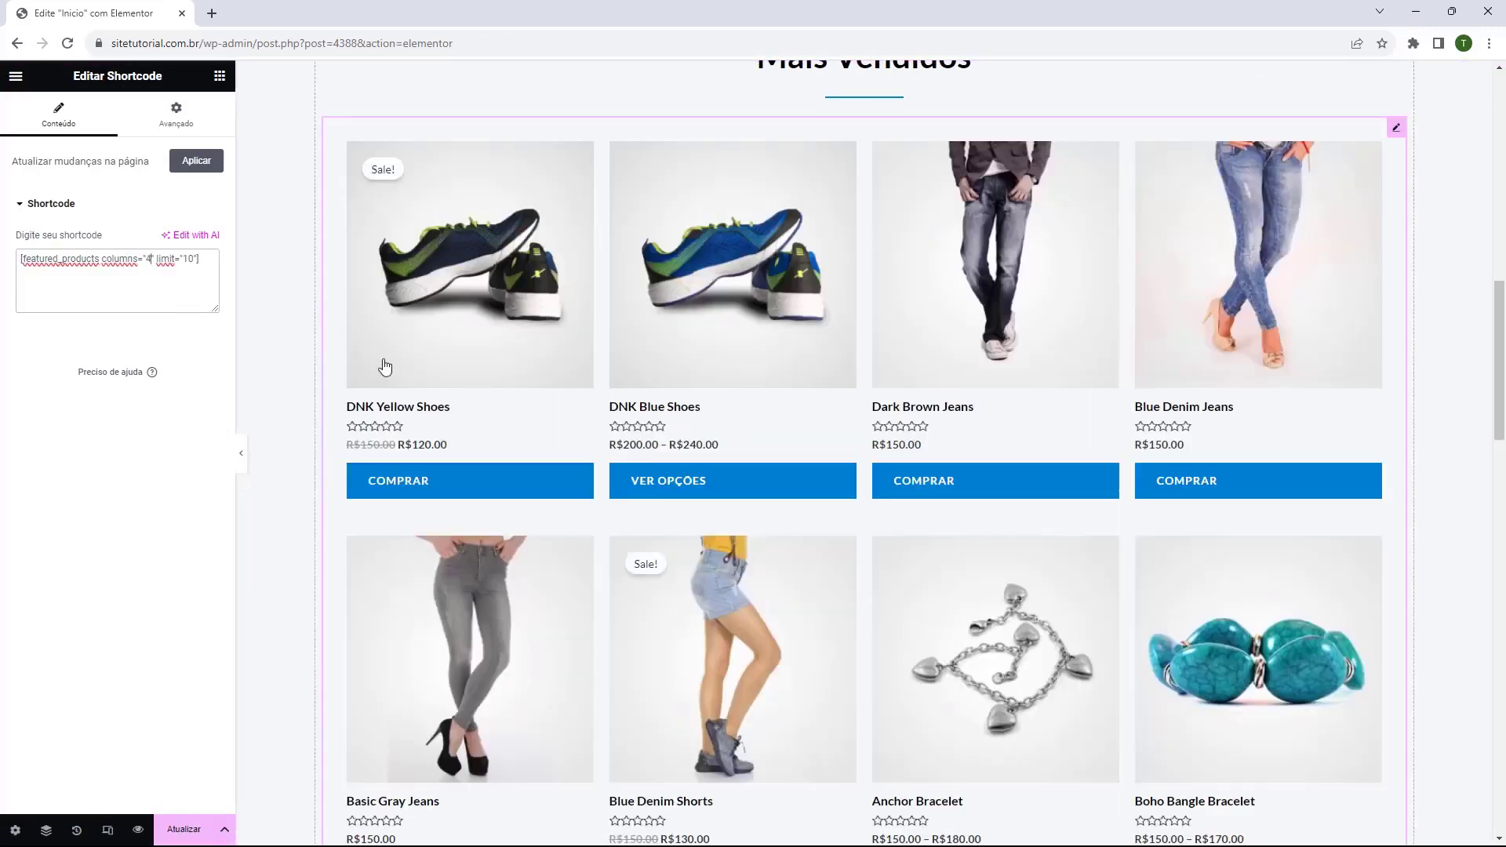
Set the product limit in the featured_products shortcode to 4
{"action": "scroll", "coordinate": [1103, 375], "scroll_direction": "down", "scroll_amount": 8}
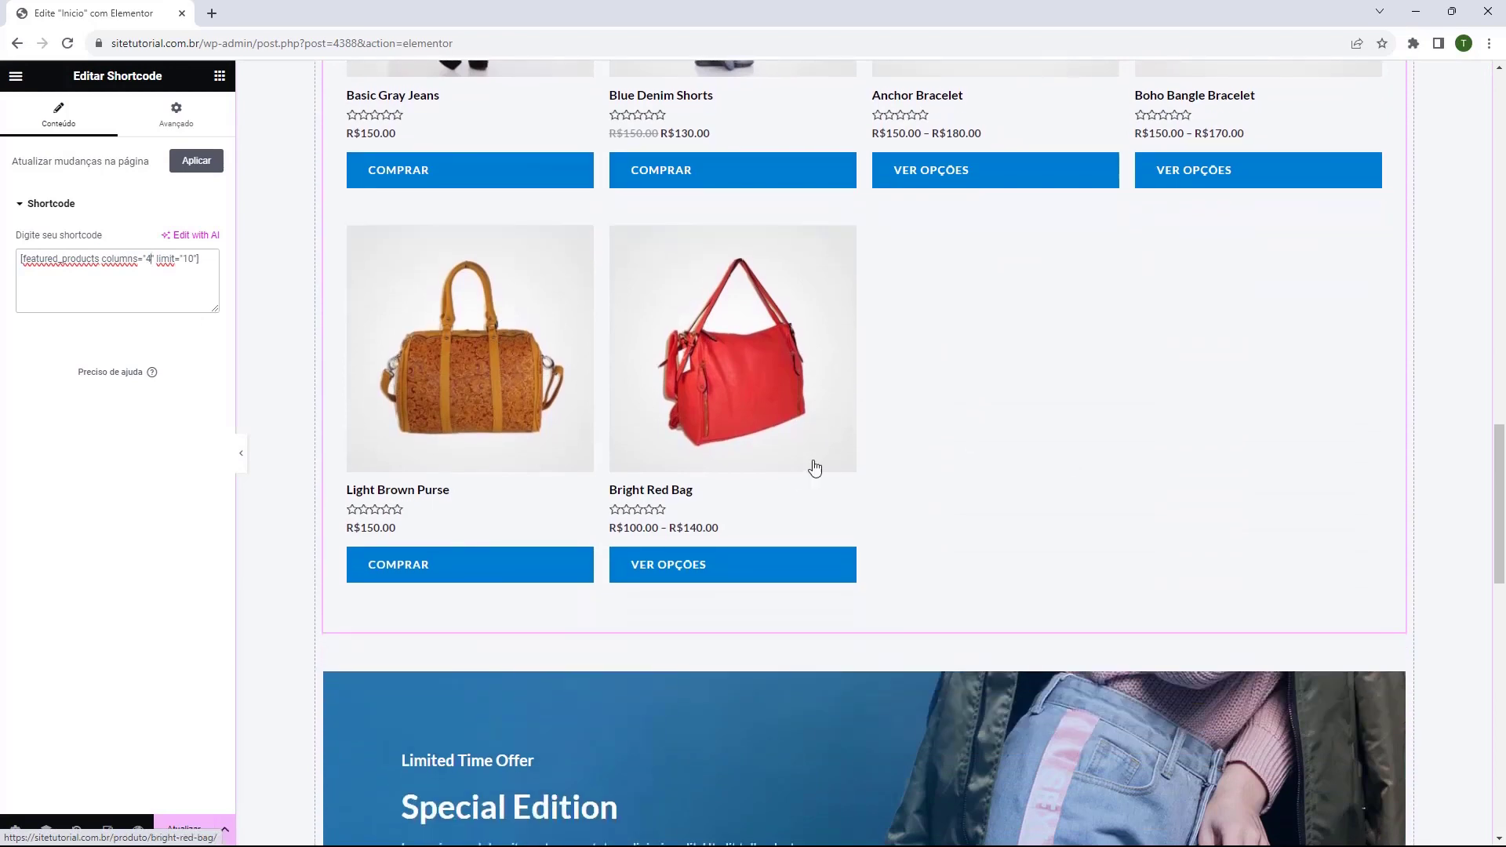
{"action": "scroll", "coordinate": [814, 468], "scroll_direction": "up", "scroll_amount": 6}
{"action": "scroll", "coordinate": [798, 483], "scroll_direction": "up", "scroll_amount": 4}
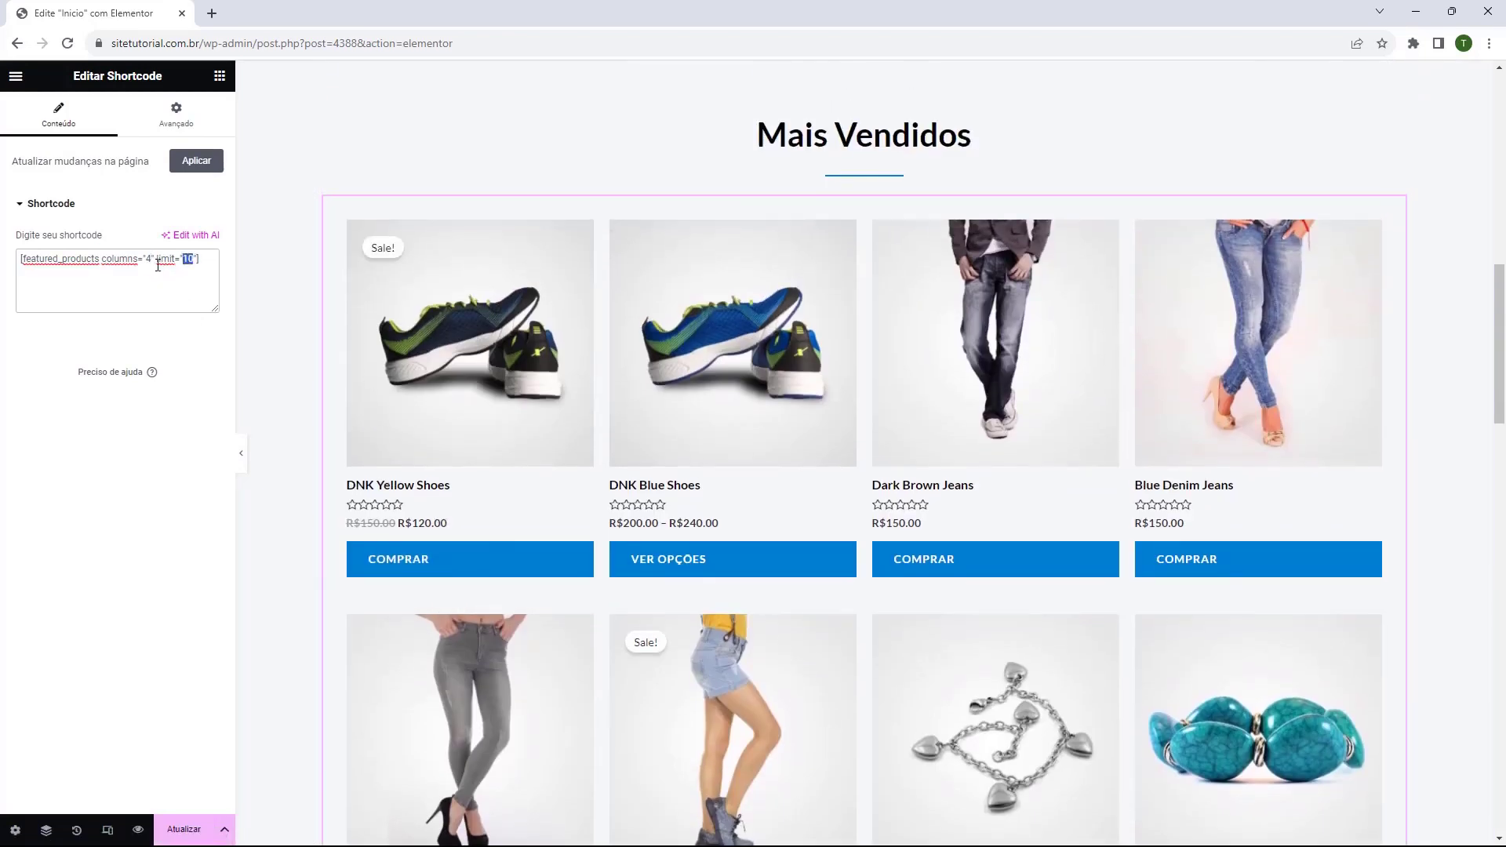
{"action": "type", "text": "4"}
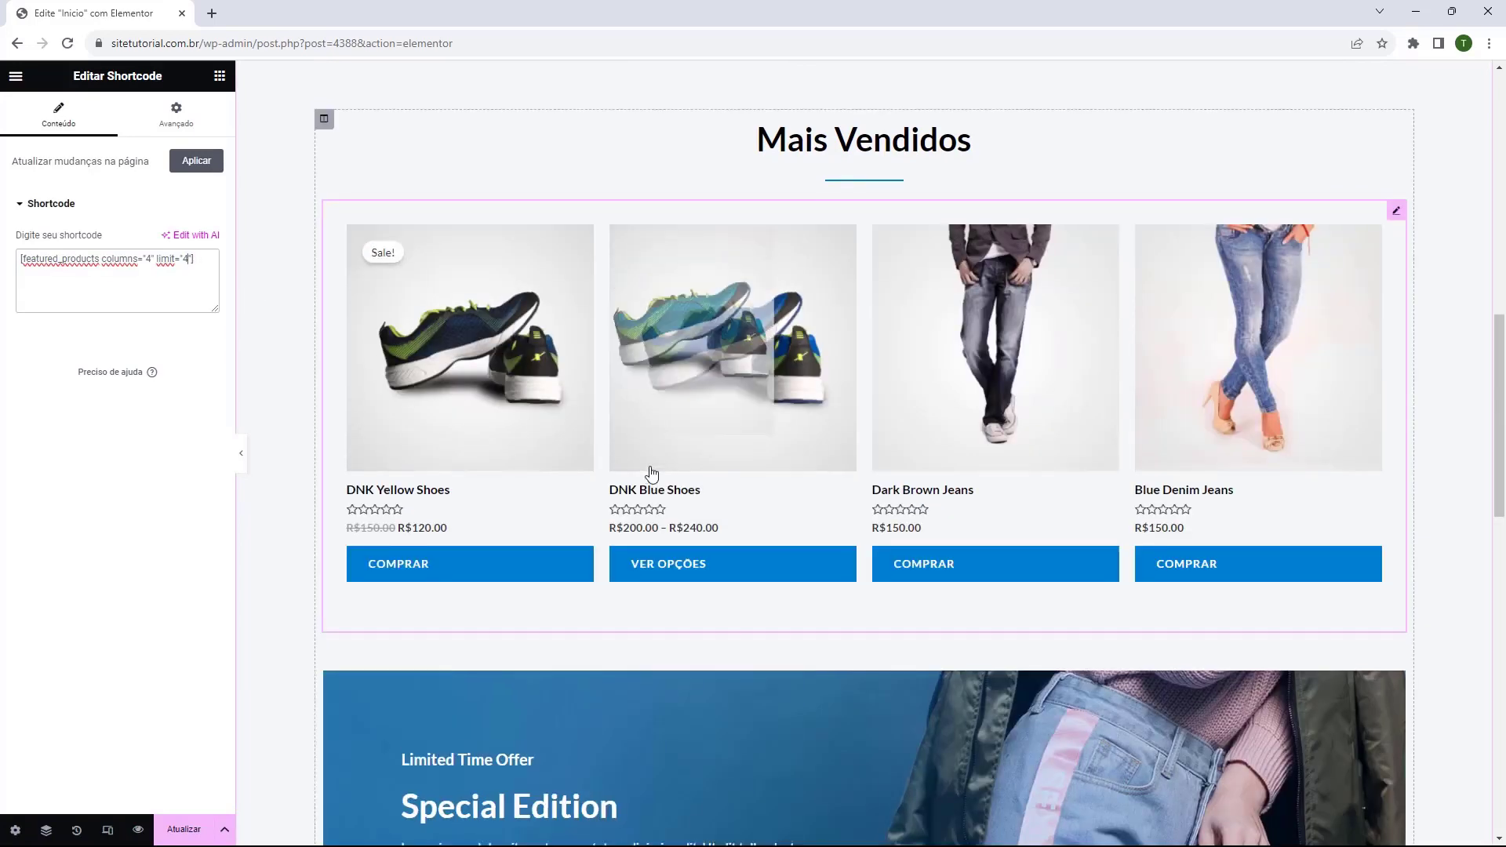
Delete the "Special Edition" banner's inner section beneath the product grid
{"action": "scroll", "coordinate": [298, 459], "scroll_direction": "up", "scroll_amount": 1}
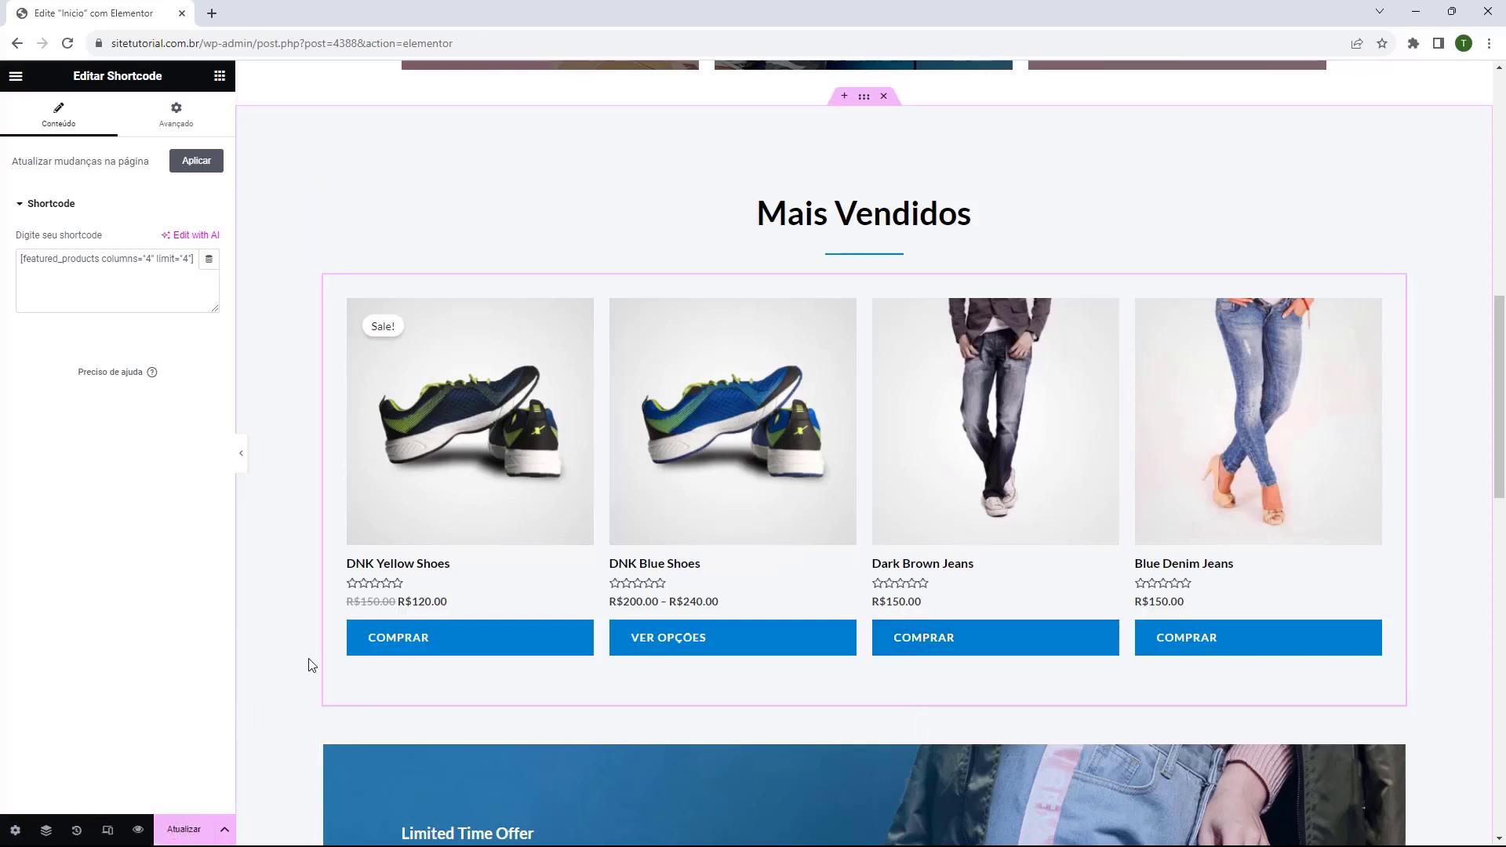
{"action": "scroll", "coordinate": [306, 643], "scroll_direction": "down", "scroll_amount": 2}
{"action": "scroll", "coordinate": [306, 635], "scroll_direction": "up", "scroll_amount": 3}
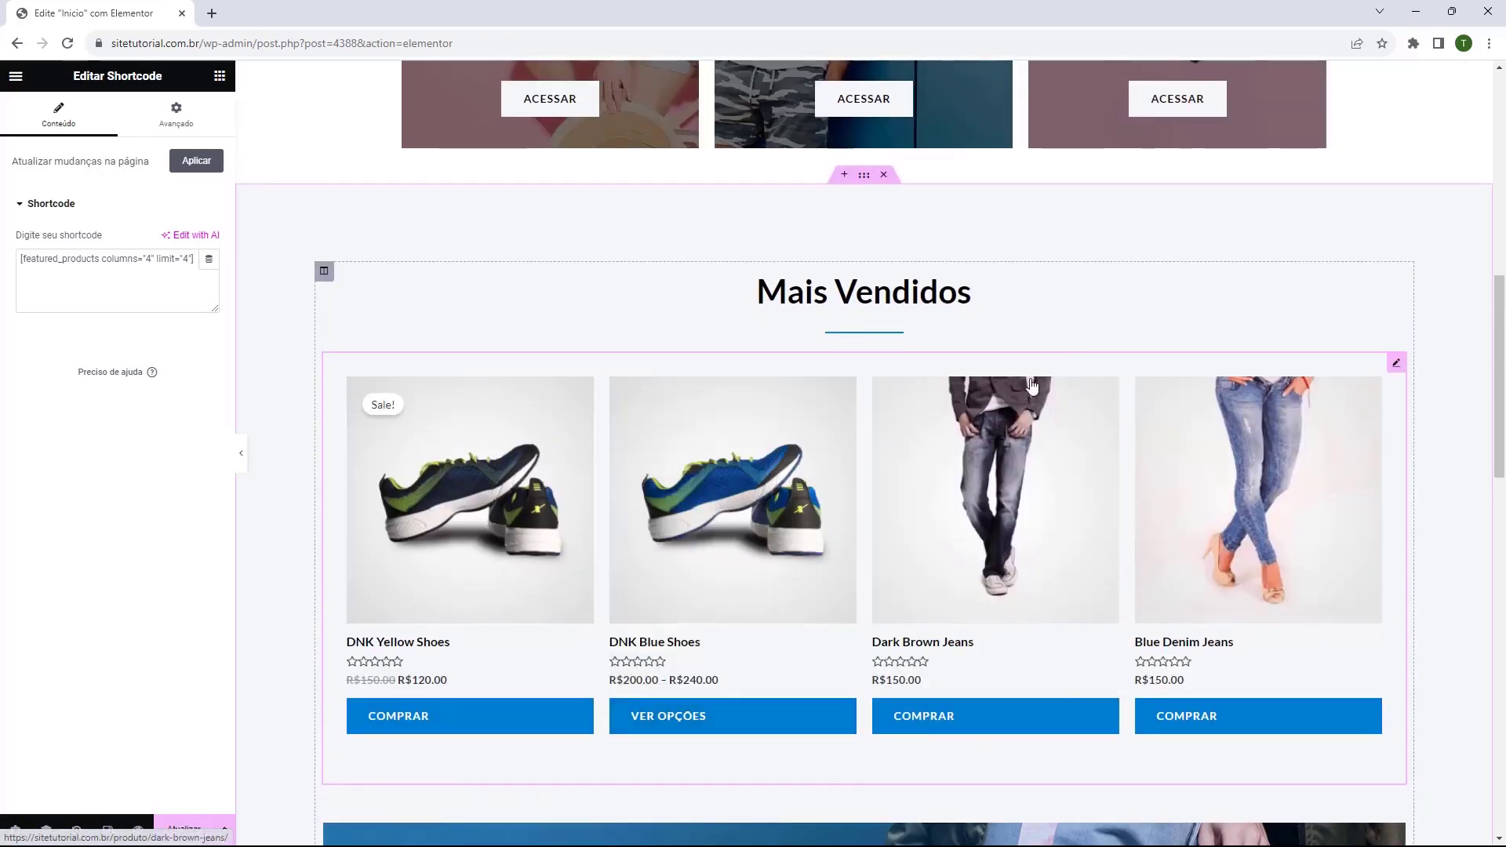
{"action": "scroll", "coordinate": [1020, 376], "scroll_direction": "down", "scroll_amount": 6}
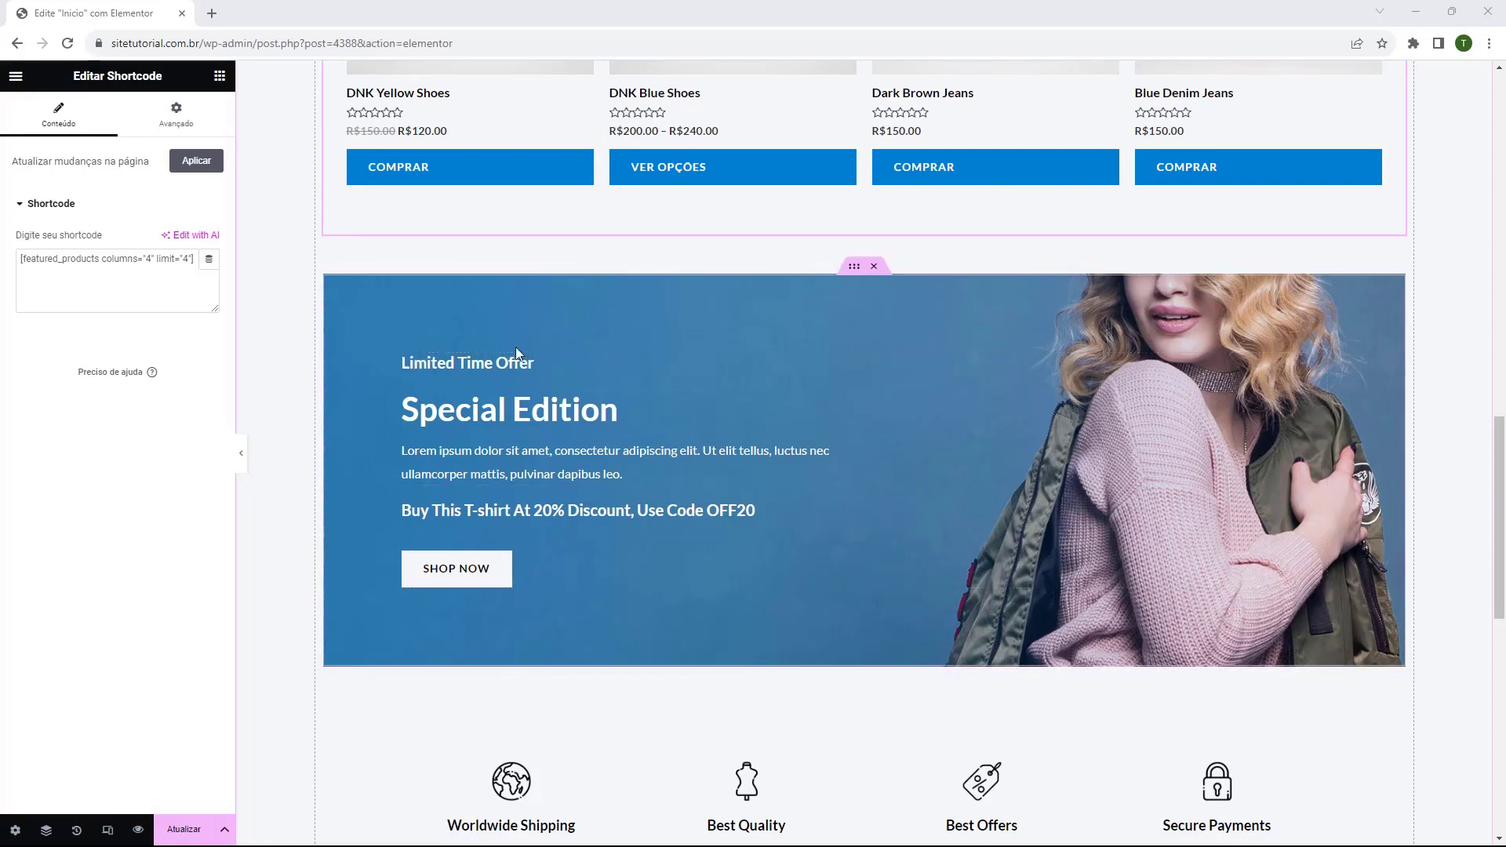
{"action": "scroll", "coordinate": [888, 362], "scroll_direction": "down", "scroll_amount": 1}
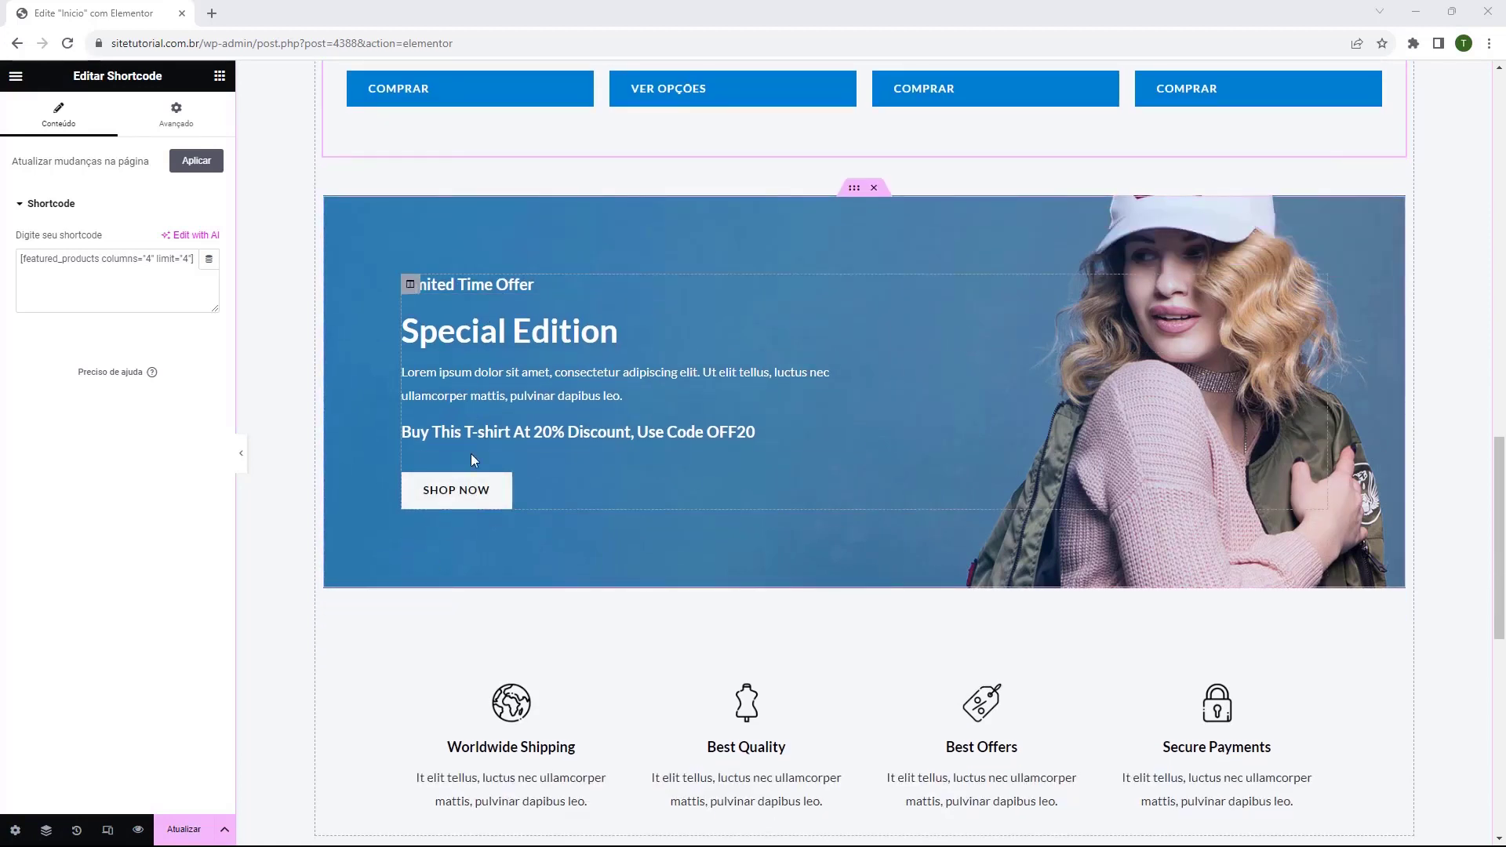
{"action": "scroll", "coordinate": [890, 324], "scroll_direction": "up", "scroll_amount": 1}
{"action": "left_click", "coordinate": [874, 268]}
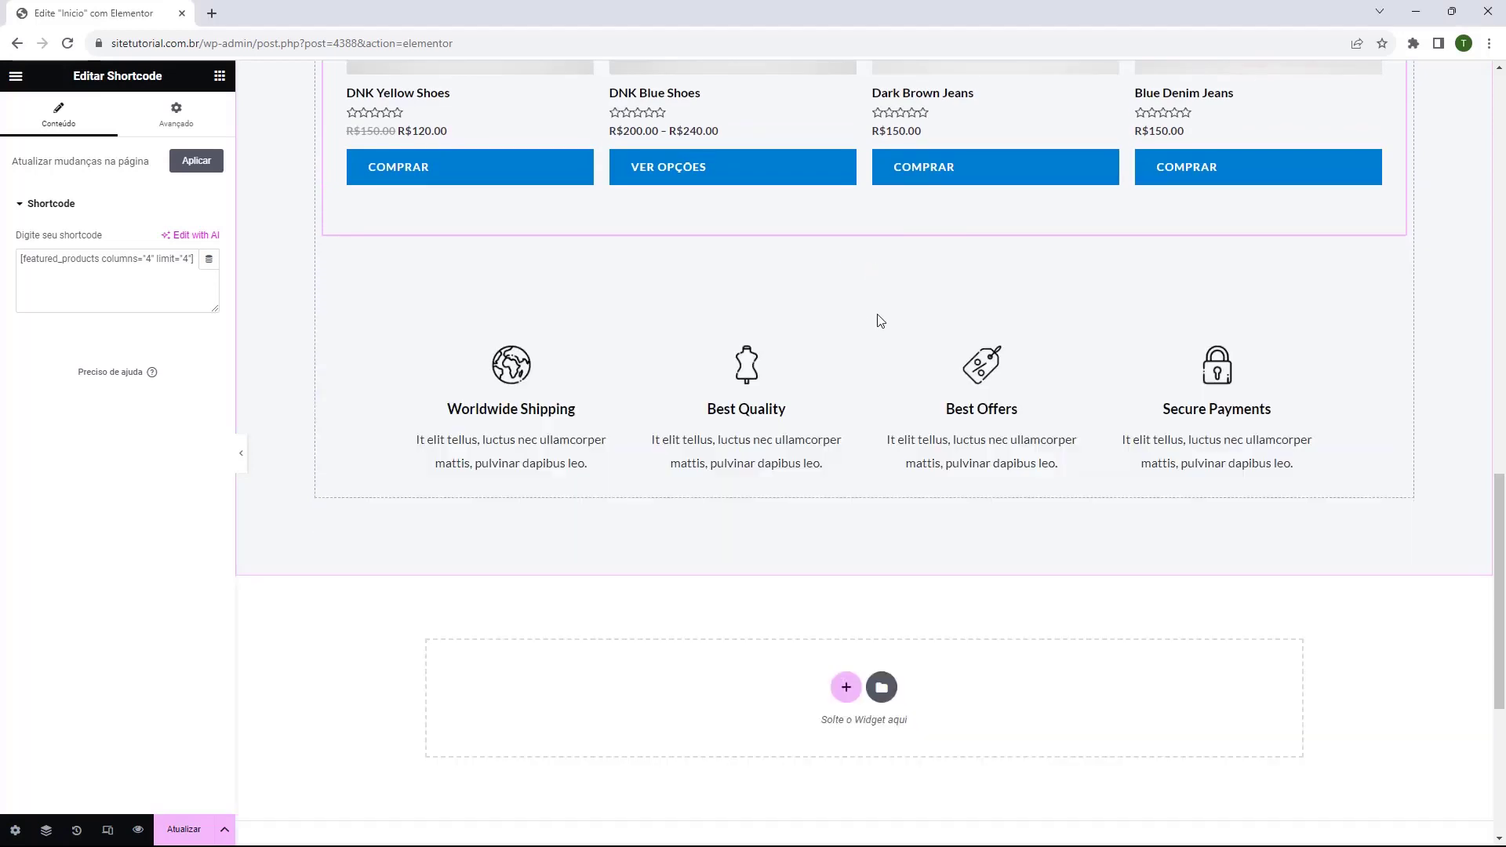
Delete the inner section holding the Worldwide Shipping, Best Quality, Best Offers and Secure Payments image boxes
{"action": "scroll", "coordinate": [659, 373], "scroll_direction": "up", "scroll_amount": 1}
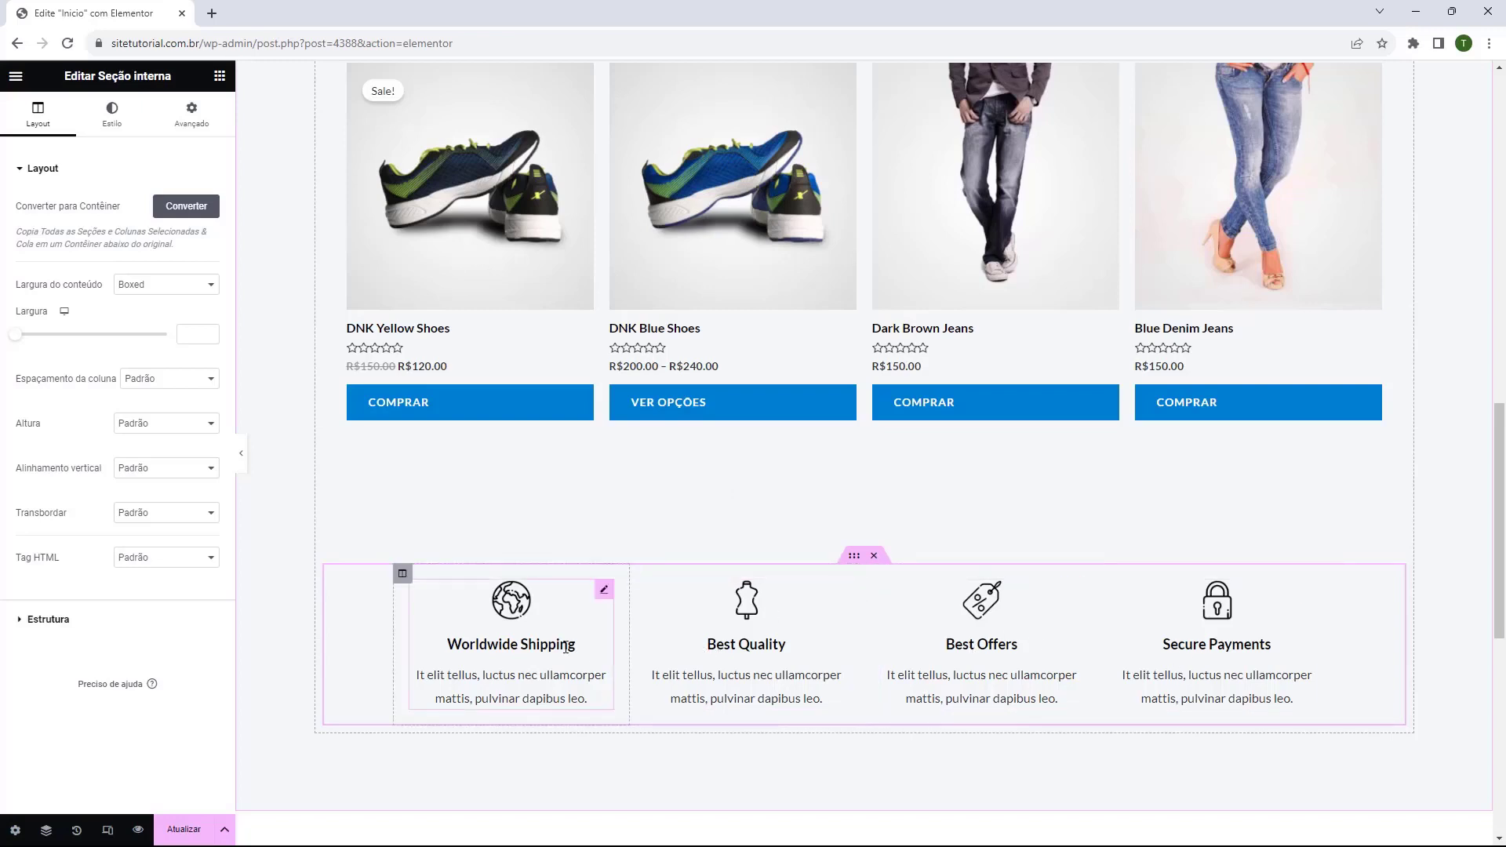
{"action": "left_click", "coordinate": [526, 642]}
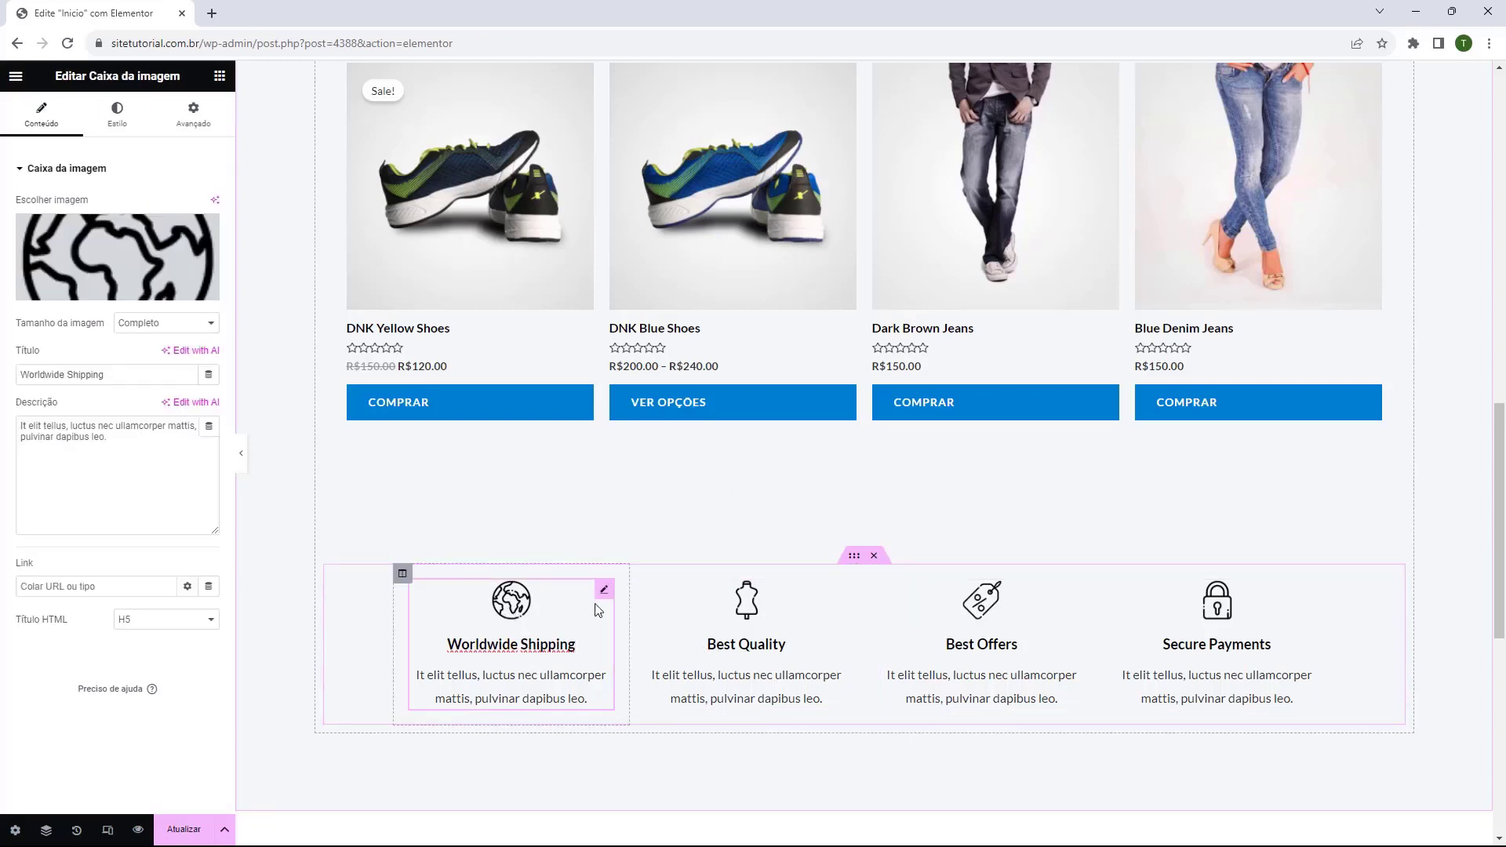
{"action": "left_click", "coordinate": [756, 609]}
{"action": "left_click", "coordinate": [980, 616]}
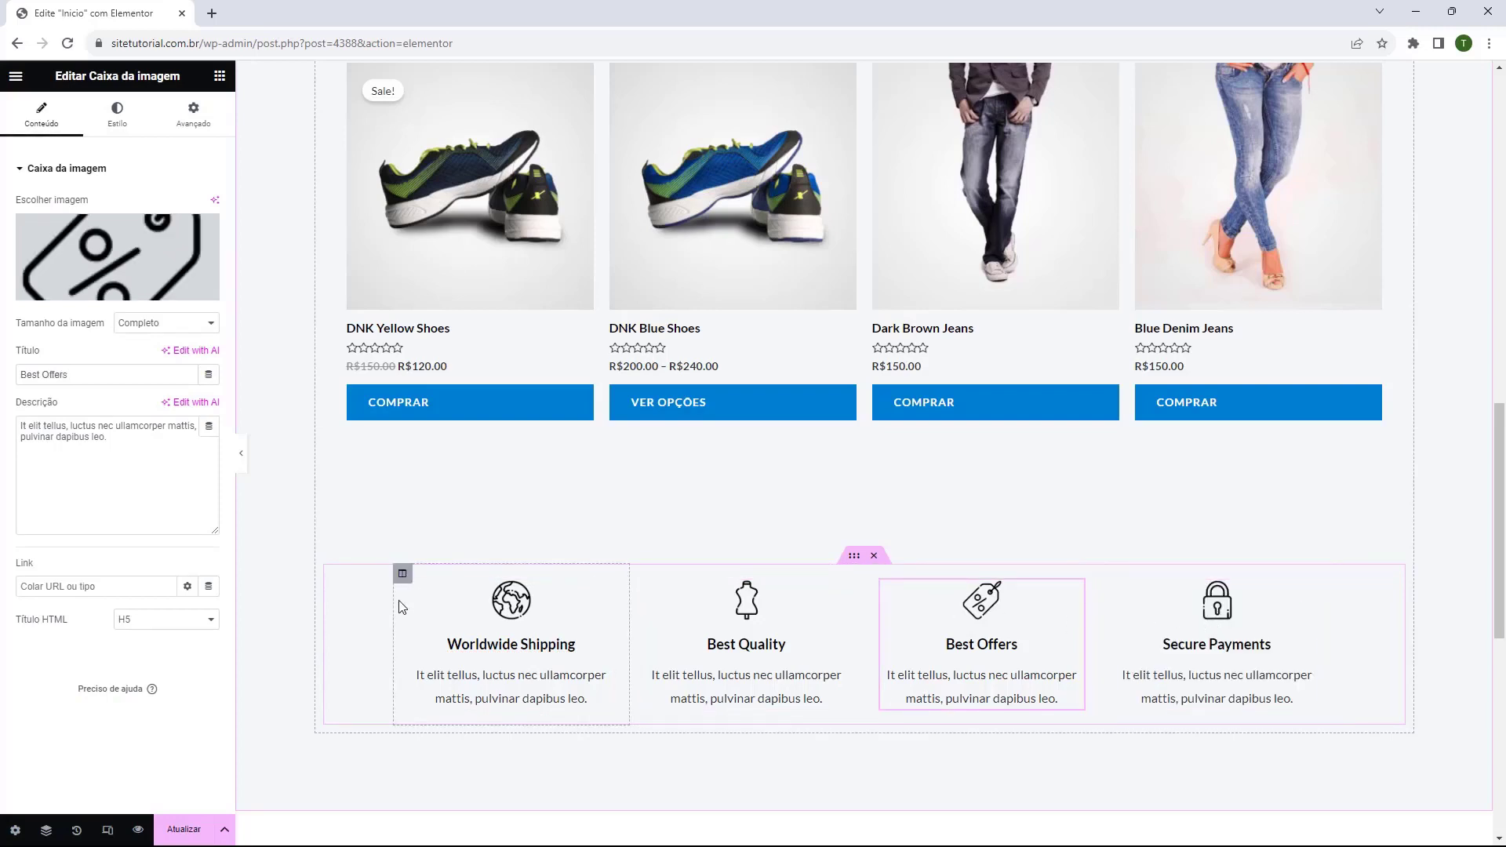
{"action": "left_click", "coordinate": [528, 613]}
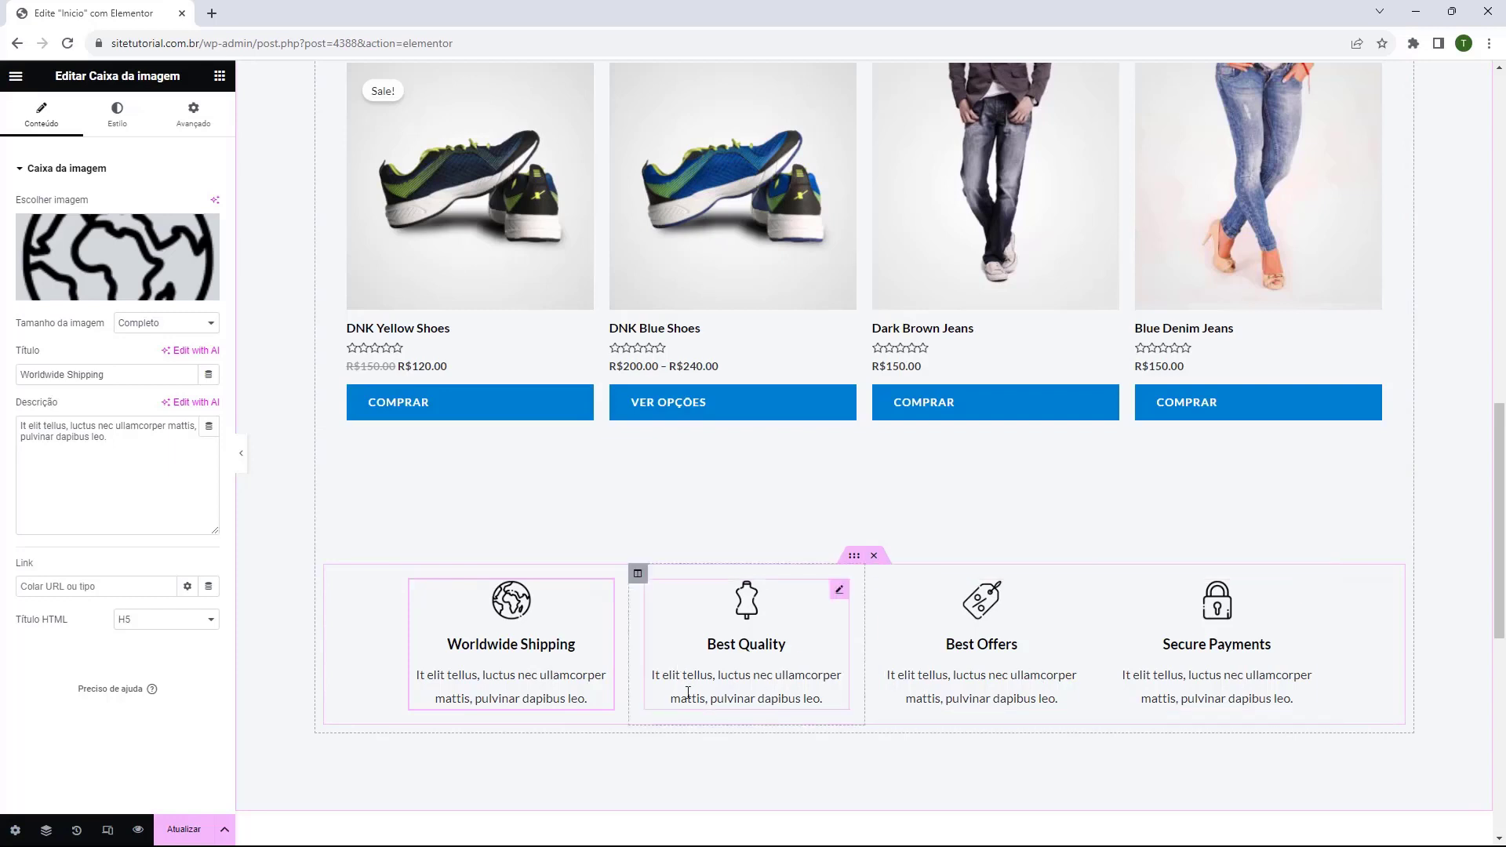
{"action": "left_click", "coordinate": [874, 557]}
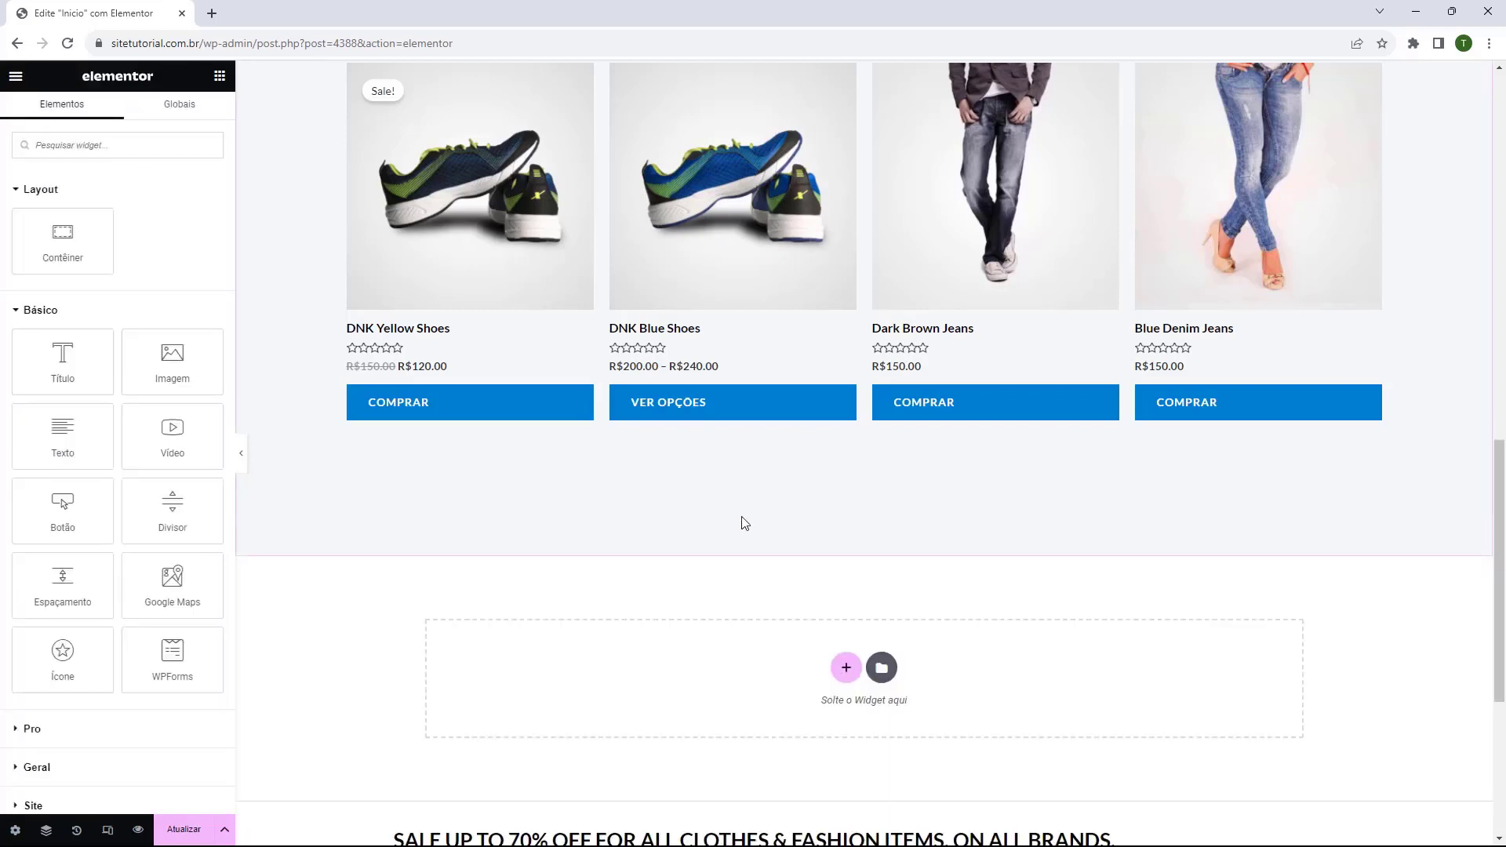
Set the top and bottom padding of the "Mais Vendidos" section to 20 px
{"action": "scroll", "coordinate": [745, 523], "scroll_direction": "up", "scroll_amount": 6}
{"action": "scroll", "coordinate": [878, 471], "scroll_direction": "down", "scroll_amount": 4}
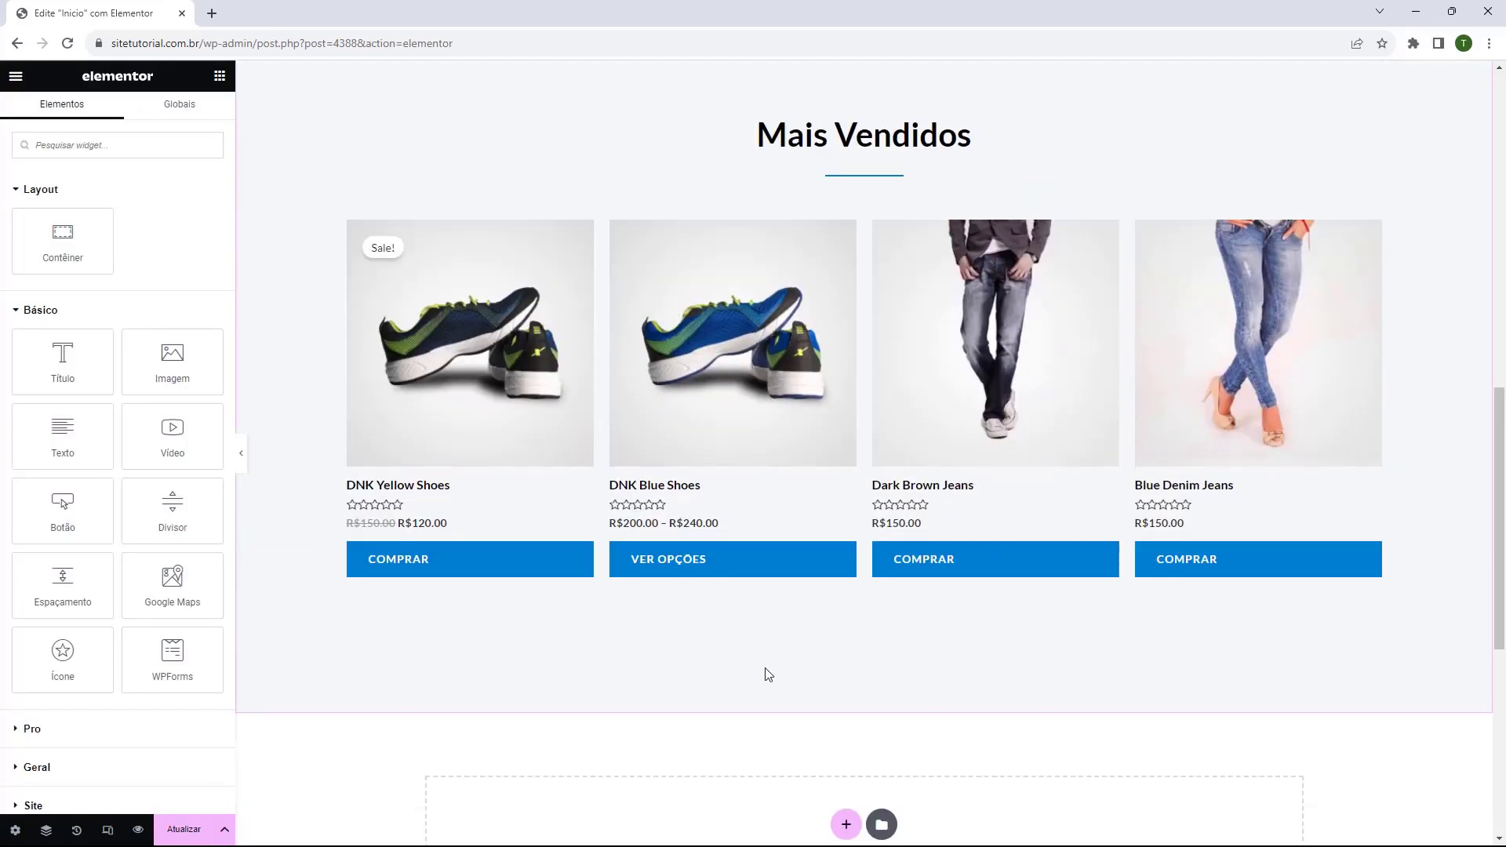
{"action": "scroll", "coordinate": [831, 690], "scroll_direction": "up", "scroll_amount": 4}
{"action": "left_click", "coordinate": [863, 342]}
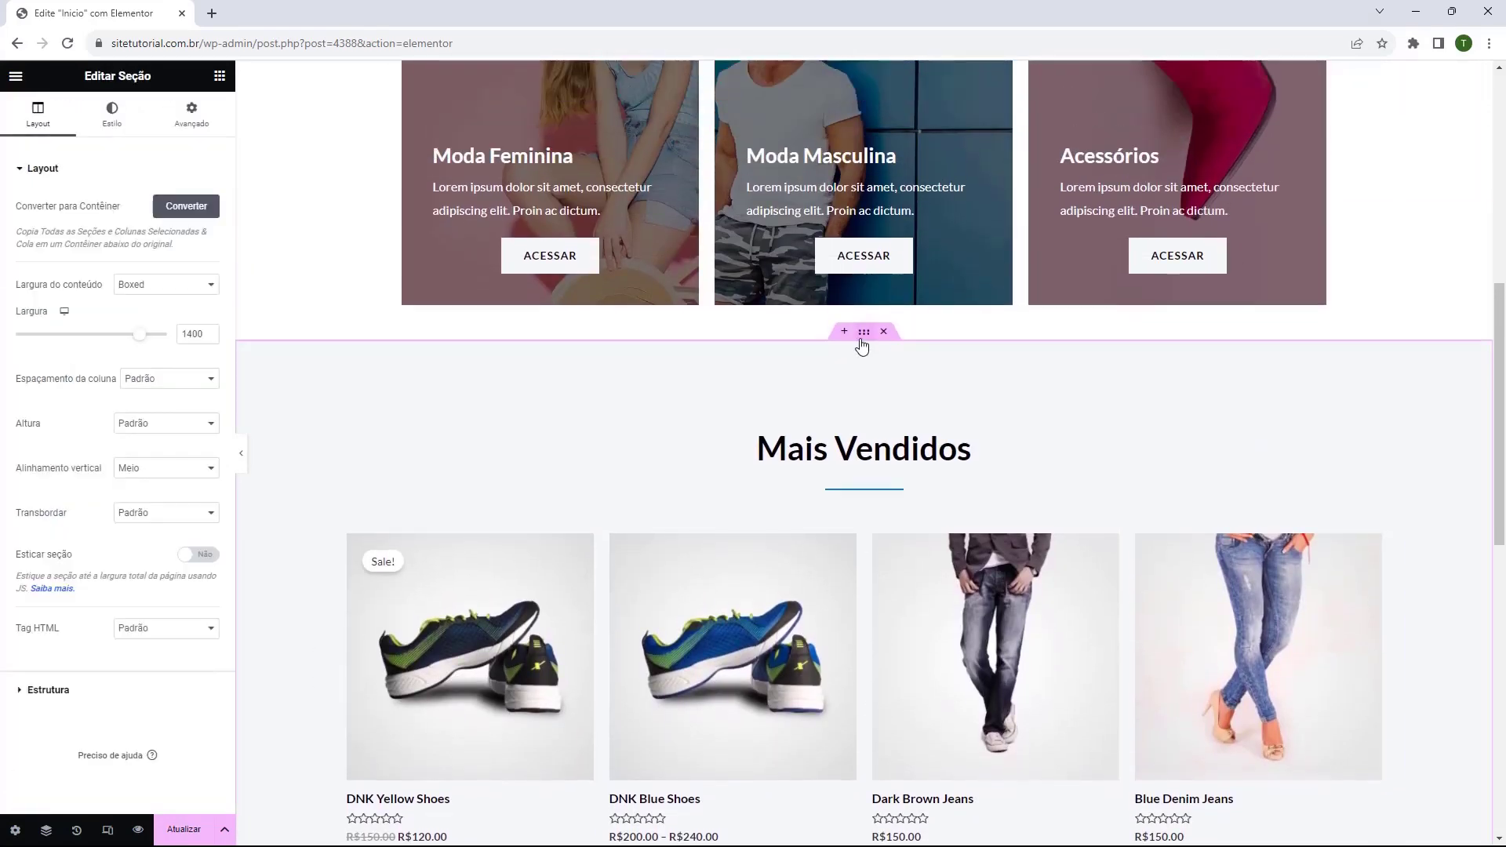
{"action": "left_click", "coordinate": [188, 121]}
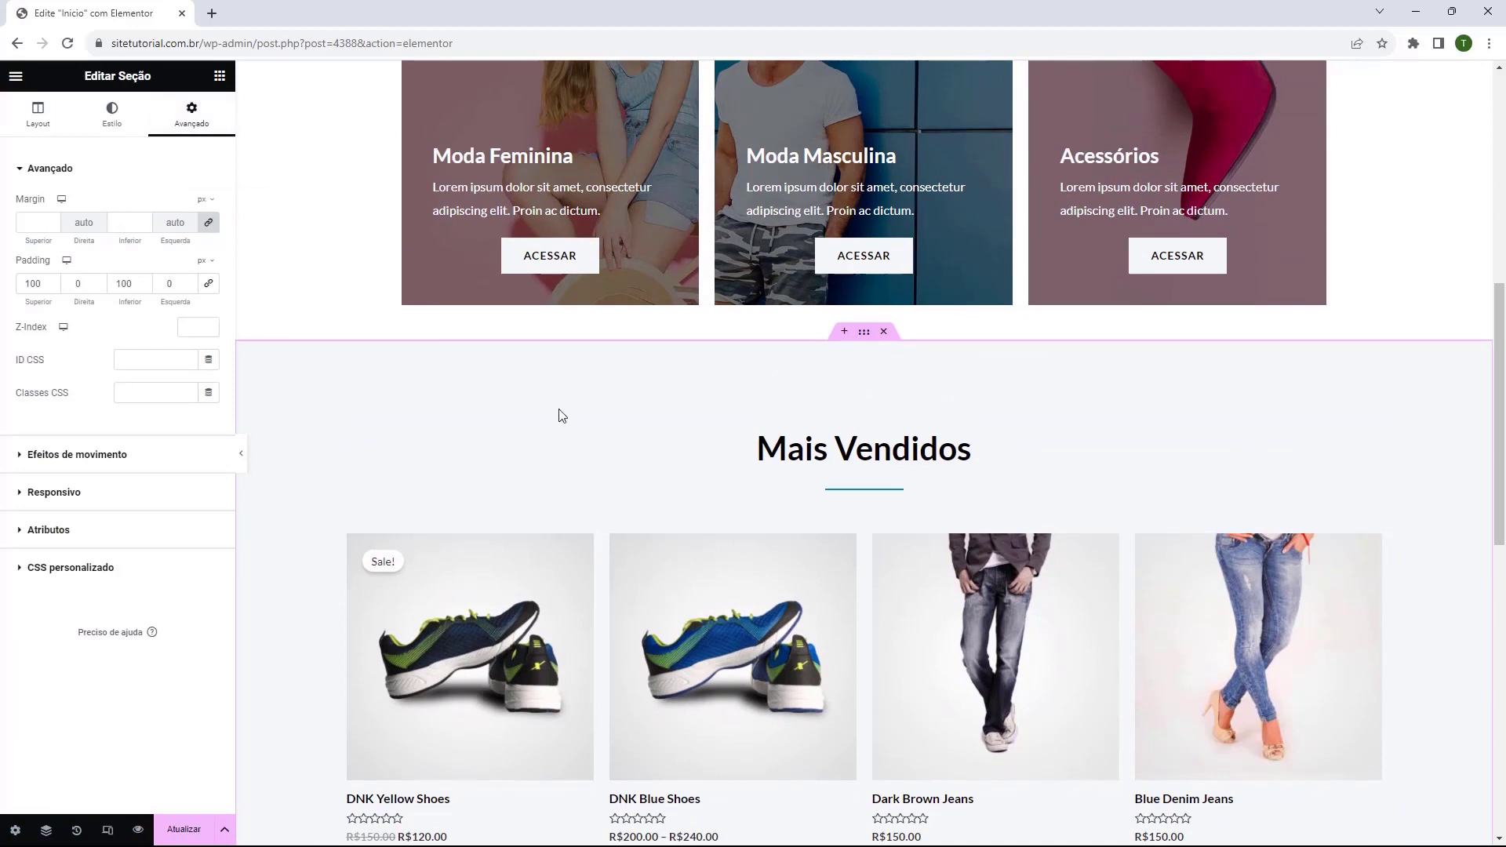
{"action": "scroll", "coordinate": [759, 411], "scroll_direction": "down", "scroll_amount": 2}
{"action": "scroll", "coordinate": [771, 357], "scroll_direction": "down", "scroll_amount": 1}
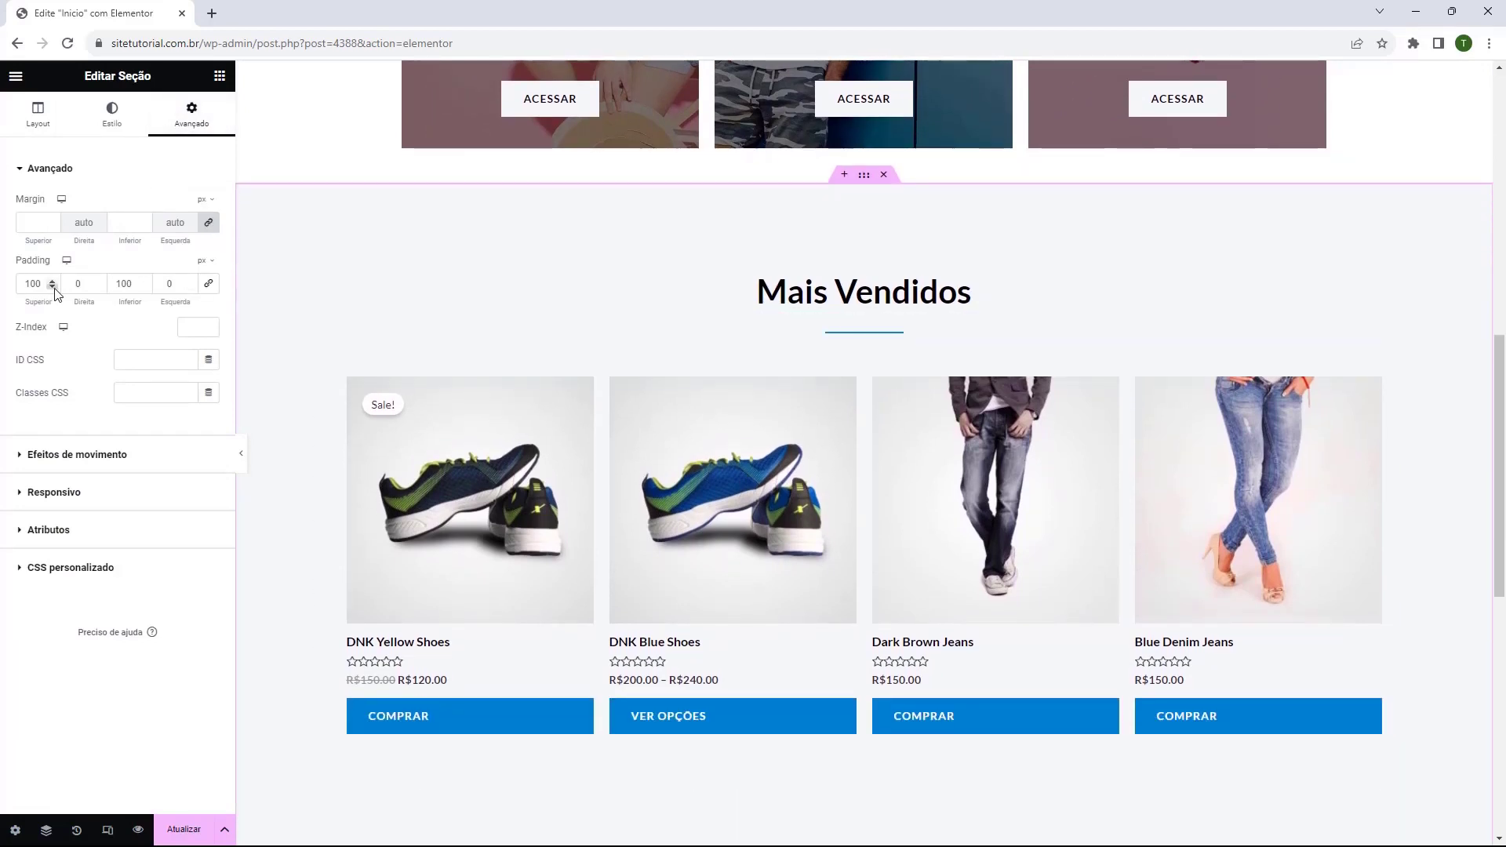
{"action": "left_click_drag", "start_coordinate": [55, 290], "coordinate": [145, 292]}
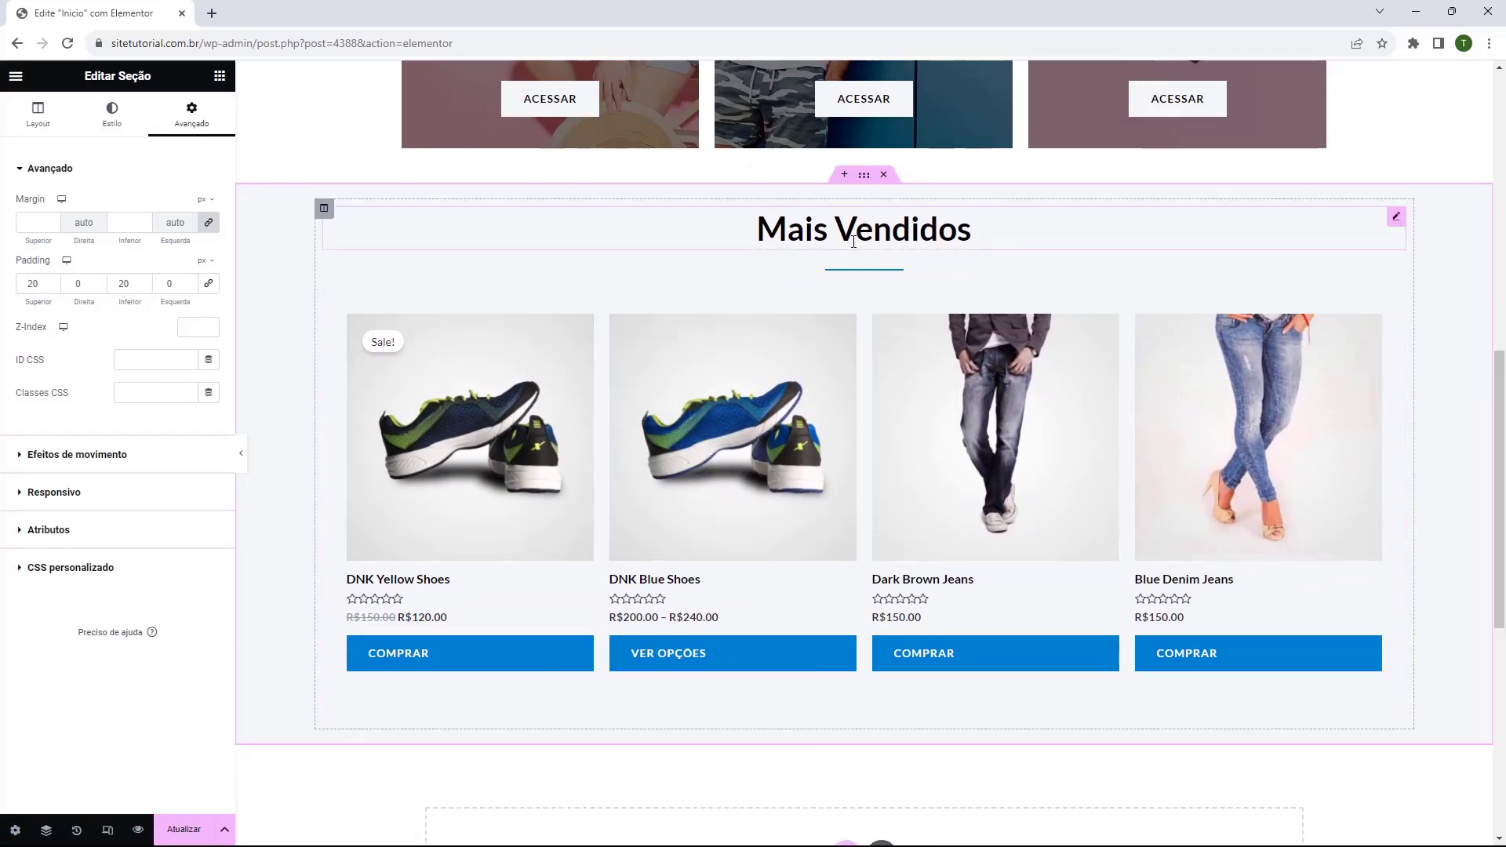
Examine the spacing between the promo cards and the "Mais Vendidos" product section
{"action": "scroll", "coordinate": [877, 777], "scroll_direction": "up", "scroll_amount": 4}
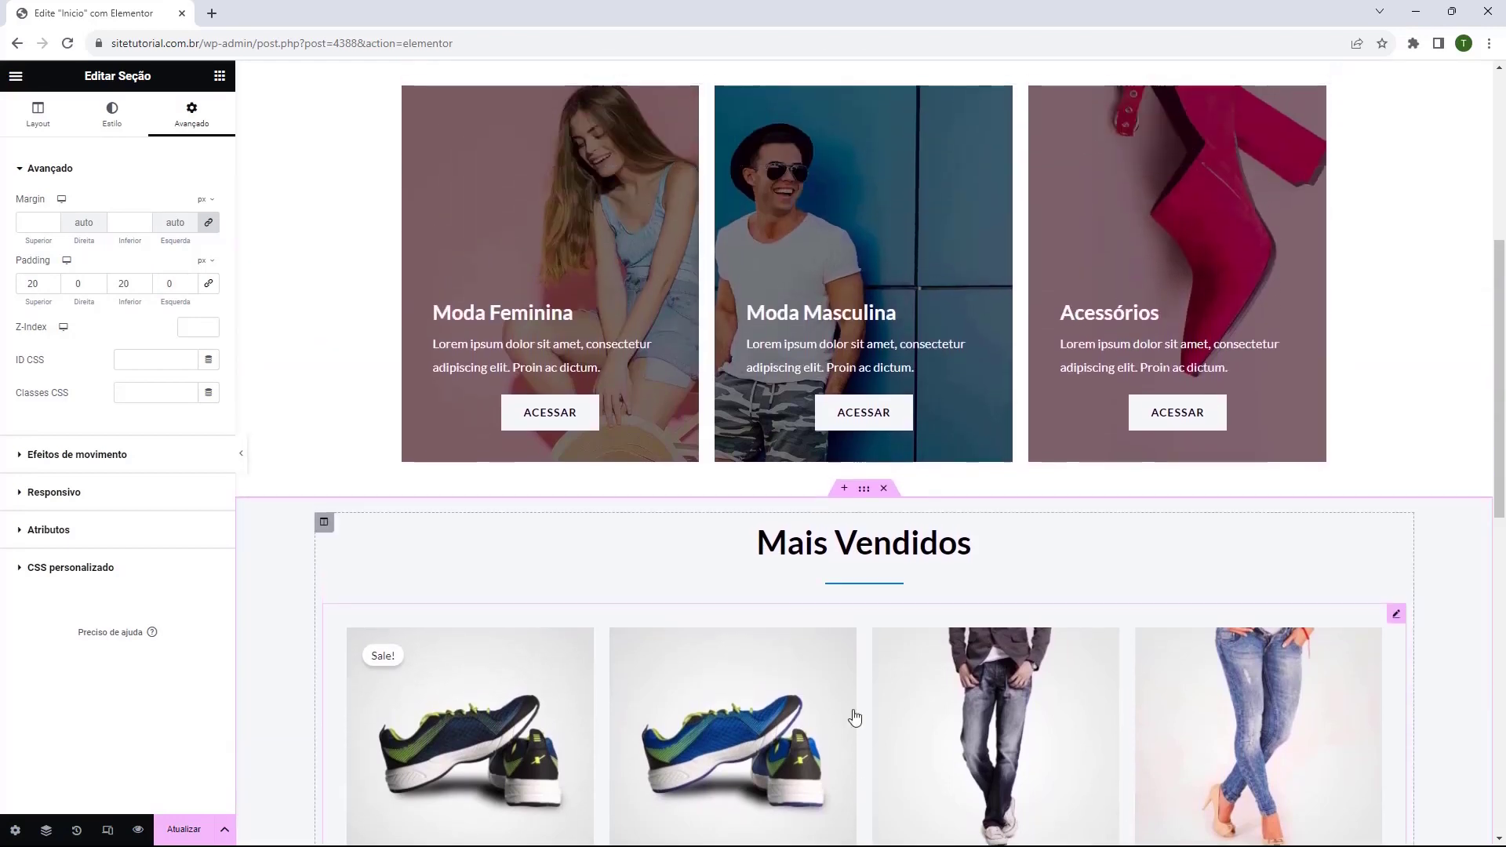
{"action": "scroll", "coordinate": [855, 718], "scroll_direction": "up", "scroll_amount": 1}
{"action": "scroll", "coordinate": [863, 667], "scroll_direction": "down", "scroll_amount": 2}
{"action": "scroll", "coordinate": [887, 612], "scroll_direction": "up", "scroll_amount": 3}
{"action": "scroll", "coordinate": [910, 573], "scroll_direction": "down", "scroll_amount": 1}
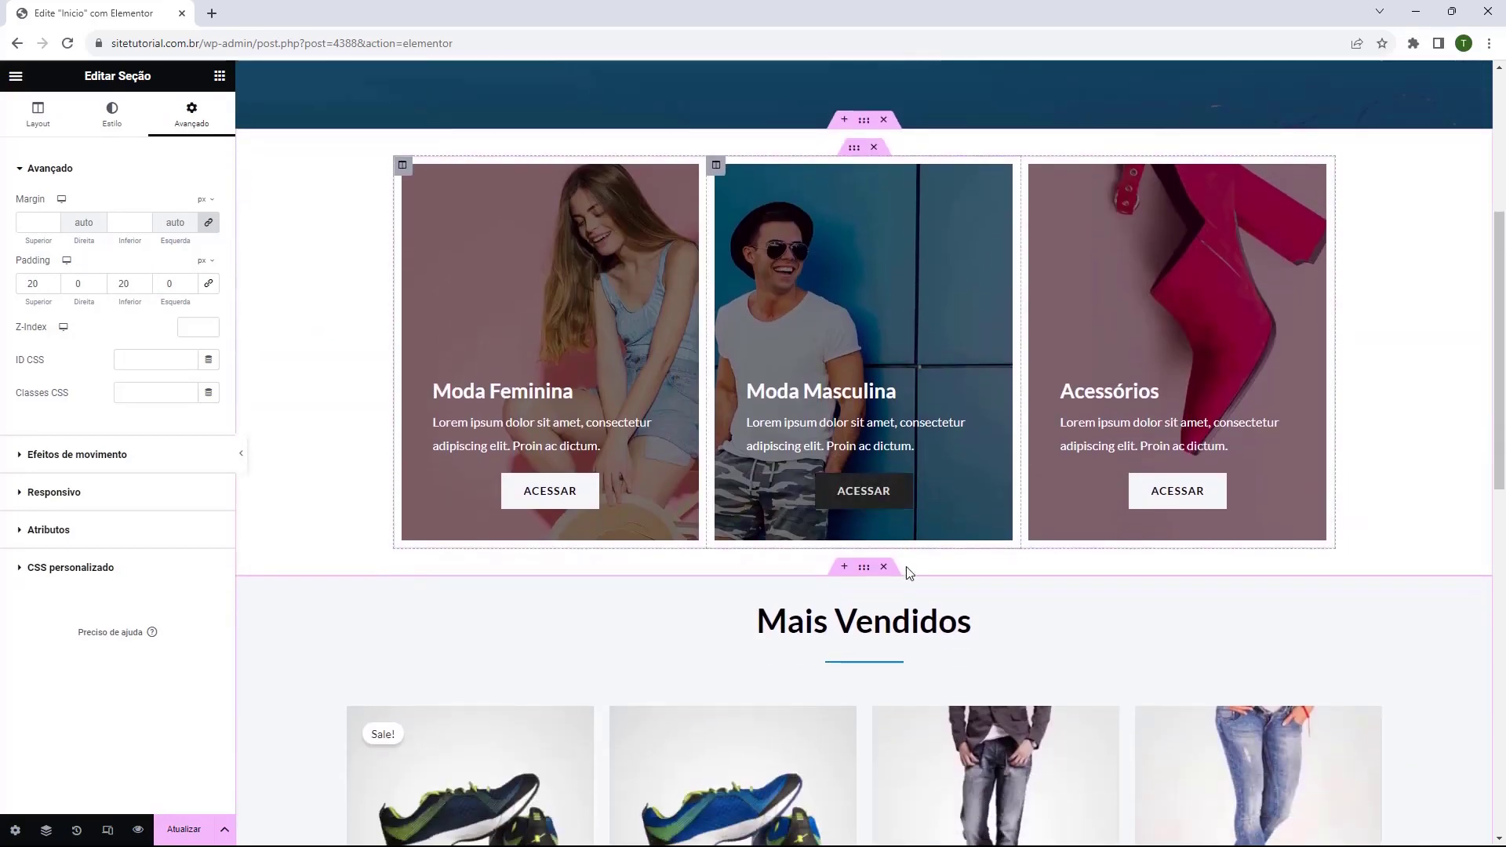
{"action": "scroll", "coordinate": [908, 573], "scroll_direction": "up", "scroll_amount": 1}
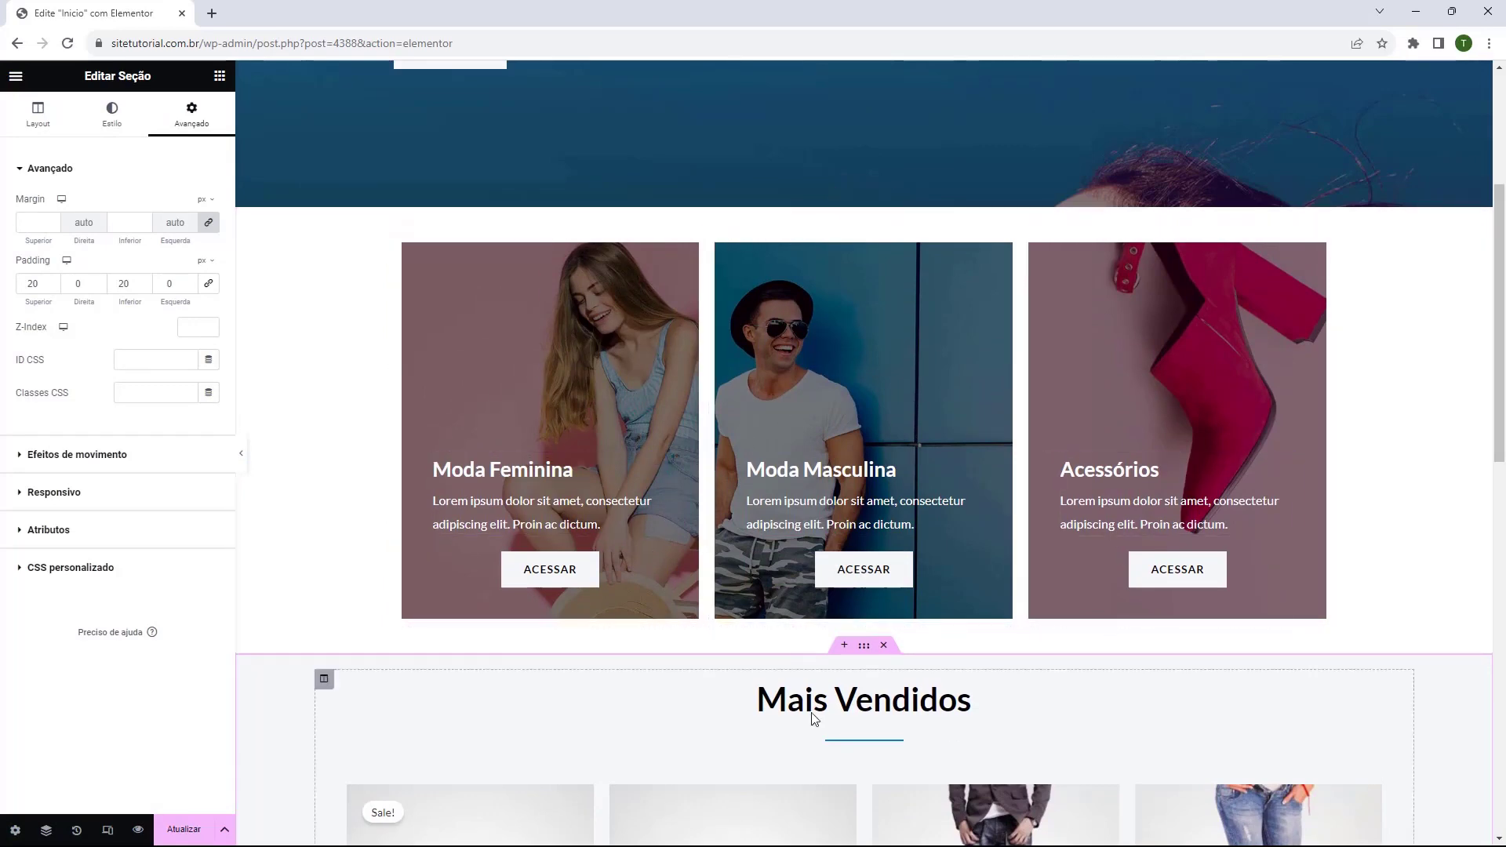
{"action": "scroll", "coordinate": [842, 375], "scroll_direction": "down", "scroll_amount": 3}
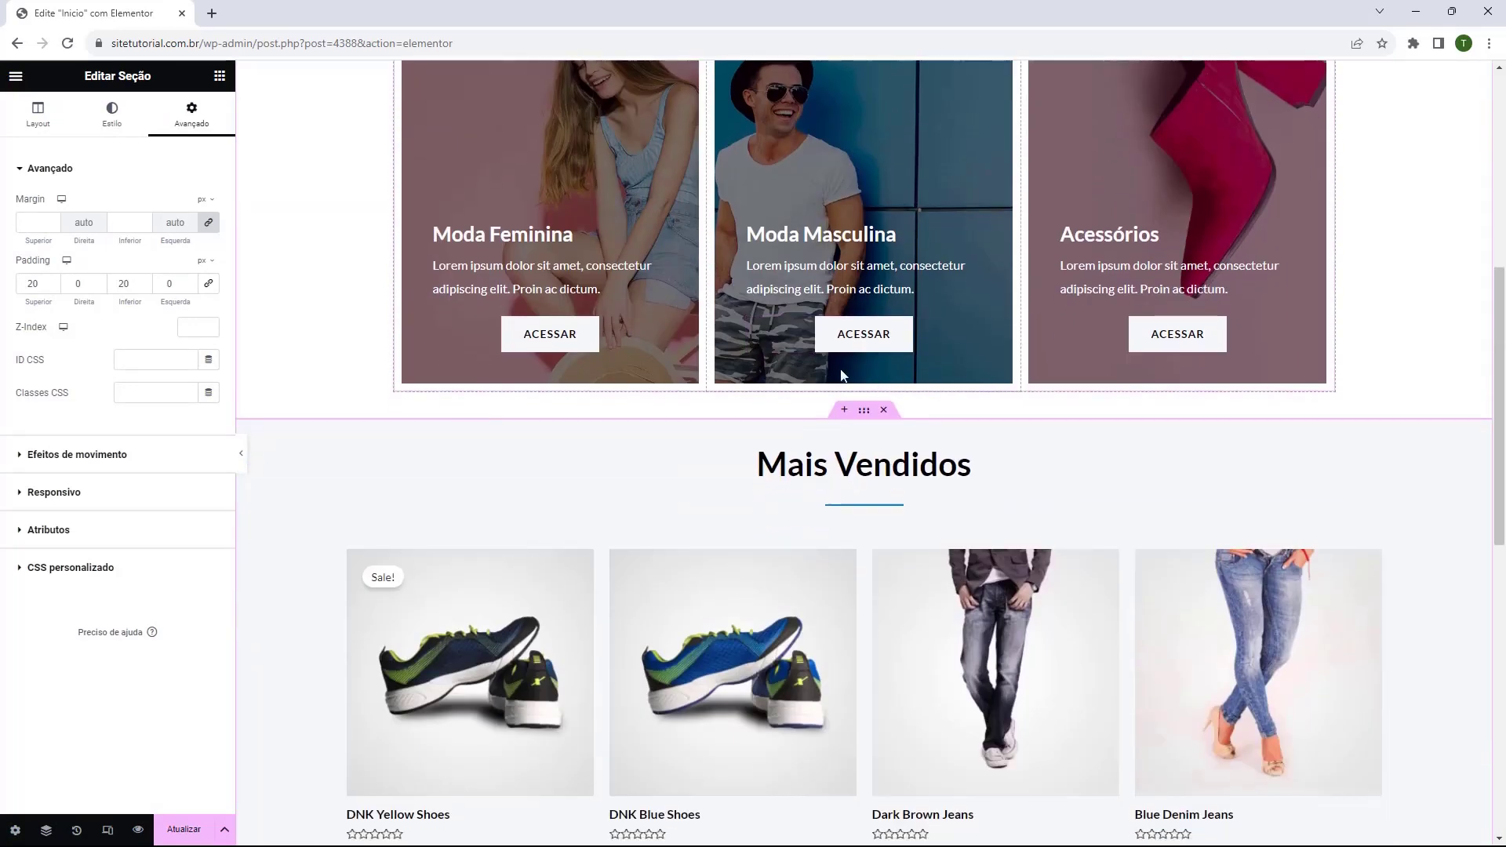
{"action": "scroll", "coordinate": [842, 375], "scroll_direction": "down", "scroll_amount": 5}
Move the section with the three promo cards below the "Mais Vendidos" product section
{"action": "scroll", "coordinate": [813, 604], "scroll_direction": "up", "scroll_amount": 9}
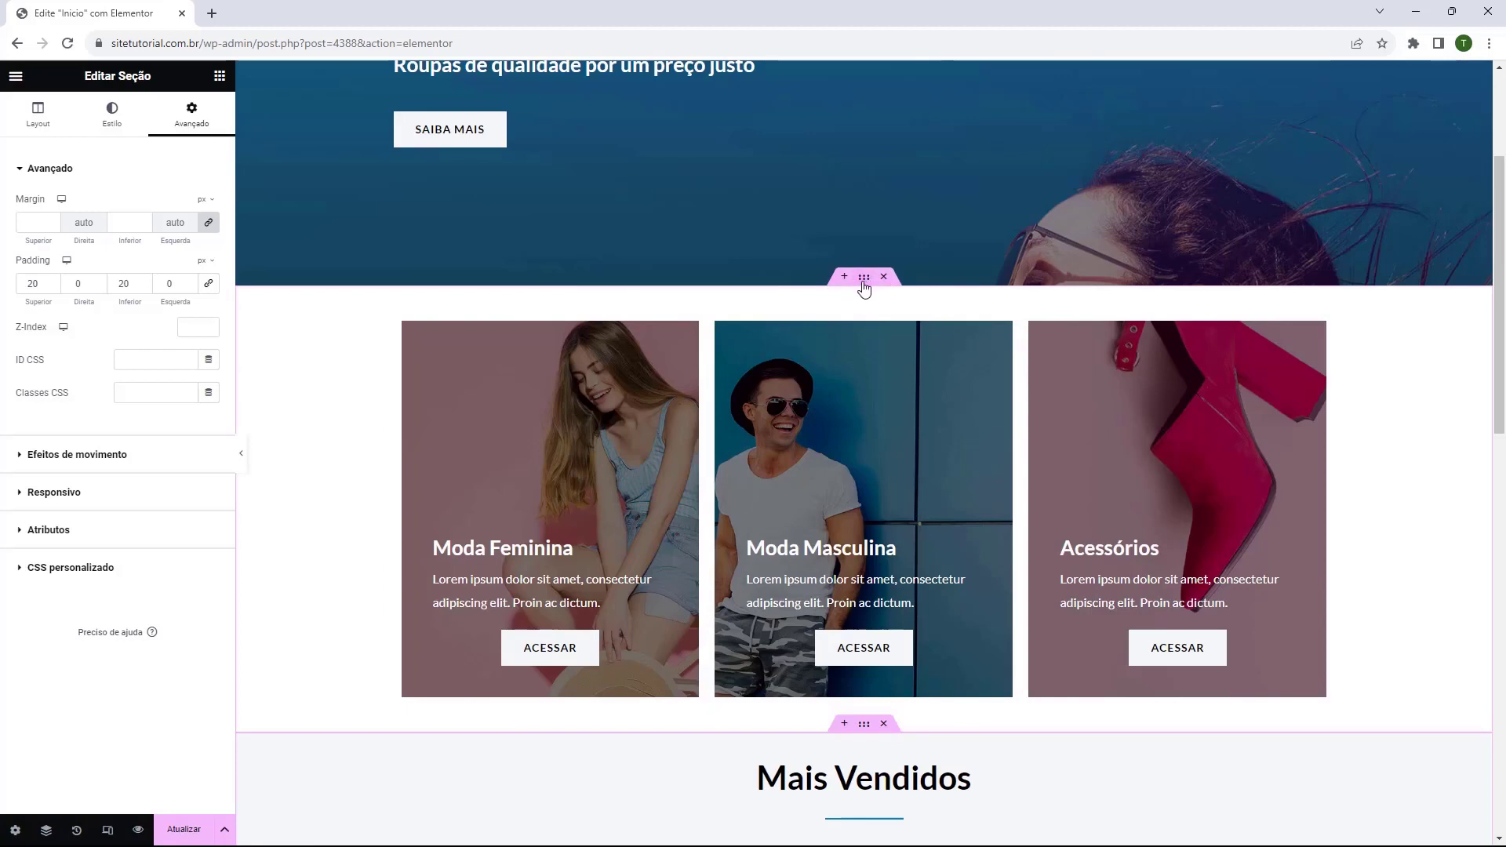
{"action": "left_click_drag", "start_coordinate": [863, 283], "coordinate": [832, 667]}
{"action": "scroll", "coordinate": [831, 651], "scroll_direction": "down", "scroll_amount": 7}
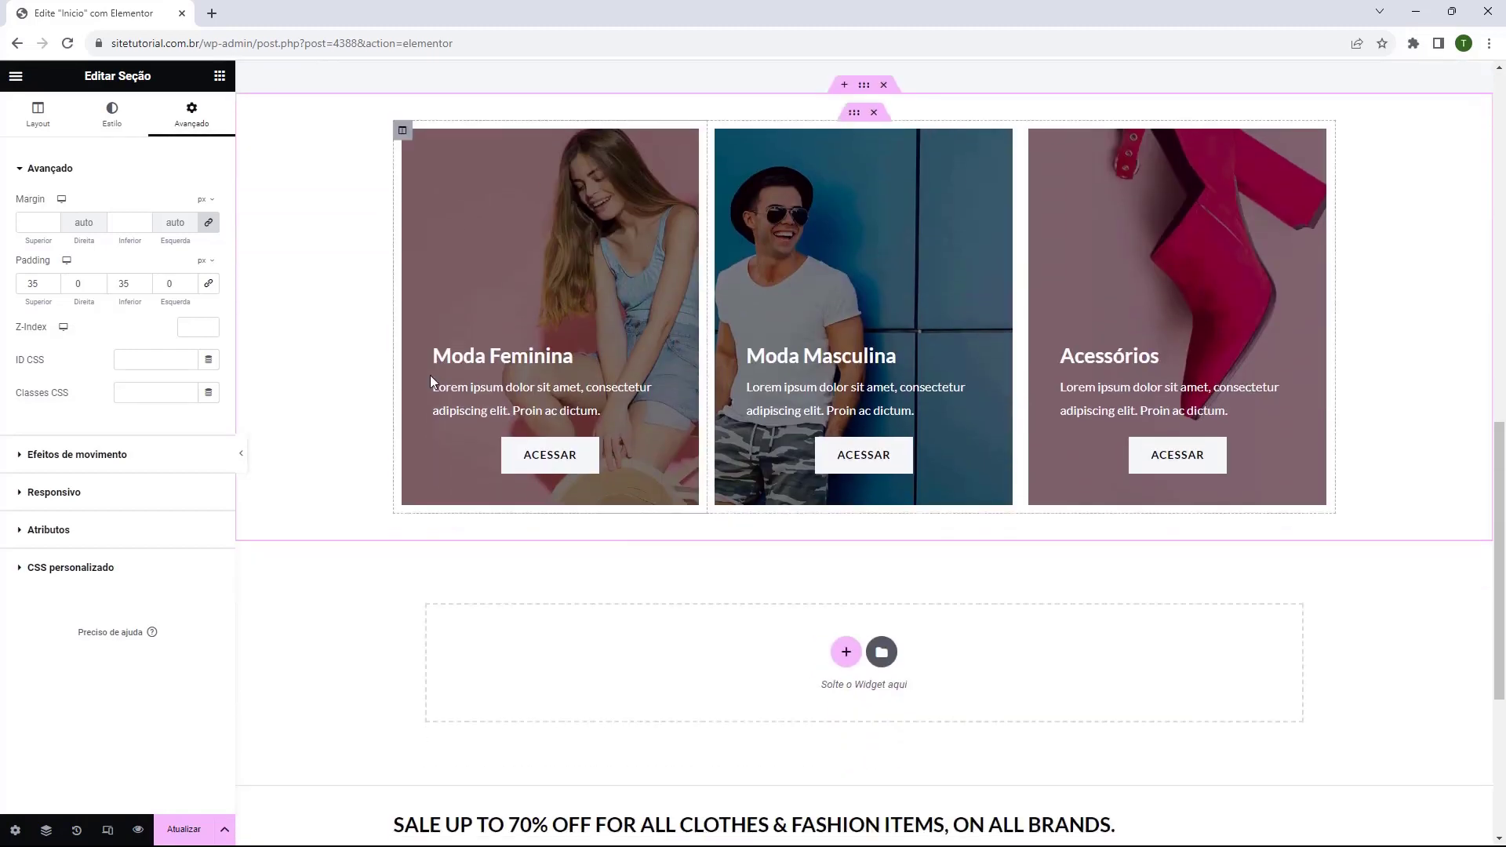
{"action": "scroll", "coordinate": [942, 644], "scroll_direction": "up", "scroll_amount": 8}
{"action": "scroll", "coordinate": [994, 637], "scroll_direction": "up", "scroll_amount": 3}
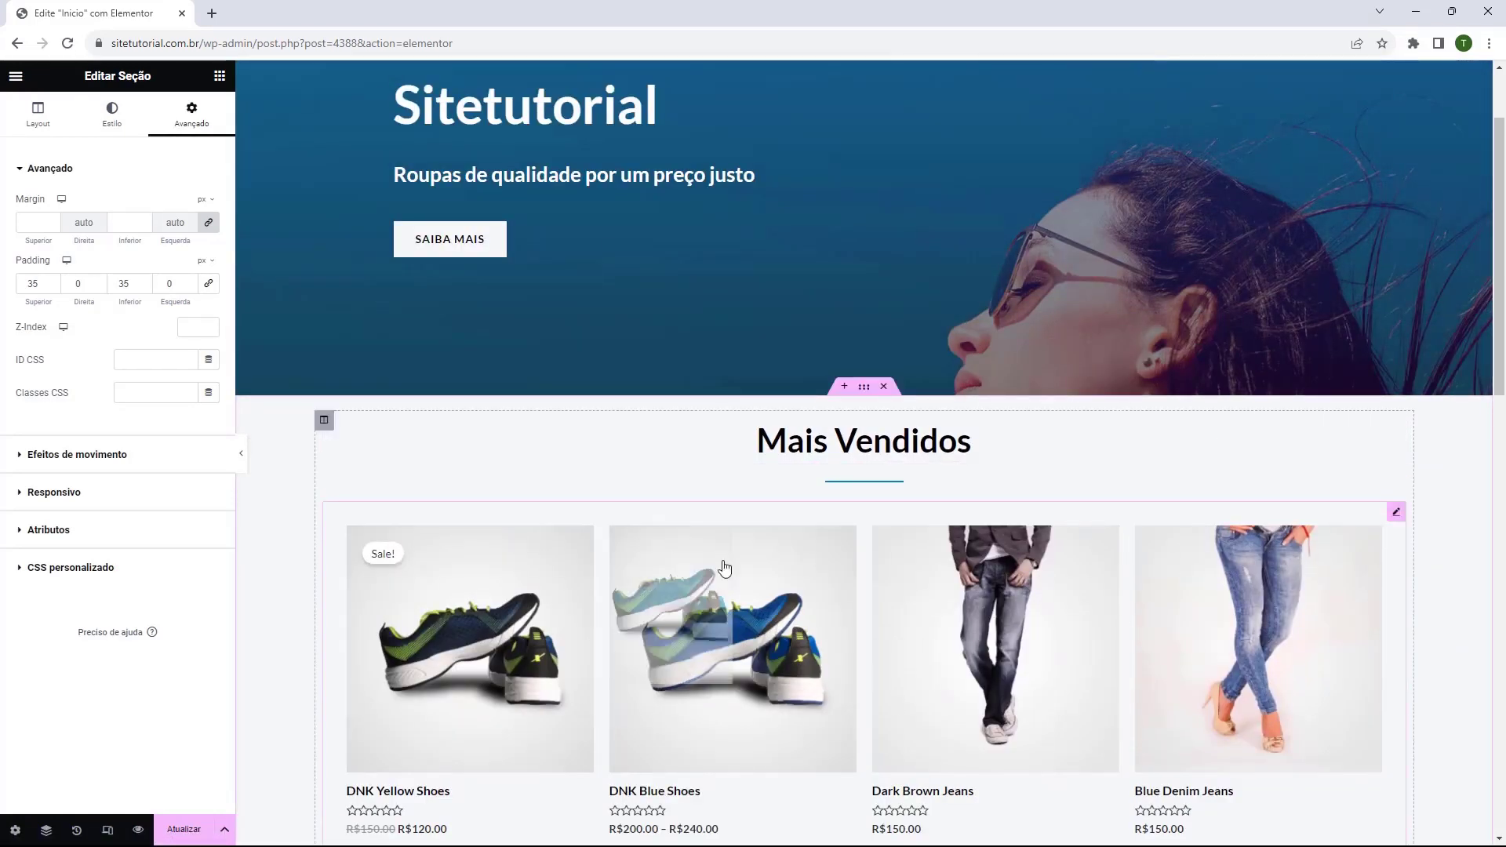
Insert a new container with four equal columns between the hero banner and the "Mais Vendidos" section
{"action": "scroll", "coordinate": [1013, 214], "scroll_direction": "up", "scroll_amount": 2}
{"action": "scroll", "coordinate": [830, 434], "scroll_direction": "down", "scroll_amount": 1}
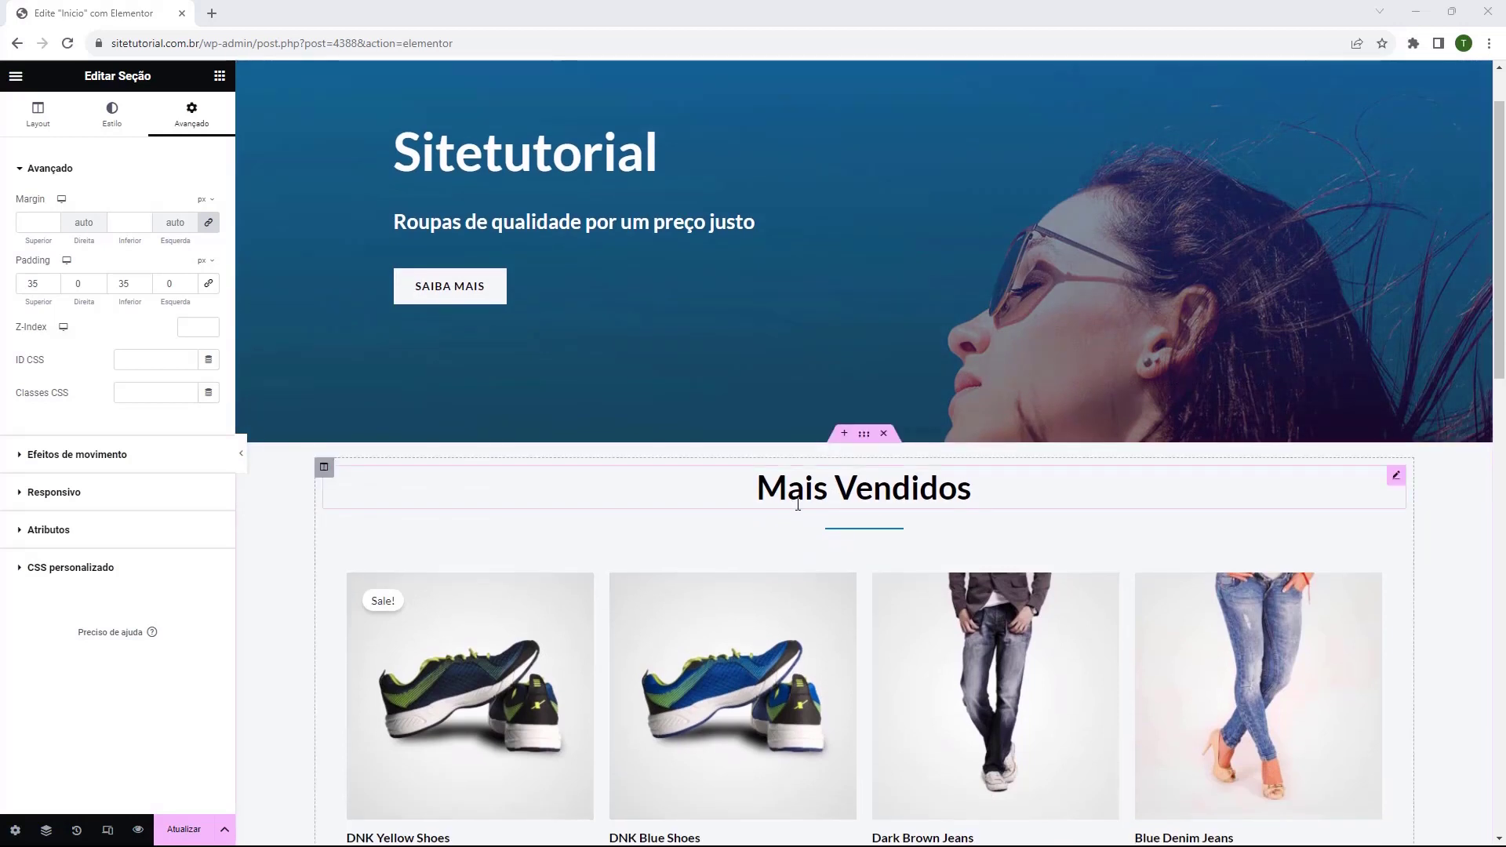
{"action": "left_click", "coordinate": [844, 435]}
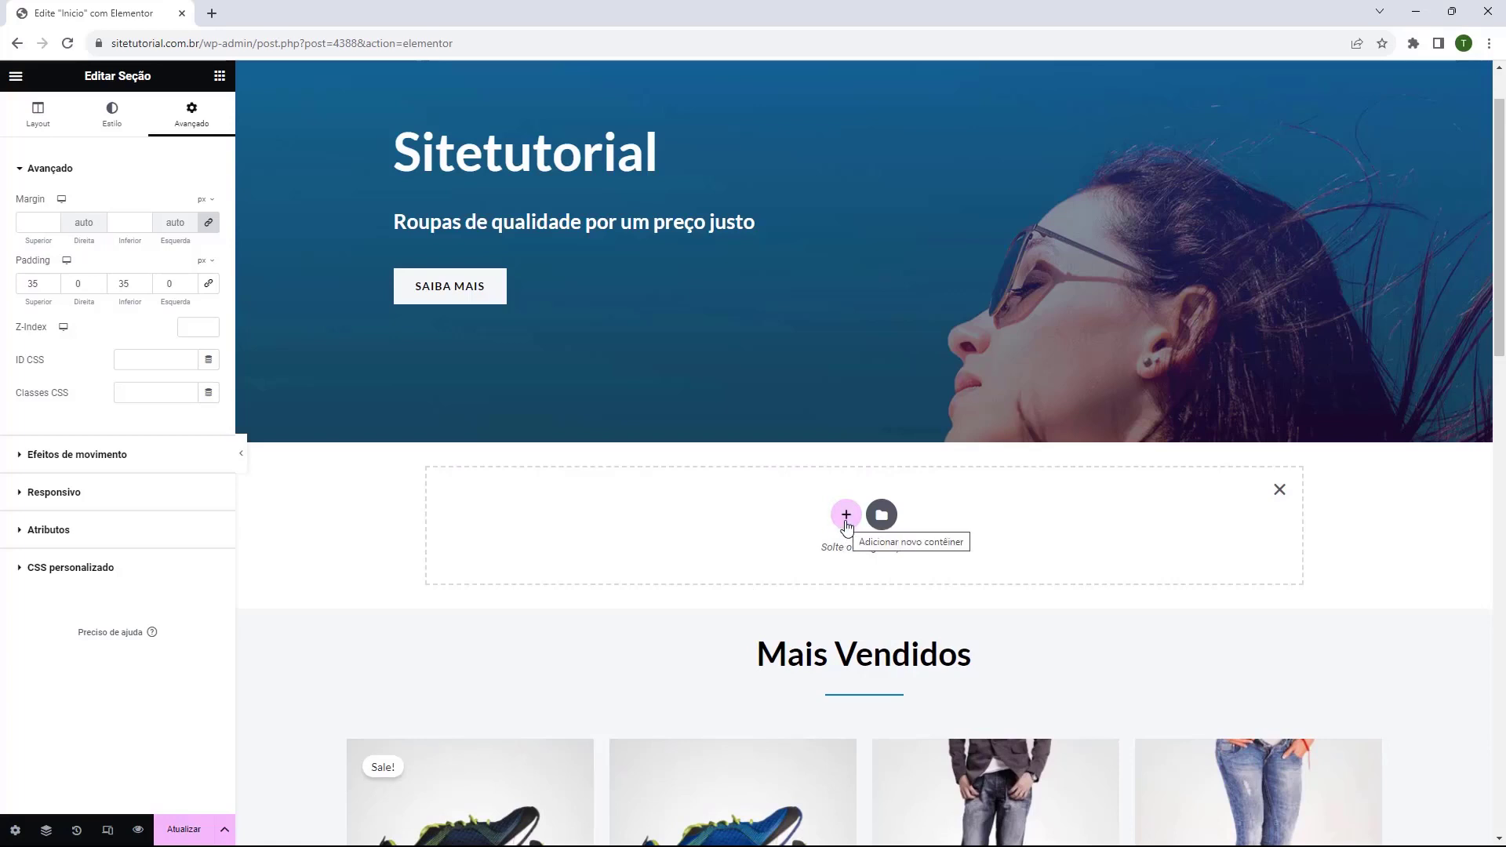
{"action": "left_click", "coordinate": [846, 521]}
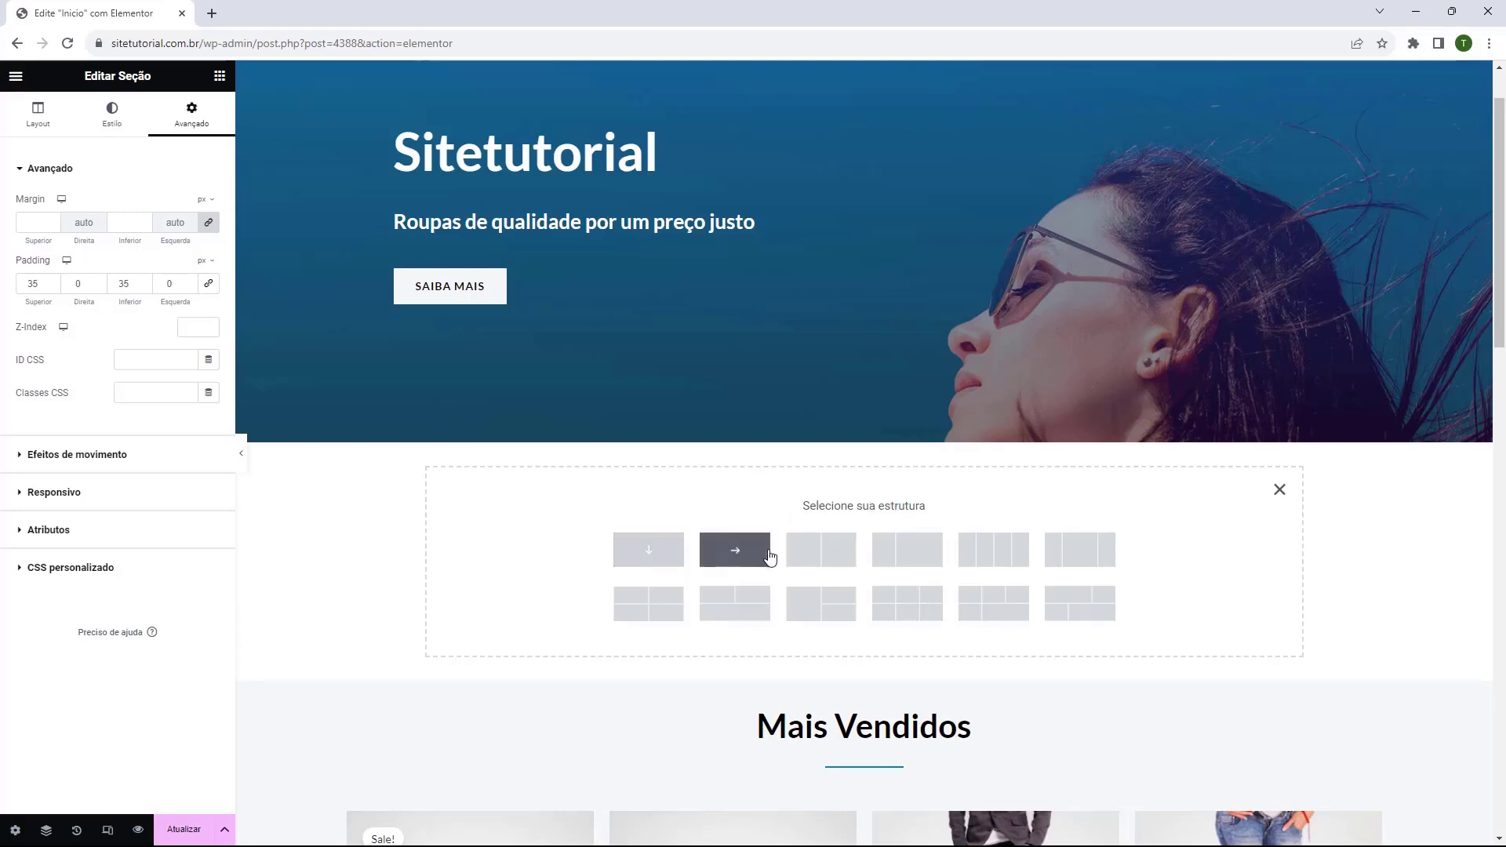
{"action": "left_click", "coordinate": [991, 553]}
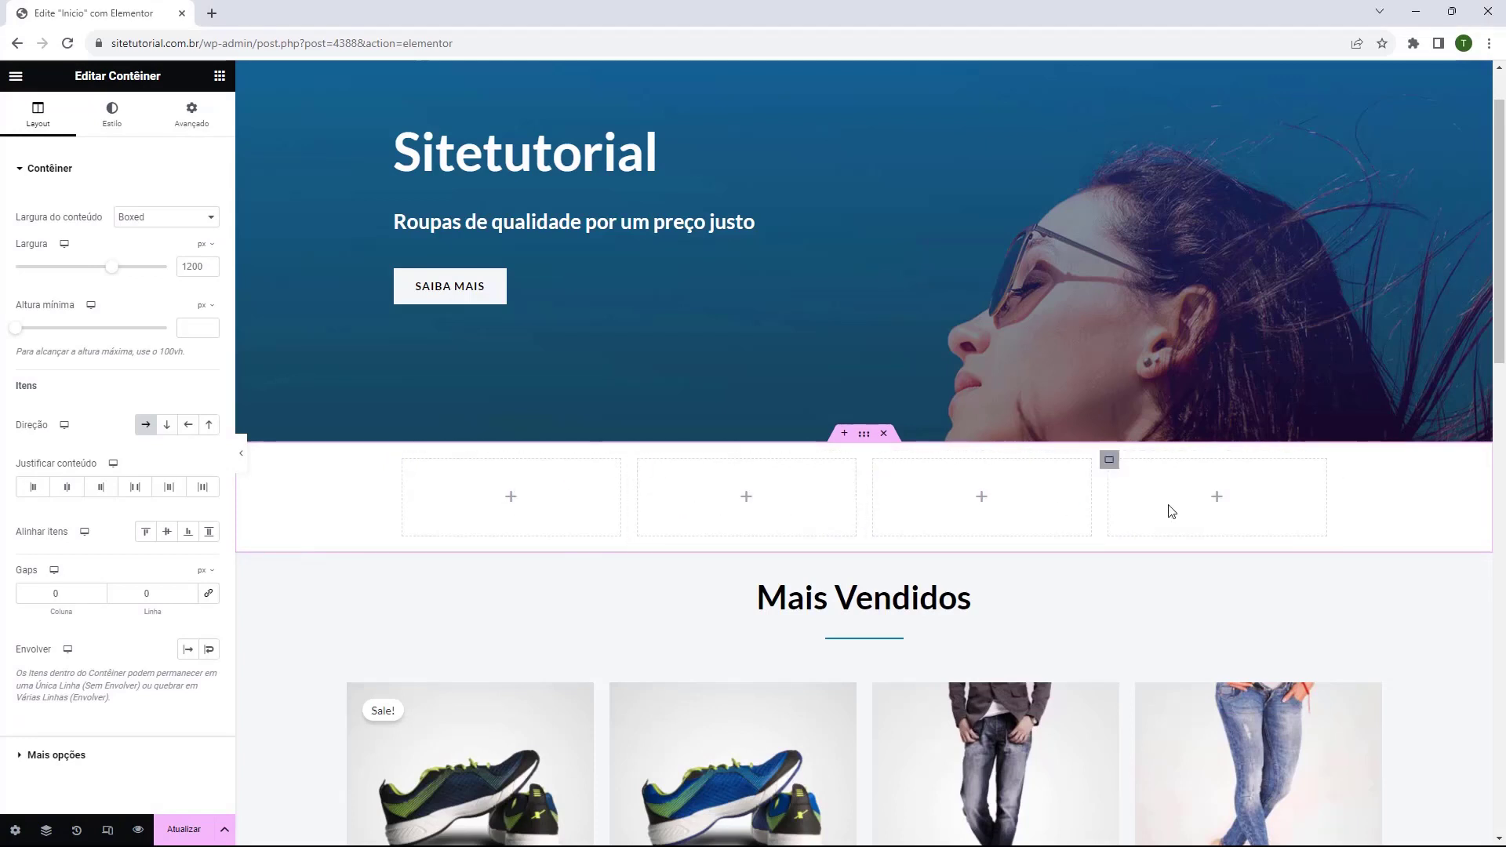
Add an icon box to the first column, titled "PAGUE PELO PIX" with the description "Ganhe 5% OFF em pagamentos via PIX"
{"action": "left_click", "coordinate": [219, 76]}
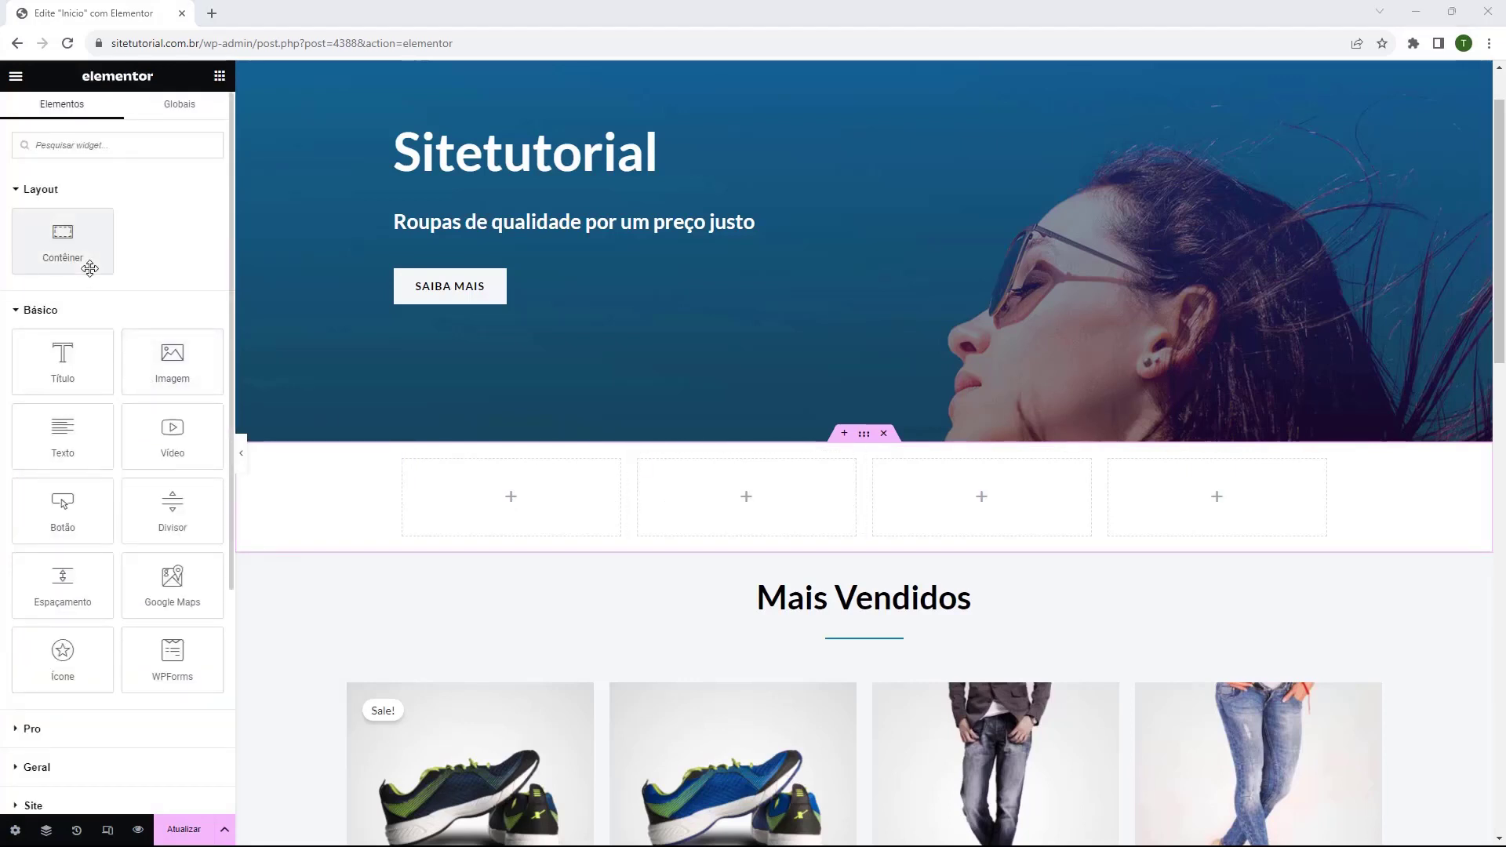
{"action": "scroll", "coordinate": [111, 266], "scroll_direction": "down", "scroll_amount": 2}
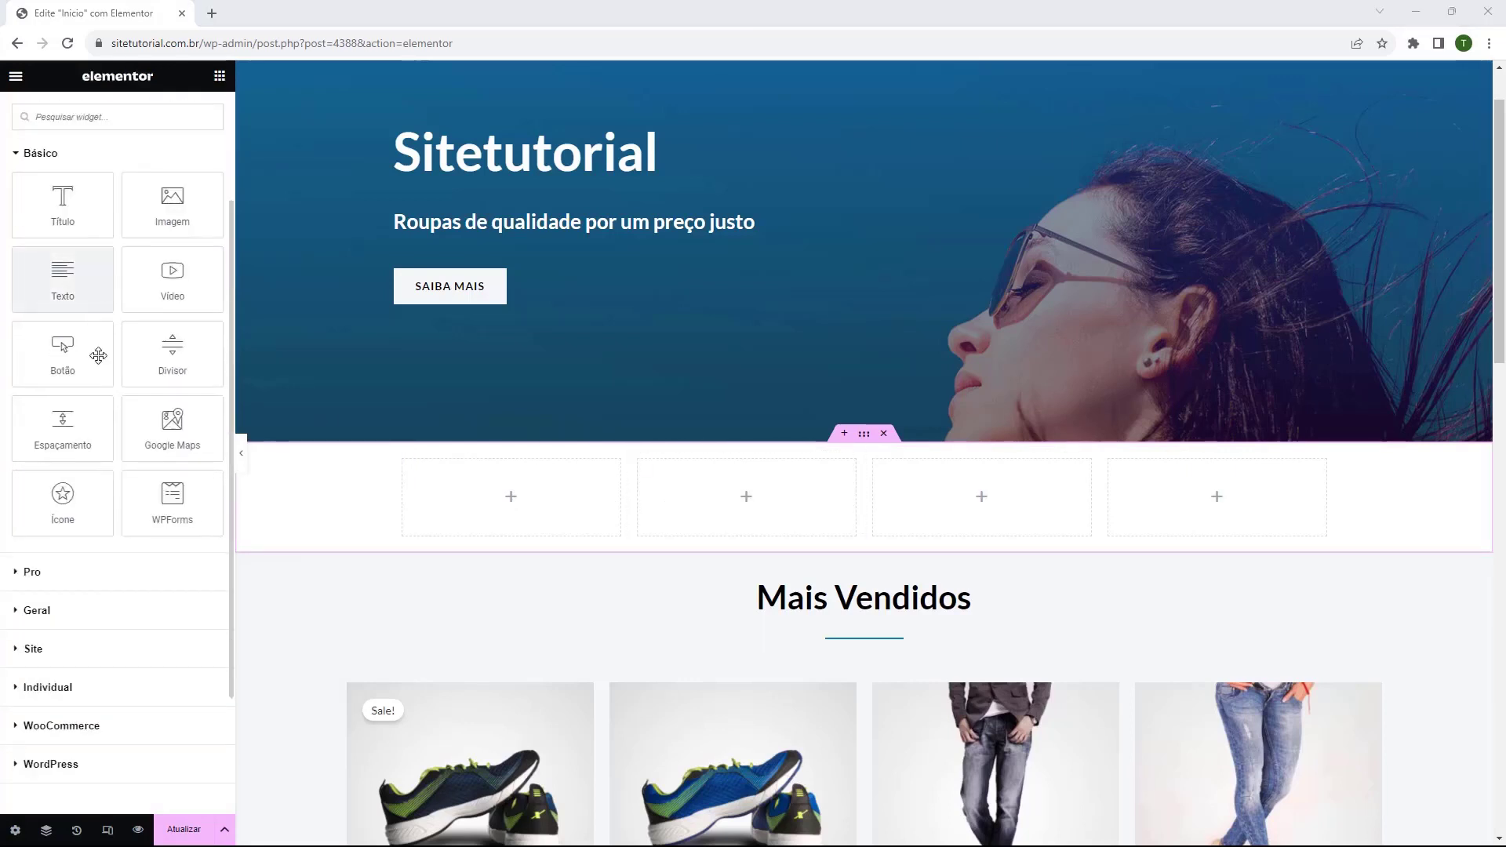
{"action": "left_click", "coordinate": [24, 611]}
{"action": "scroll", "coordinate": [71, 416], "scroll_direction": "down", "scroll_amount": 4}
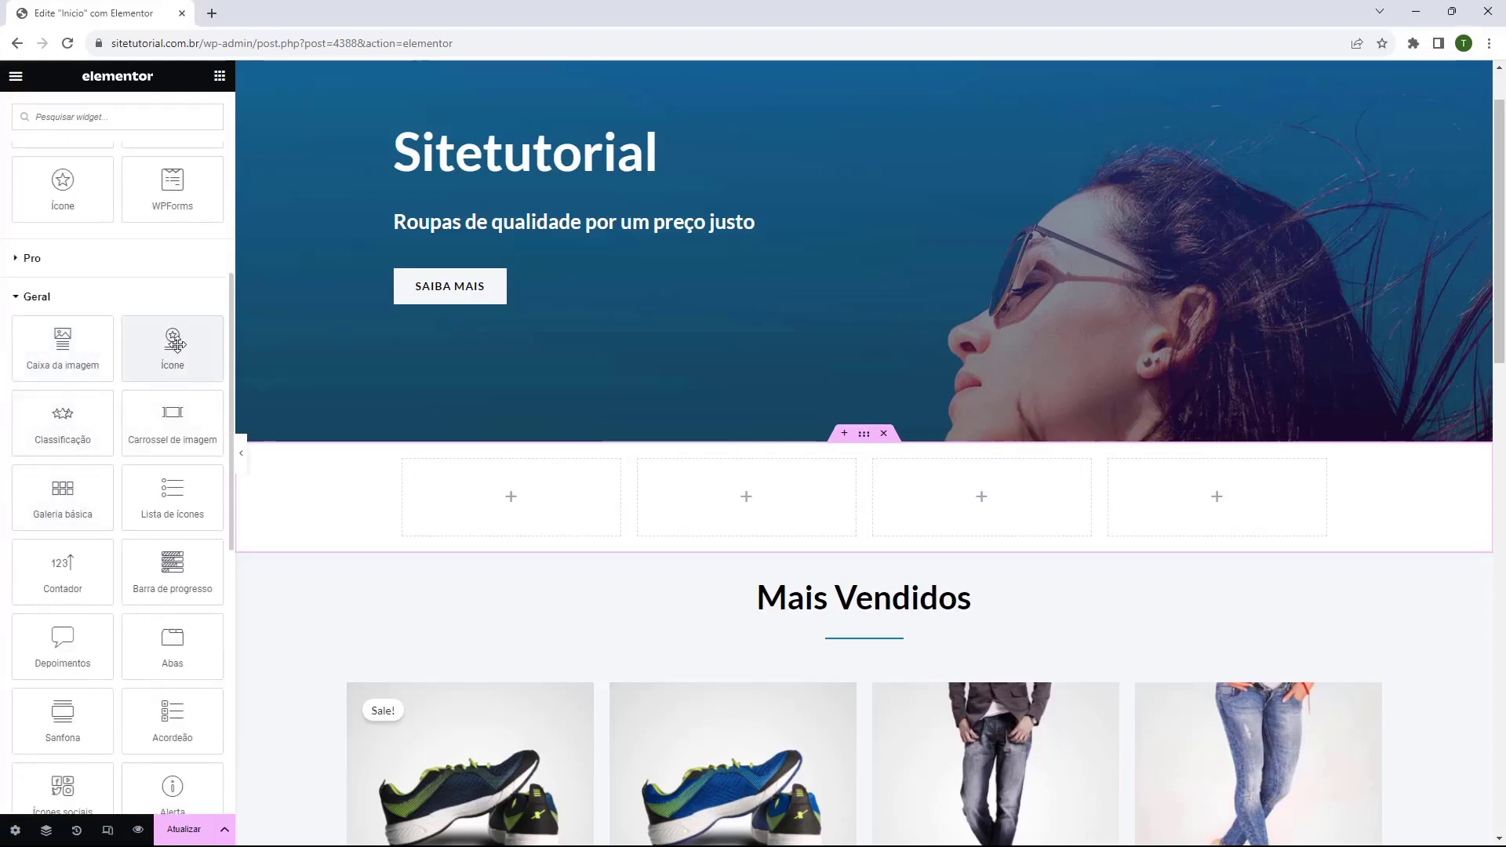
{"action": "left_click_drag", "start_coordinate": [157, 345], "coordinate": [499, 497]}
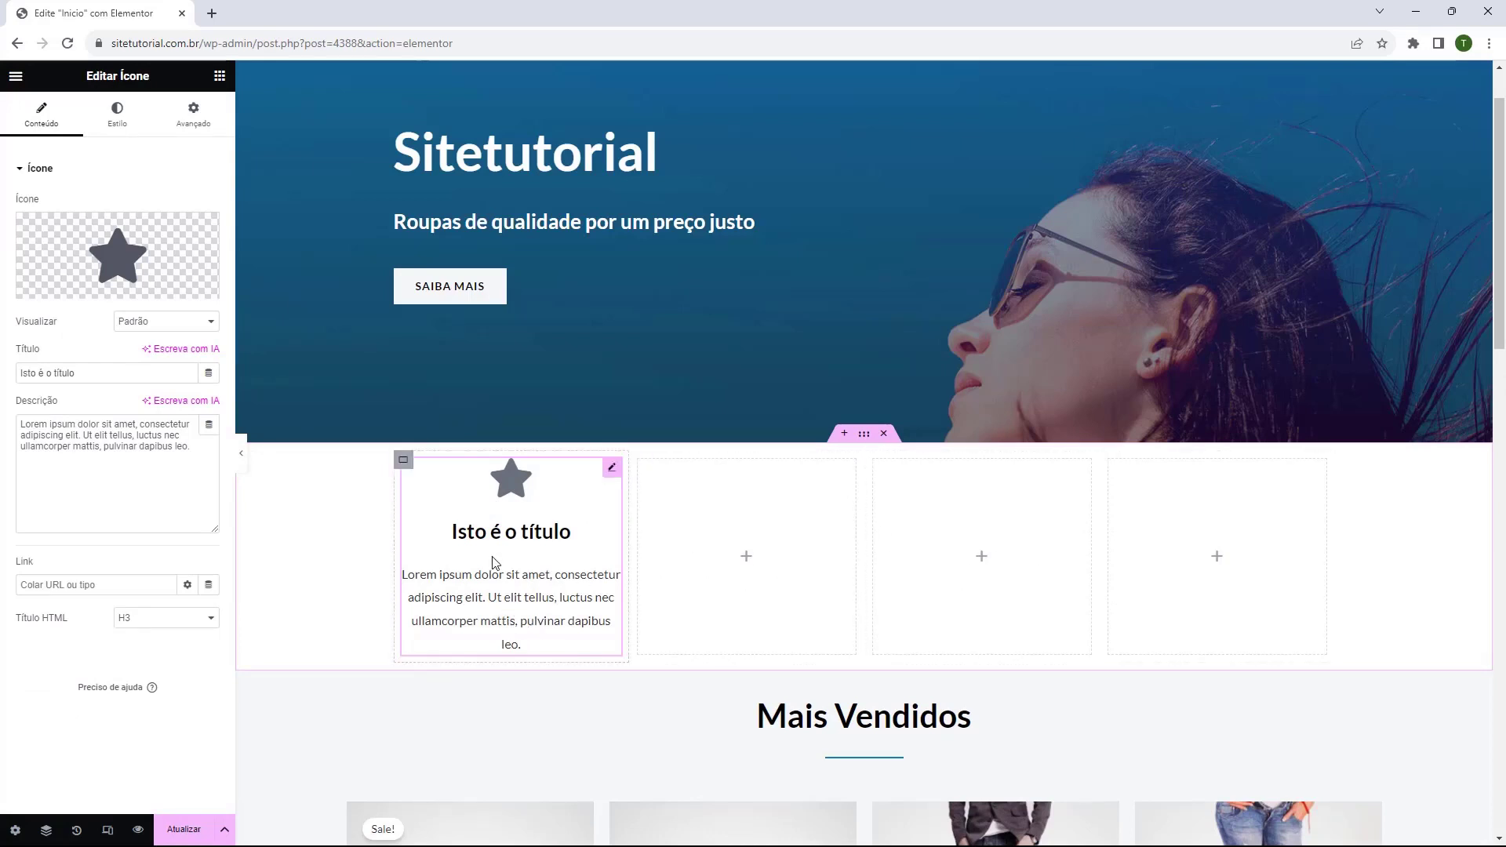
{"action": "mouse_move", "coordinate": [146, 241]}
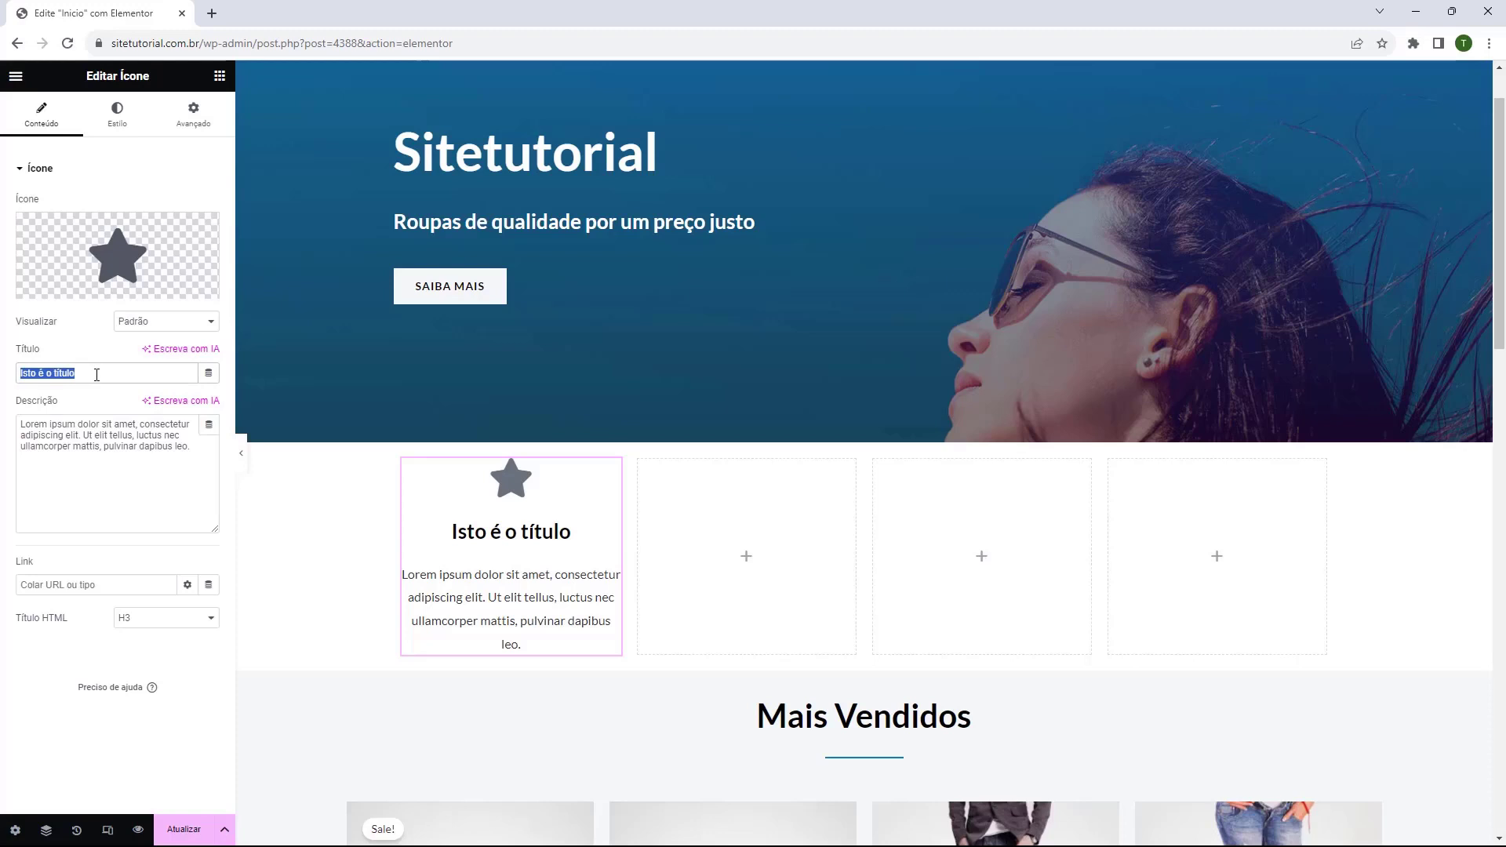
{"action": "type", "text": "PAGUE PELO PIX"}
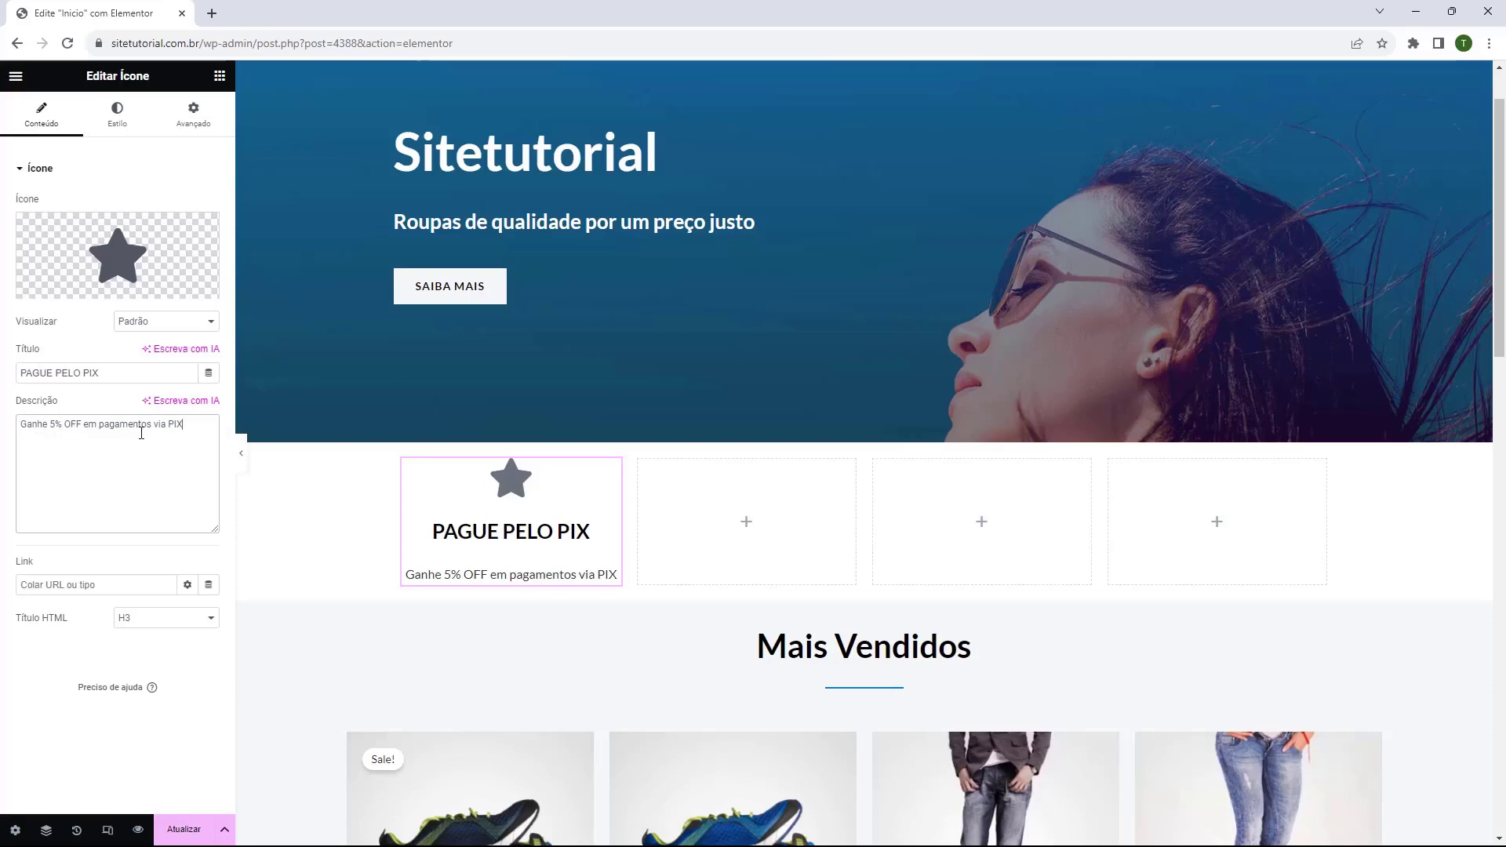
Replace the PIX box's star with the wavy money bill icon, searching the icon library for "money"
{"action": "mouse_move", "coordinate": [119, 250]}
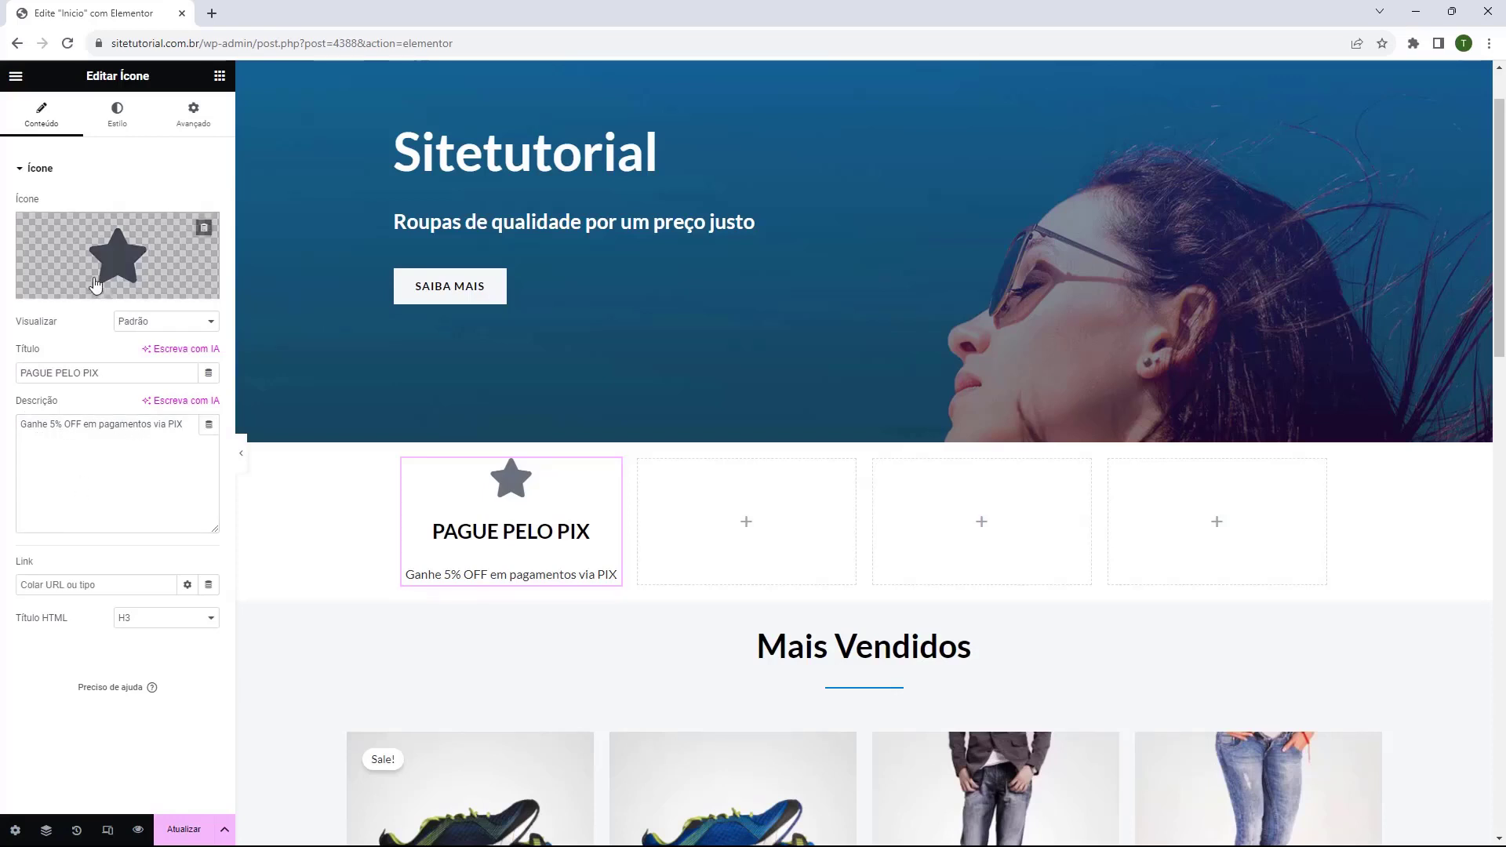
{"action": "left_click", "coordinate": [119, 246]}
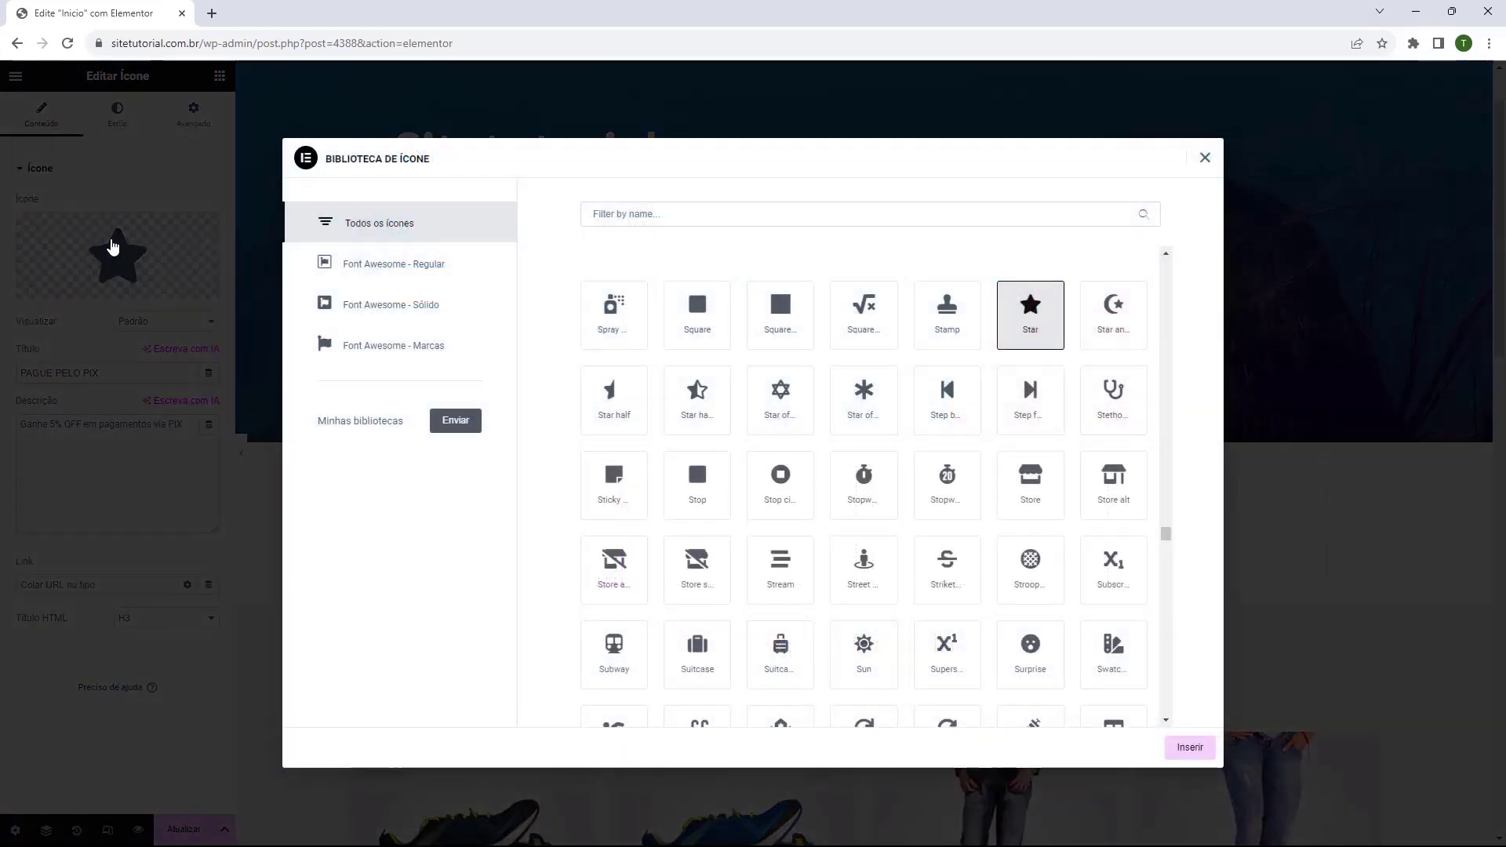
{"action": "scroll", "coordinate": [696, 337], "scroll_direction": "down", "scroll_amount": 12}
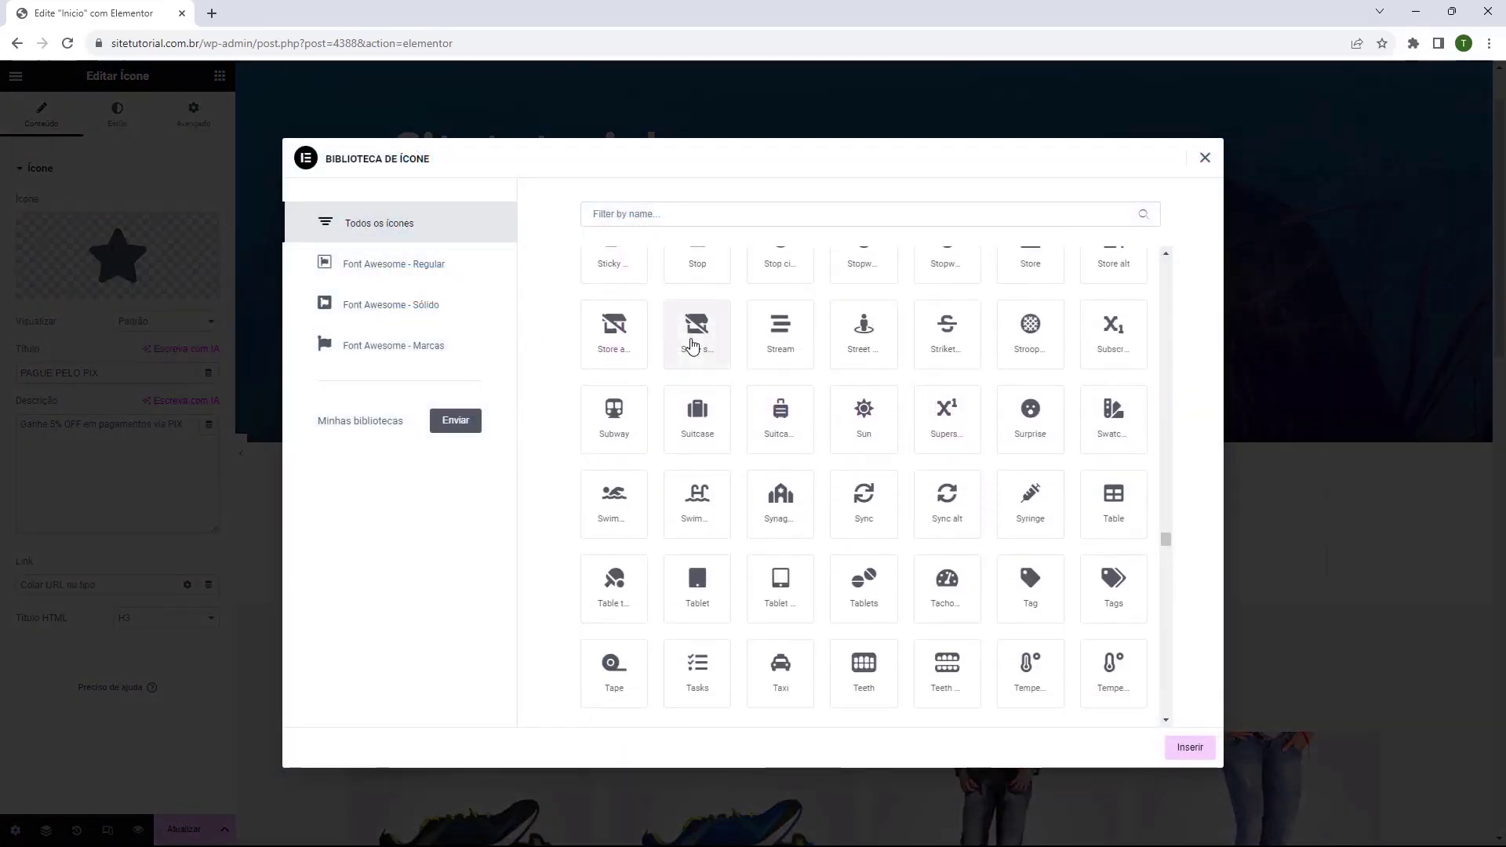
{"action": "scroll", "coordinate": [659, 351], "scroll_direction": "down", "scroll_amount": 15}
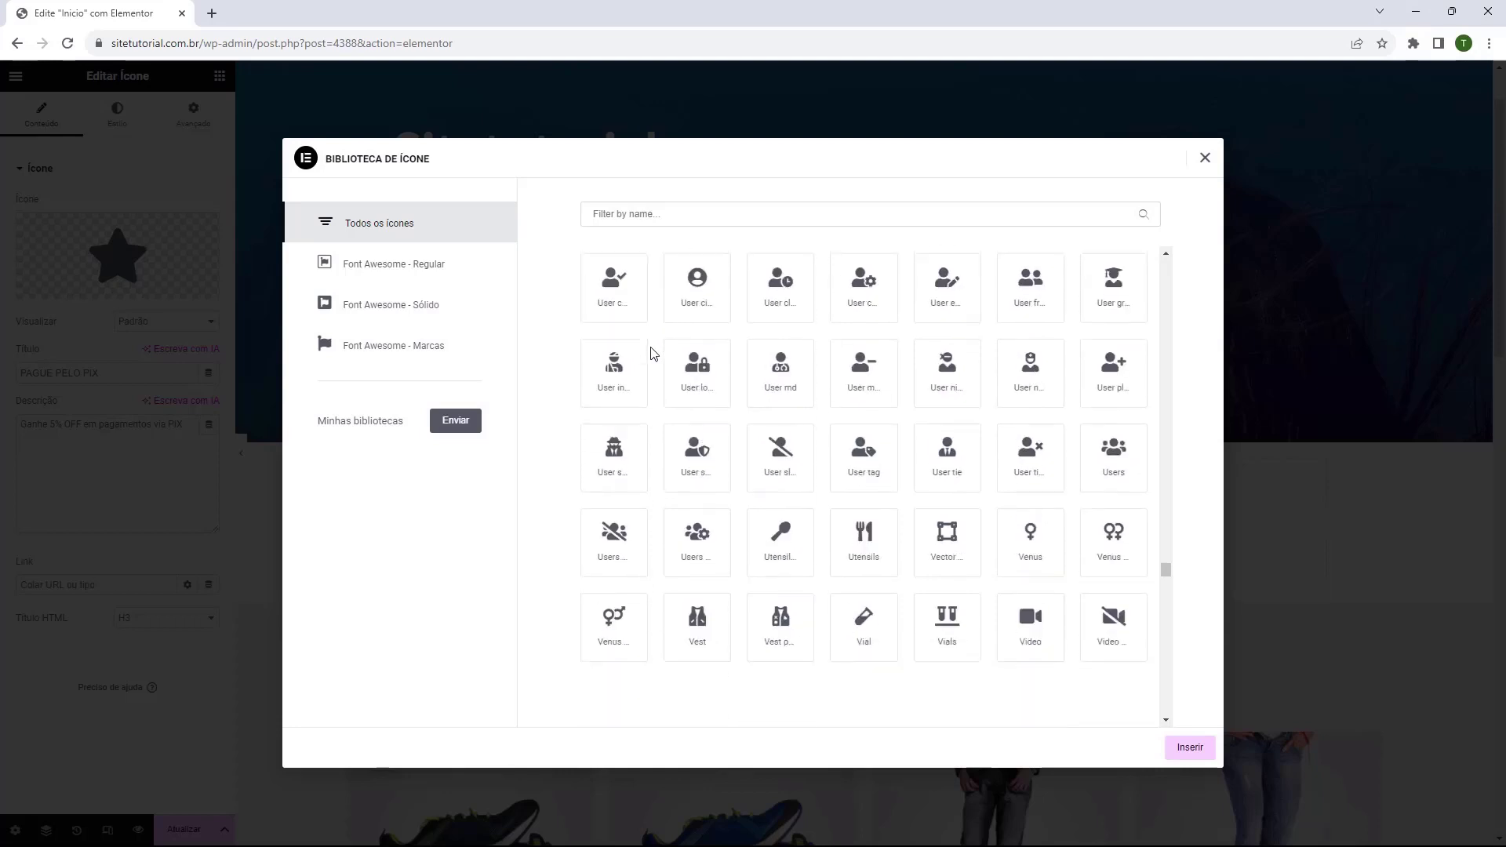
{"action": "scroll", "coordinate": [649, 353], "scroll_direction": "down", "scroll_amount": 15}
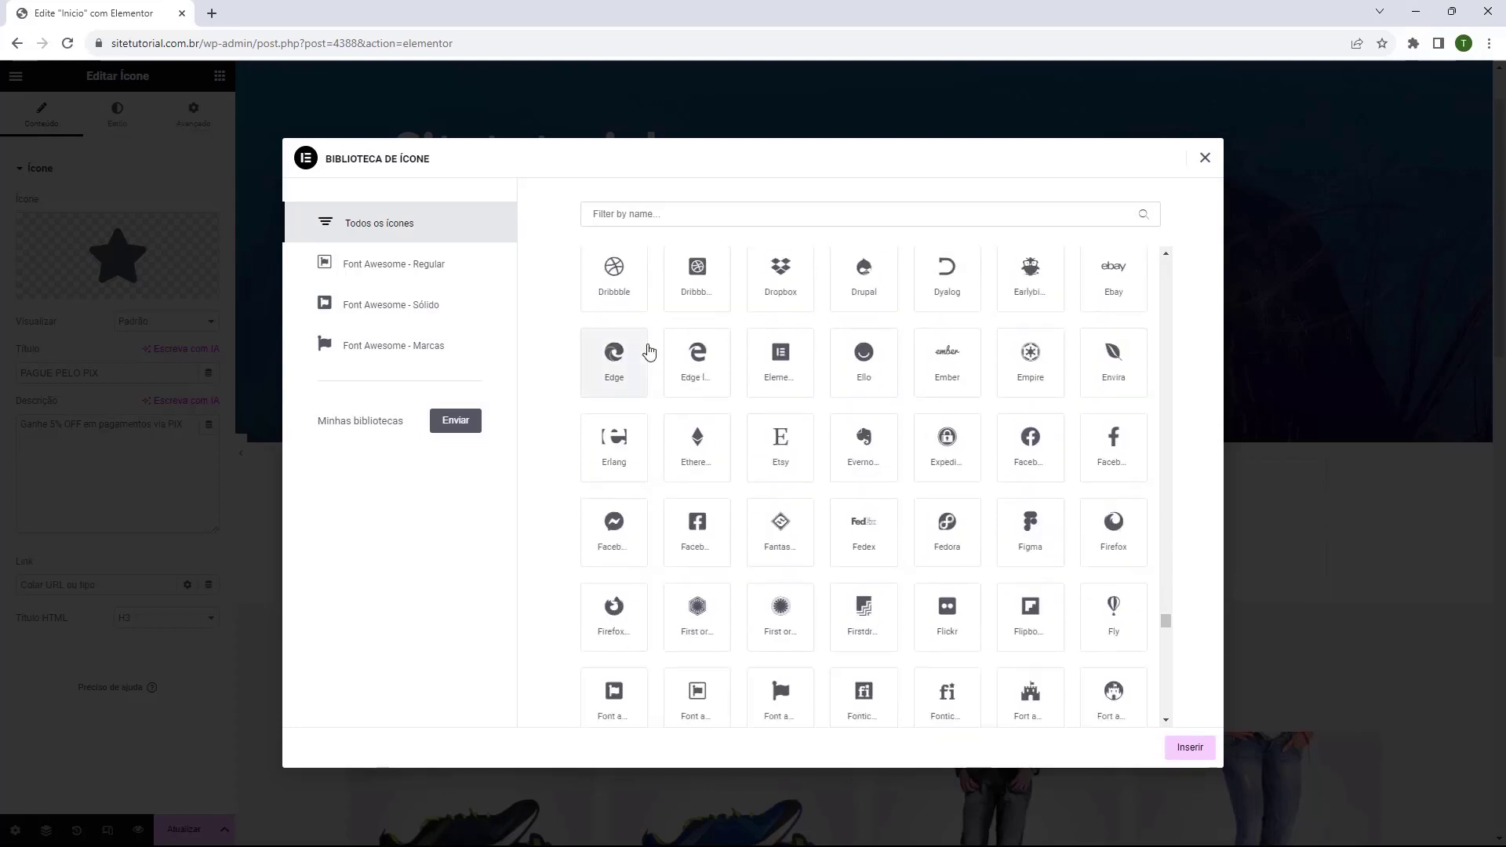
{"action": "scroll", "coordinate": [782, 493], "scroll_direction": "down", "scroll_amount": 14}
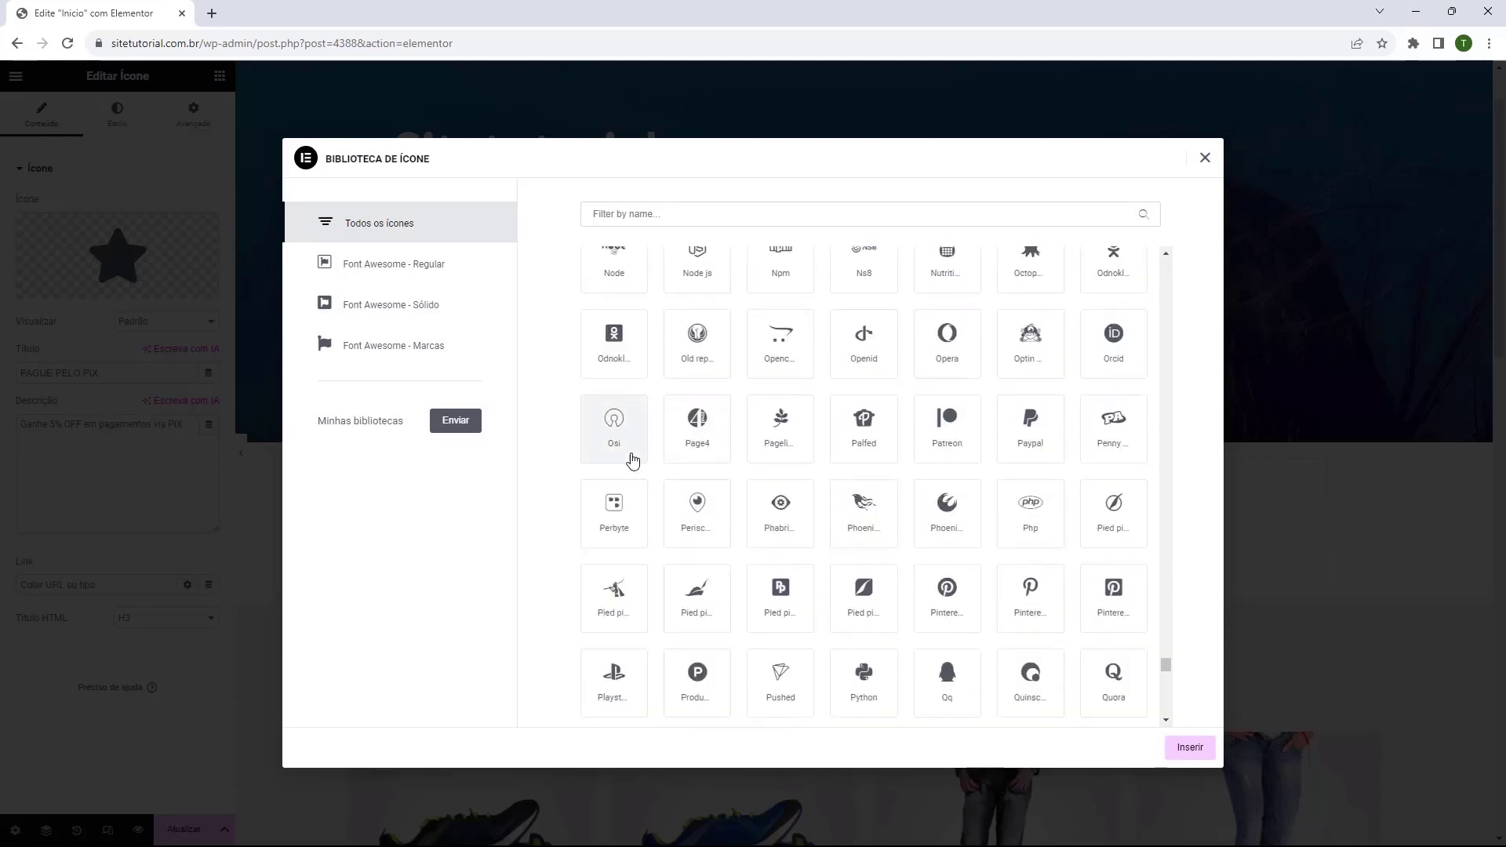
{"action": "scroll", "coordinate": [628, 453], "scroll_direction": "up", "scroll_amount": 11}
{"action": "scroll", "coordinate": [629, 453], "scroll_direction": "up", "scroll_amount": 17}
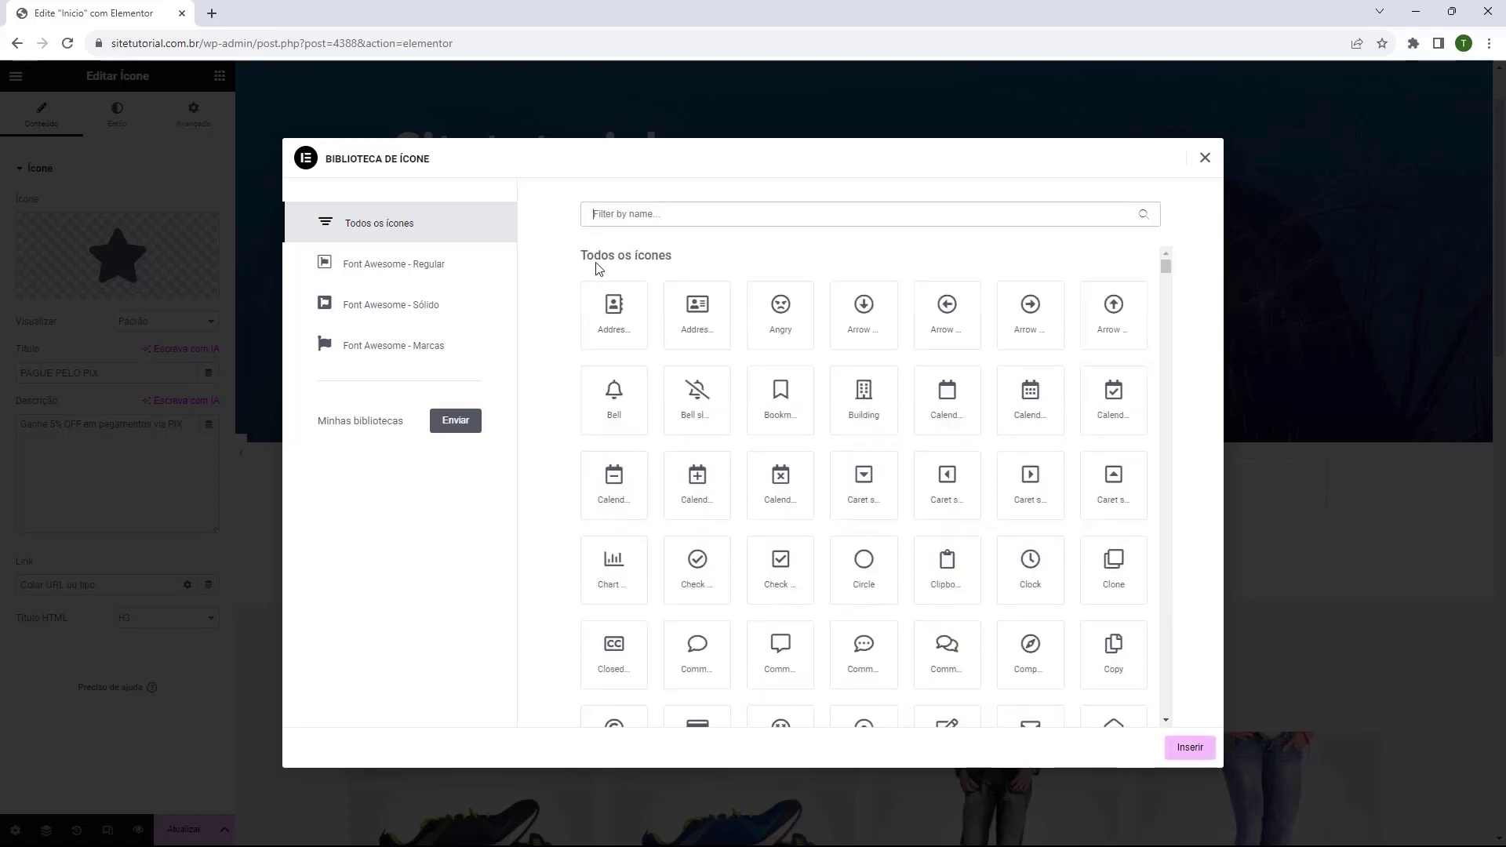
{"action": "left_click", "coordinate": [564, 281]}
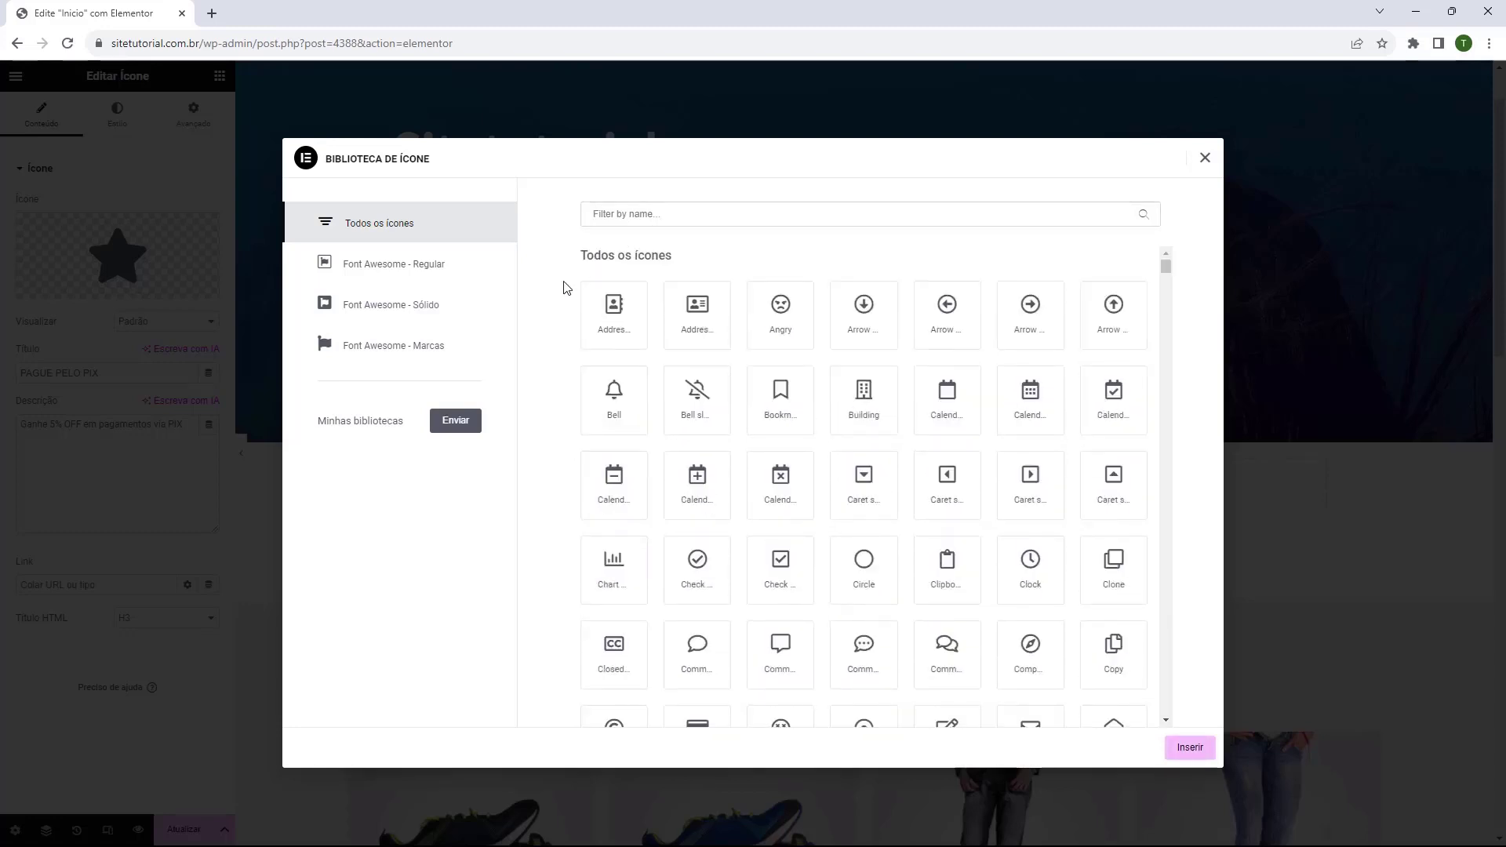
{"action": "left_click", "coordinate": [648, 216]}
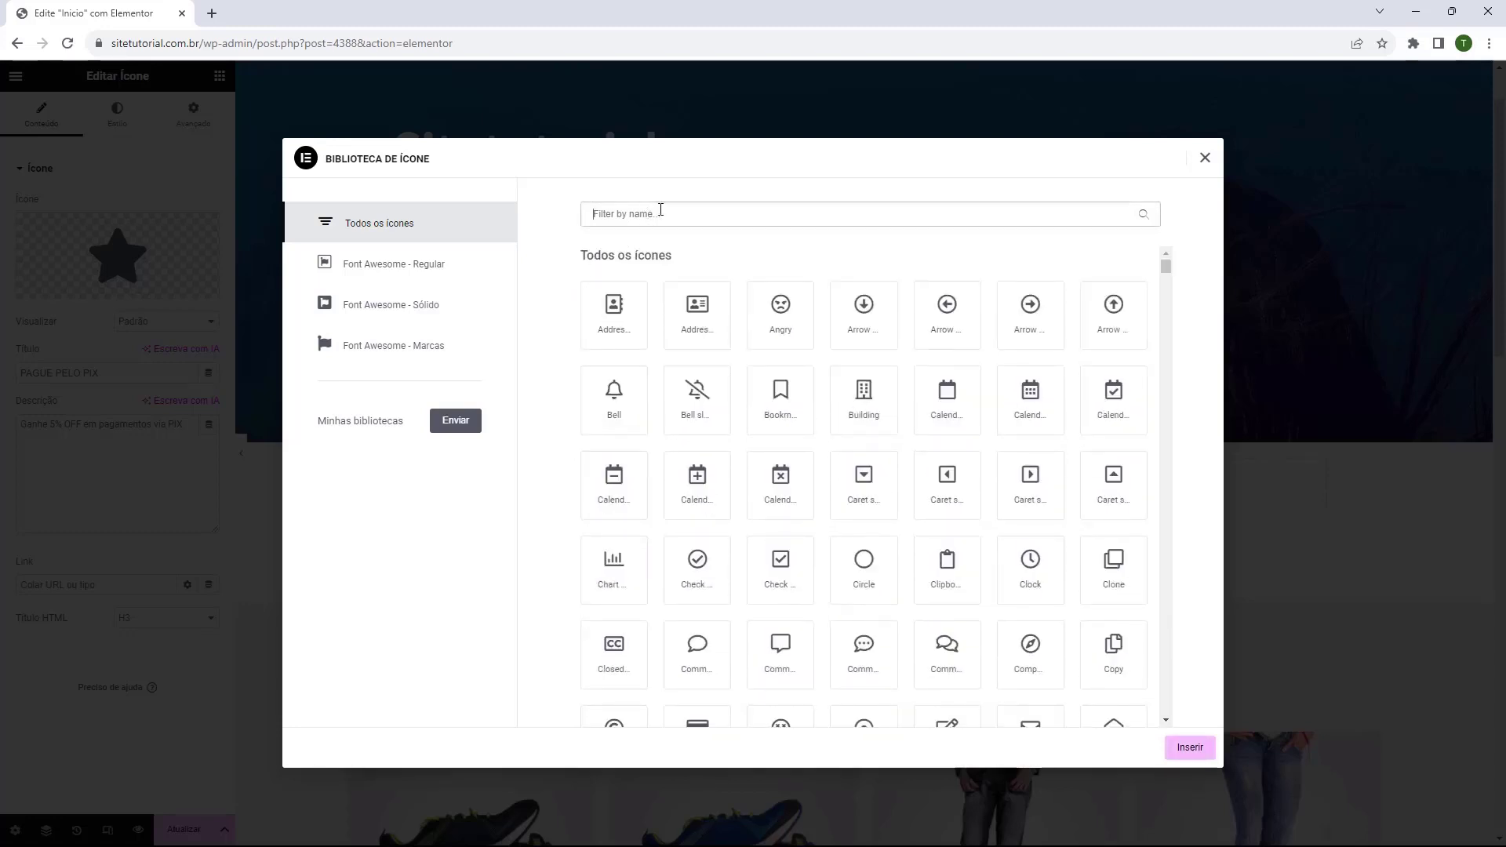
{"action": "type", "text": "money"}
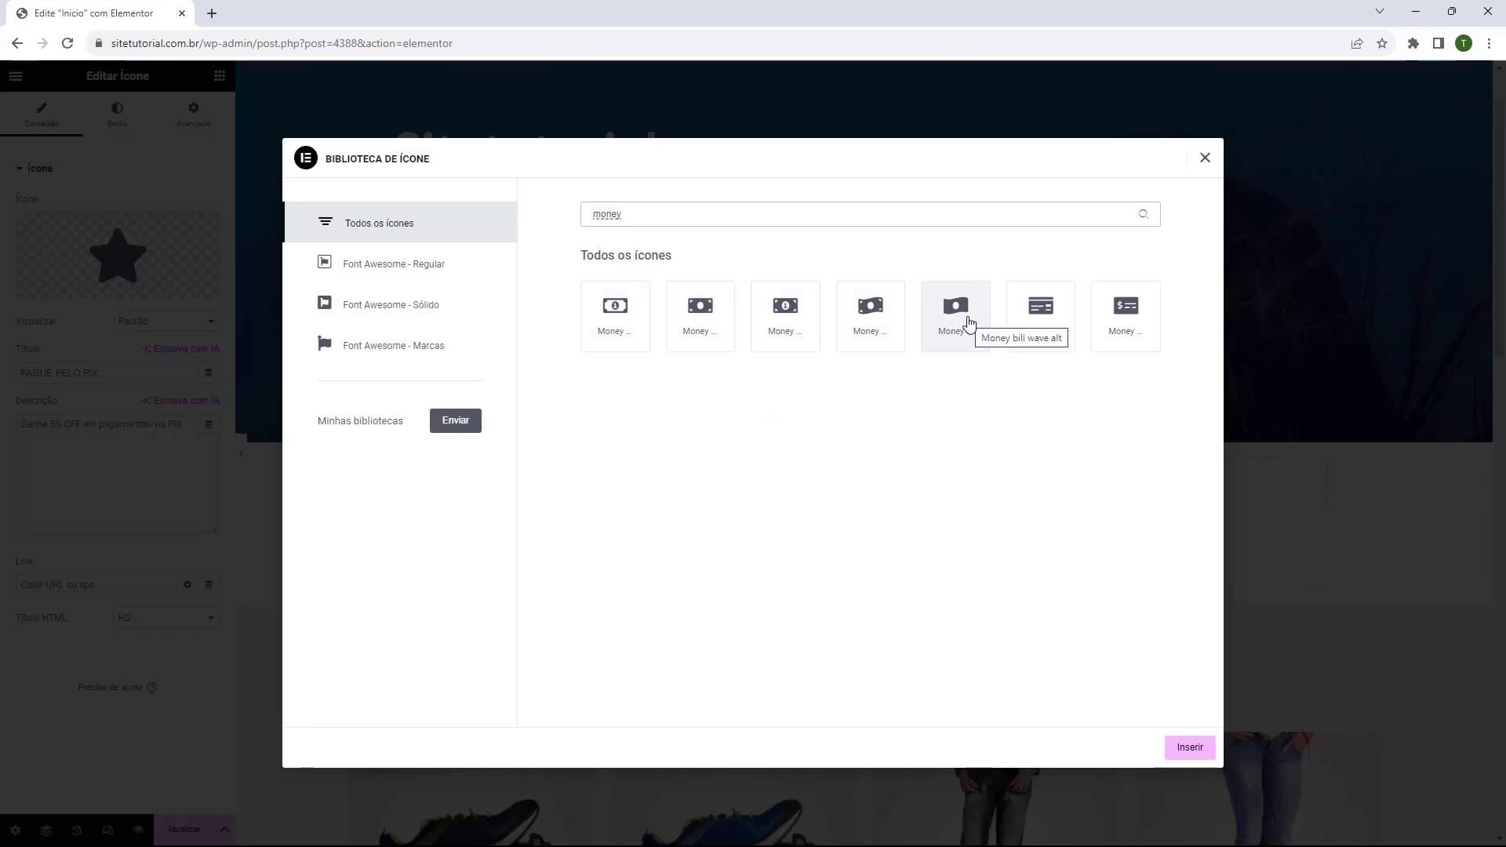
{"action": "left_click", "coordinate": [877, 317]}
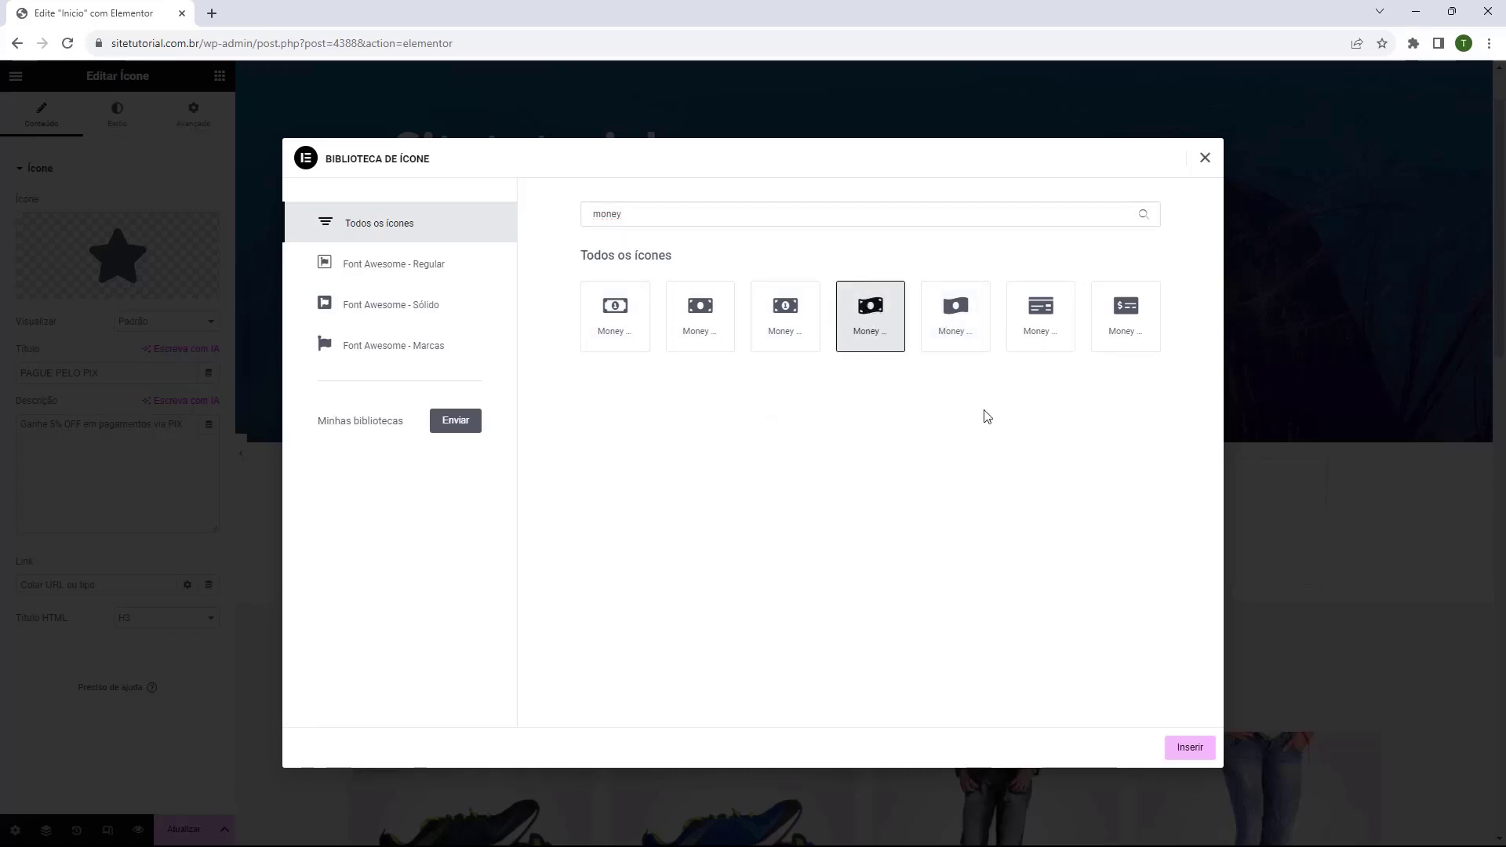
{"action": "left_click", "coordinate": [1189, 747]}
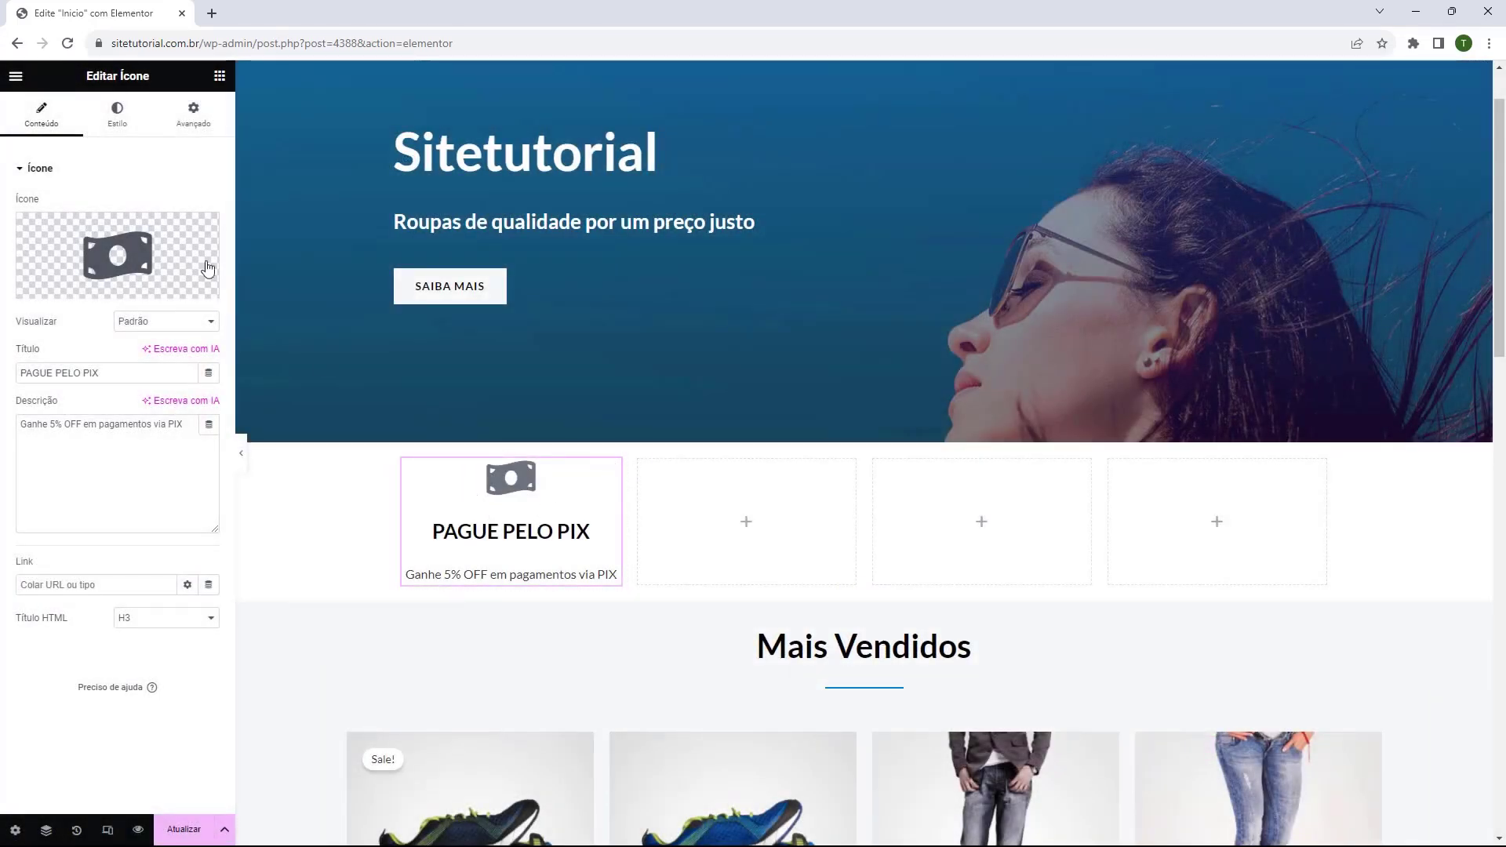
Try the icon position and alignment options of the PIX box, settling on the icon at the top and centered content
{"action": "left_click", "coordinate": [114, 125]}
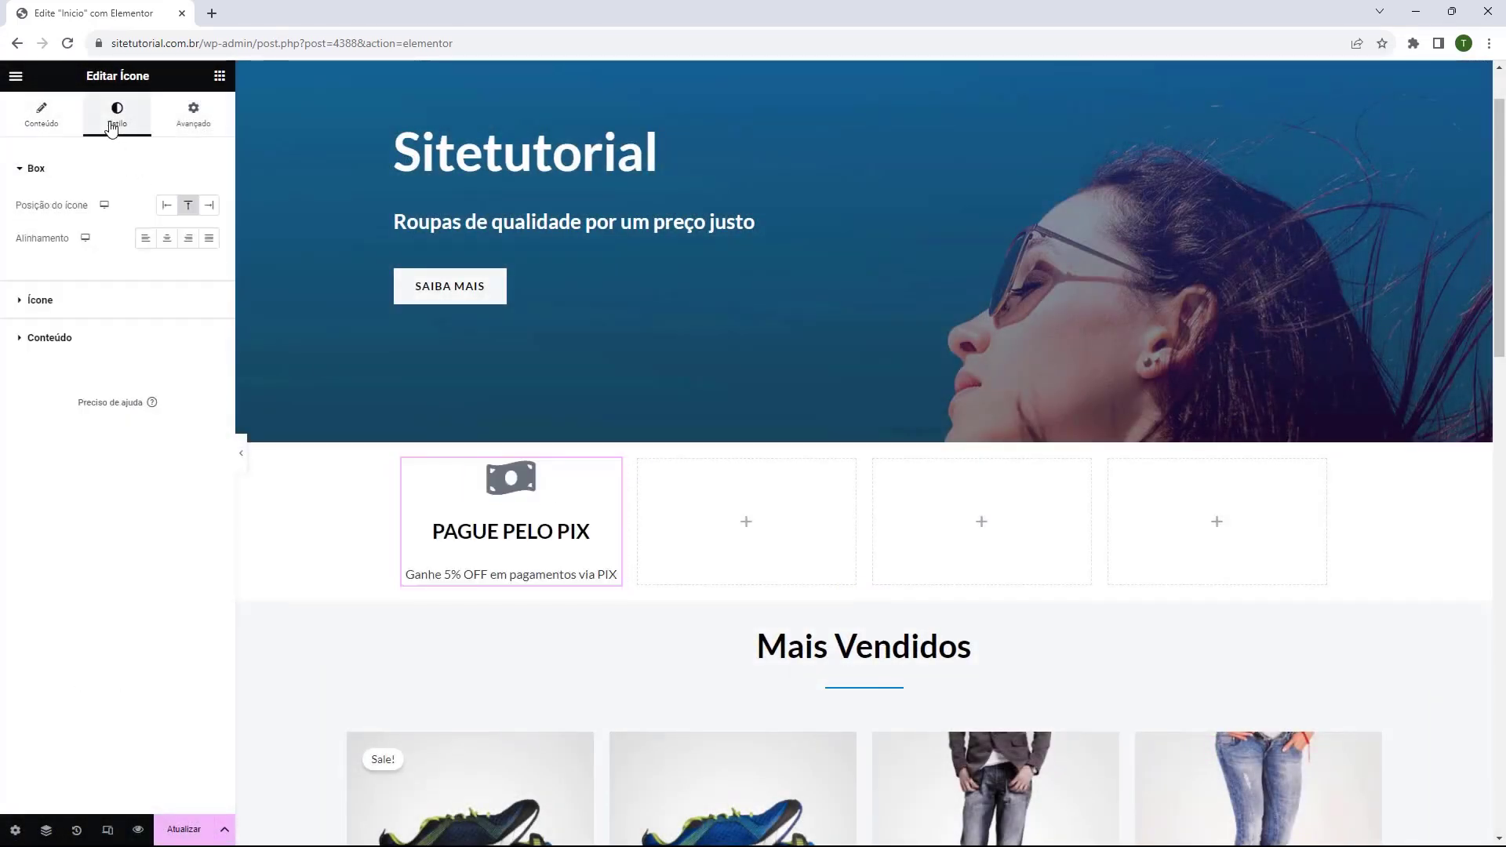
{"action": "left_click", "coordinate": [166, 206]}
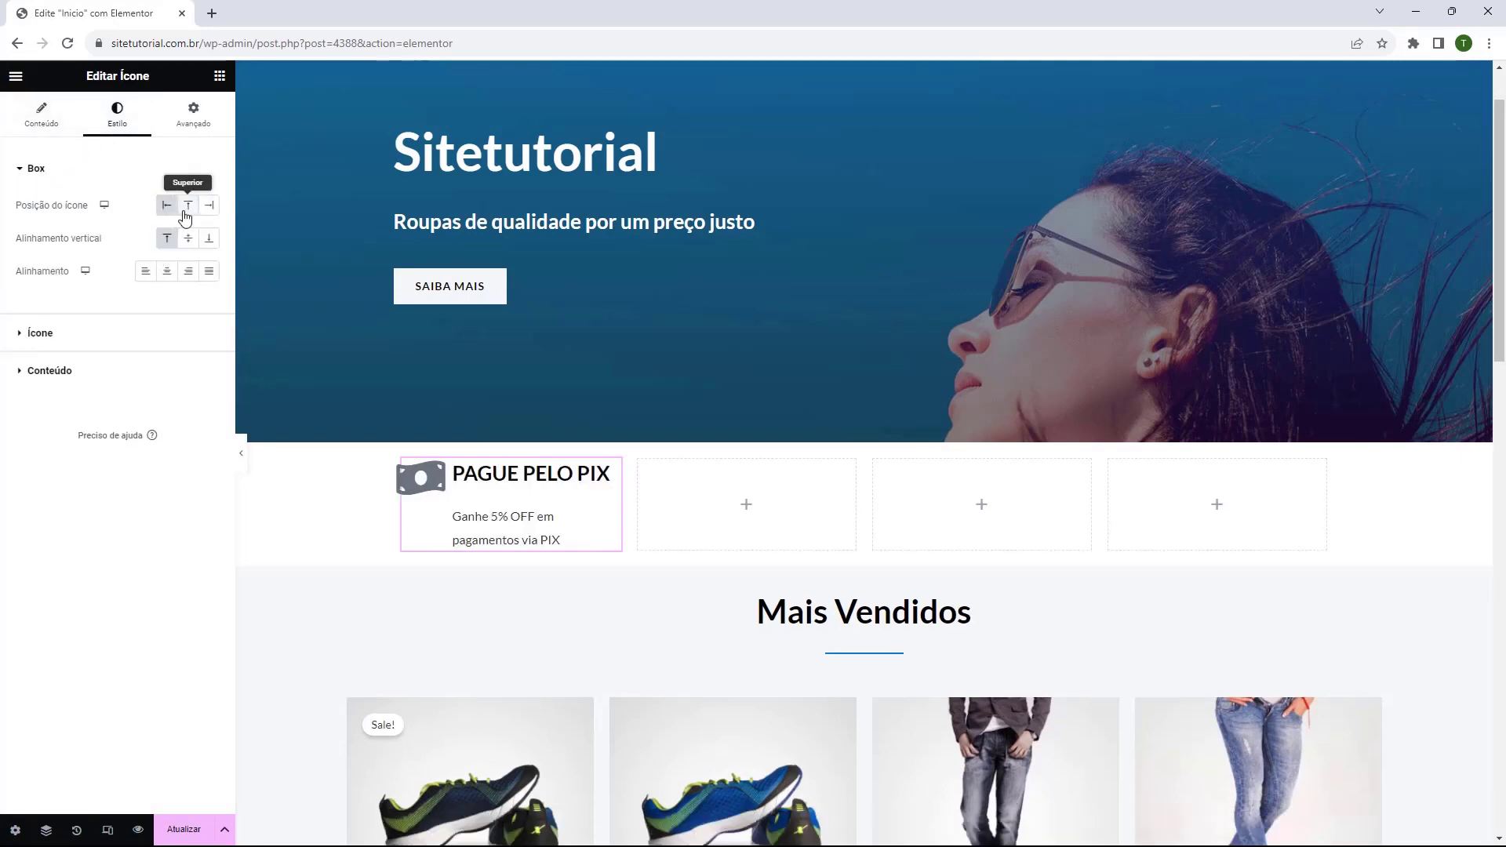
{"action": "left_click", "coordinate": [186, 211]}
{"action": "left_click", "coordinate": [209, 207]}
{"action": "left_click", "coordinate": [187, 209]}
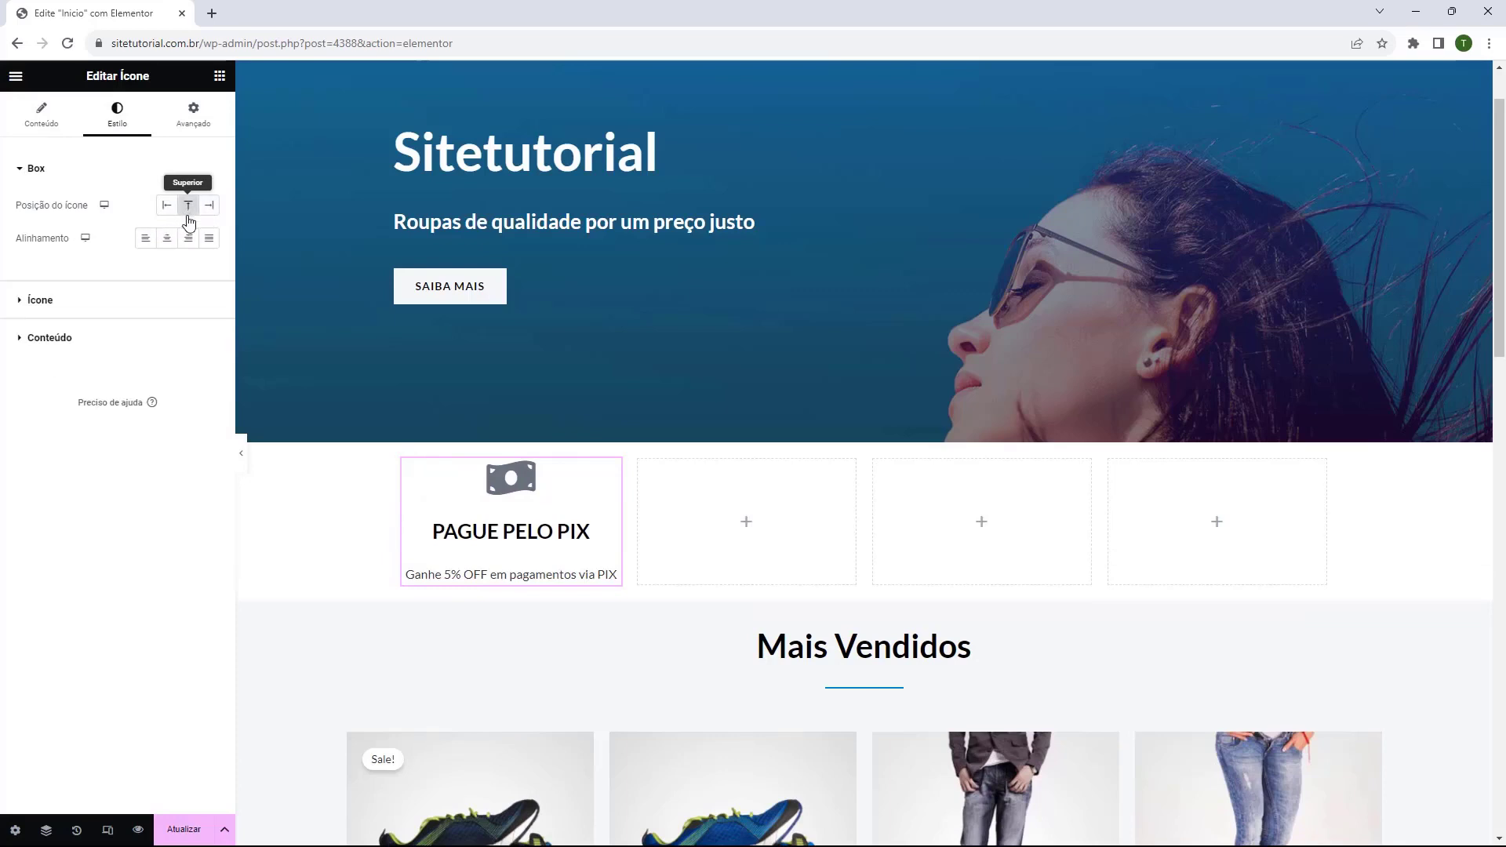
{"action": "left_click", "coordinate": [166, 205]}
{"action": "left_click", "coordinate": [209, 238]}
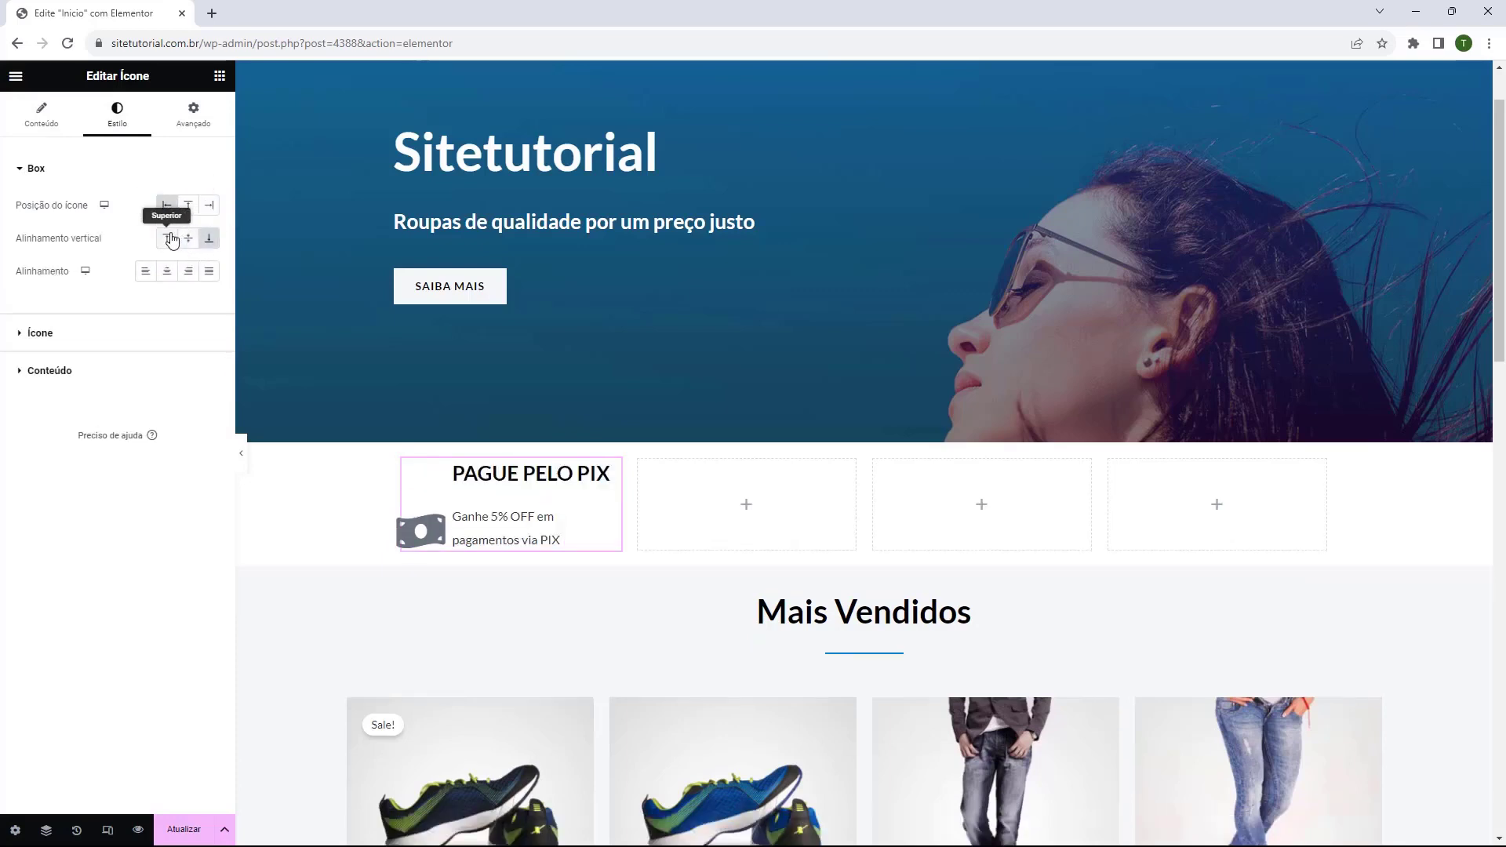
{"action": "left_click", "coordinate": [170, 238]}
{"action": "left_click", "coordinate": [186, 210]}
{"action": "left_click", "coordinate": [146, 238]}
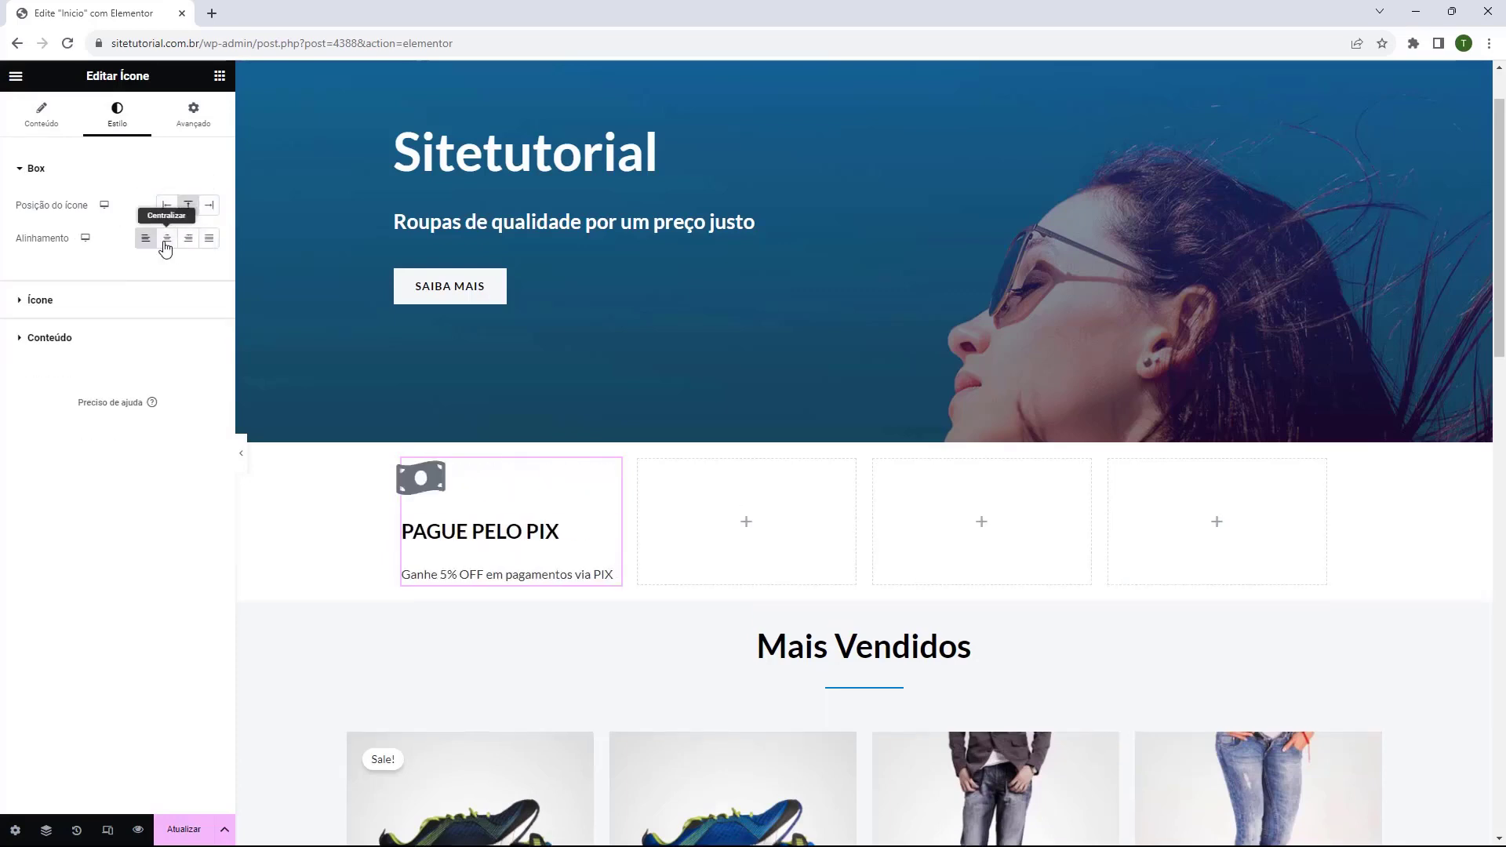
{"action": "left_click", "coordinate": [167, 239]}
{"action": "left_click", "coordinate": [189, 239]}
{"action": "left_click", "coordinate": [189, 240]}
{"action": "left_click", "coordinate": [167, 239]}
Set the PIX box's icon spacing to 0 px and its primary color to black
{"action": "left_click", "coordinate": [40, 300]}
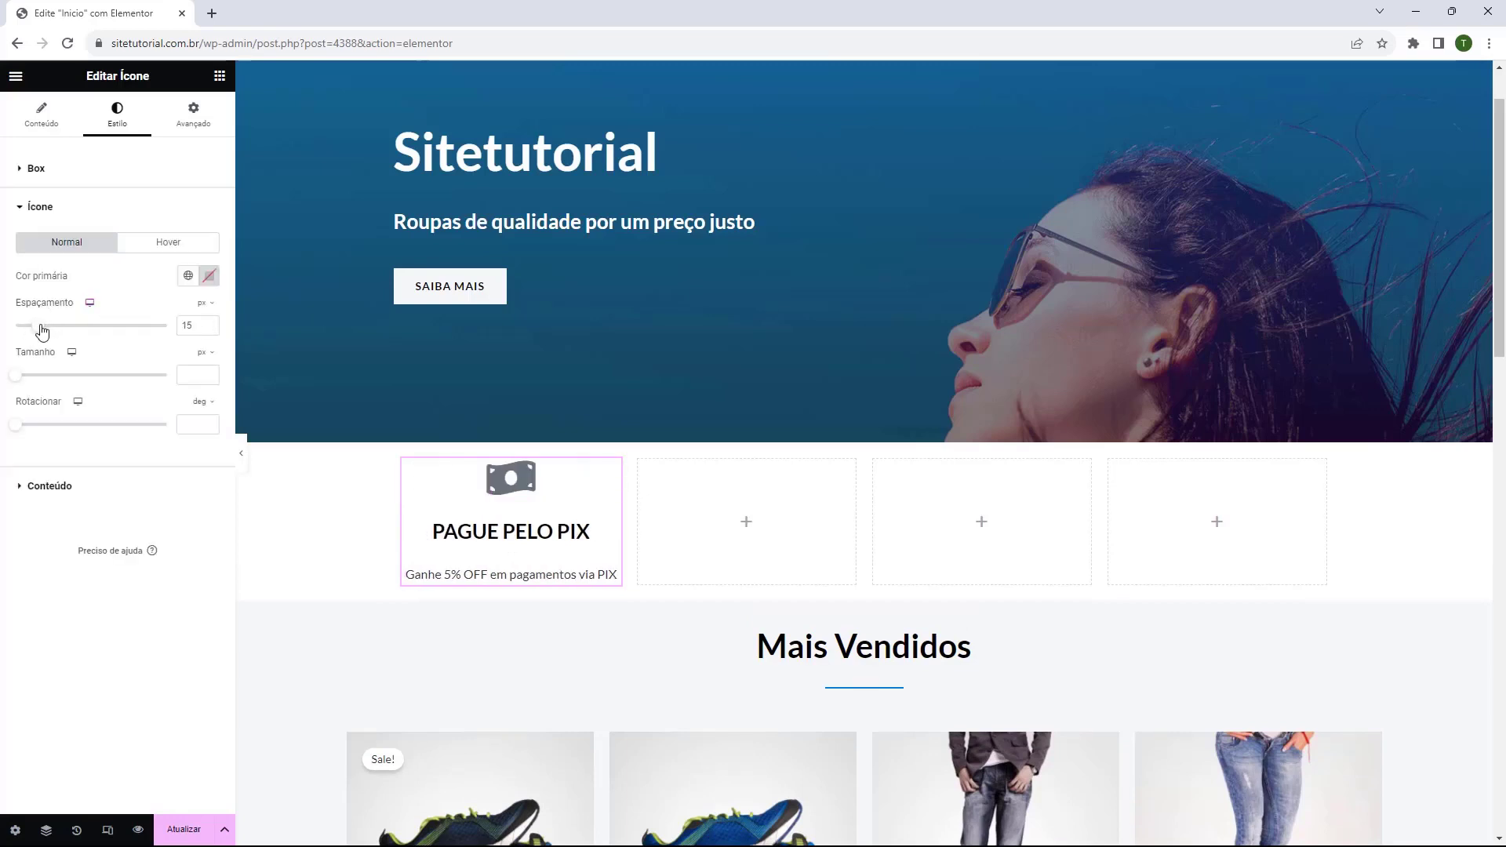
{"action": "mouse_move", "coordinate": [42, 329]}
{"action": "left_mouse_down"}
{"action": "mouse_move", "coordinate": [60, 330]}
{"action": "mouse_move", "coordinate": [14, 329]}
{"action": "left_mouse_up"}
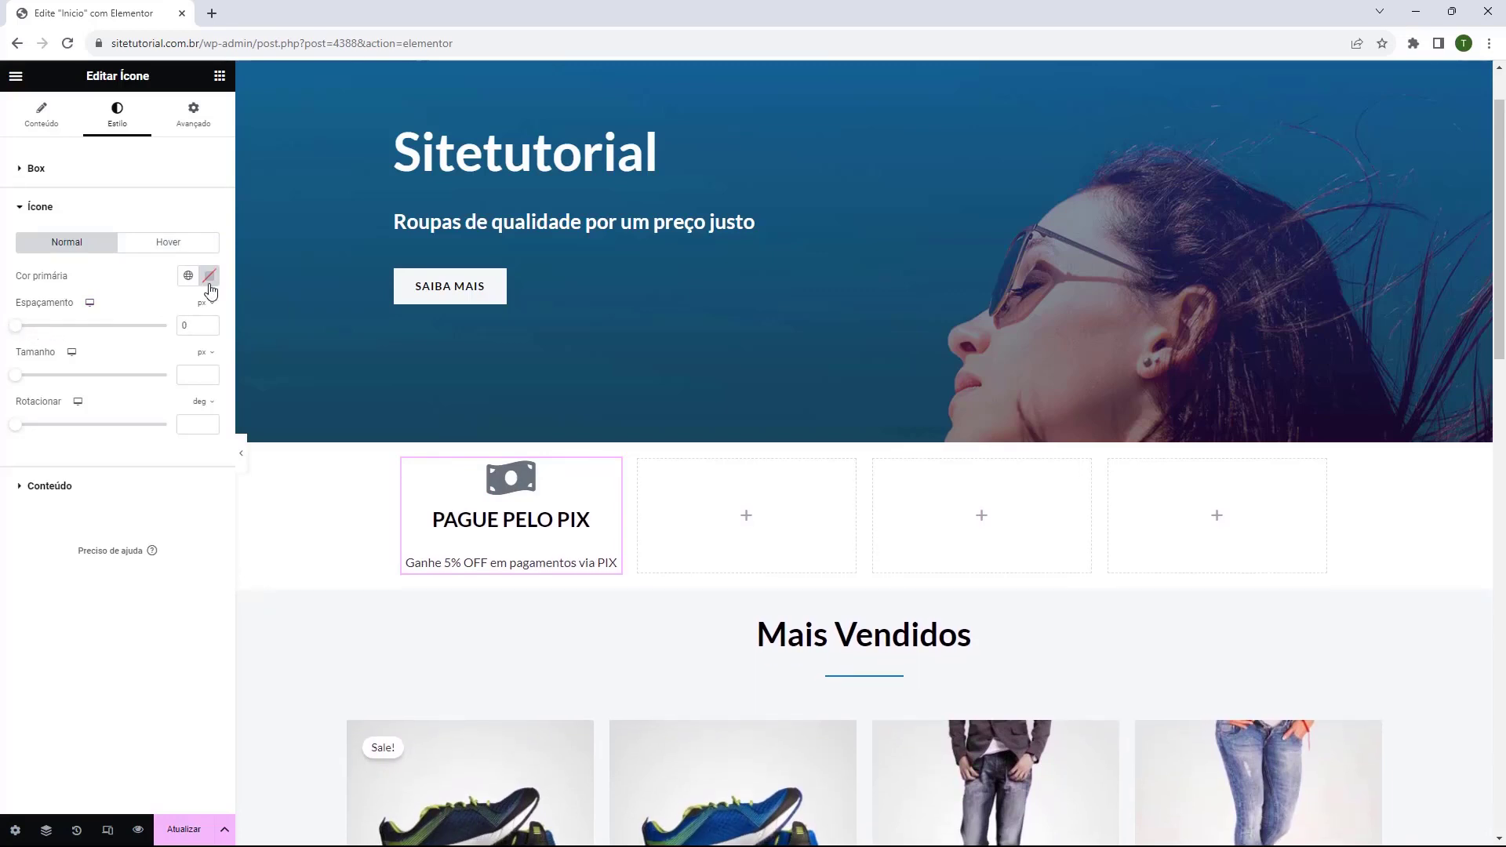
{"action": "left_click", "coordinate": [209, 275]}
{"action": "left_click_drag", "start_coordinate": [214, 374], "coordinate": [323, 326]}
{"action": "left_click_drag", "start_coordinate": [261, 469], "coordinate": [235, 468]}
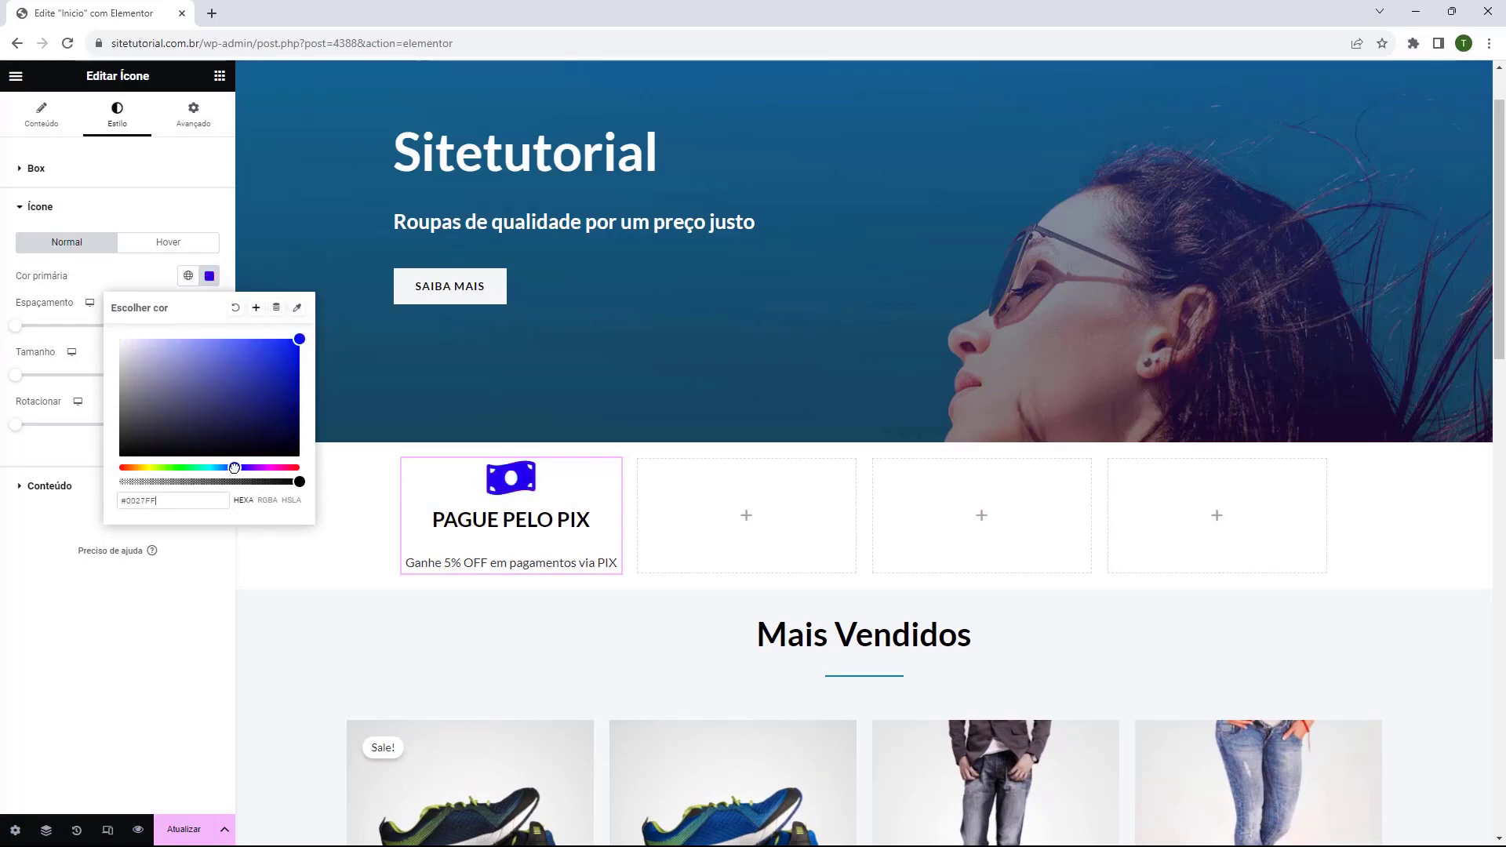
{"action": "left_click_drag", "start_coordinate": [185, 415], "coordinate": [99, 482]}
Set the PIX icon's size to 54 px and rotation to 0 degrees, and the box's title spacing to 0
{"action": "left_click", "coordinate": [16, 384]}
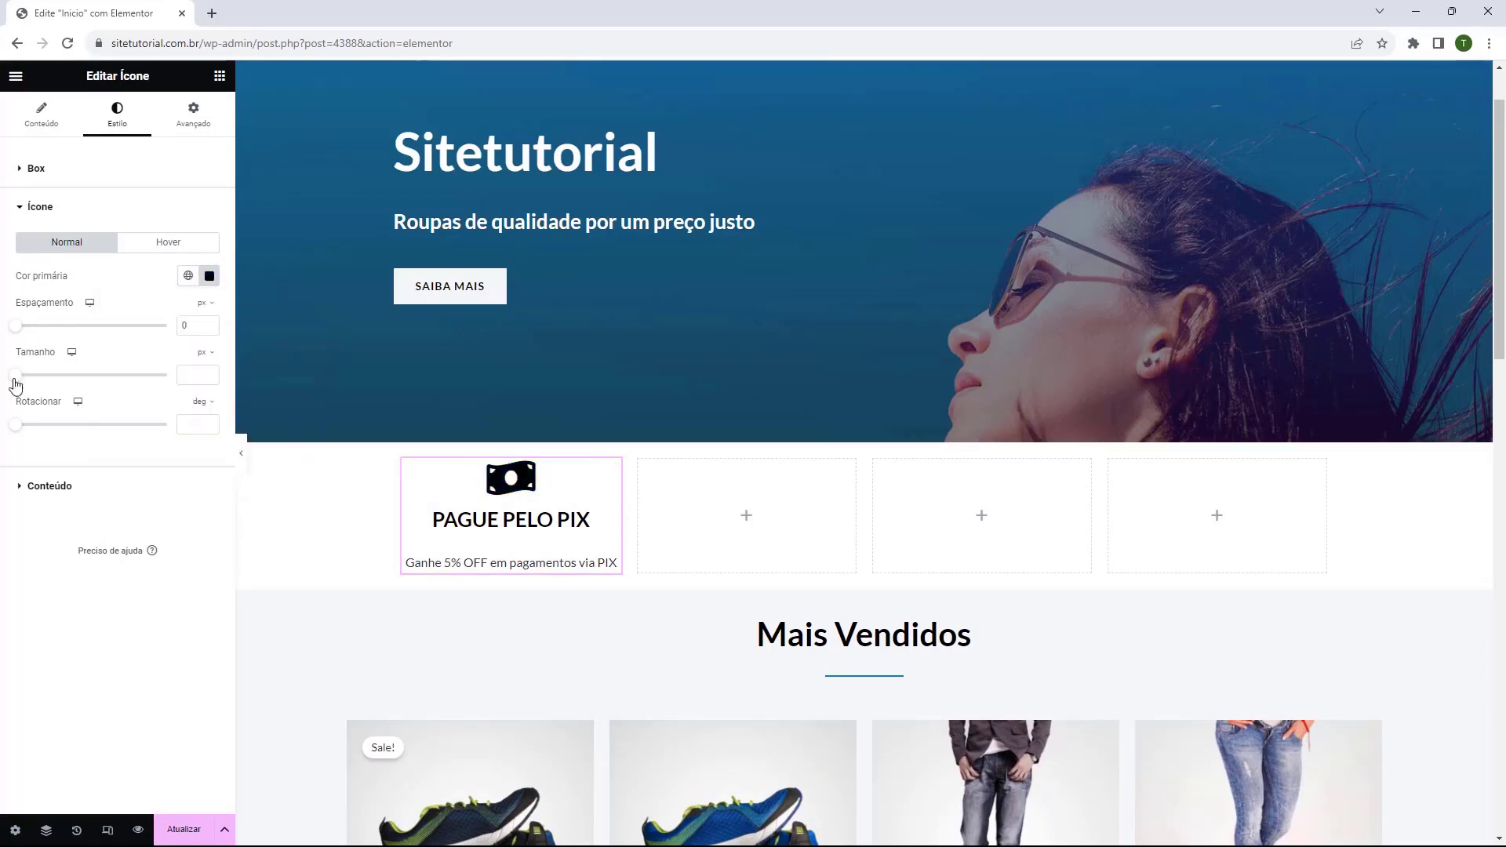
{"action": "left_click_drag", "start_coordinate": [15, 378], "coordinate": [2, 440]}
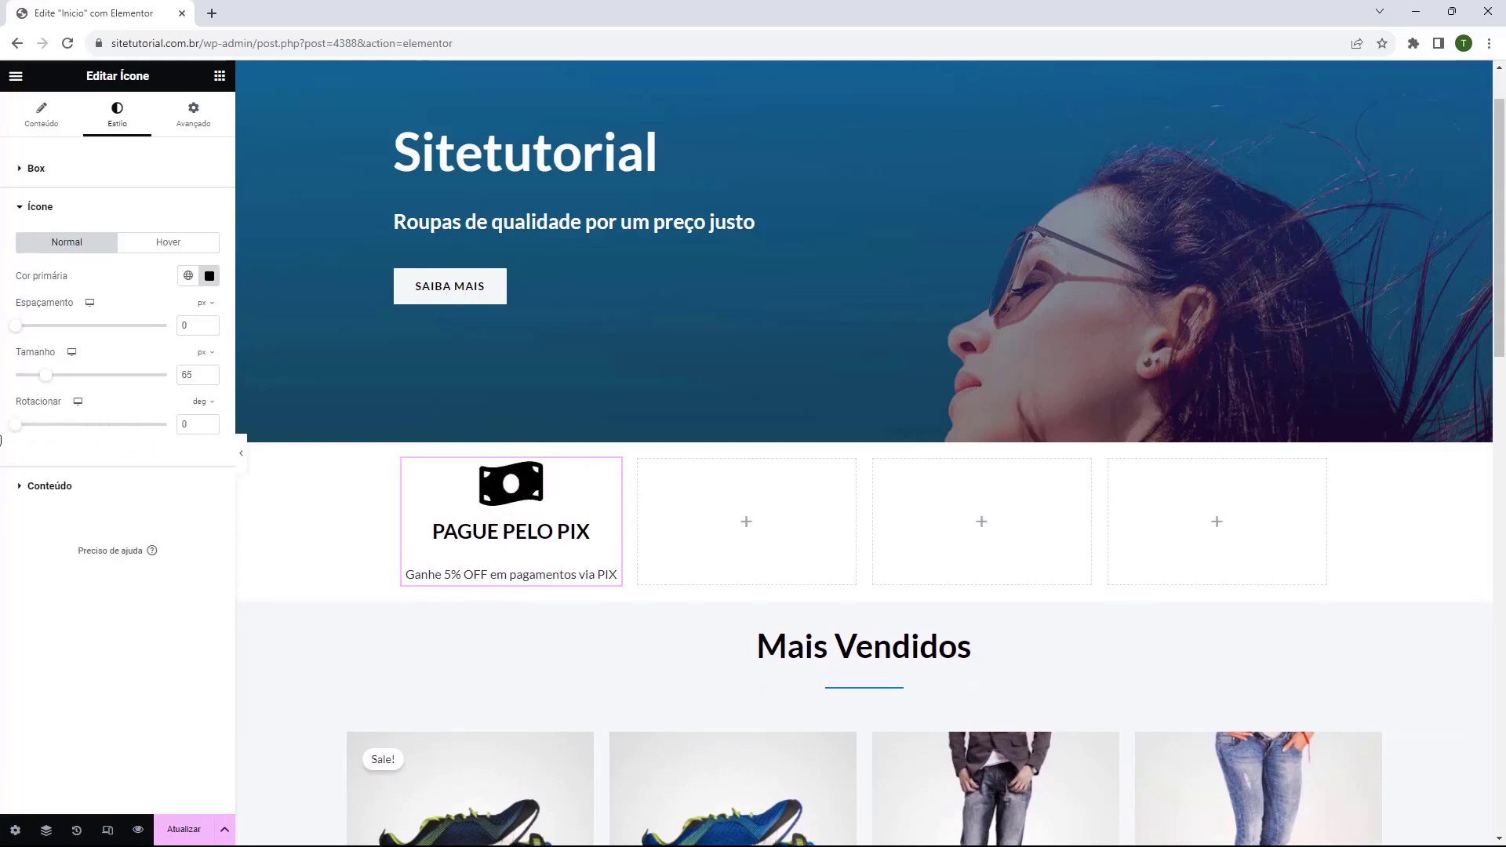
{"action": "left_click", "coordinate": [49, 487]}
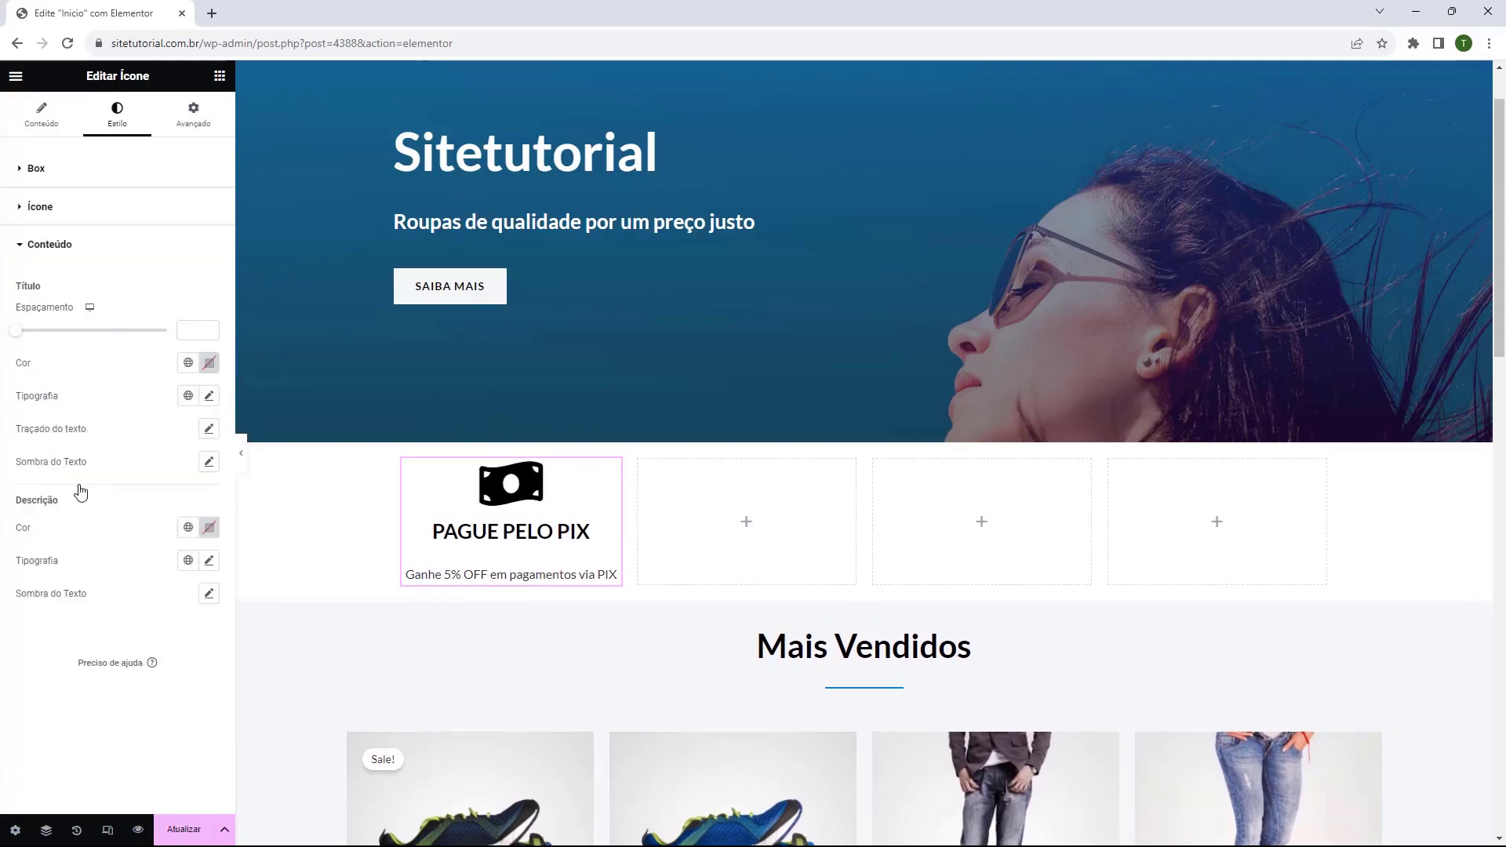
{"action": "left_click", "coordinate": [17, 335]}
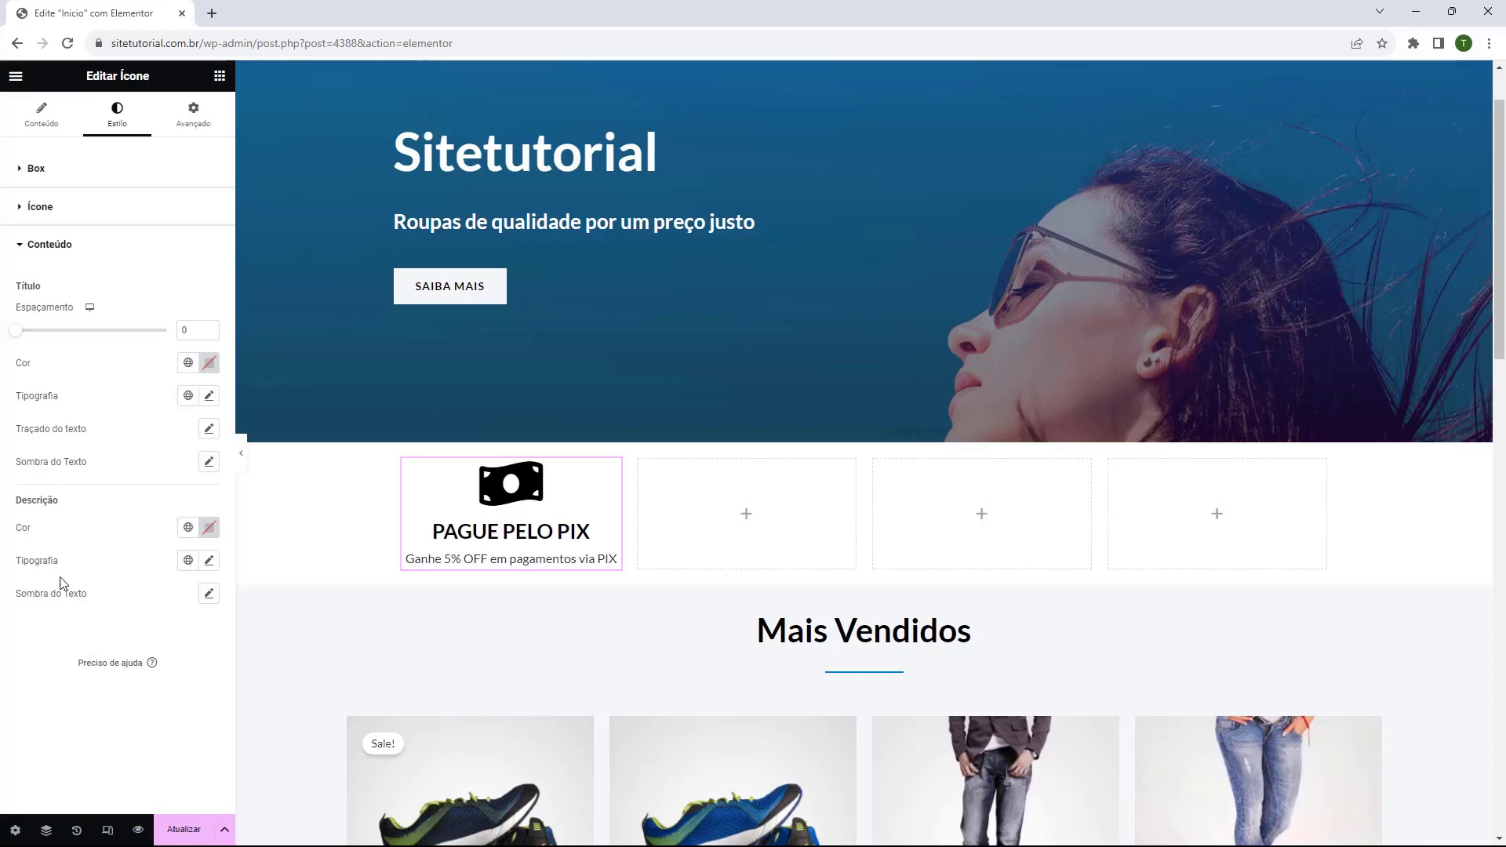
{"action": "left_click", "coordinate": [53, 225]}
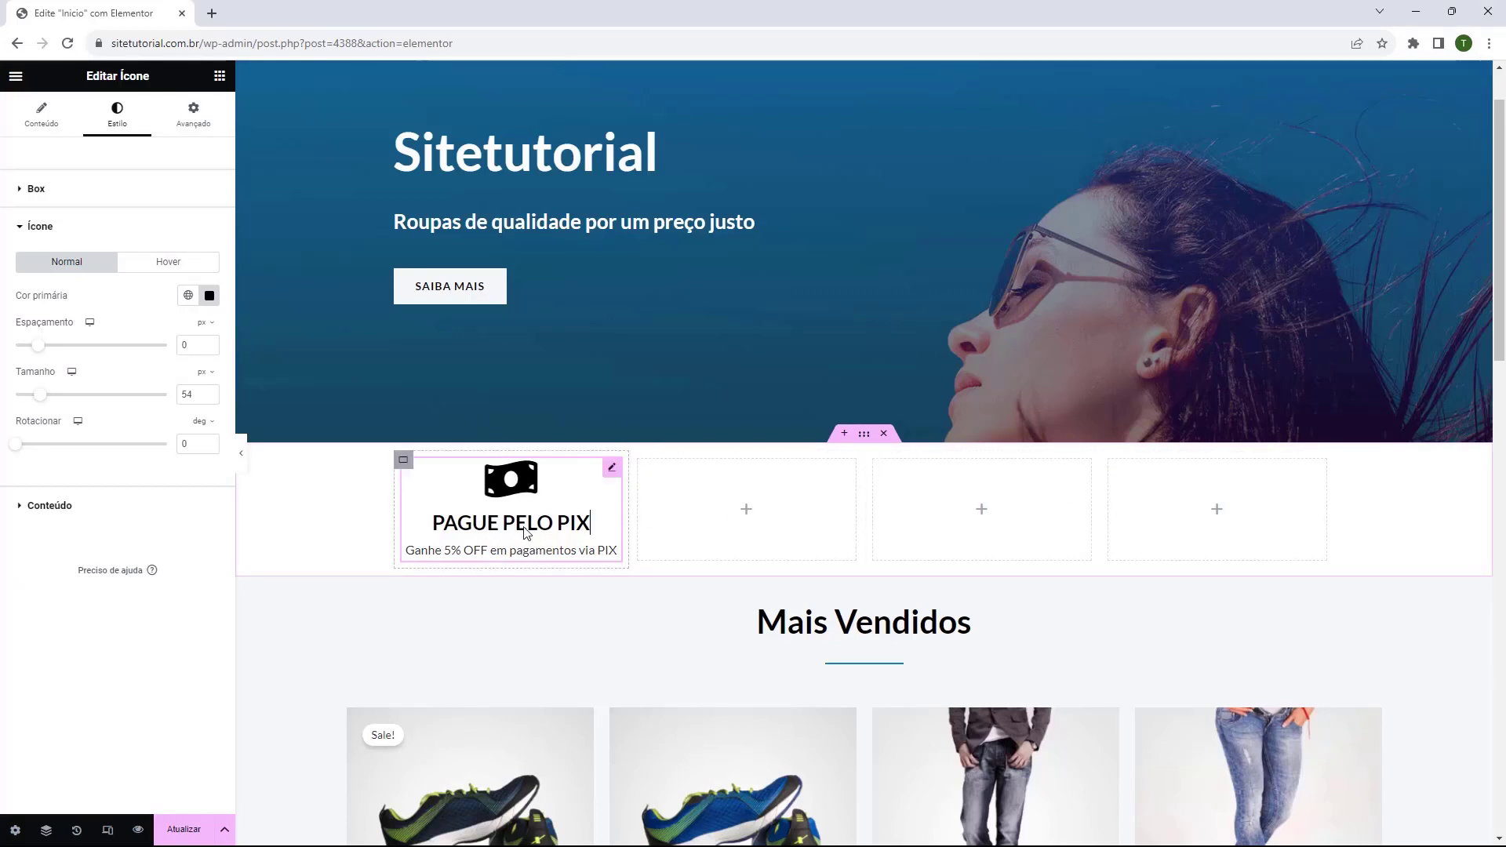
Duplicate the PIX icon box and move the copy into the second column
{"action": "right_click", "coordinate": [612, 477]}
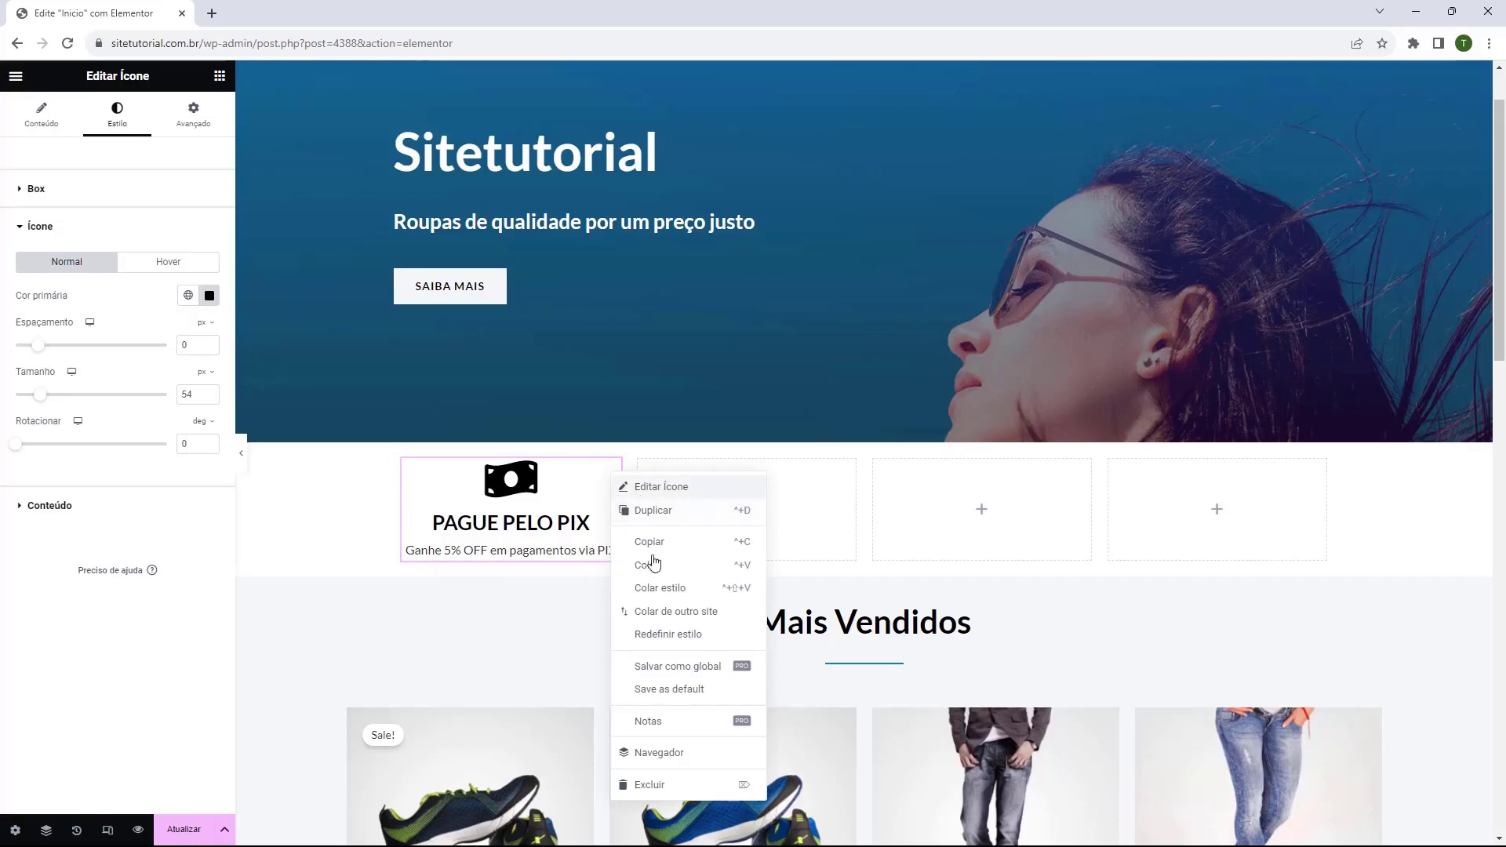
{"action": "left_click", "coordinate": [642, 512]}
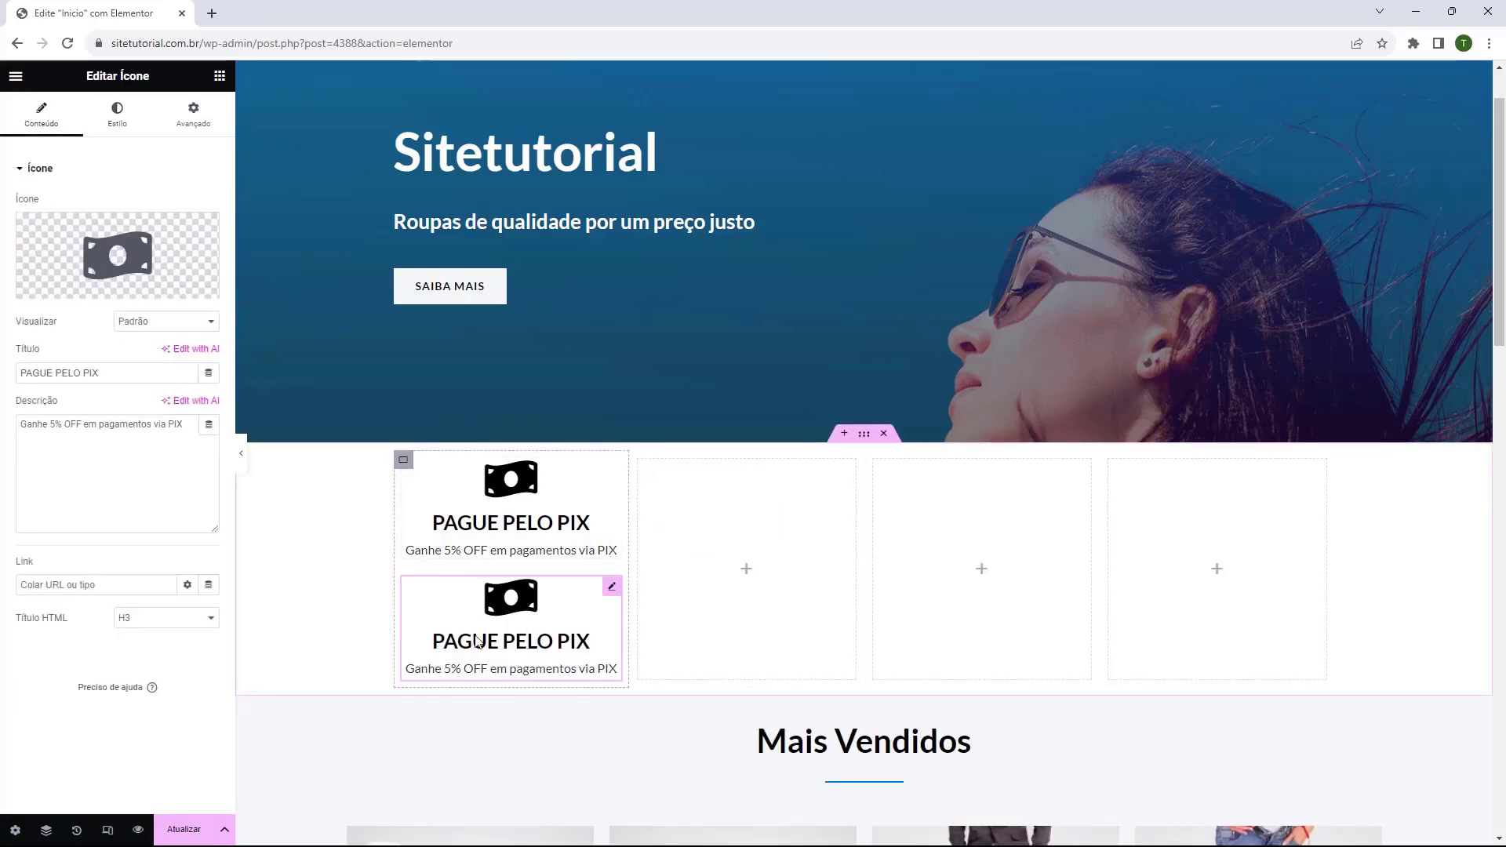
{"action": "left_click_drag", "start_coordinate": [610, 598], "coordinate": [765, 553]}
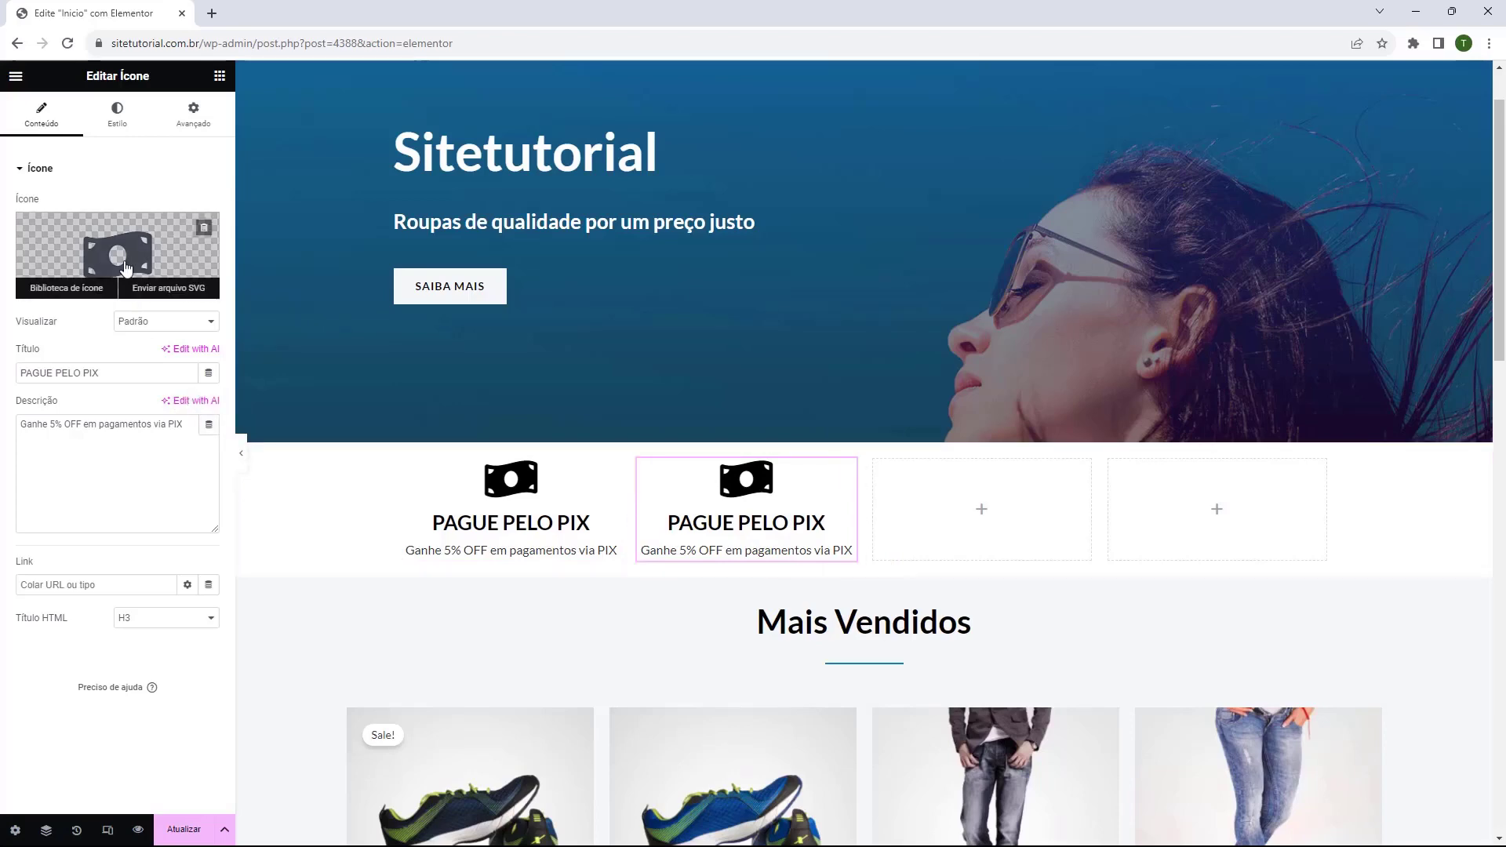
Give the second box the solid credit card icon, searching for "card", with title "PARCELAMENTO" and description "Pague em até 12x sem Juros"
{"action": "left_click", "coordinate": [119, 261]}
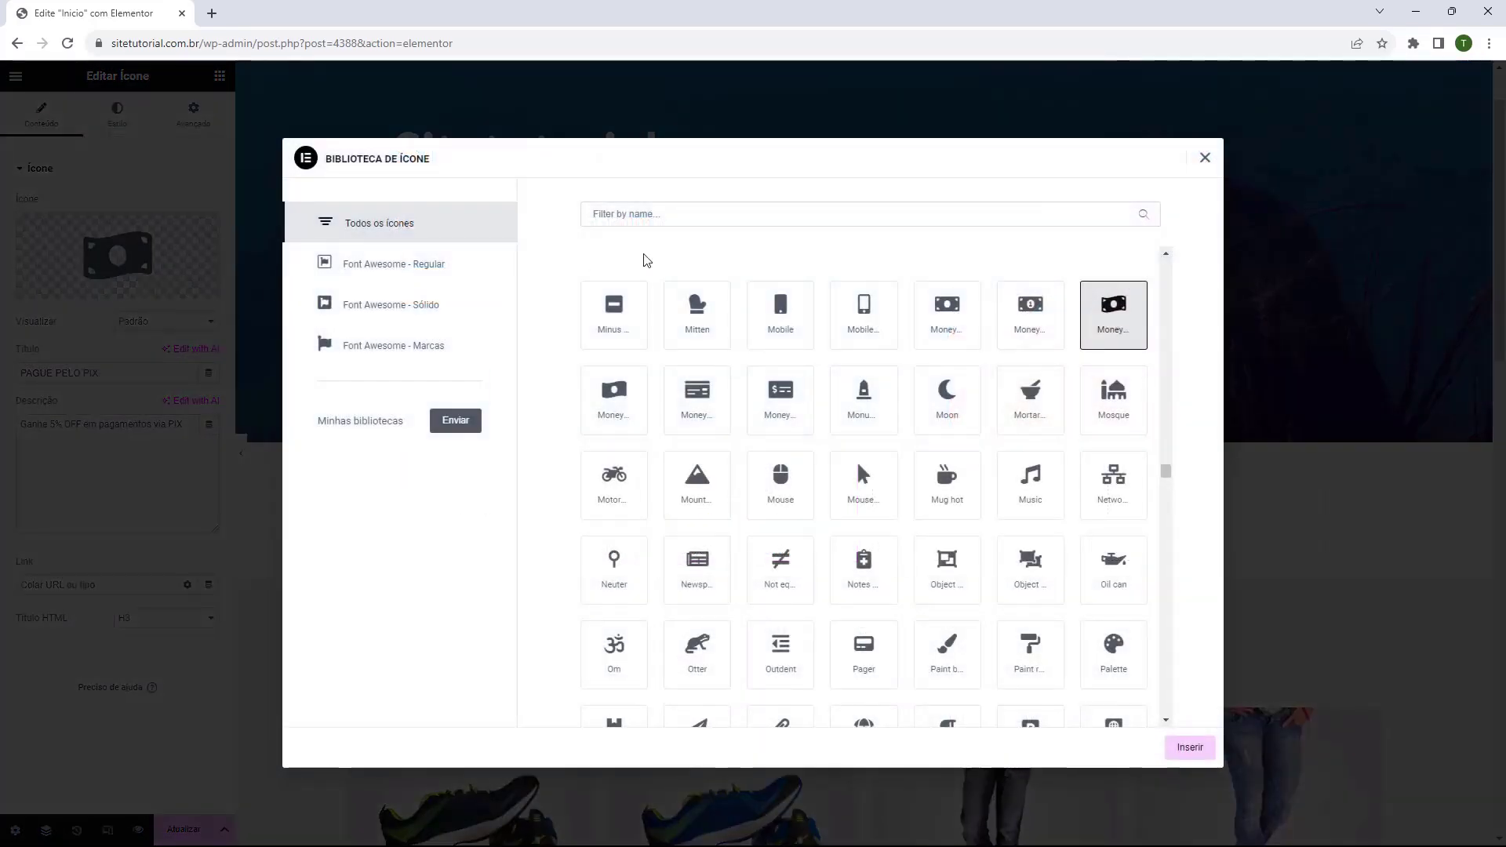
{"action": "left_click", "coordinate": [682, 215]}
{"action": "type", "text": "cas"}
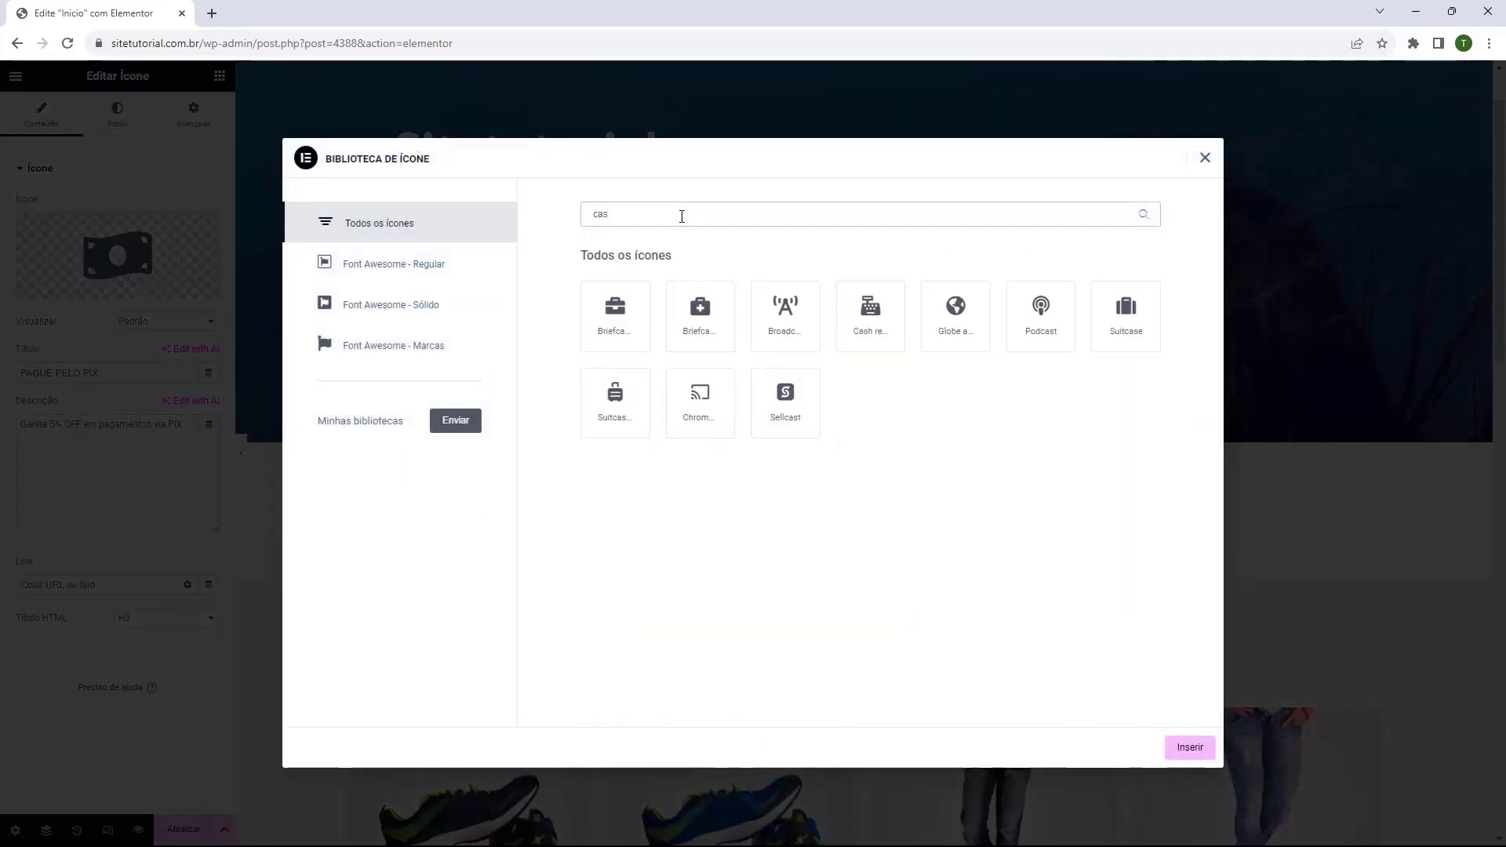
{"action": "key", "text": "BackSpace"}
{"action": "type", "text": "rd"}
{"action": "left_click", "coordinate": [940, 307]}
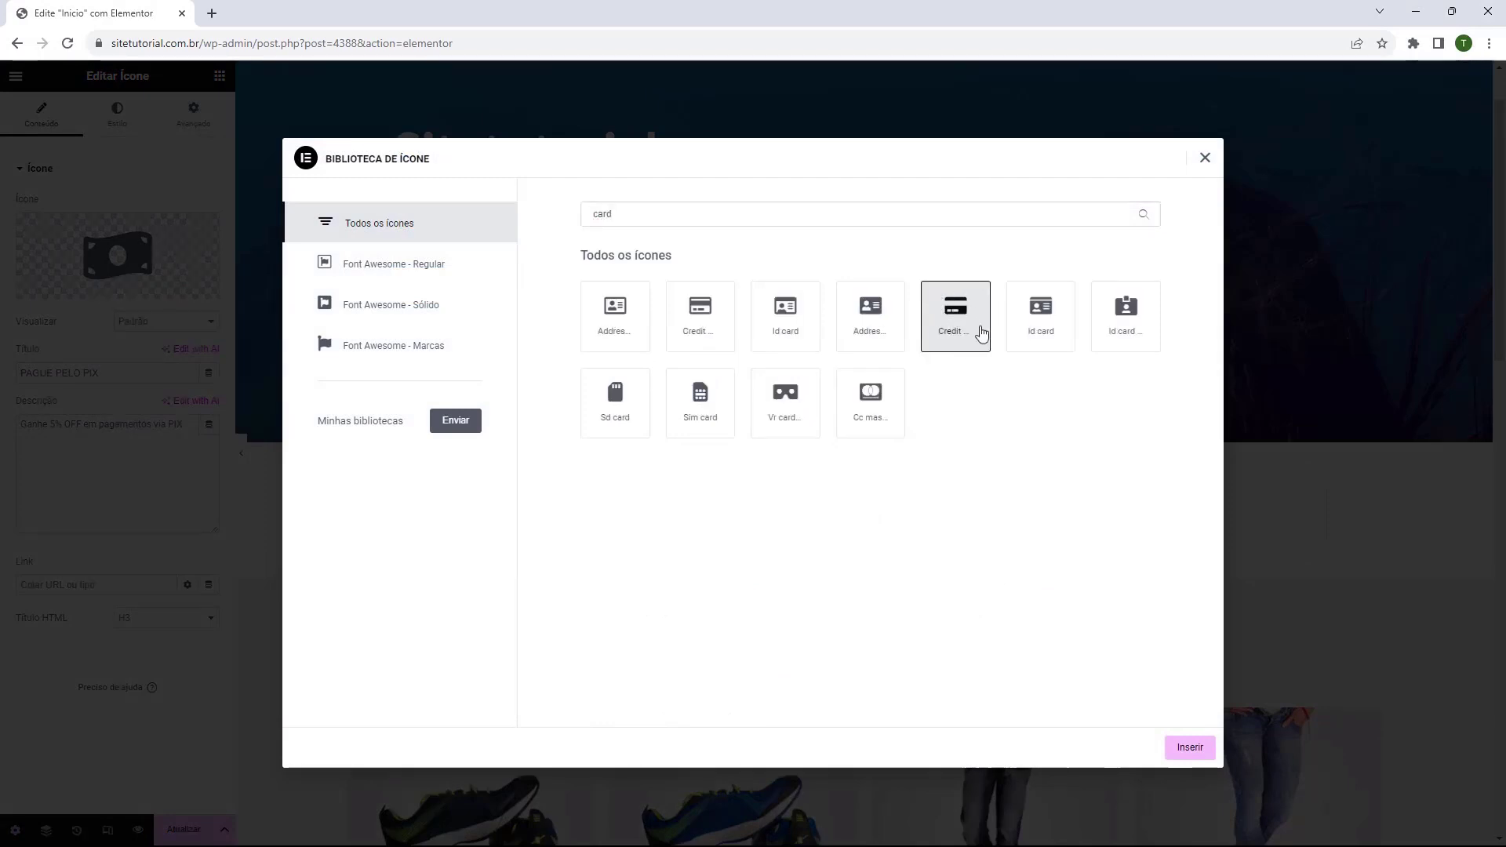
{"action": "left_click", "coordinate": [1190, 742]}
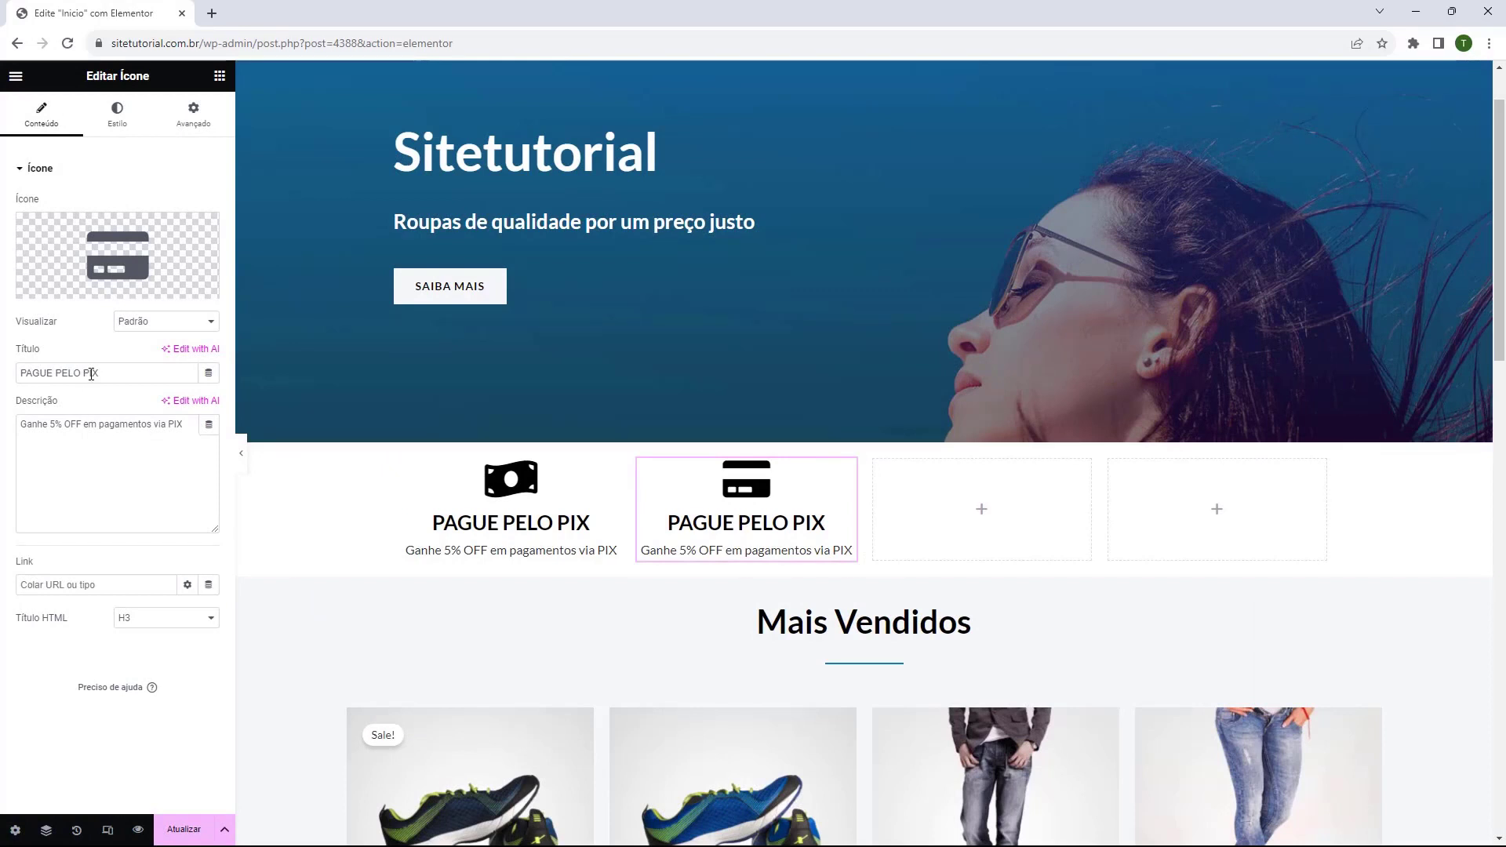
{"action": "left_click", "coordinate": [91, 374]}
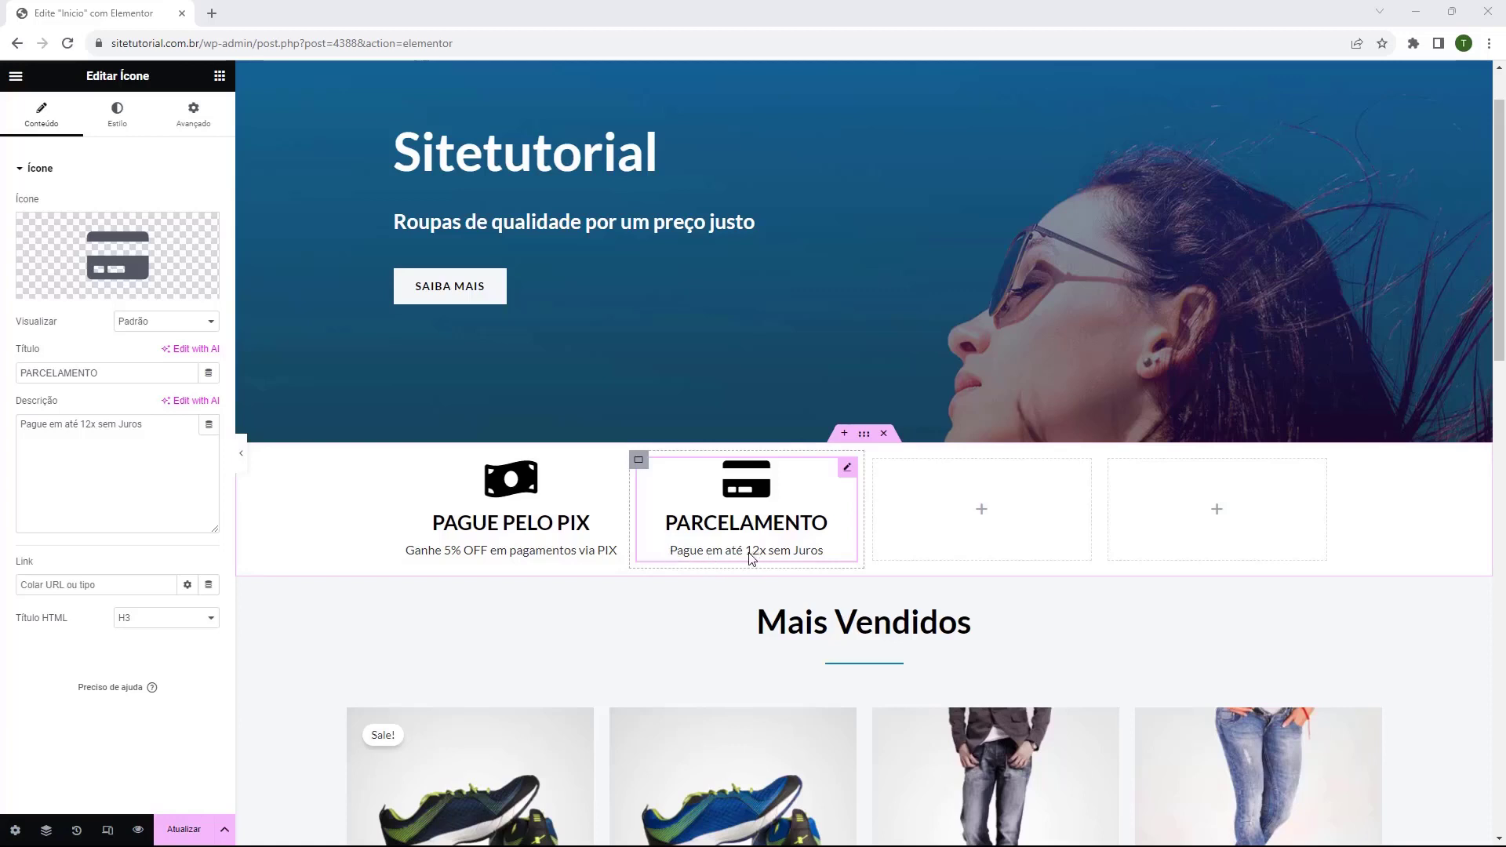
Duplicate the "PARCELAMENTO" icon box and move the copy into the third column
{"action": "right_click", "coordinate": [847, 468]}
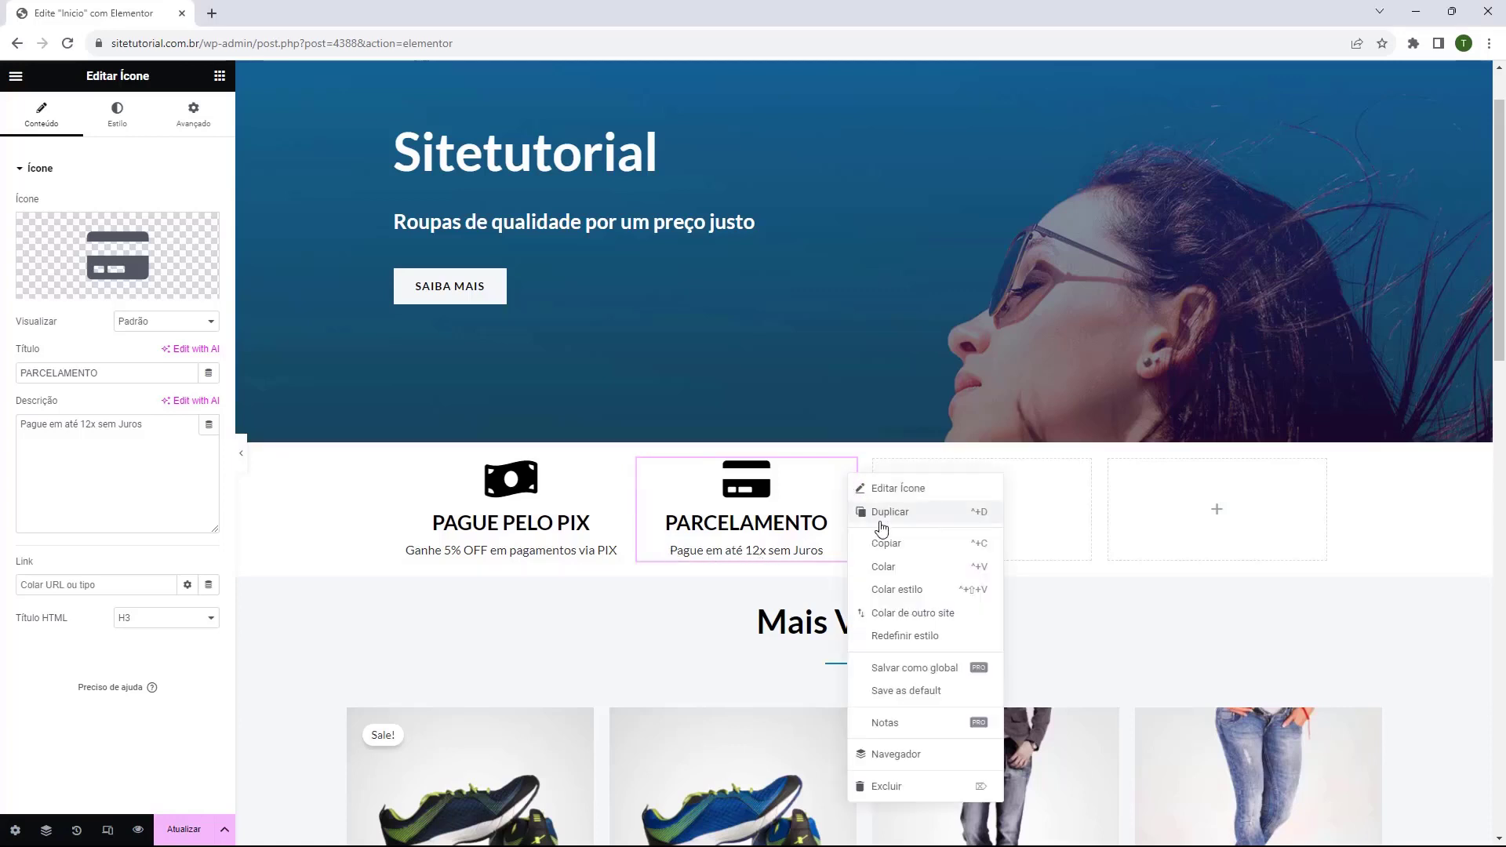
{"action": "left_click", "coordinate": [879, 528]}
{"action": "left_click_drag", "start_coordinate": [847, 602], "coordinate": [987, 533]}
Give the third box the cart arrow icon, searching for "arrow", with title "TROCA GRÁTIS" and description "Troca em até 30 dias"
{"action": "left_click", "coordinate": [109, 261]}
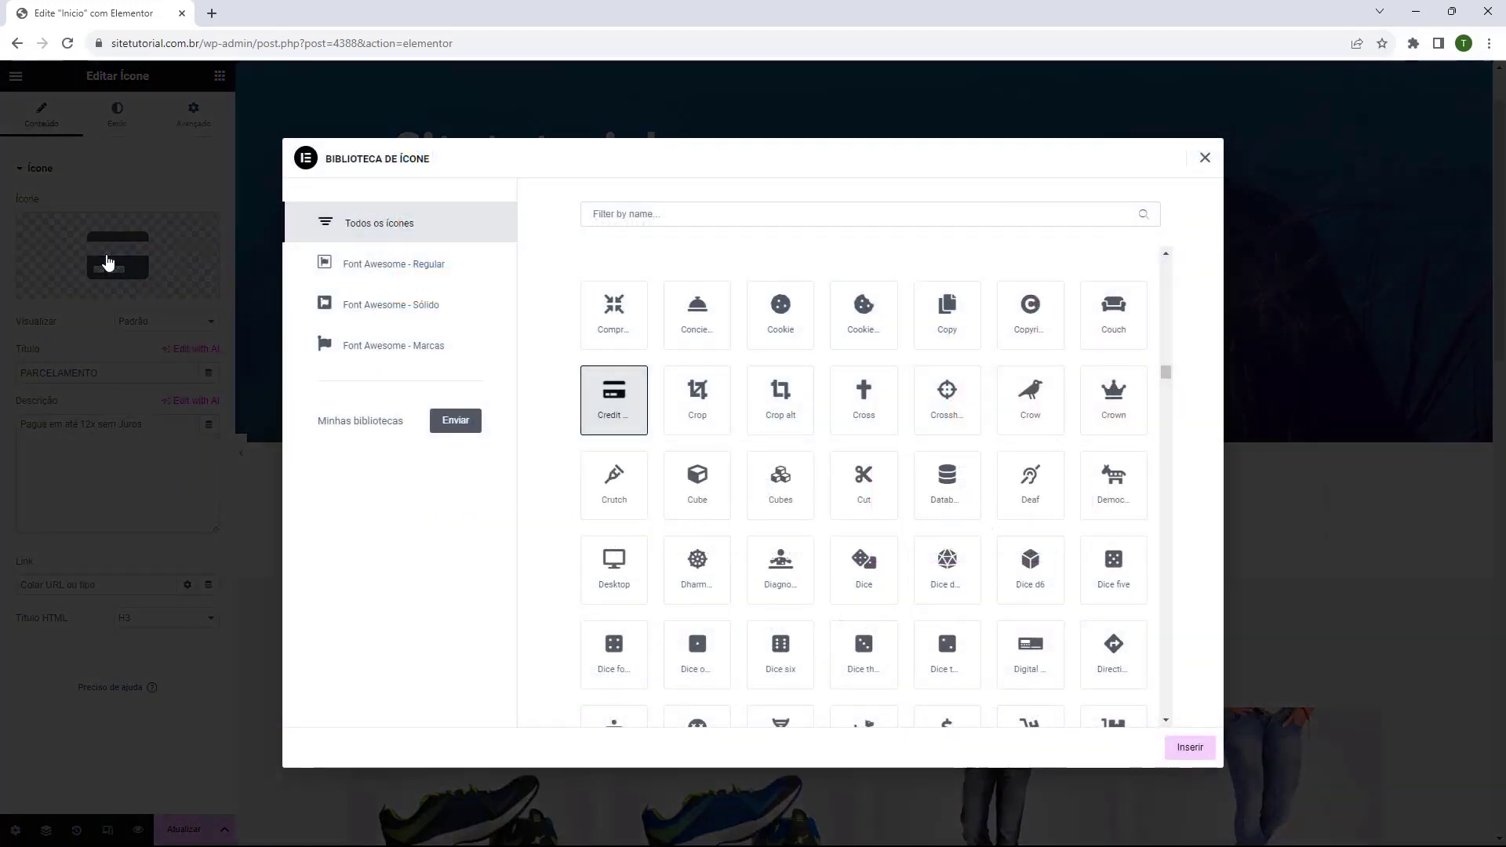
{"action": "type", "text": "arrow"}
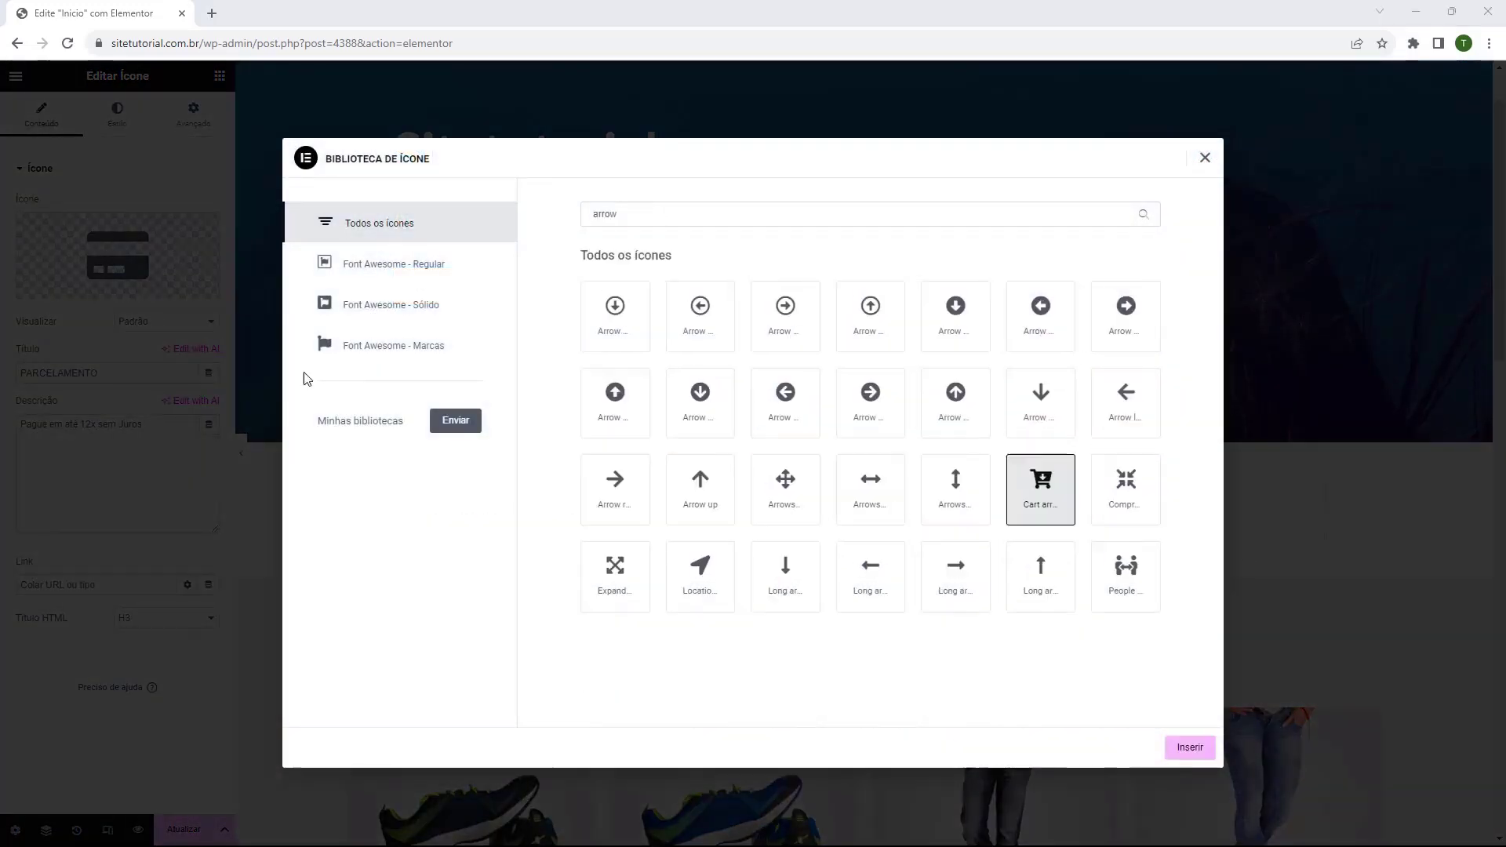
{"action": "left_click", "coordinate": [1177, 751]}
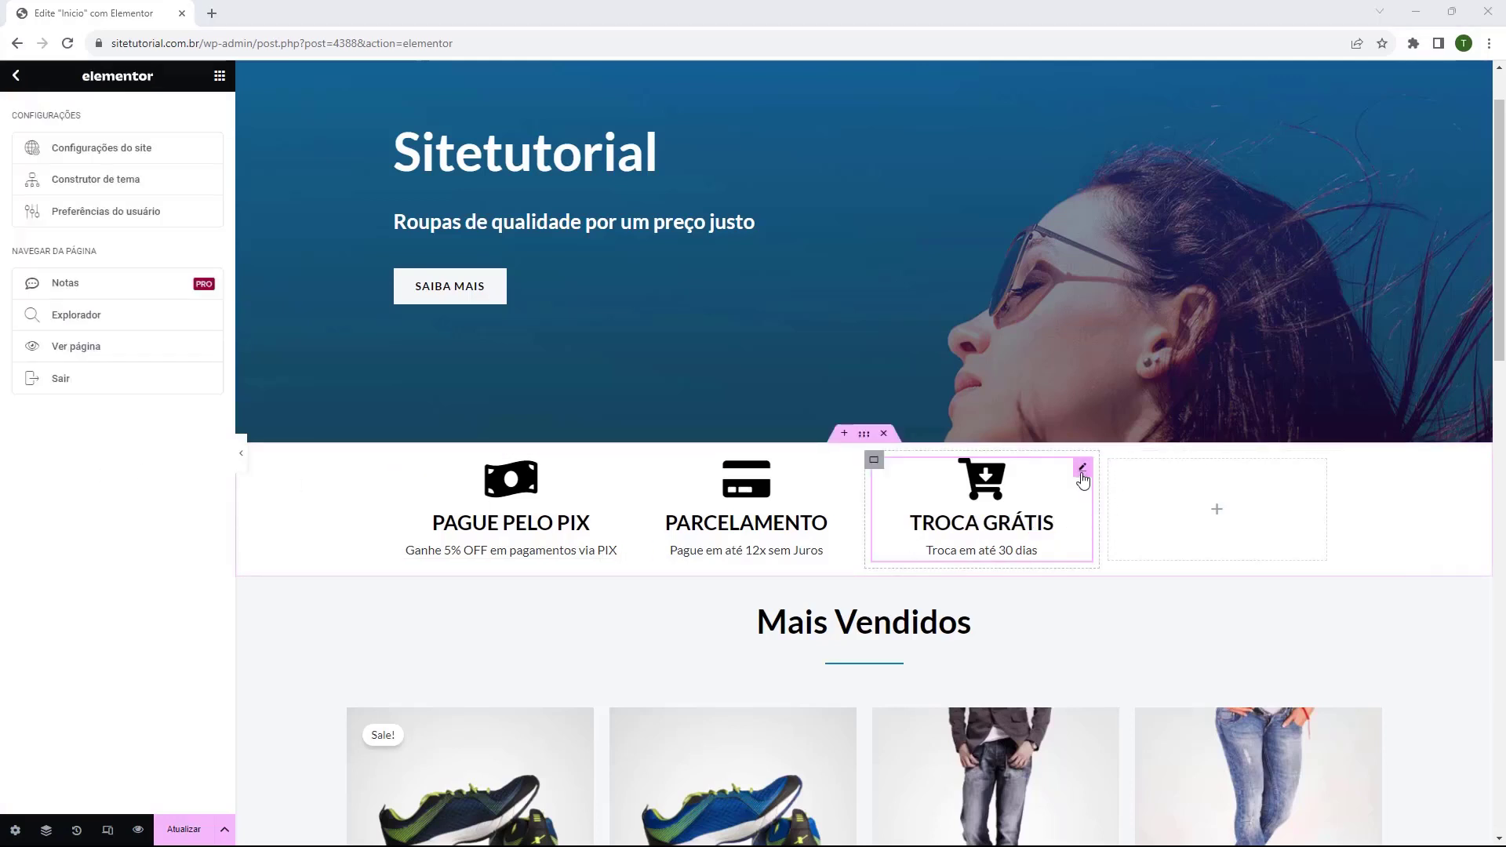
Duplicate the "TROCA GRÁTIS" icon box and move the copy into the fourth column
{"action": "right_click", "coordinate": [1083, 478]}
{"action": "left_click", "coordinate": [1096, 518]}
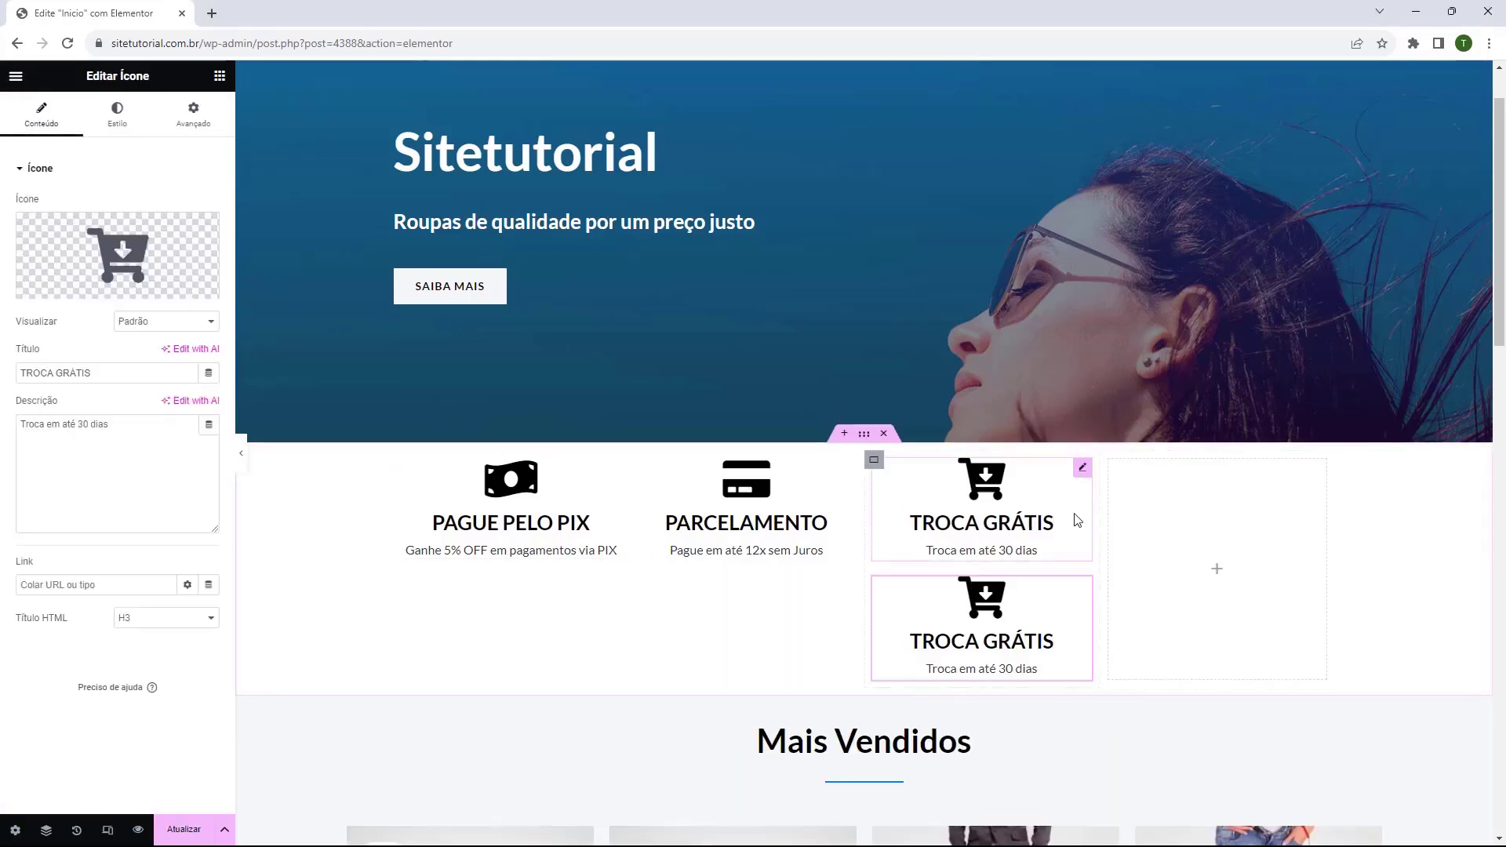
{"action": "left_click_drag", "start_coordinate": [1083, 585], "coordinate": [1225, 519]}
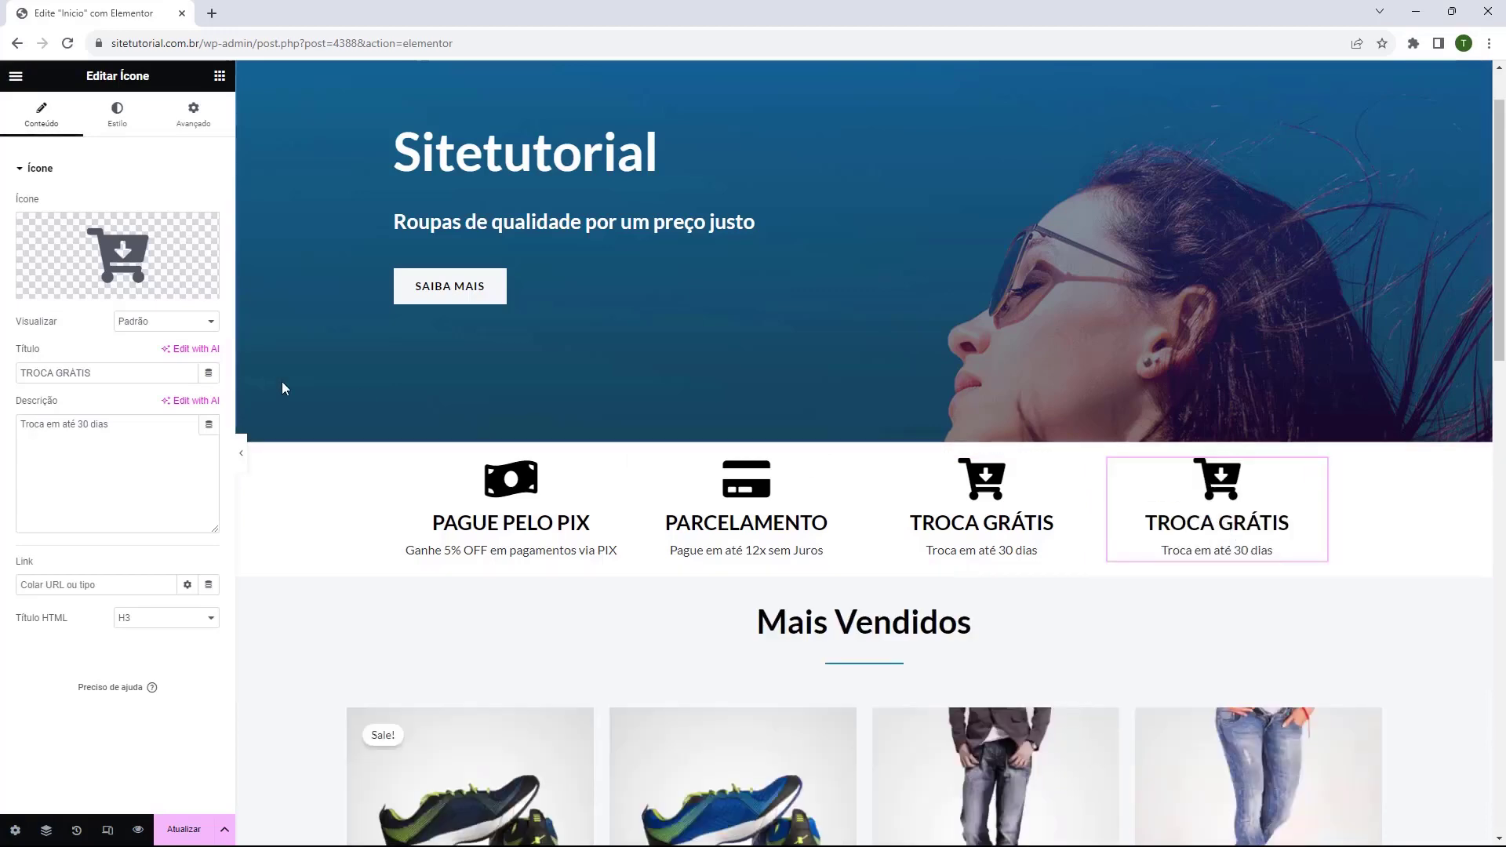
Give the fourth box the solid Dolly icon, the title "FRETE GRÁTIS" and the description "Frete grátis para todo o Brasil"
{"action": "left_click", "coordinate": [117, 255]}
{"action": "scroll", "coordinate": [784, 470], "scroll_direction": "down", "scroll_amount": 10}
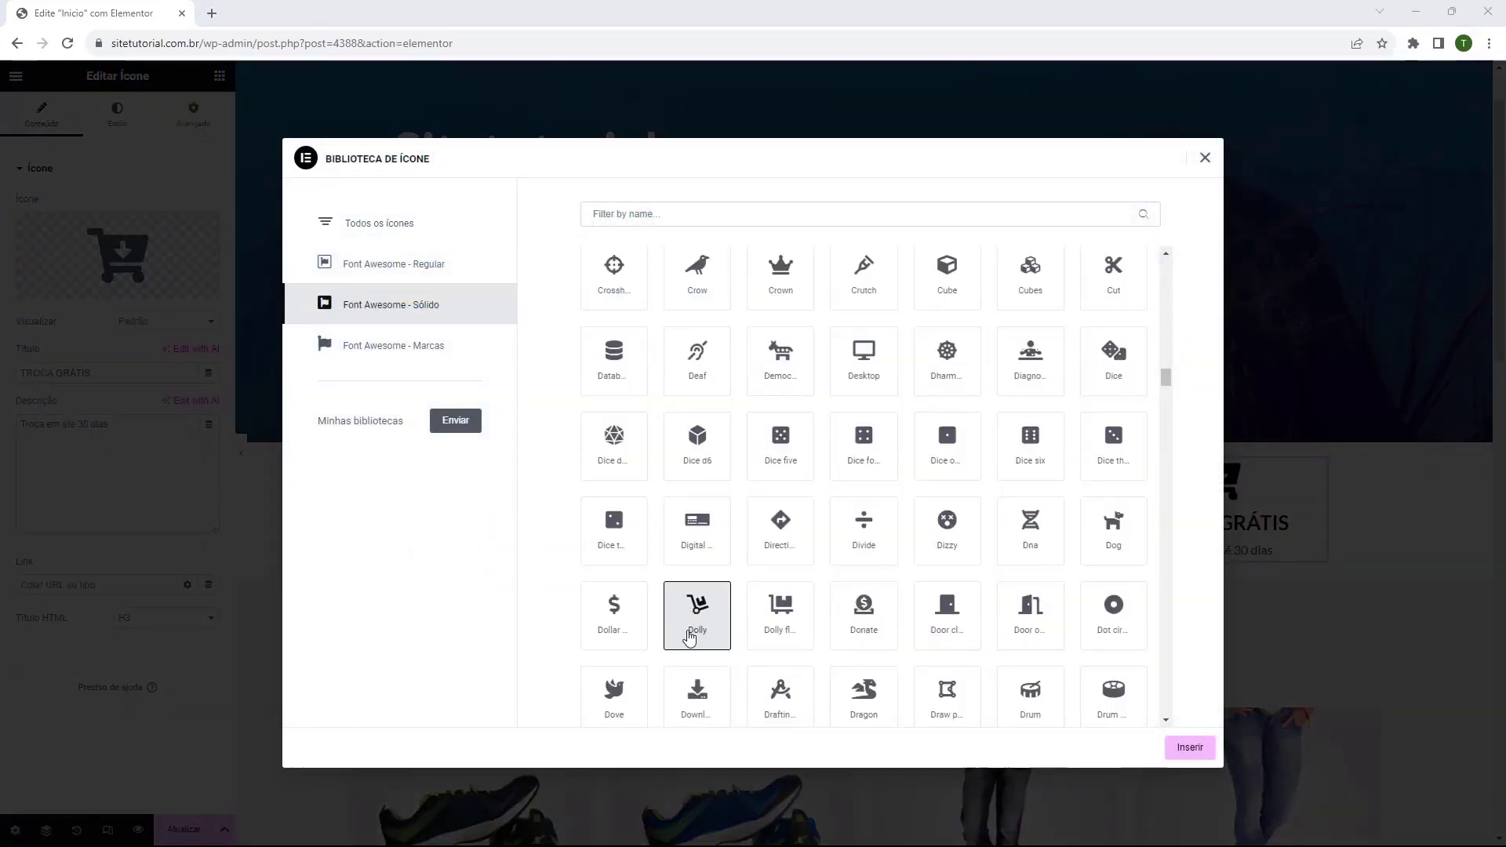
{"action": "left_click", "coordinate": [1177, 742]}
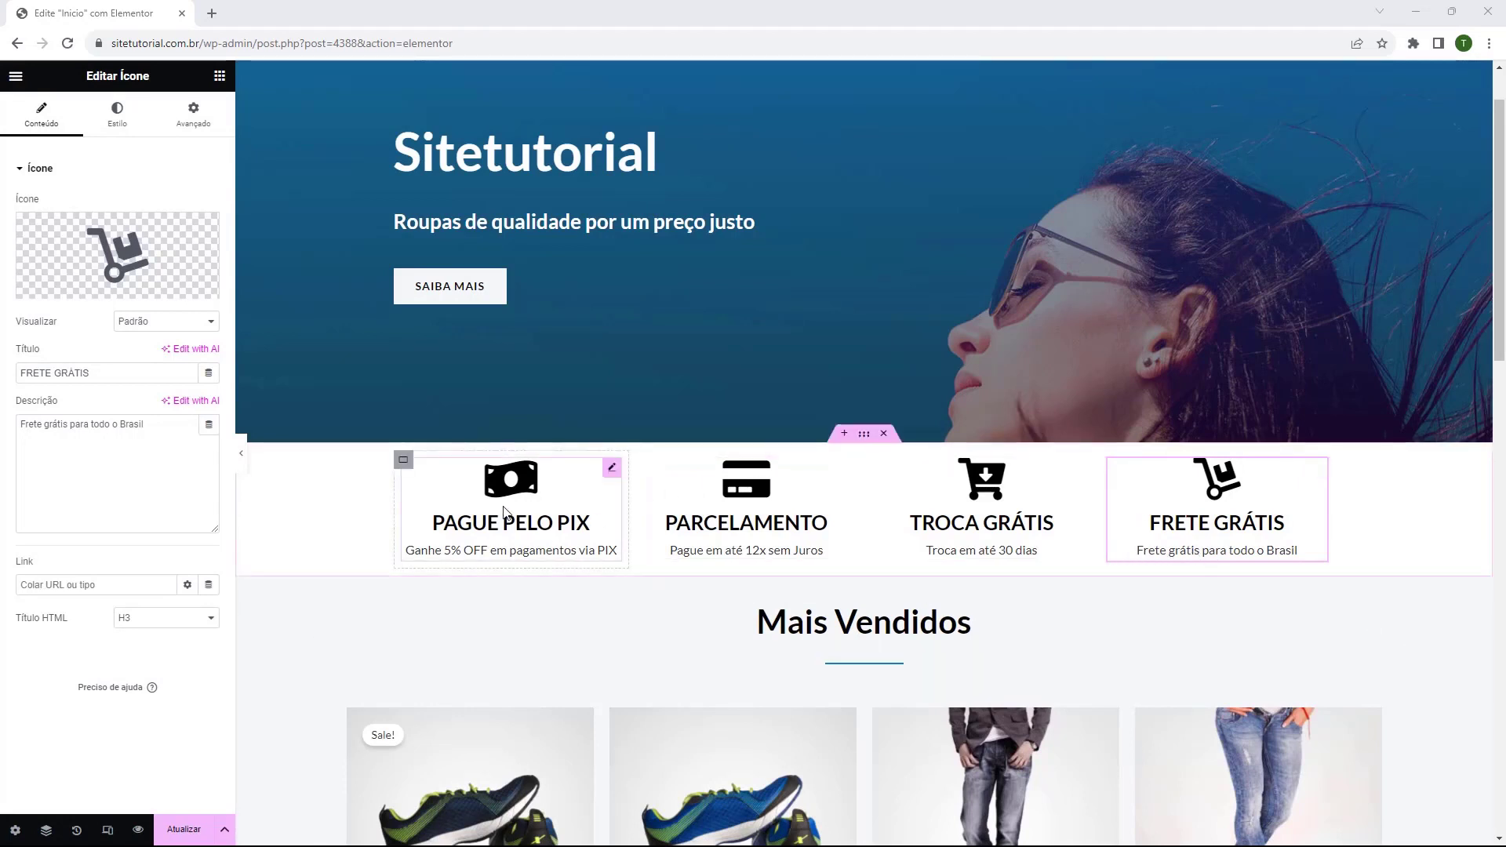
Review the four benefit boxes, the "Mais Vendidos" products and the promo cards on the page
{"action": "left_click", "coordinate": [746, 524]}
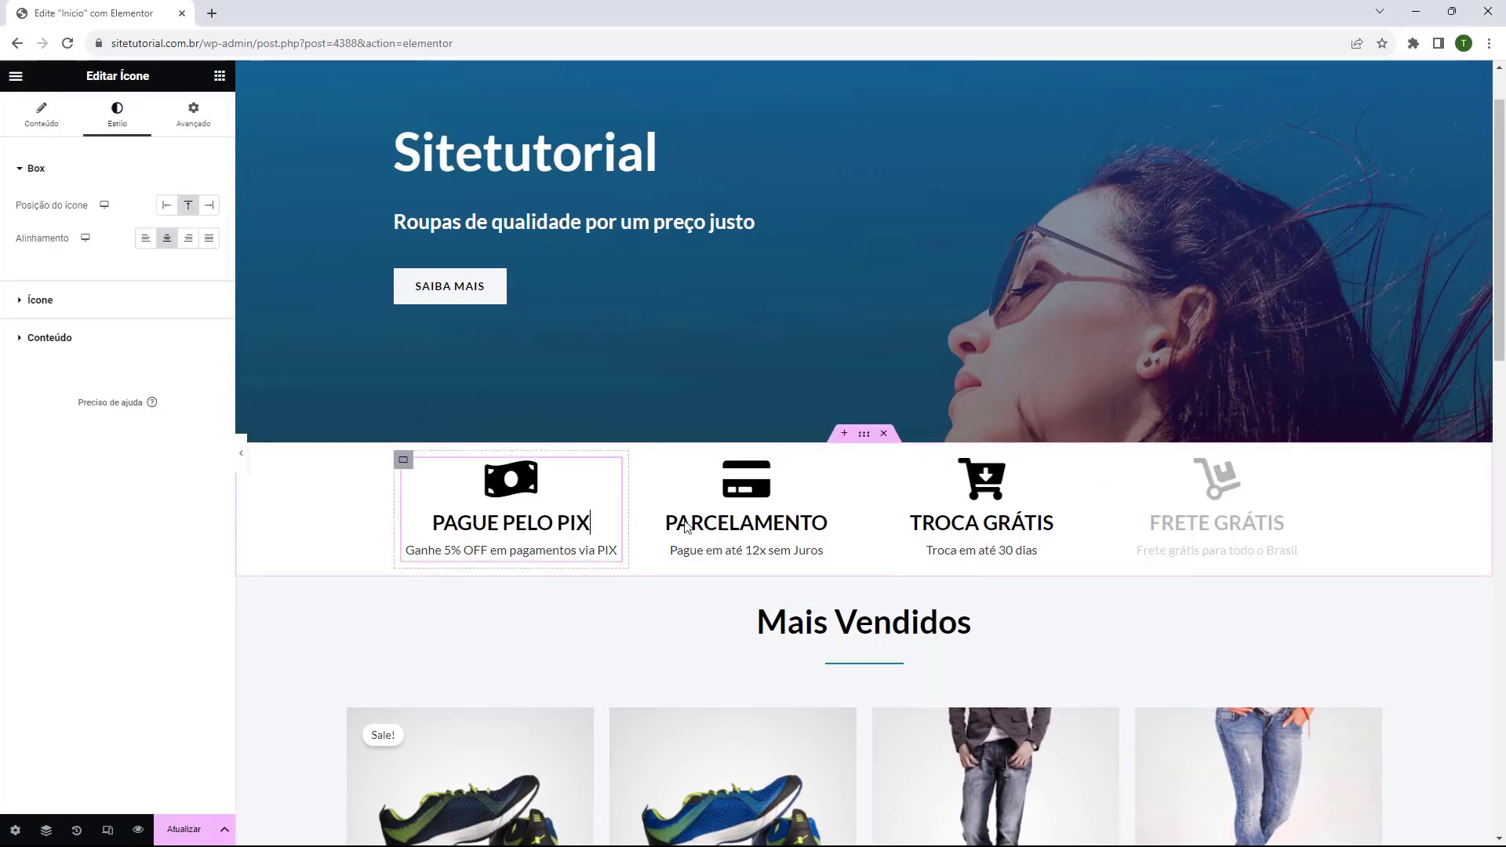
{"action": "left_click", "coordinate": [934, 530]}
{"action": "left_click", "coordinate": [1286, 526]}
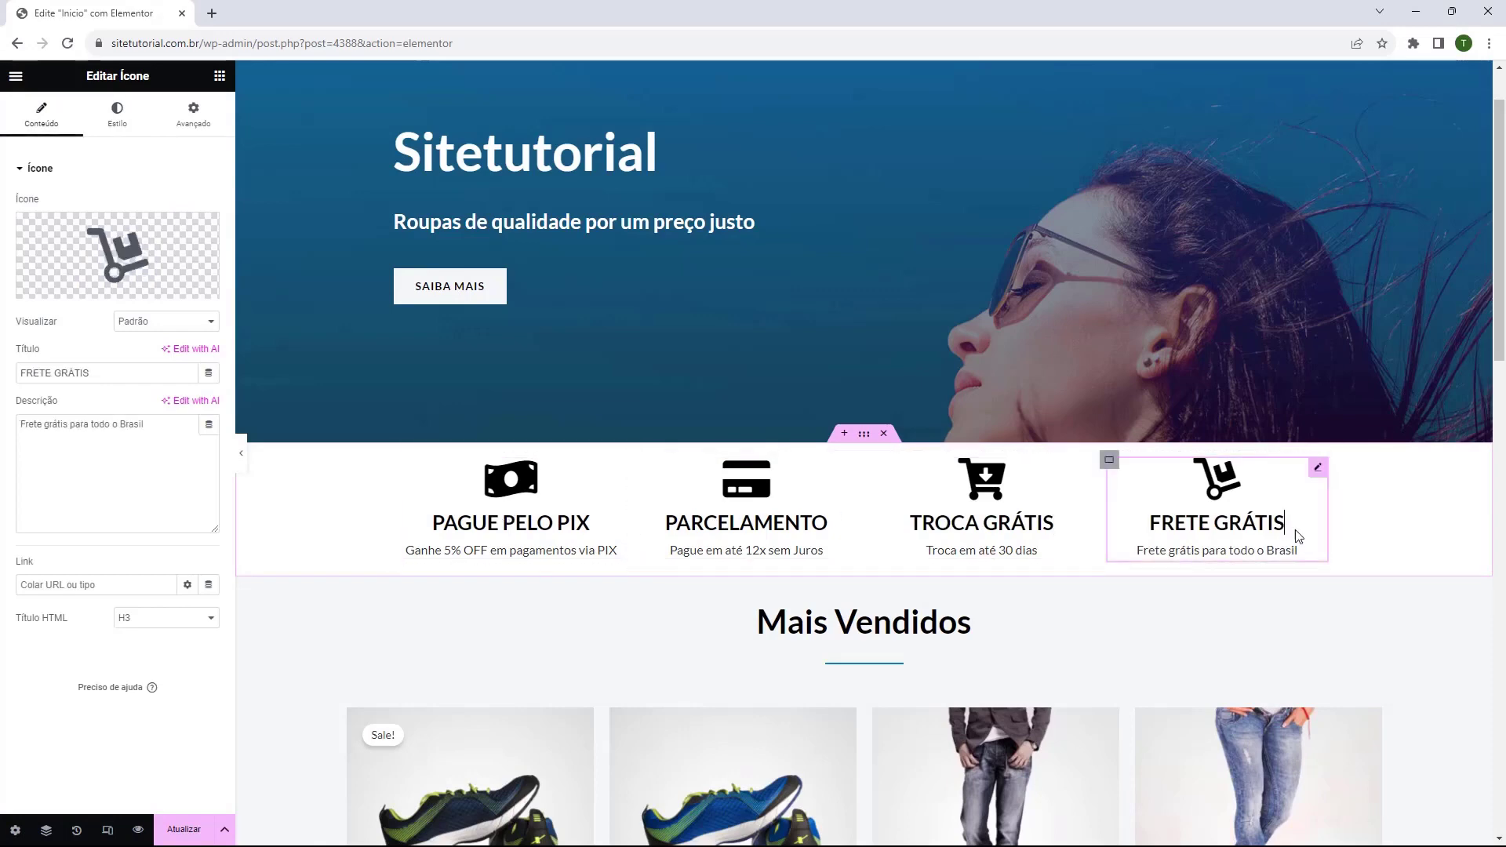
{"action": "scroll", "coordinate": [689, 471], "scroll_direction": "down", "scroll_amount": 5}
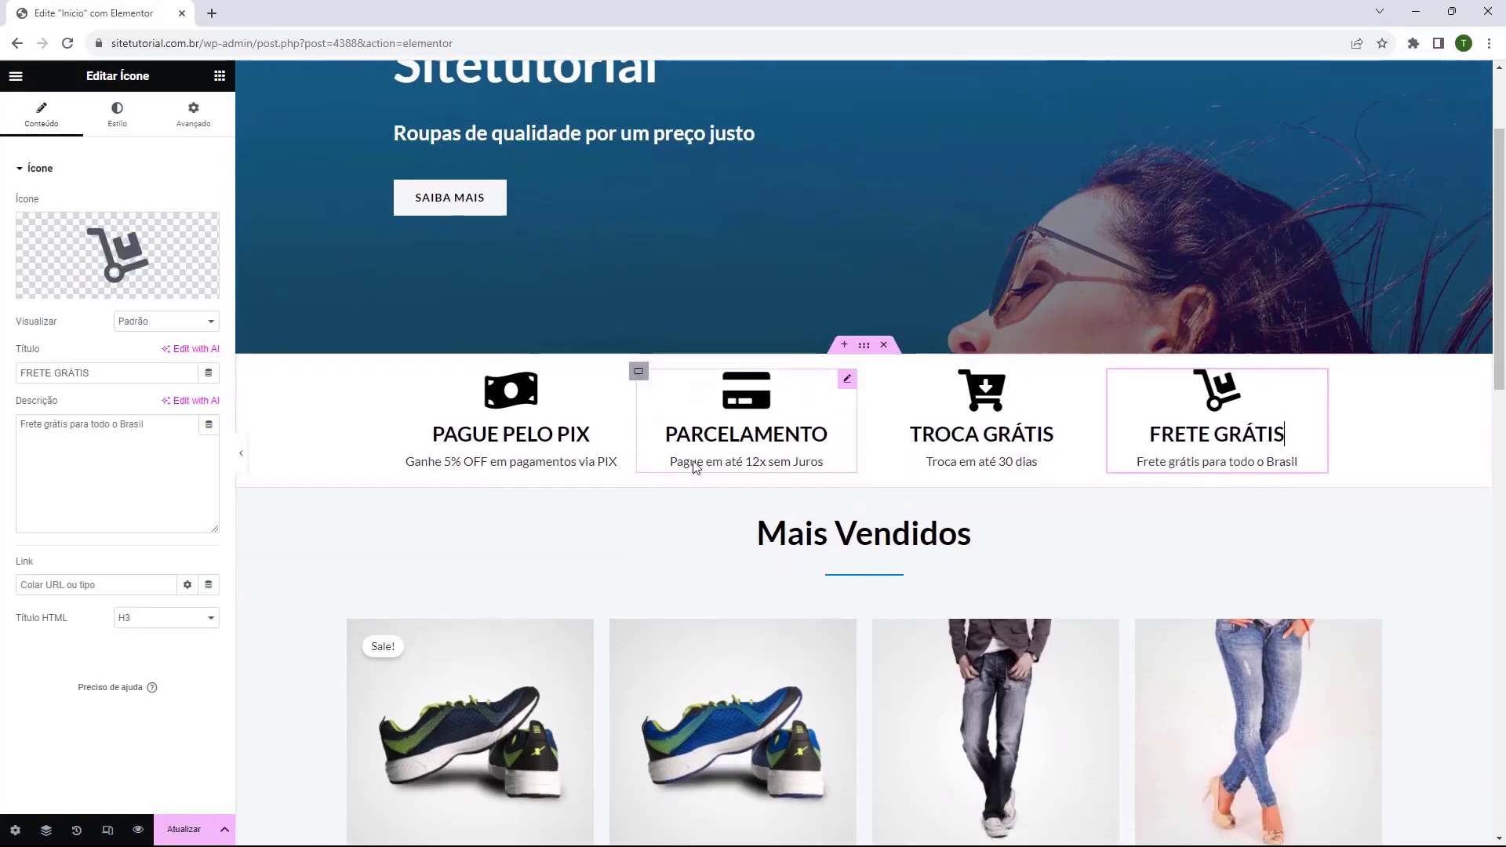
{"action": "scroll", "coordinate": [645, 414], "scroll_direction": "down", "scroll_amount": 7}
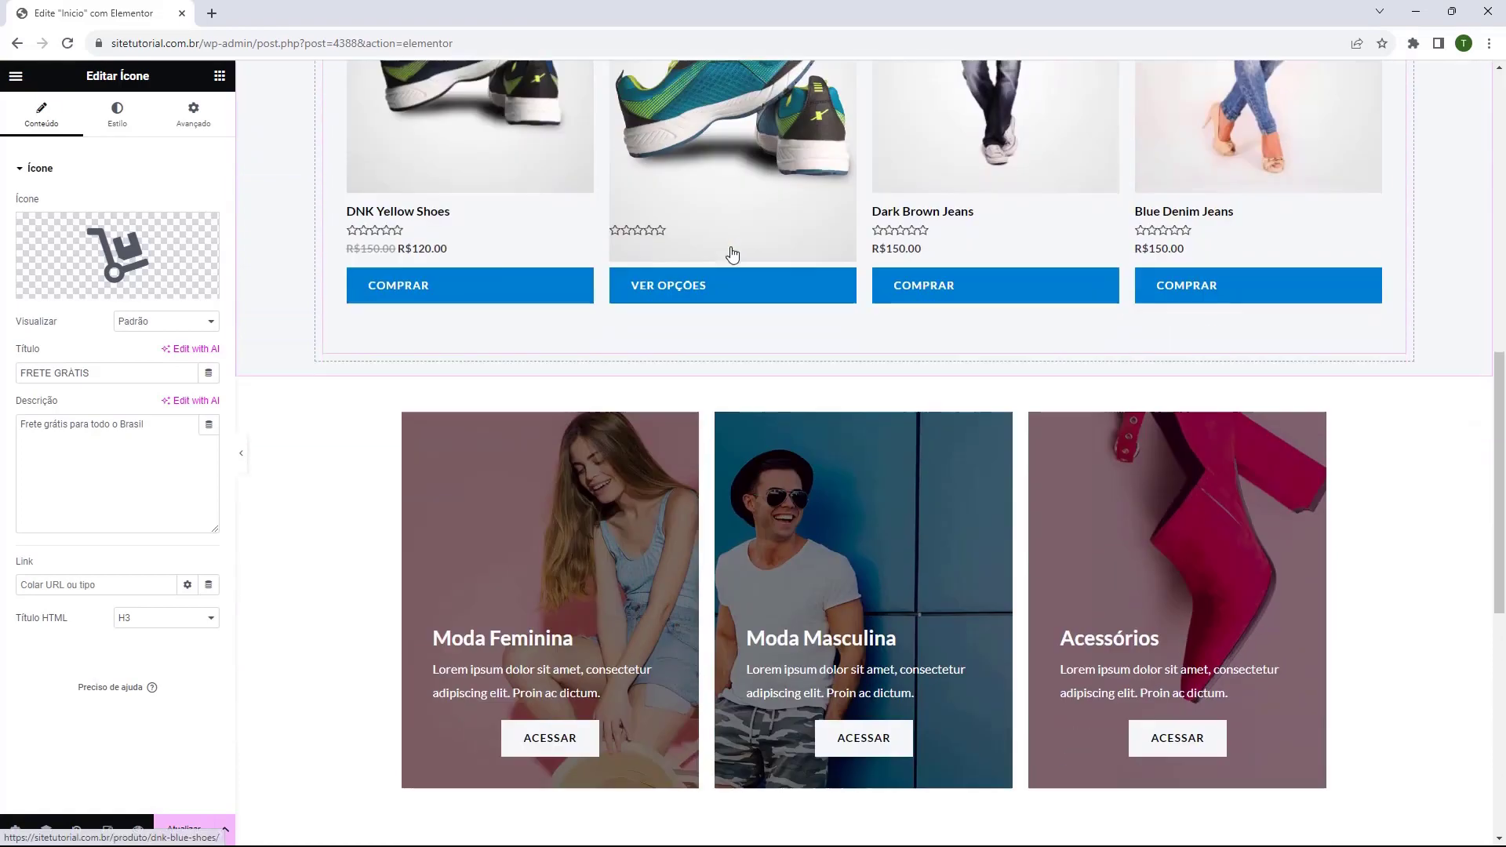
{"action": "scroll", "coordinate": [737, 482], "scroll_direction": "down", "scroll_amount": 1}
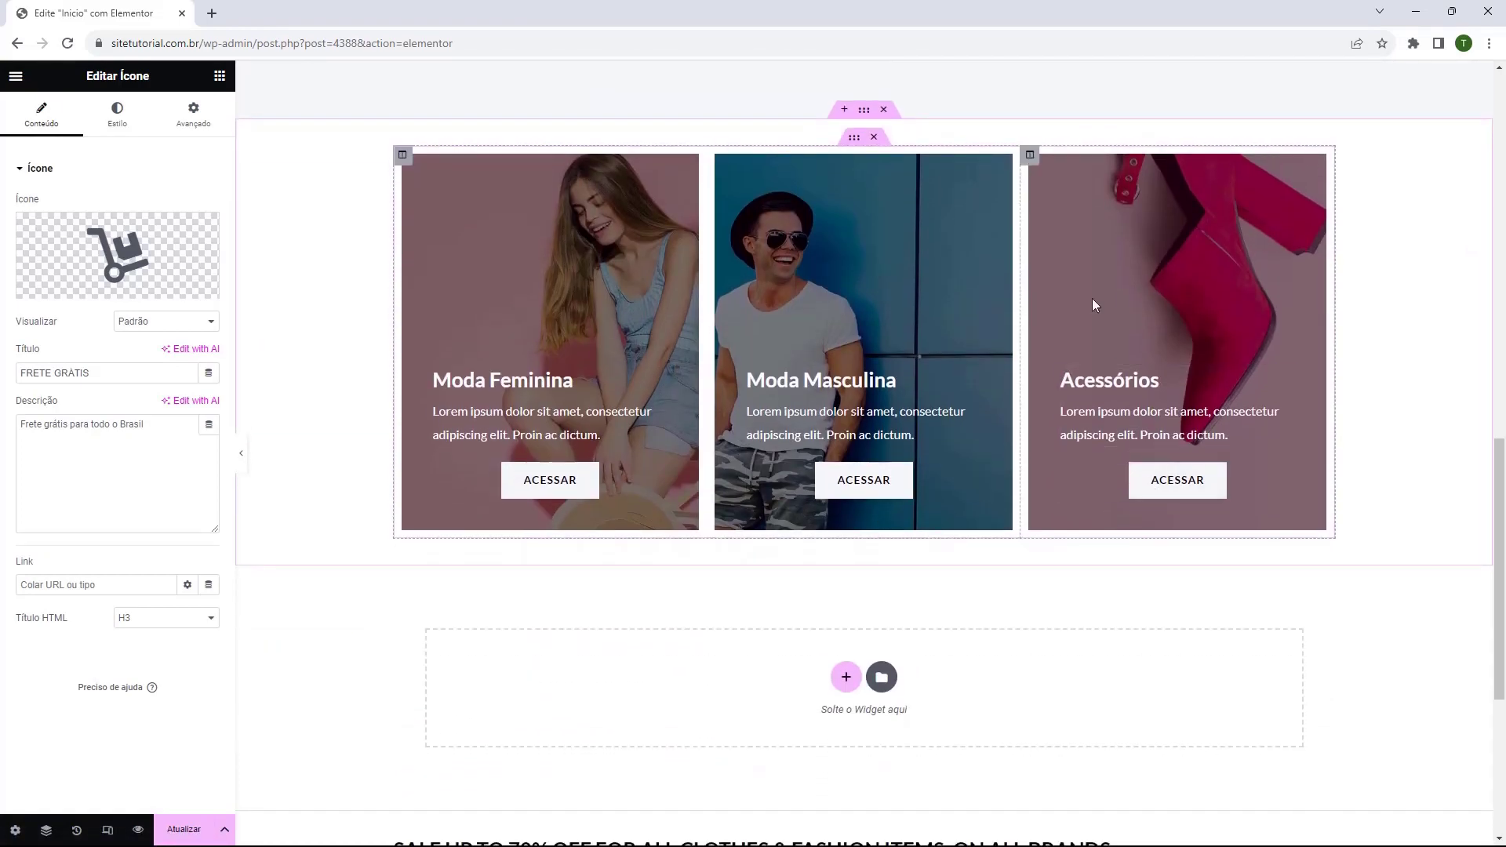
{"action": "scroll", "coordinate": [877, 468], "scroll_direction": "up", "scroll_amount": 3}
{"action": "scroll", "coordinate": [877, 468], "scroll_direction": "up", "scroll_amount": 8}
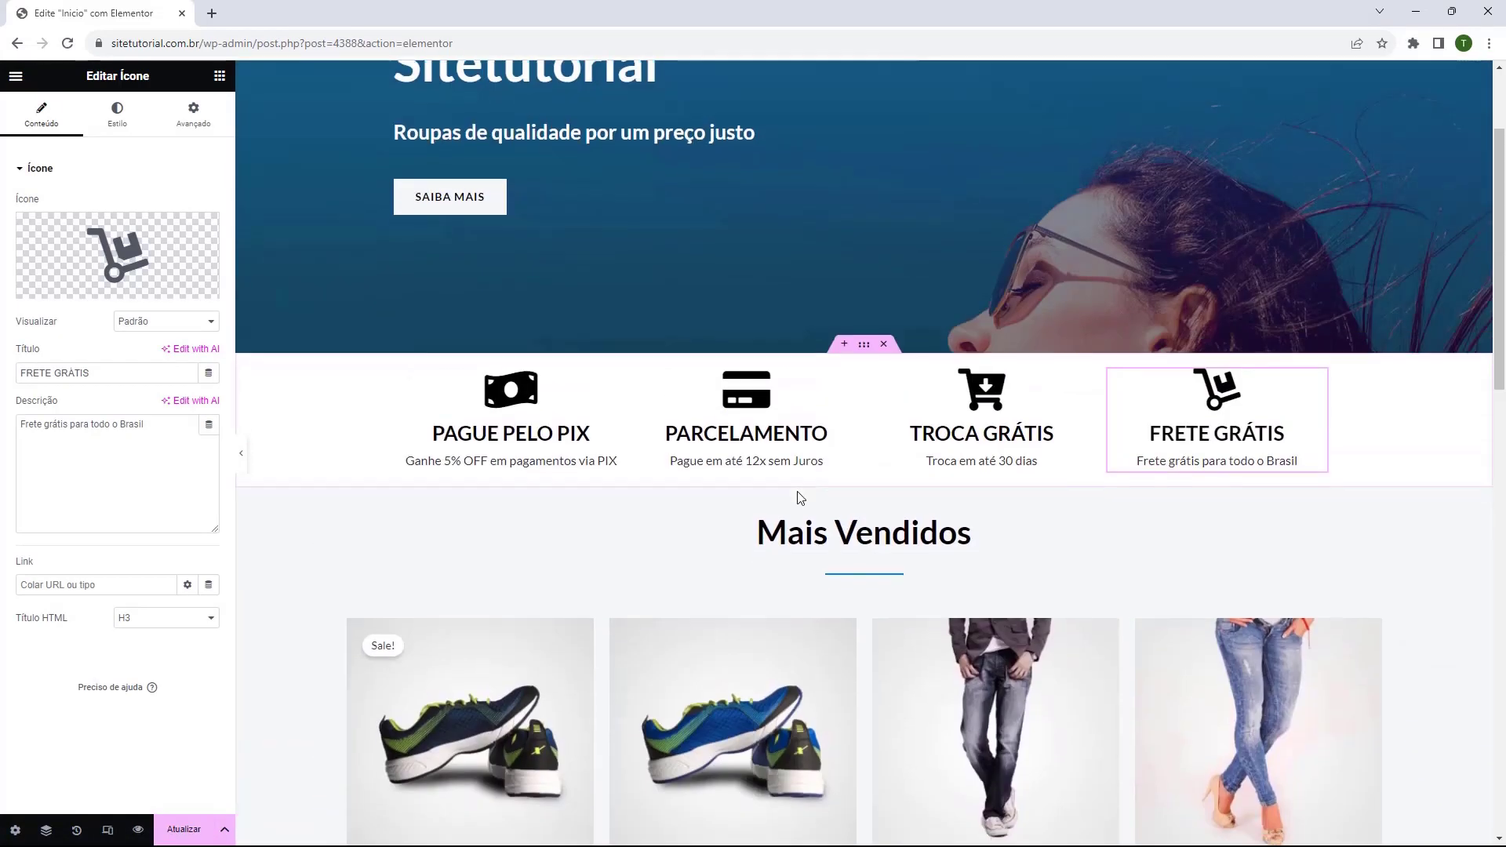
Add a new single-column container with vertical direction below the Moda Feminina, Moda Masculina and Acessórios cards
{"action": "scroll", "coordinate": [798, 498], "scroll_direction": "down", "scroll_amount": 8}
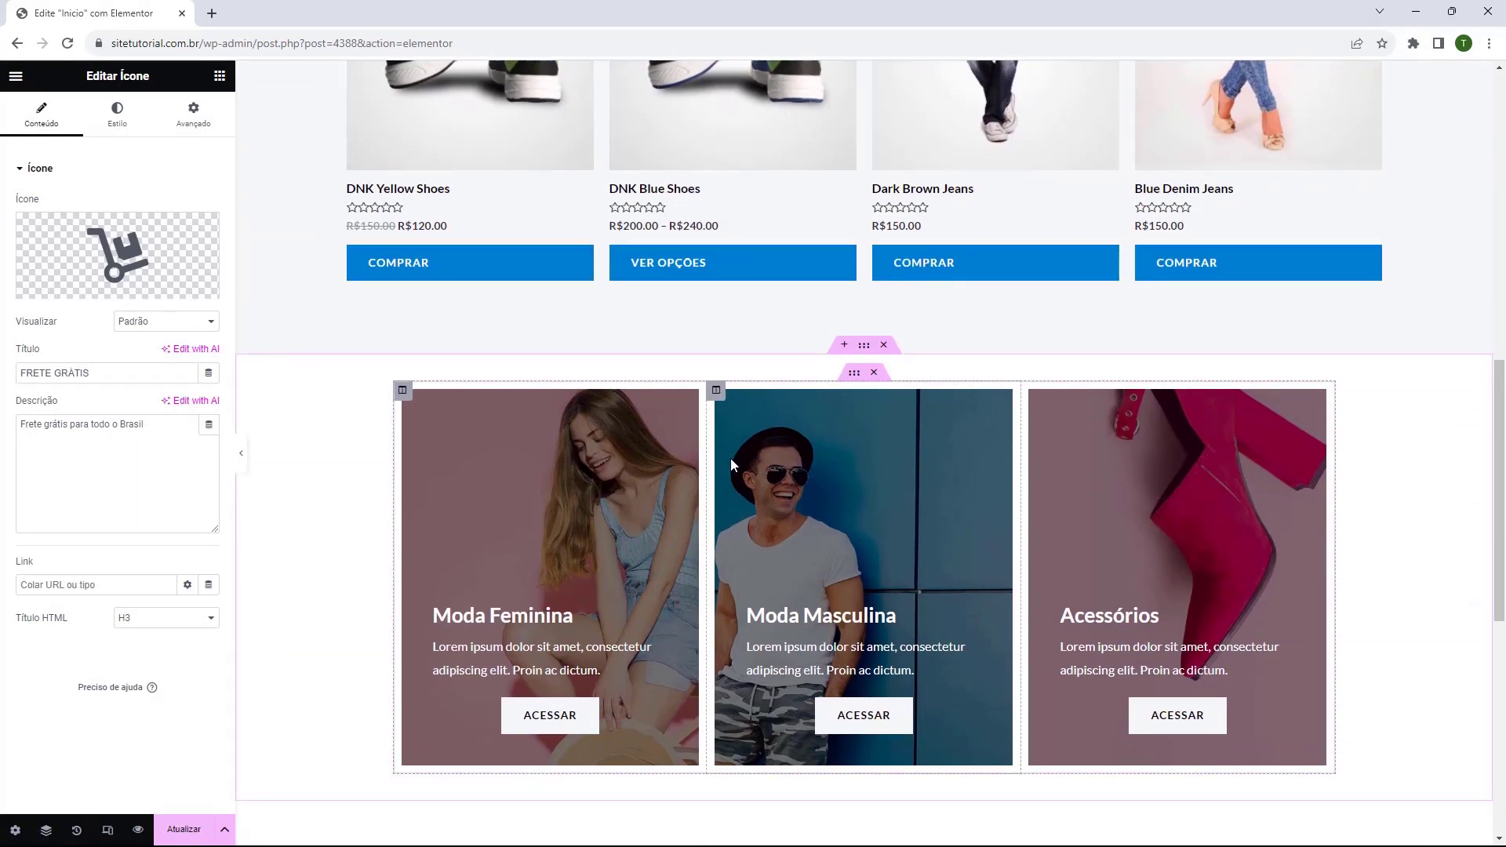
{"action": "scroll", "coordinate": [732, 458], "scroll_direction": "up", "scroll_amount": 4}
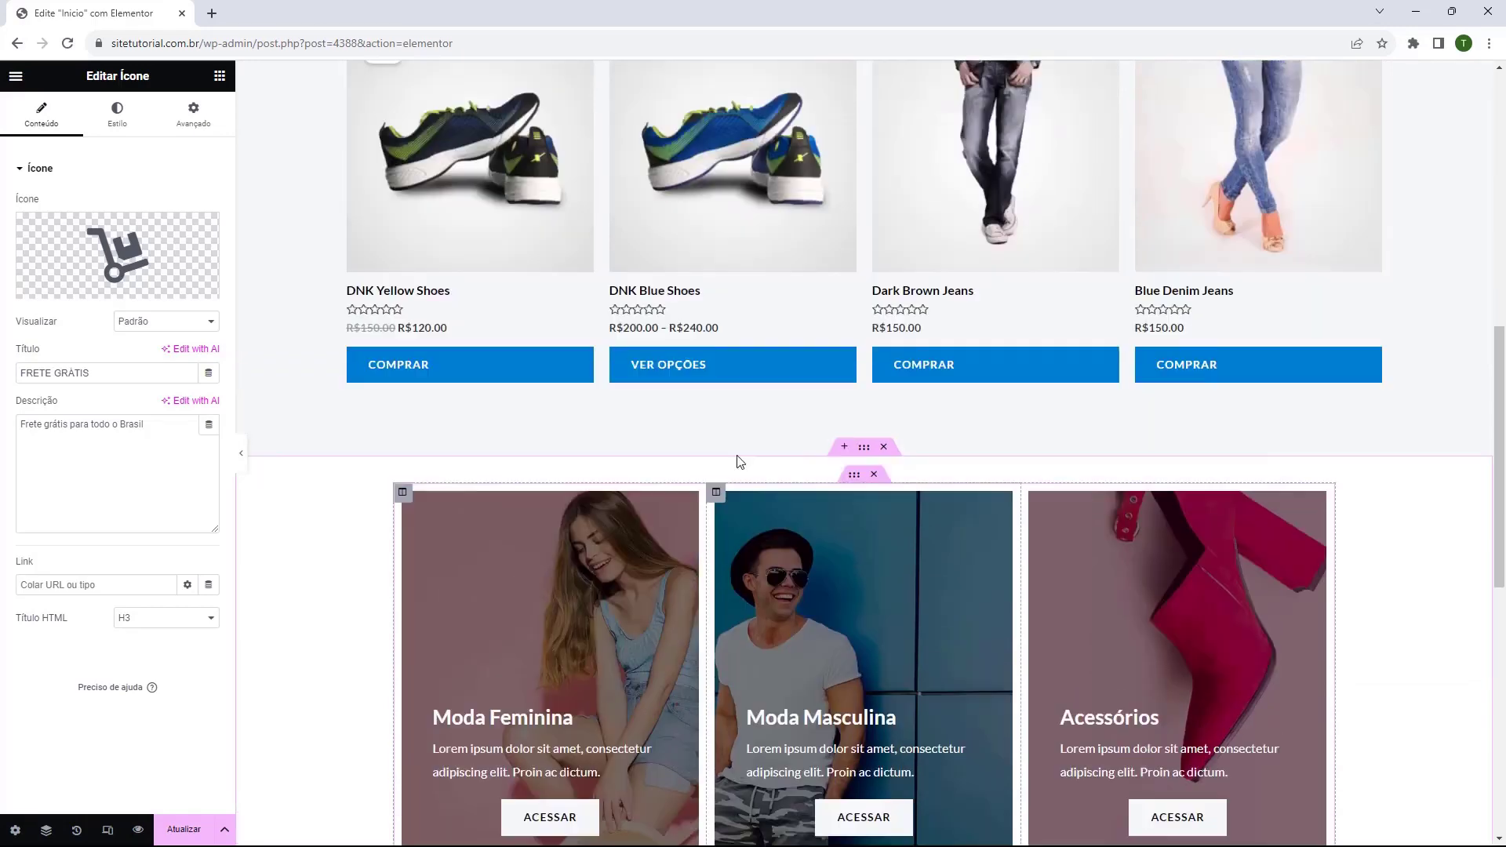
{"action": "scroll", "coordinate": [858, 474], "scroll_direction": "down", "scroll_amount": 8}
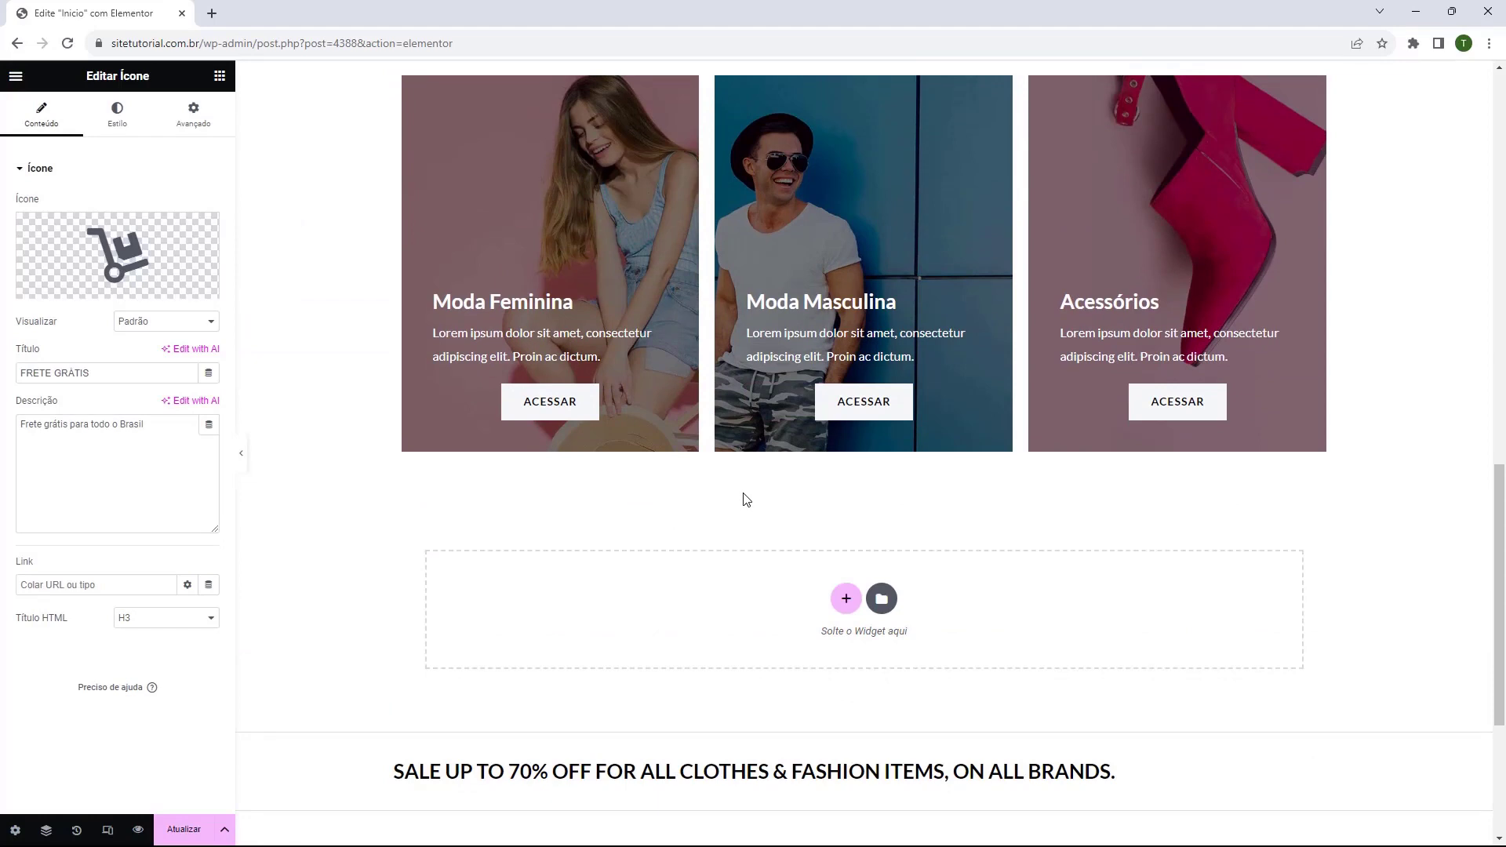
{"action": "scroll", "coordinate": [750, 482], "scroll_direction": "down", "scroll_amount": 1}
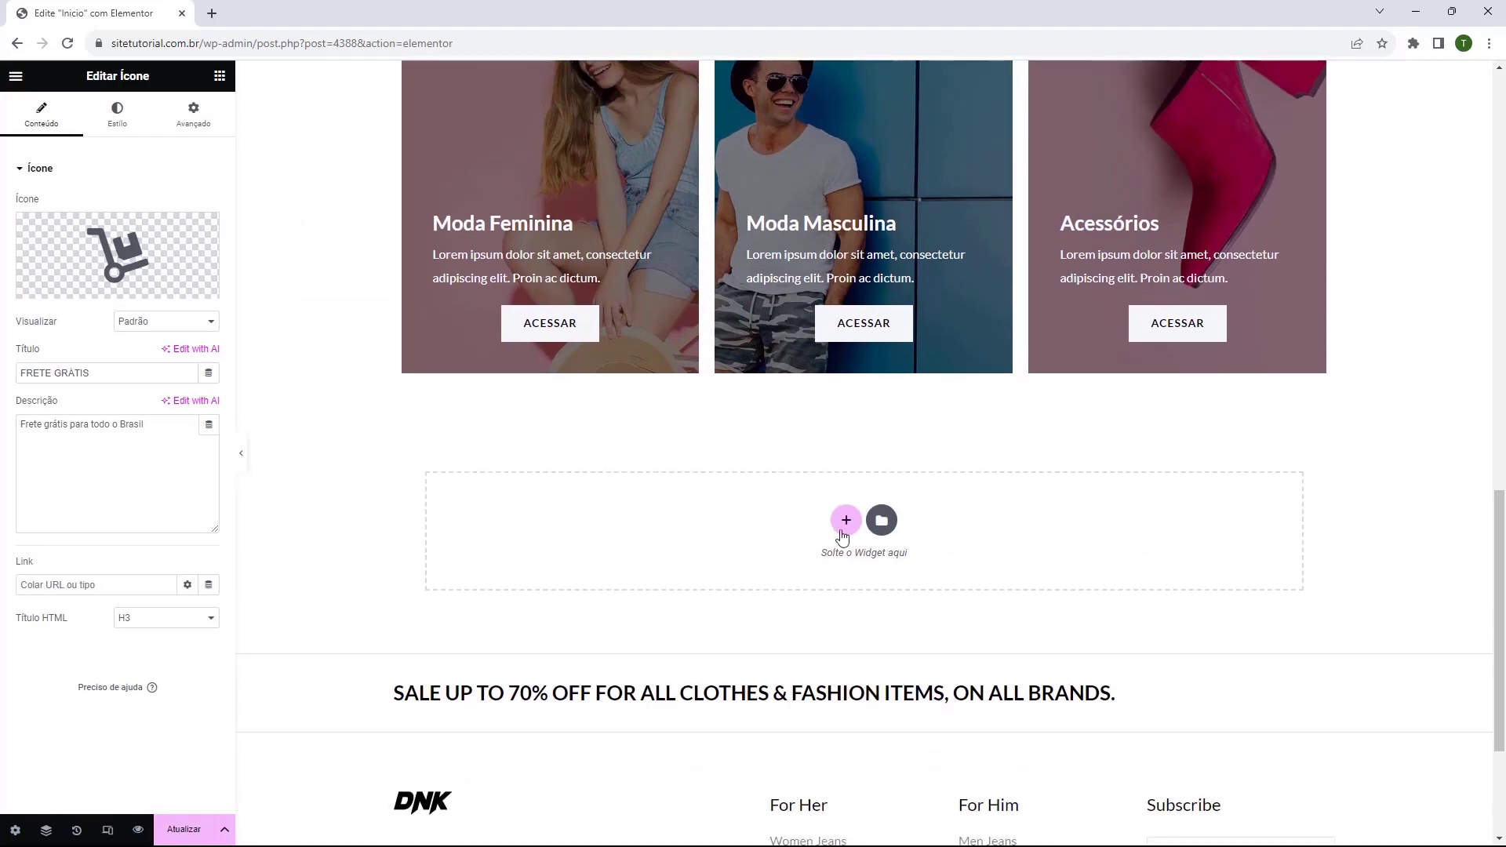
{"action": "left_click", "coordinate": [846, 520]}
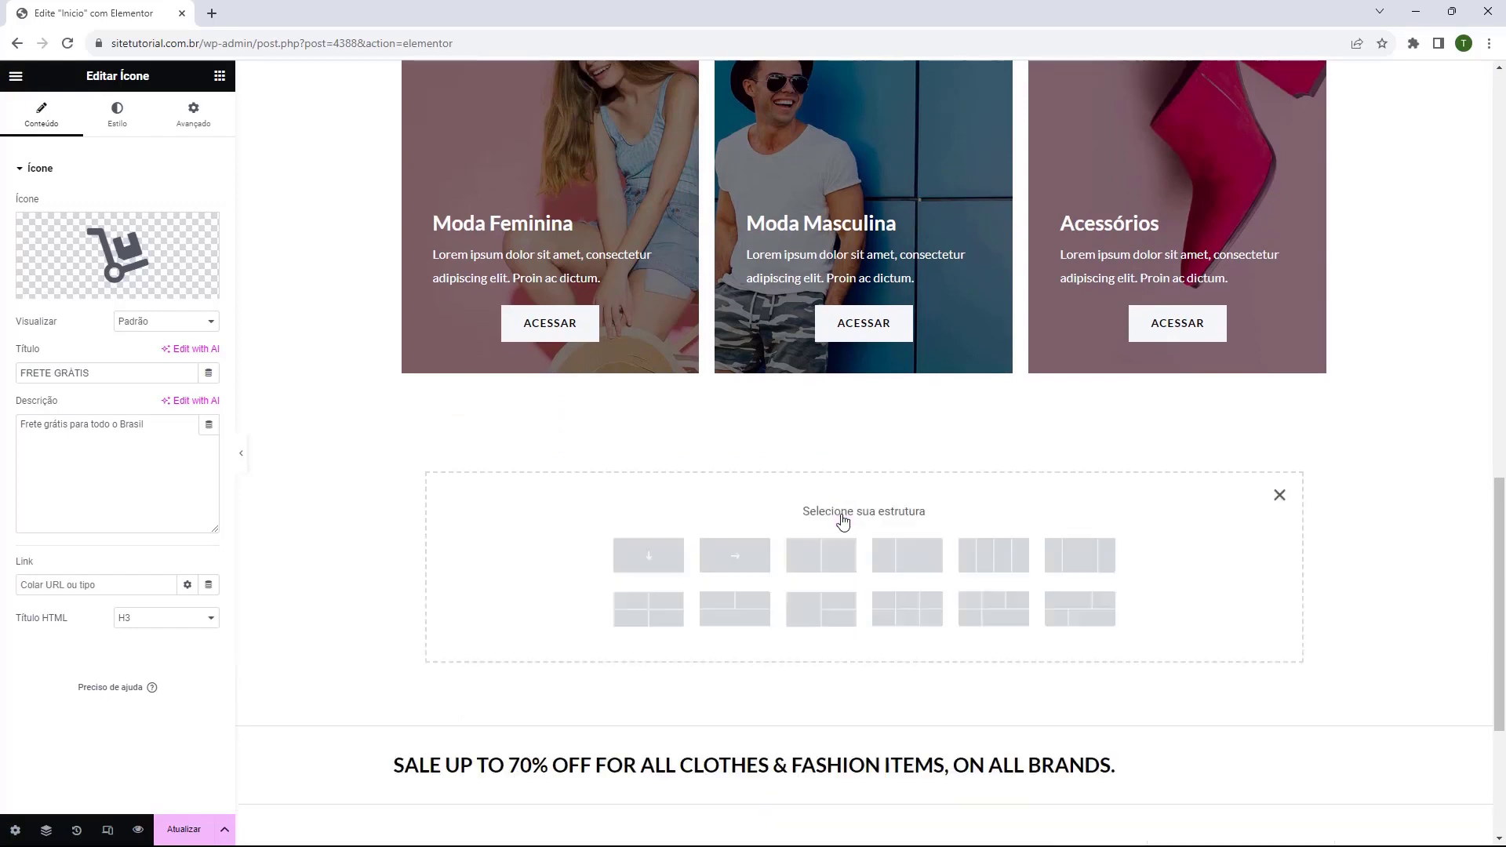
{"action": "left_click", "coordinate": [648, 557]}
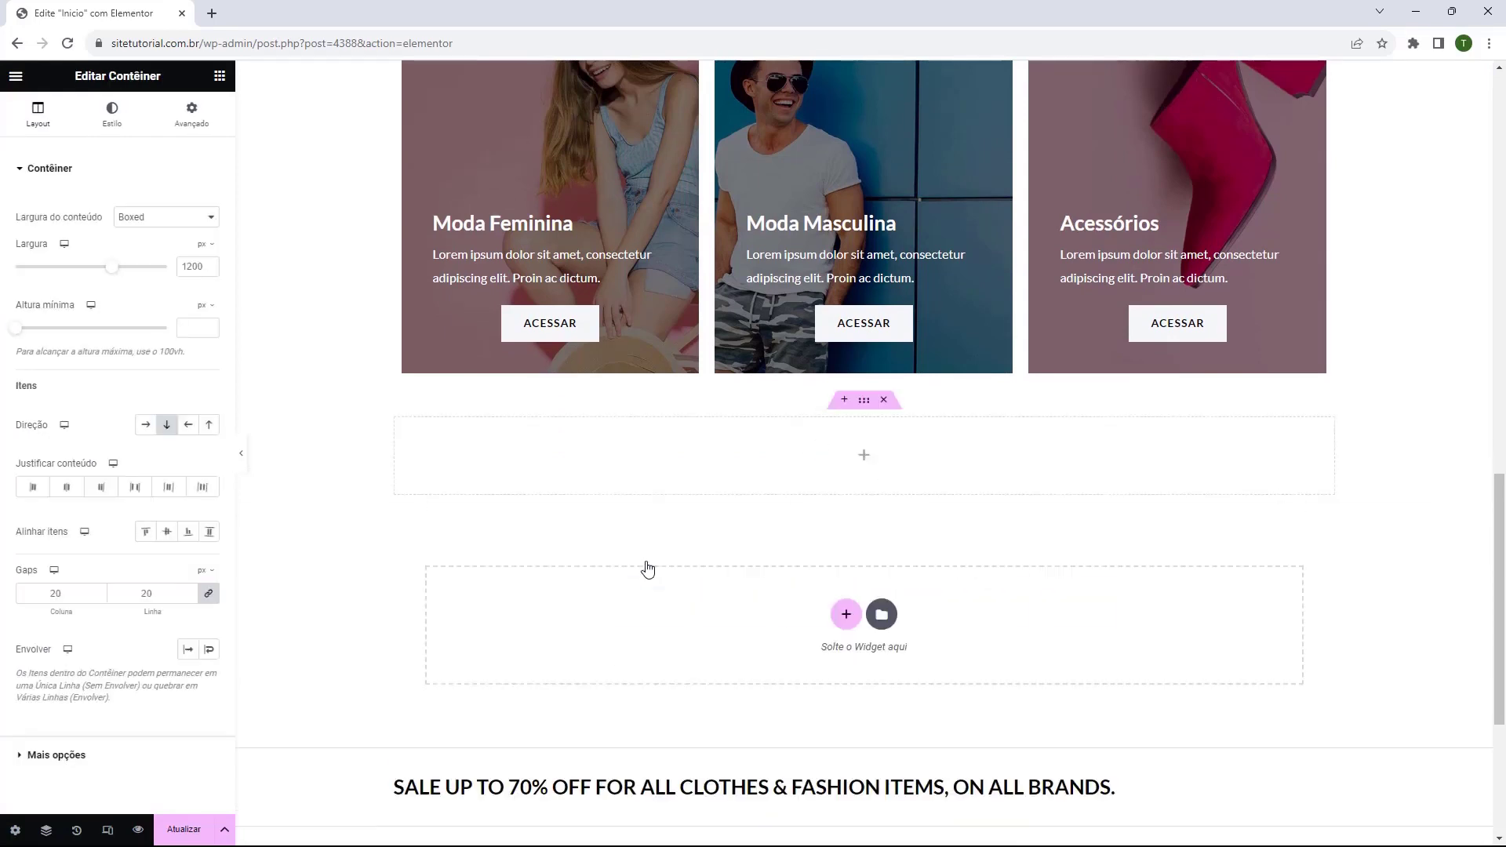
Place a Título widget in the new container and a Botão widget beneath it
{"action": "left_click", "coordinate": [220, 76]}
{"action": "left_click_drag", "start_coordinate": [69, 353], "coordinate": [871, 475]}
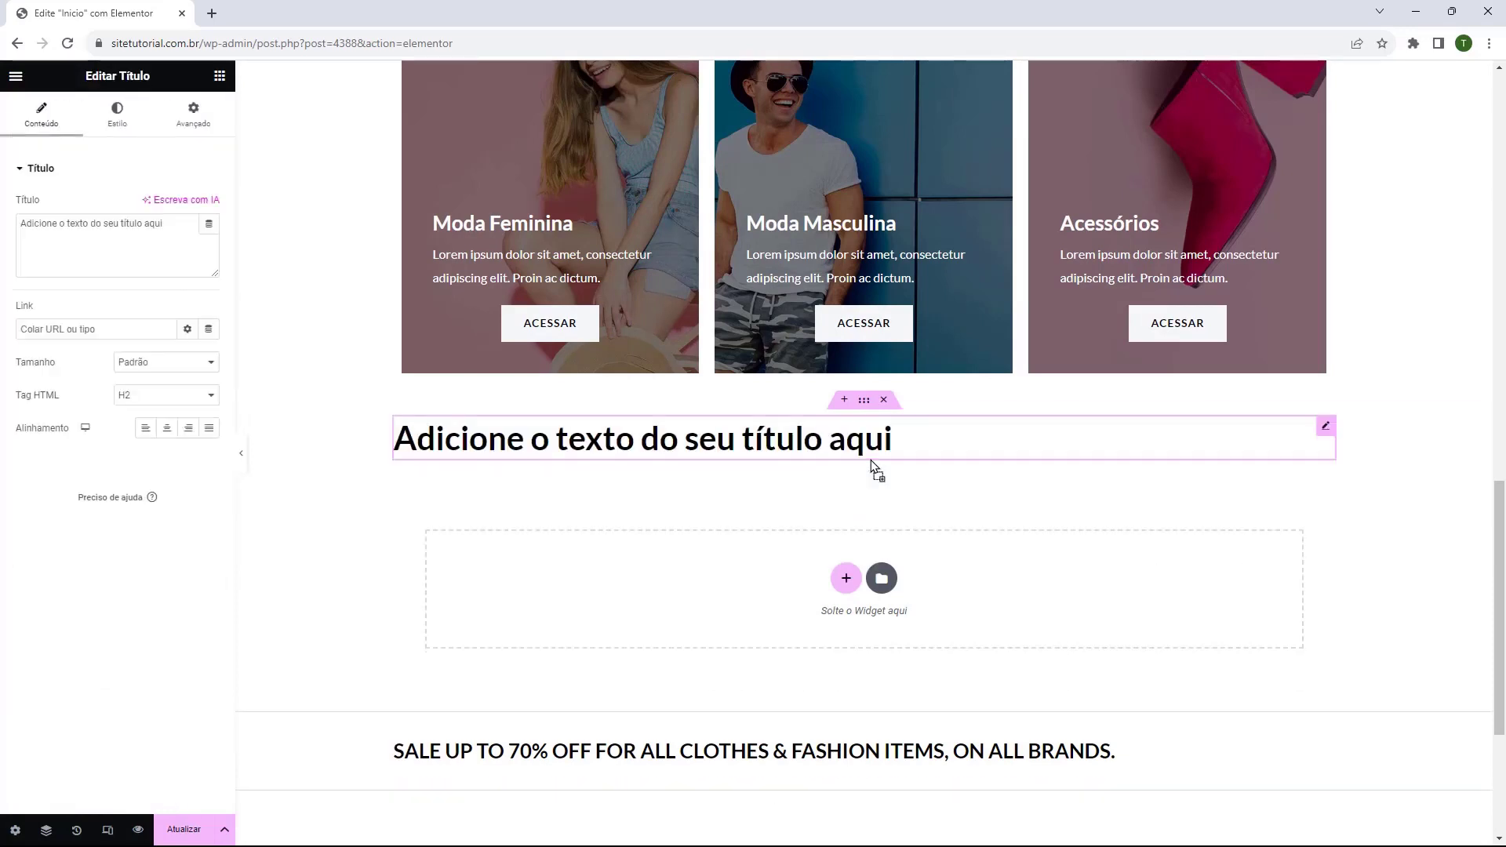
{"action": "left_click", "coordinate": [220, 75]}
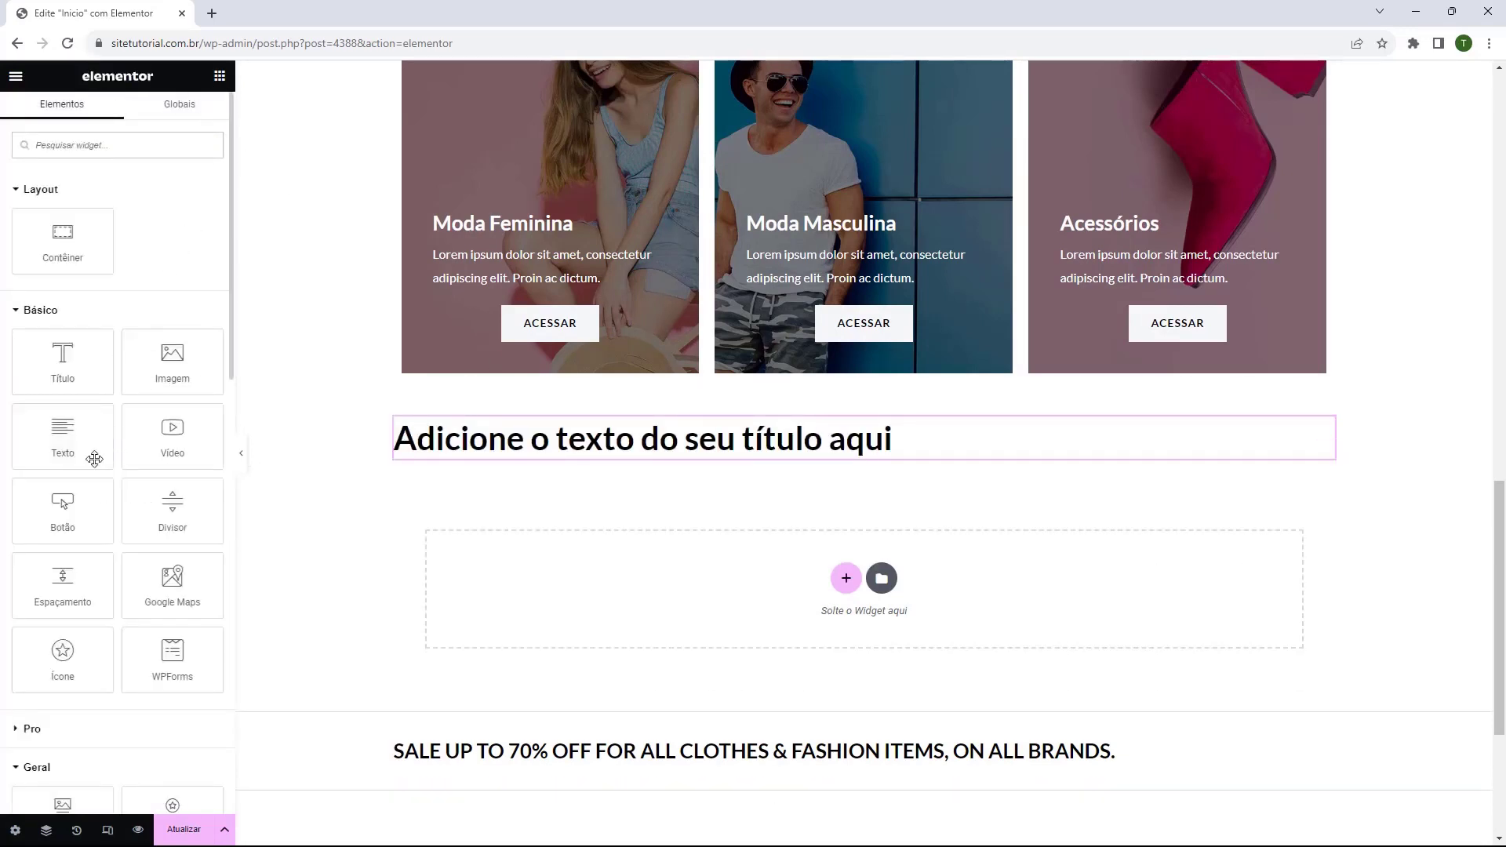
{"action": "left_click_drag", "start_coordinate": [62, 510], "coordinate": [841, 455]}
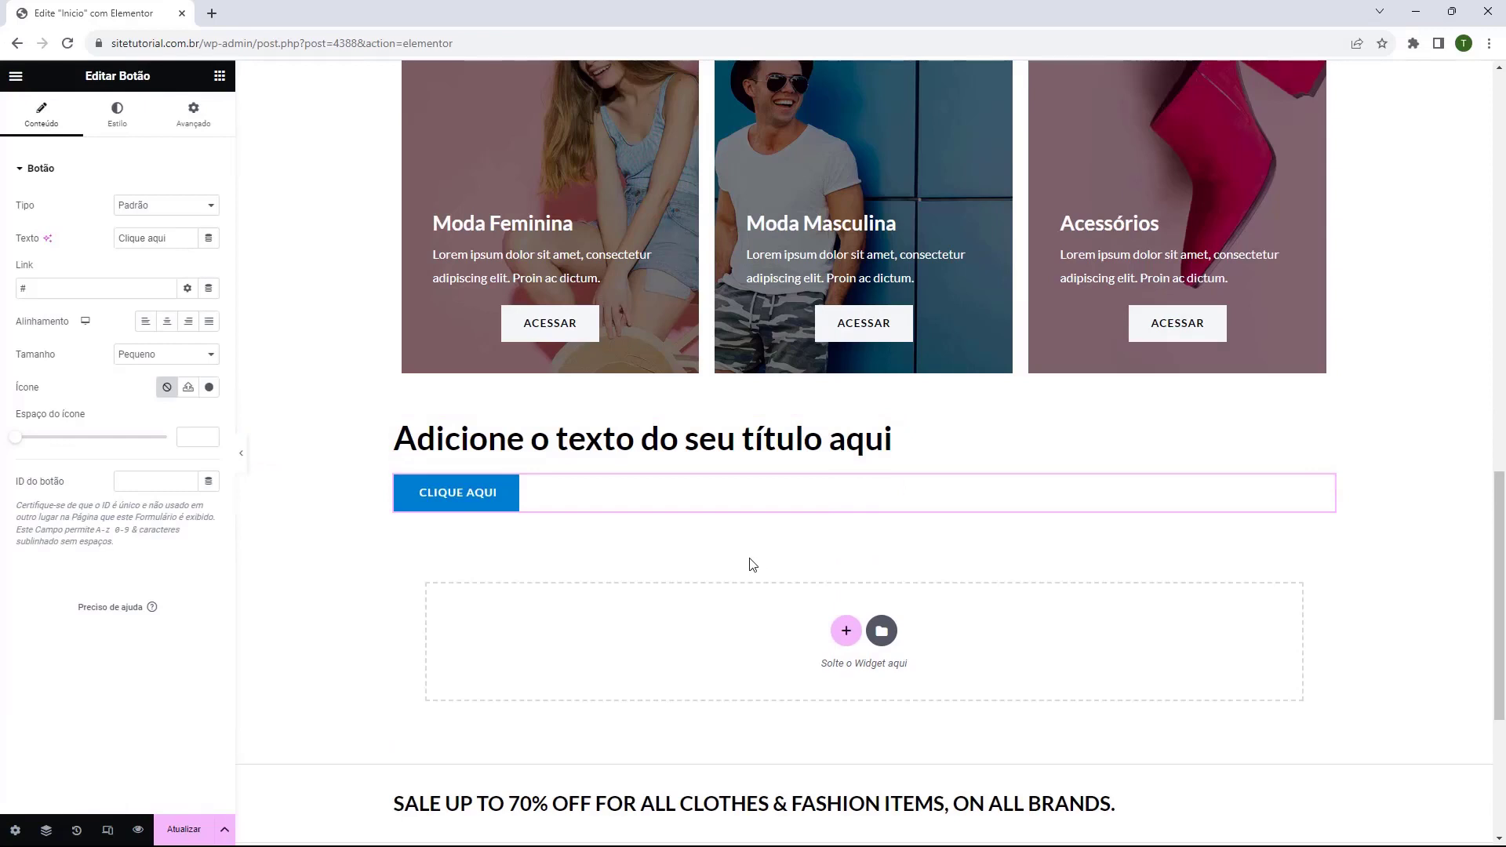
Set the new heading's text to "Siga-nós nas Redes Sociais" and center it
{"action": "left_click", "coordinate": [838, 448]}
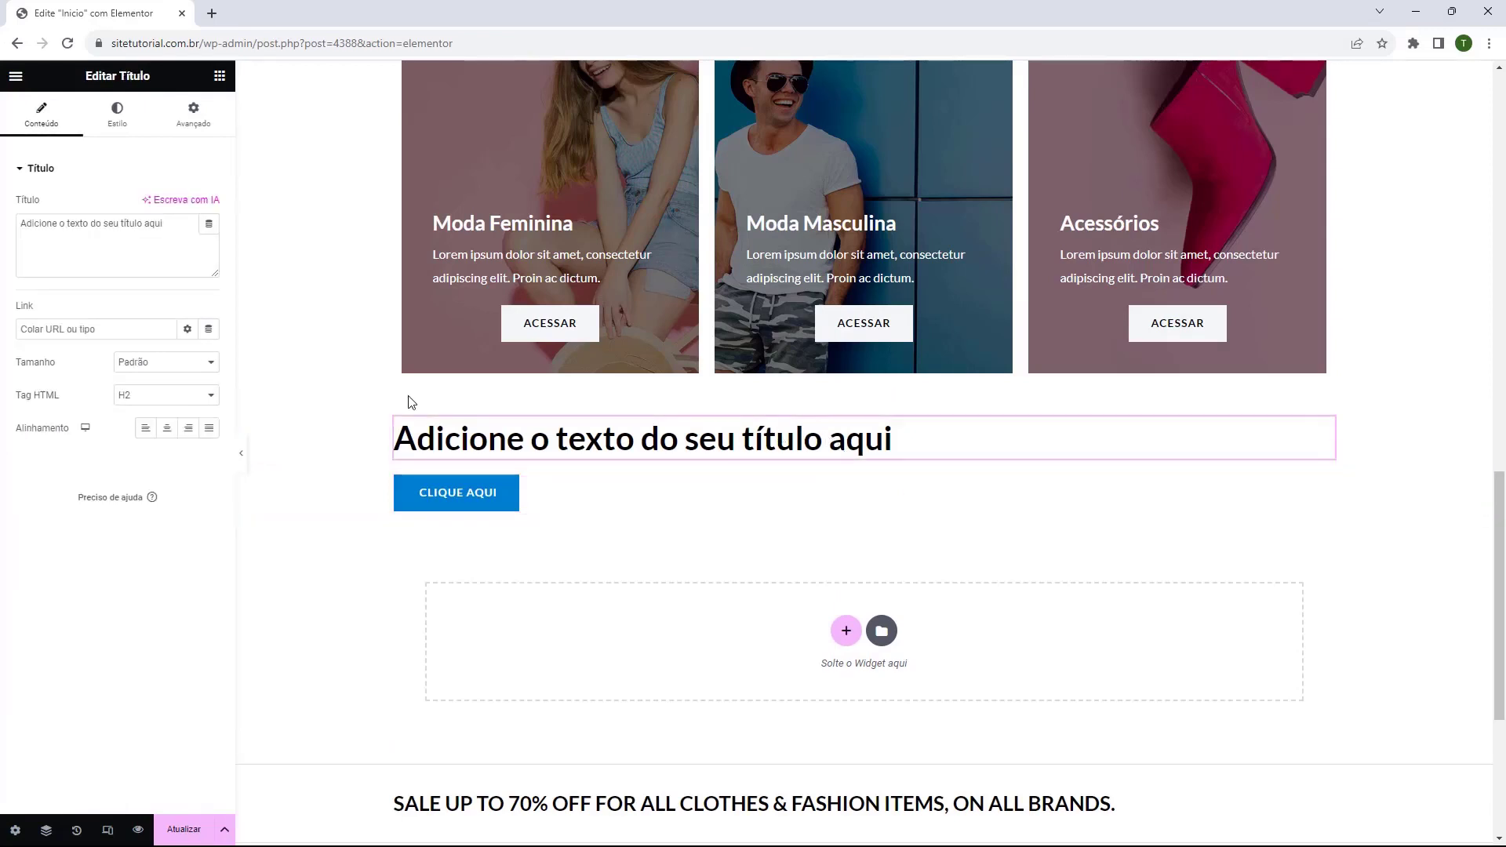
{"action": "triple_click", "coordinate": [113, 224]}
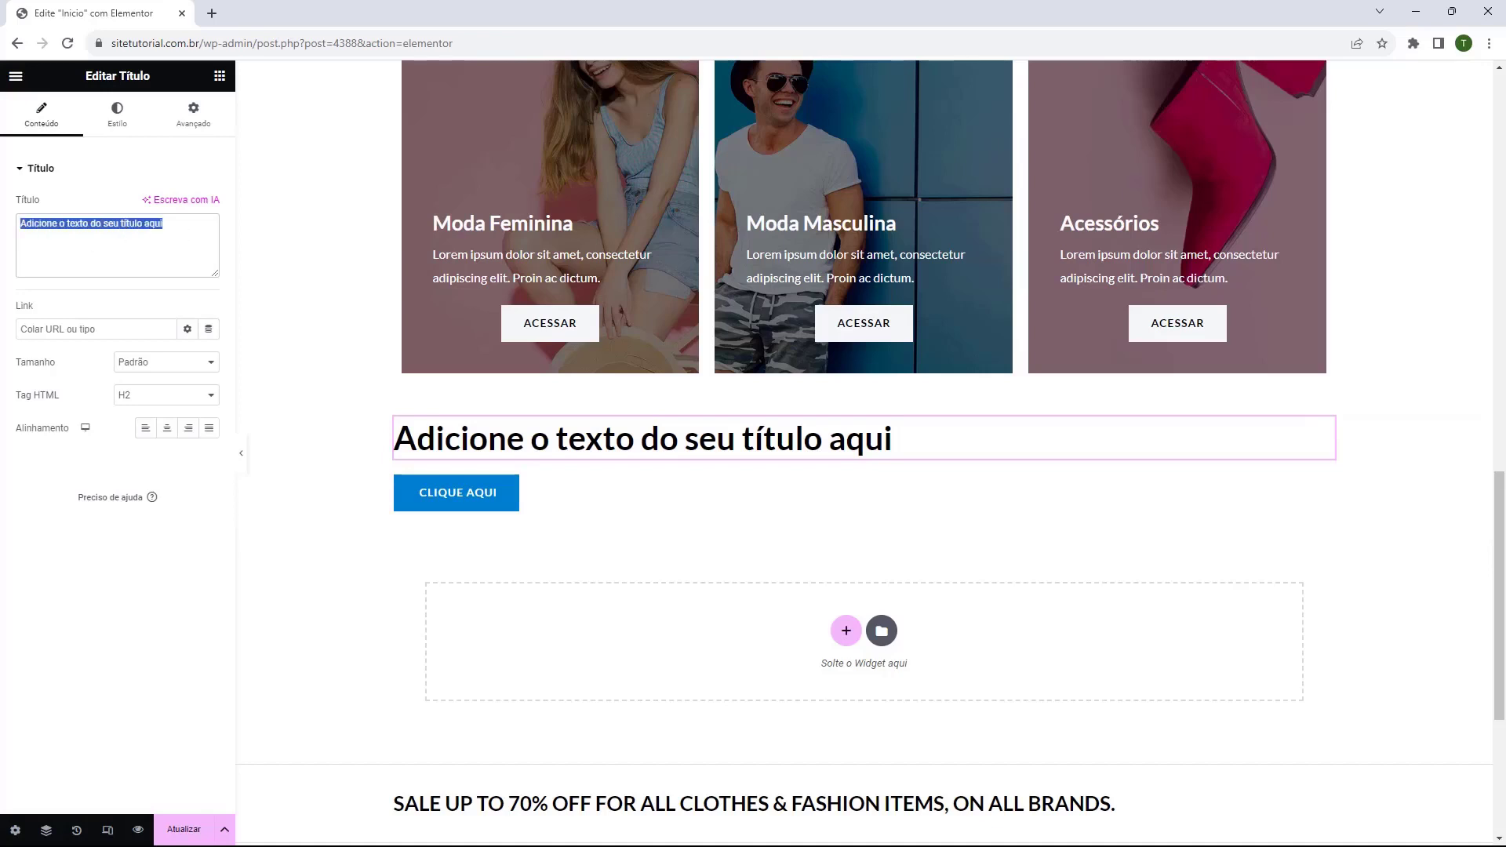
{"action": "type", "text": "Siga-nós nas Redes Sociais"}
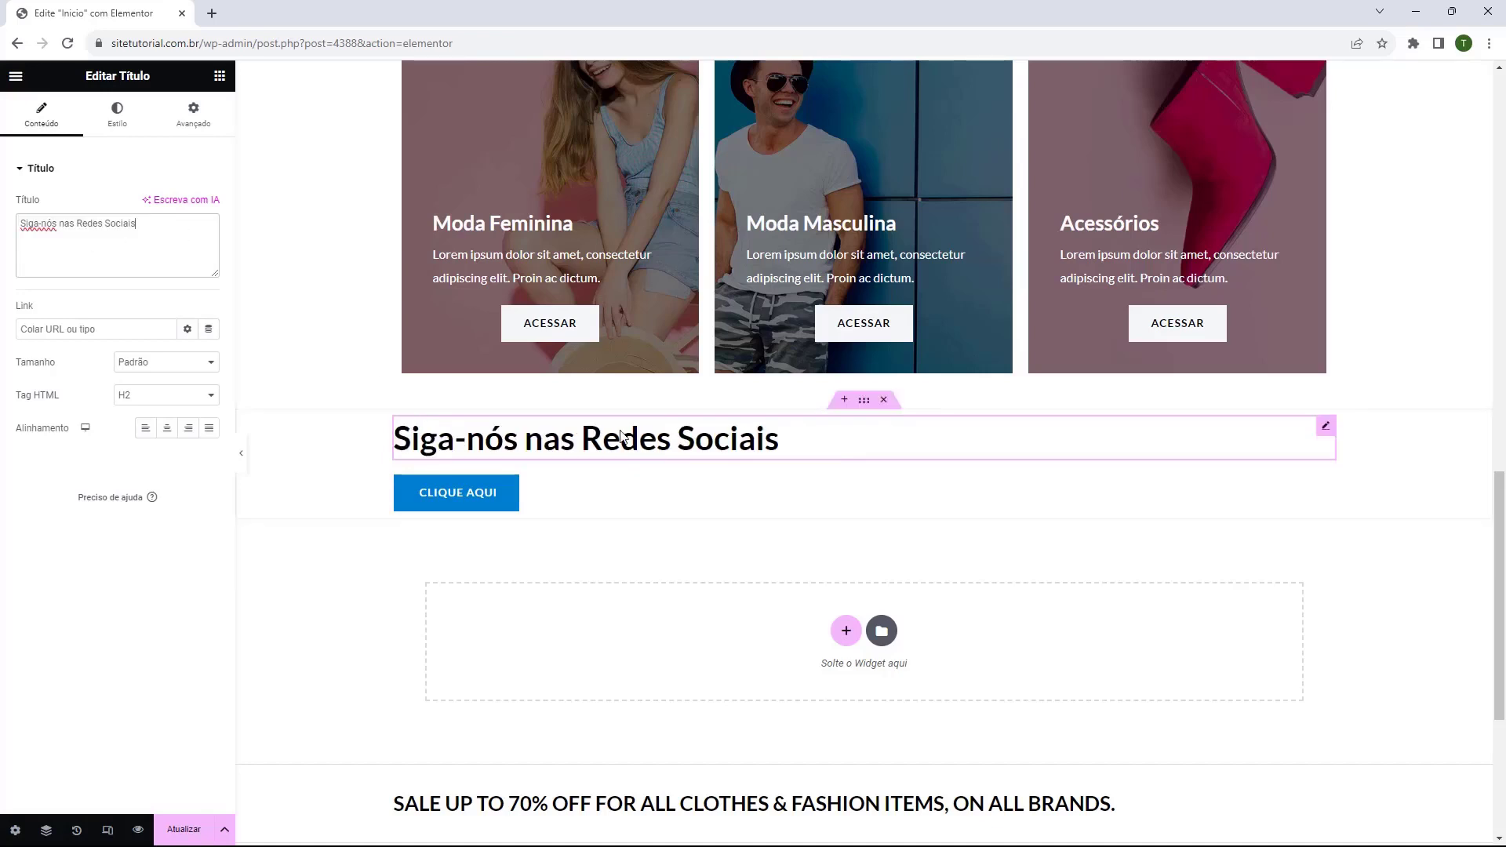
{"action": "left_click", "coordinate": [170, 430]}
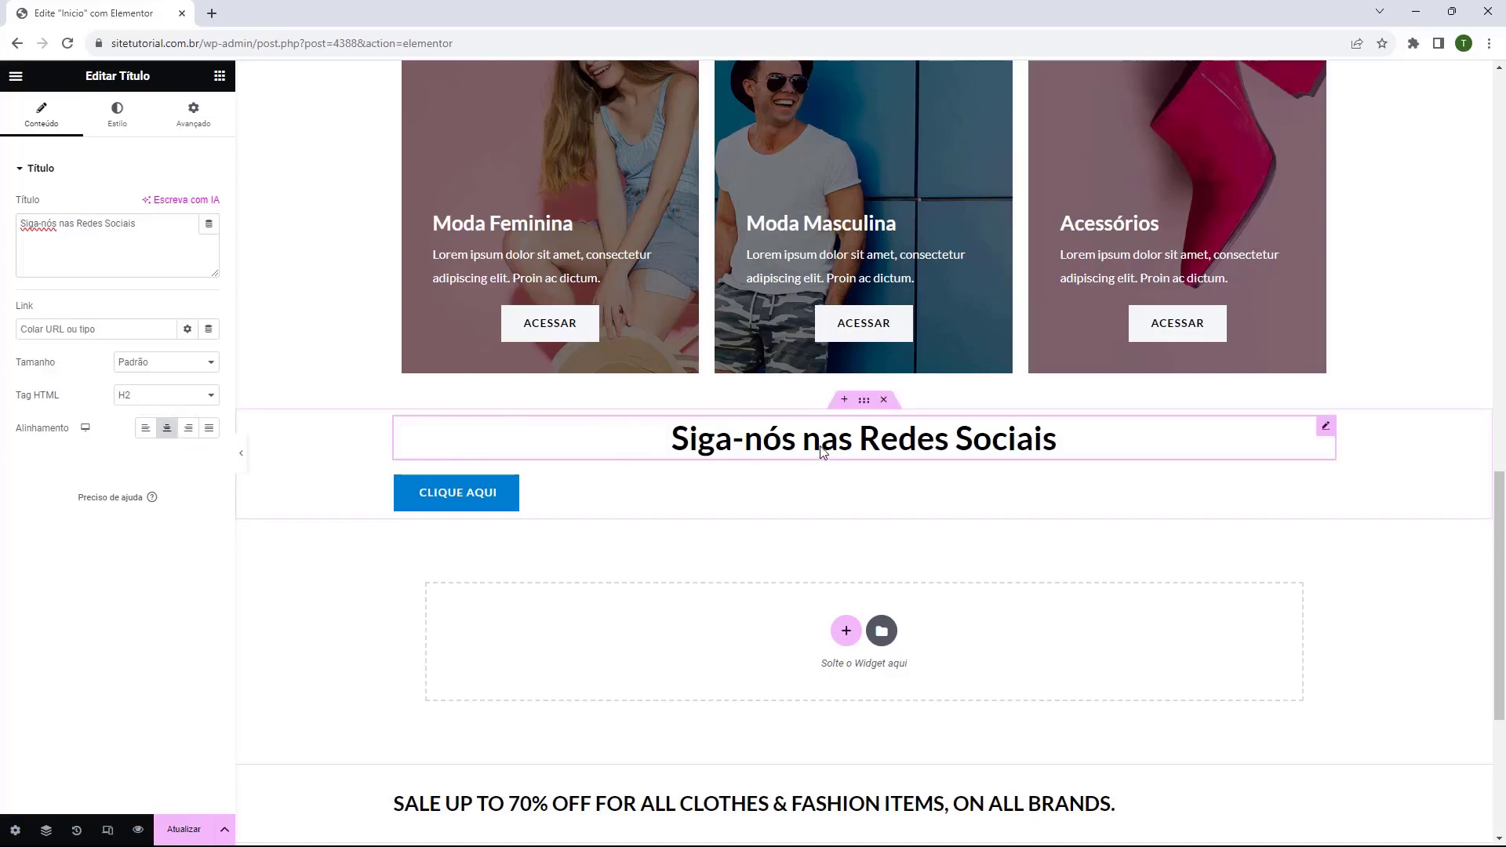
Set the social media heading's text color to #FFFFFF
{"action": "left_click", "coordinate": [116, 114]}
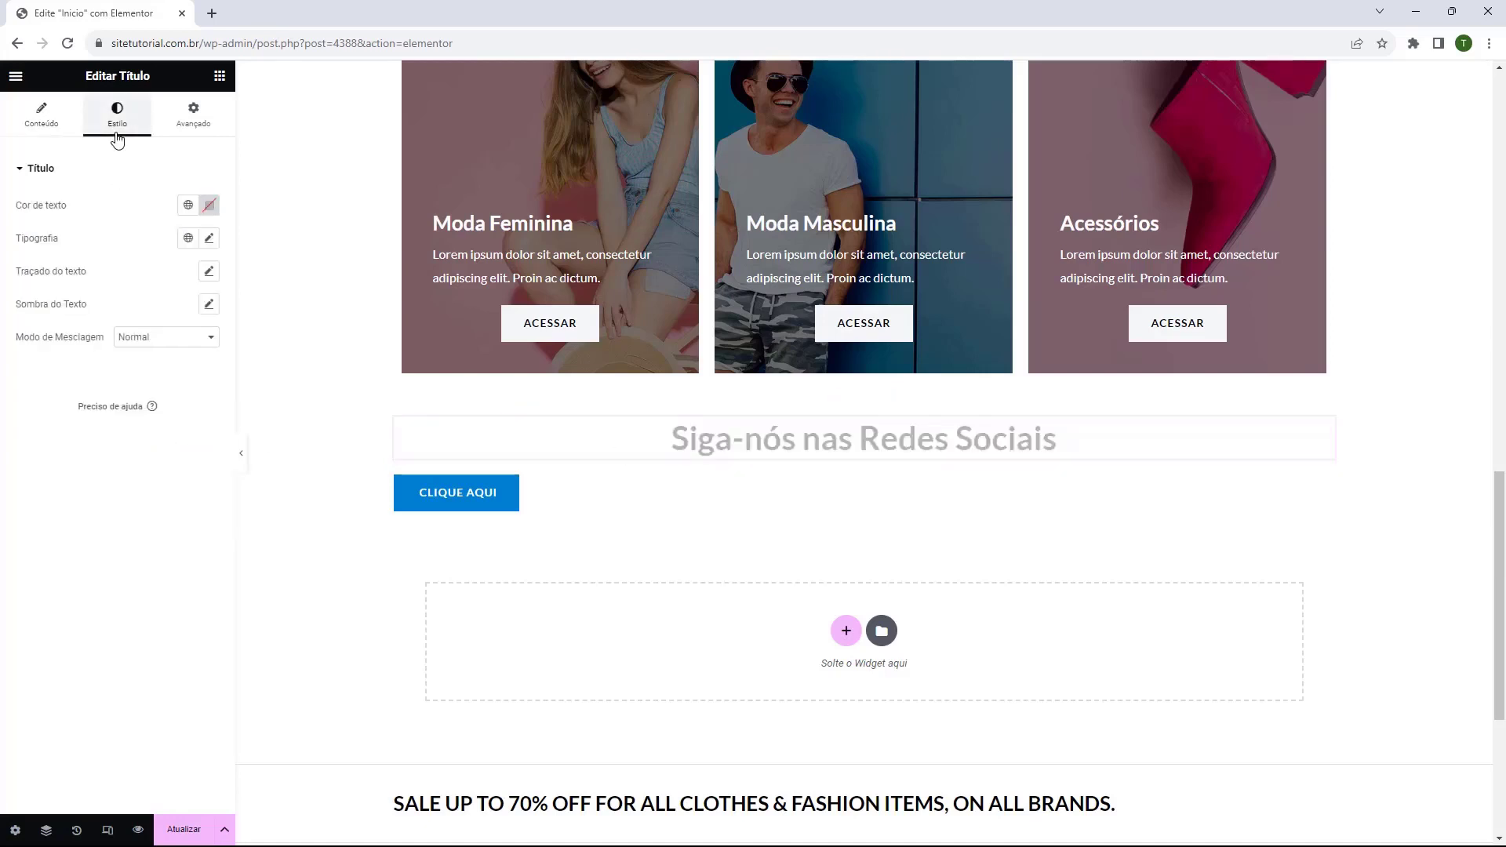
{"action": "left_click", "coordinate": [208, 205]}
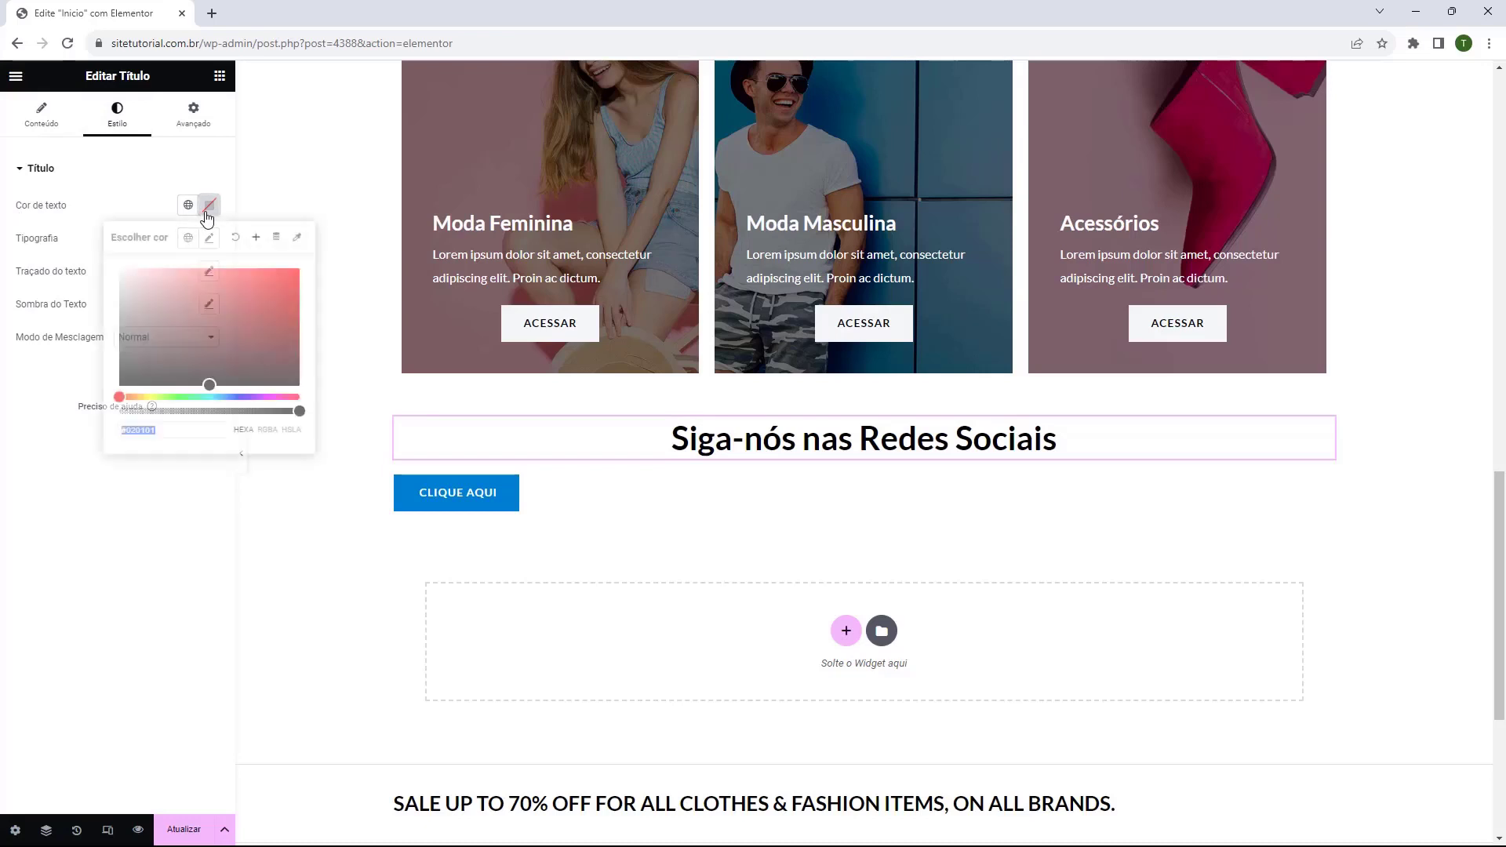
{"action": "type", "text": "#FFFFFF"}
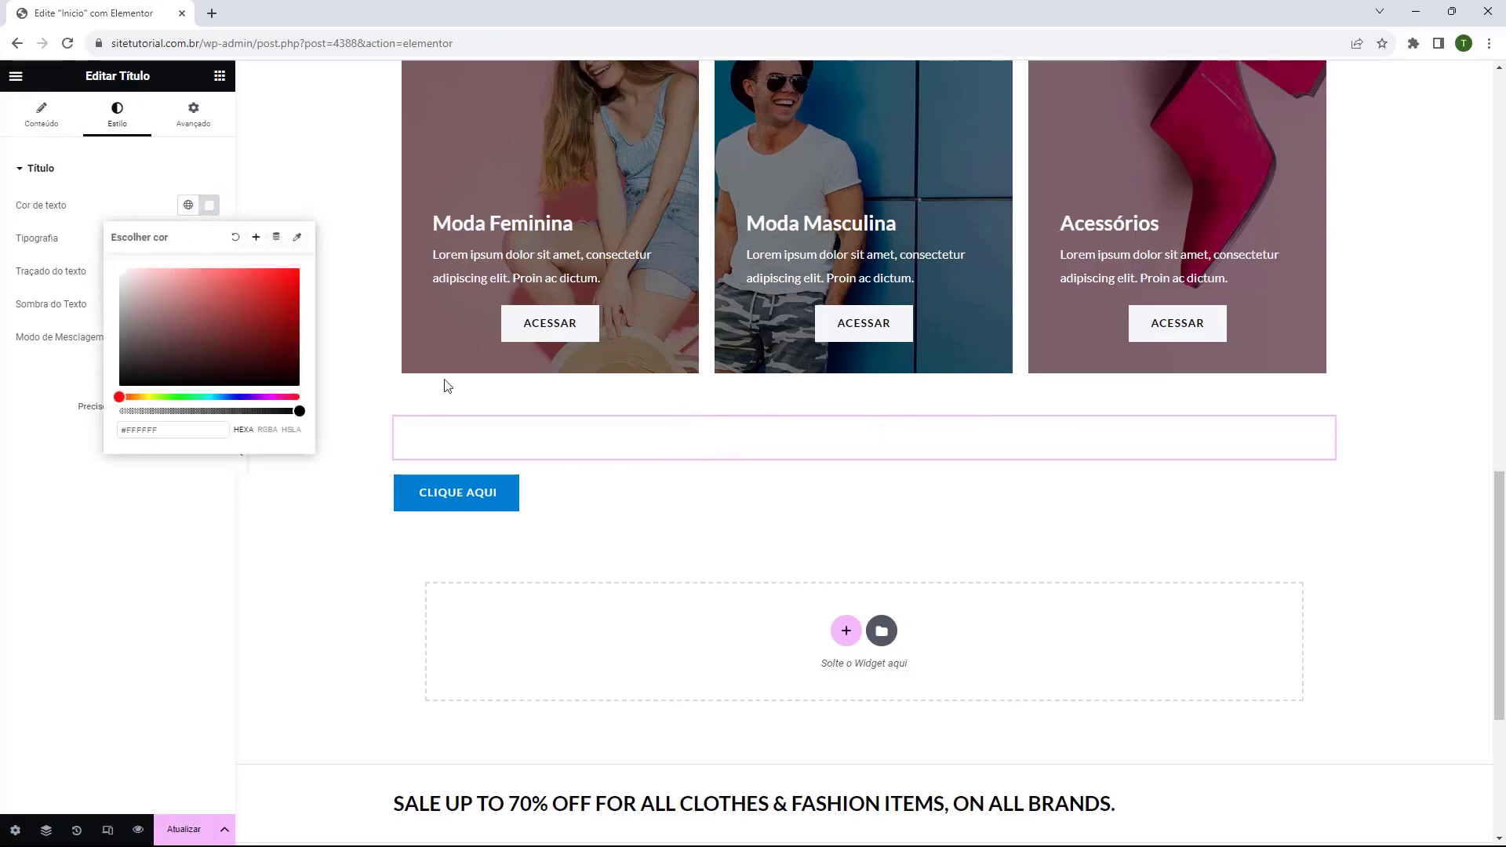
{"action": "left_click", "coordinate": [447, 386]}
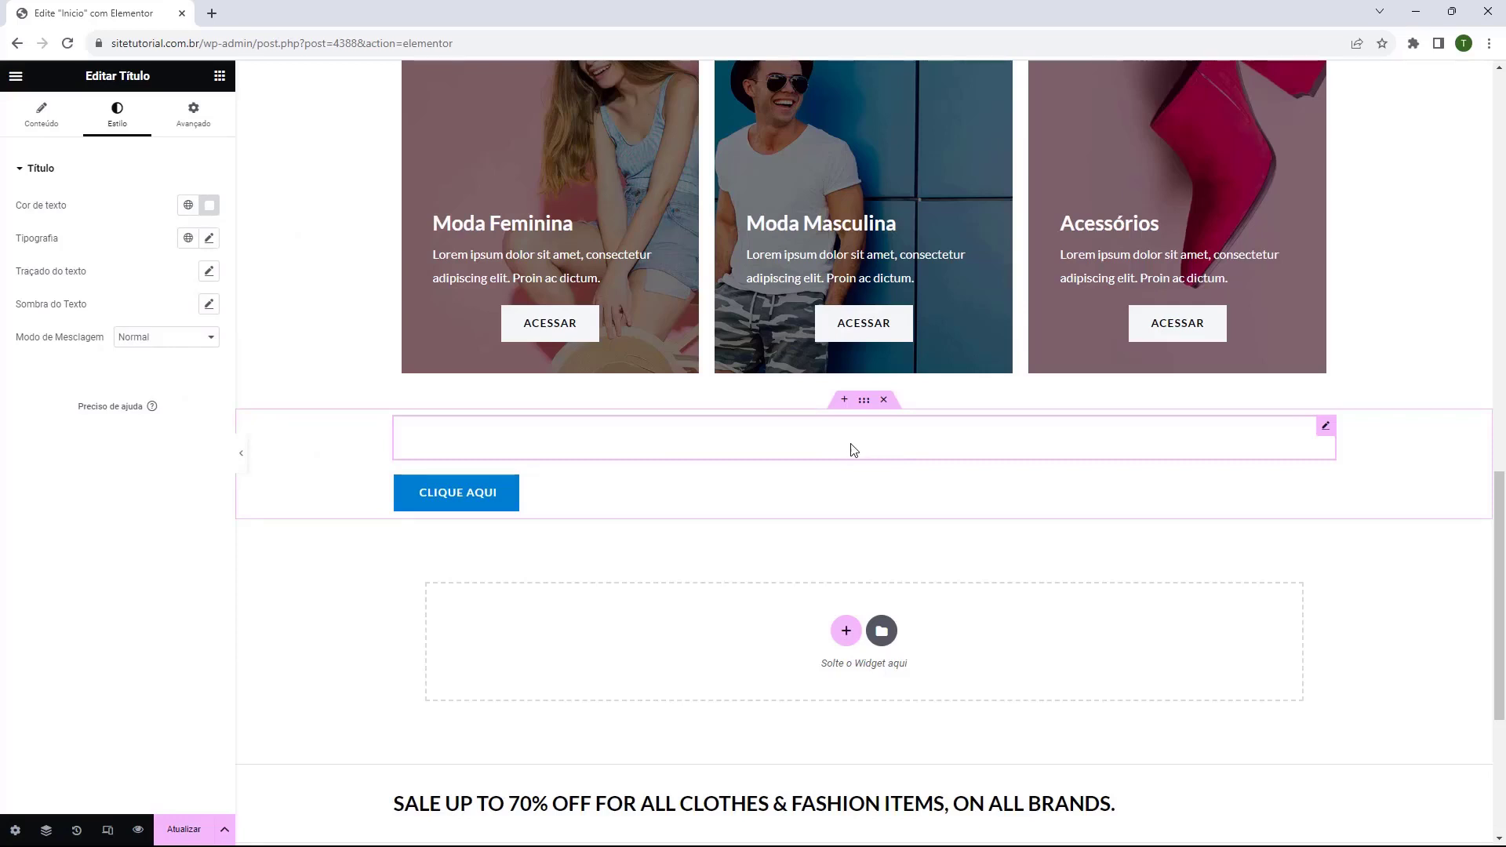
{"action": "left_click", "coordinate": [790, 501]}
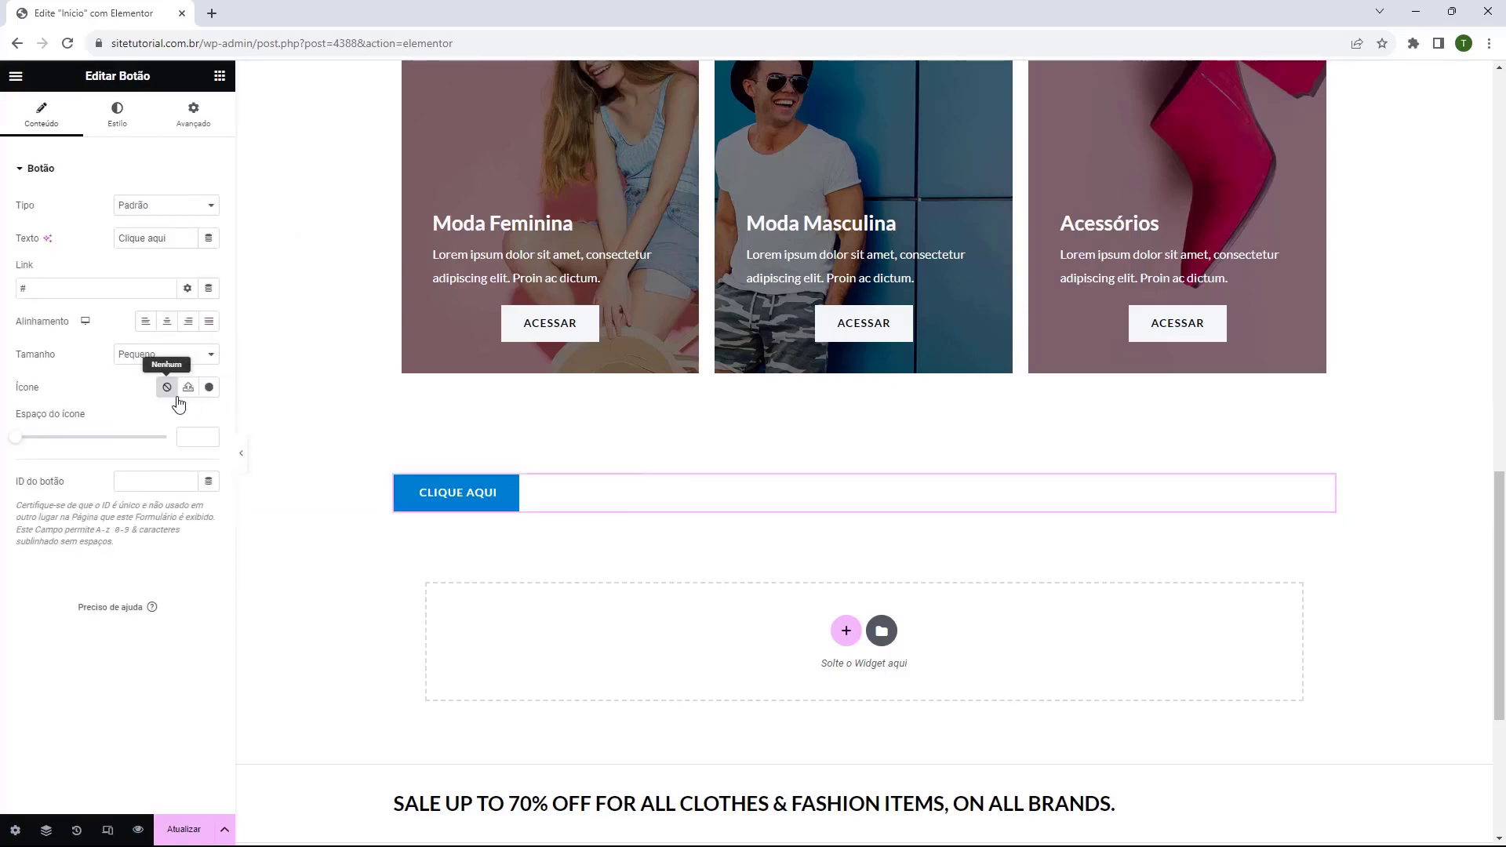
{"action": "left_click", "coordinate": [166, 332]}
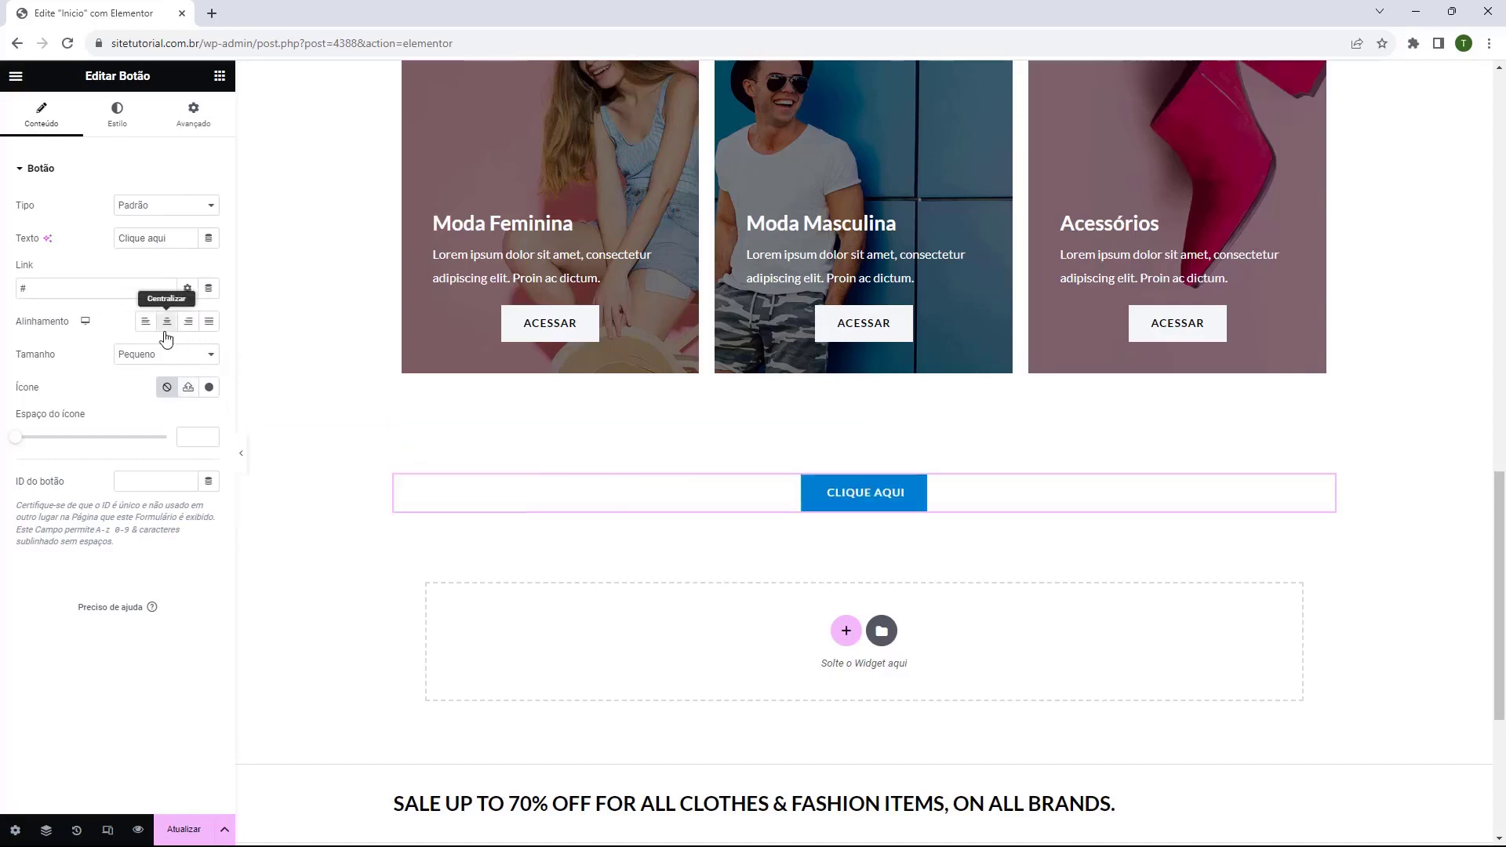
{"action": "double_click", "coordinate": [134, 243]}
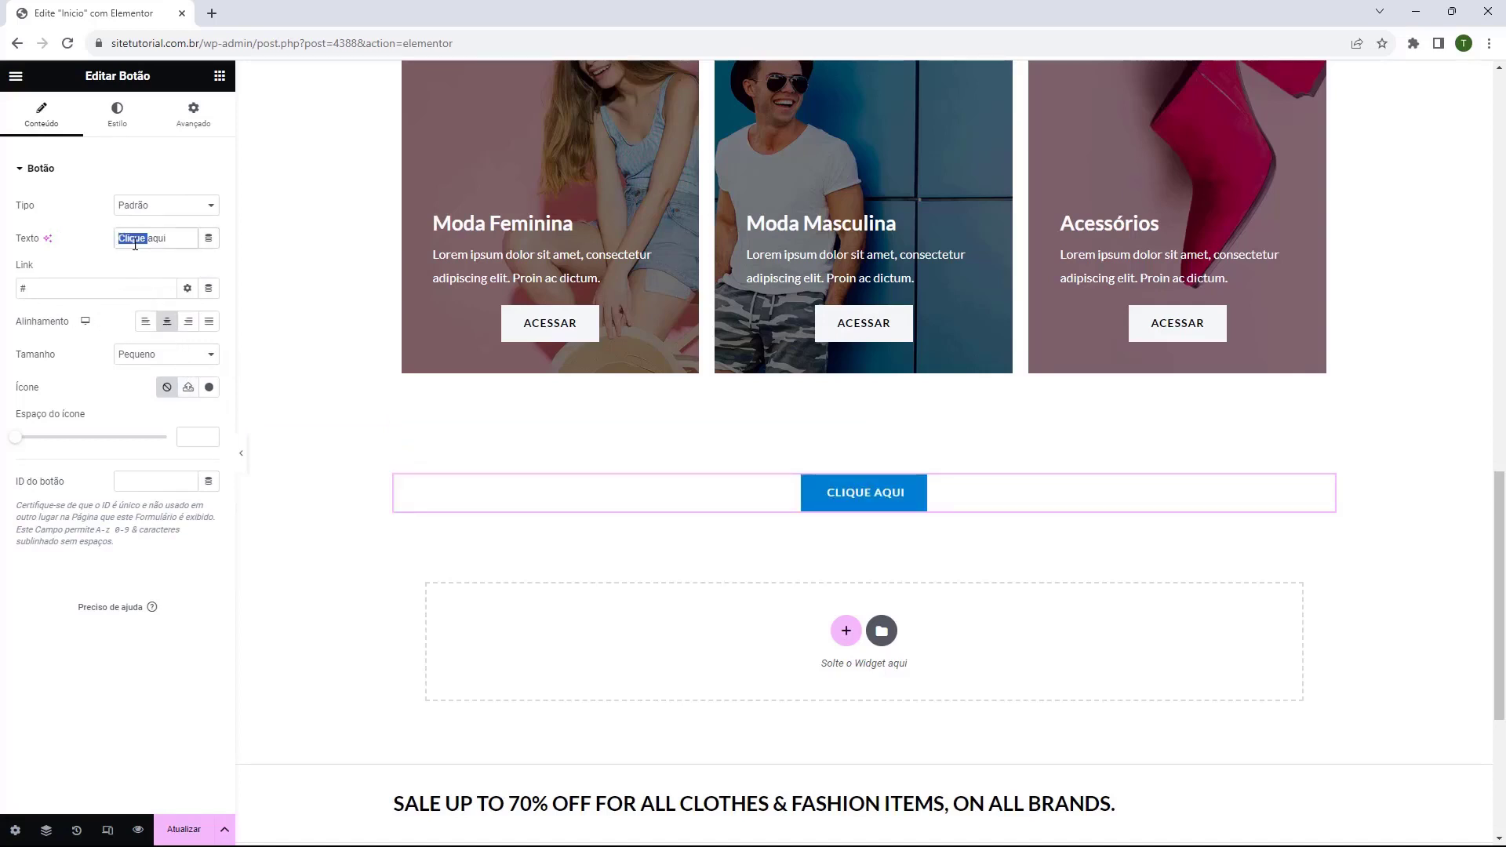
{"action": "type", "text": "@"}
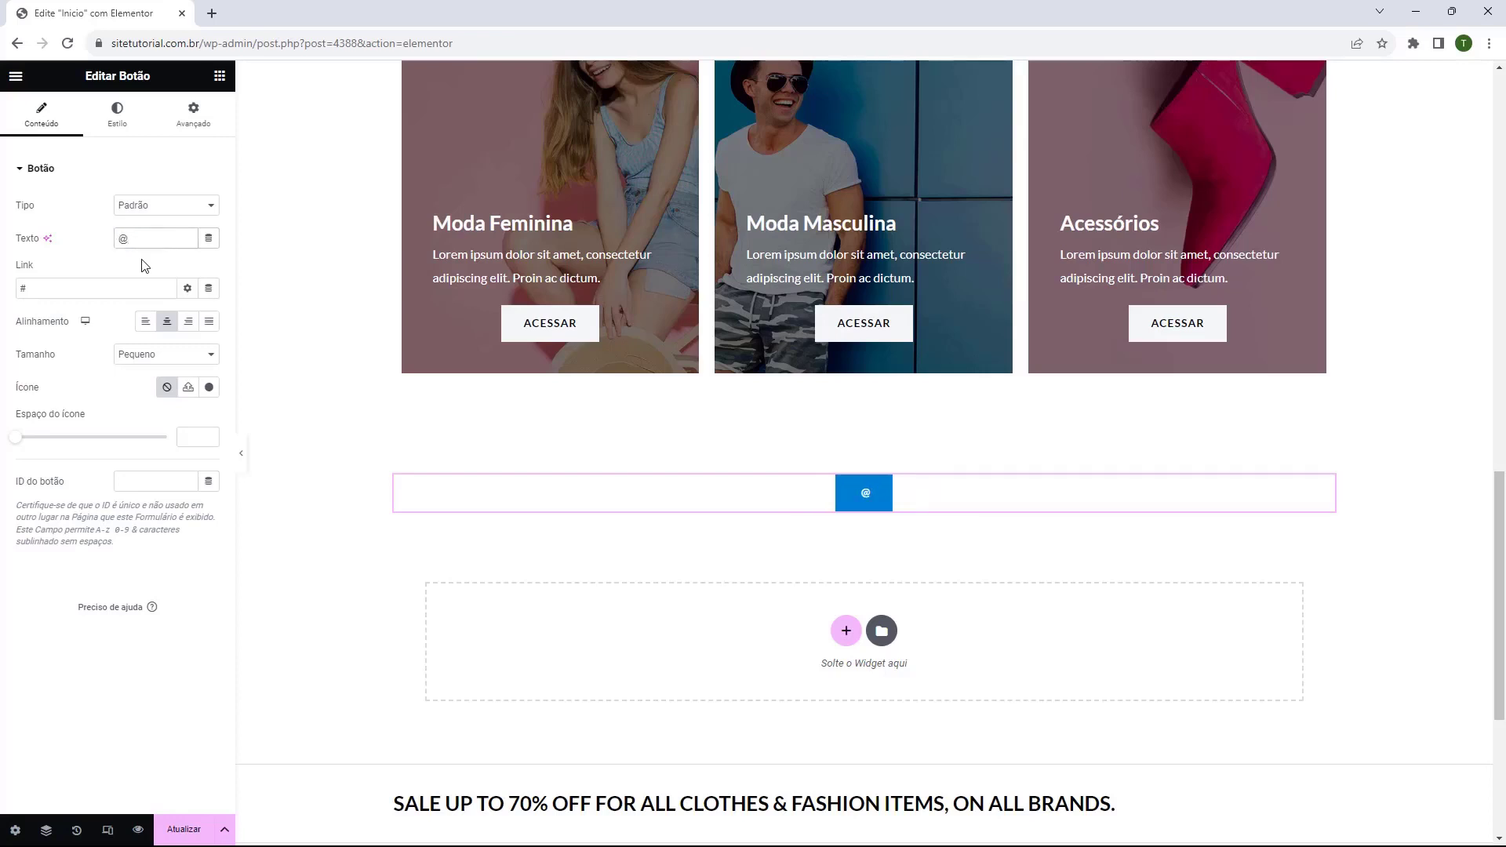
{"action": "type", "text": "Loja"}
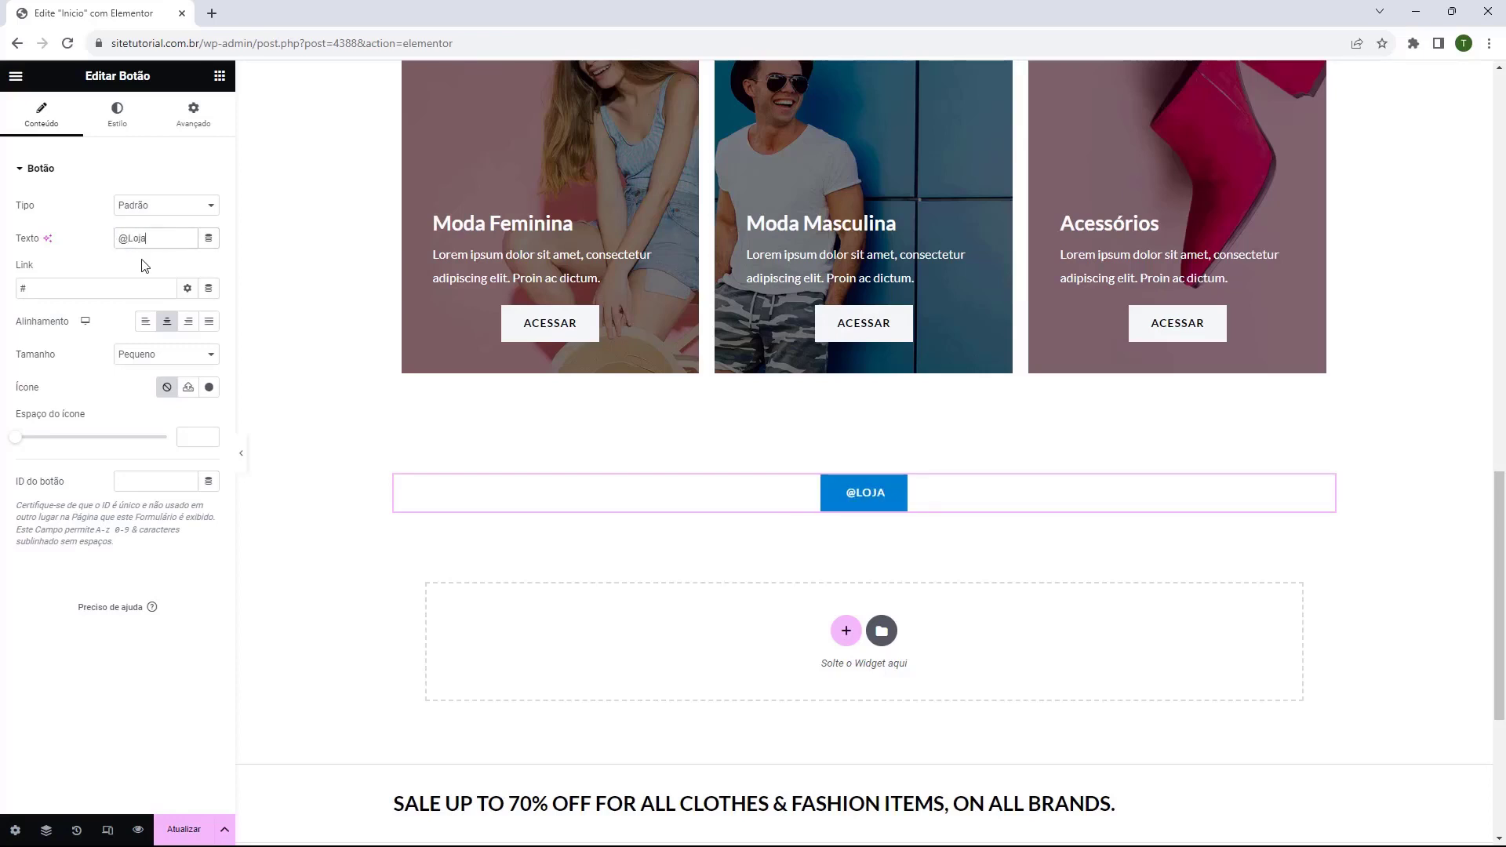
{"action": "type", "text": "tutorial"}
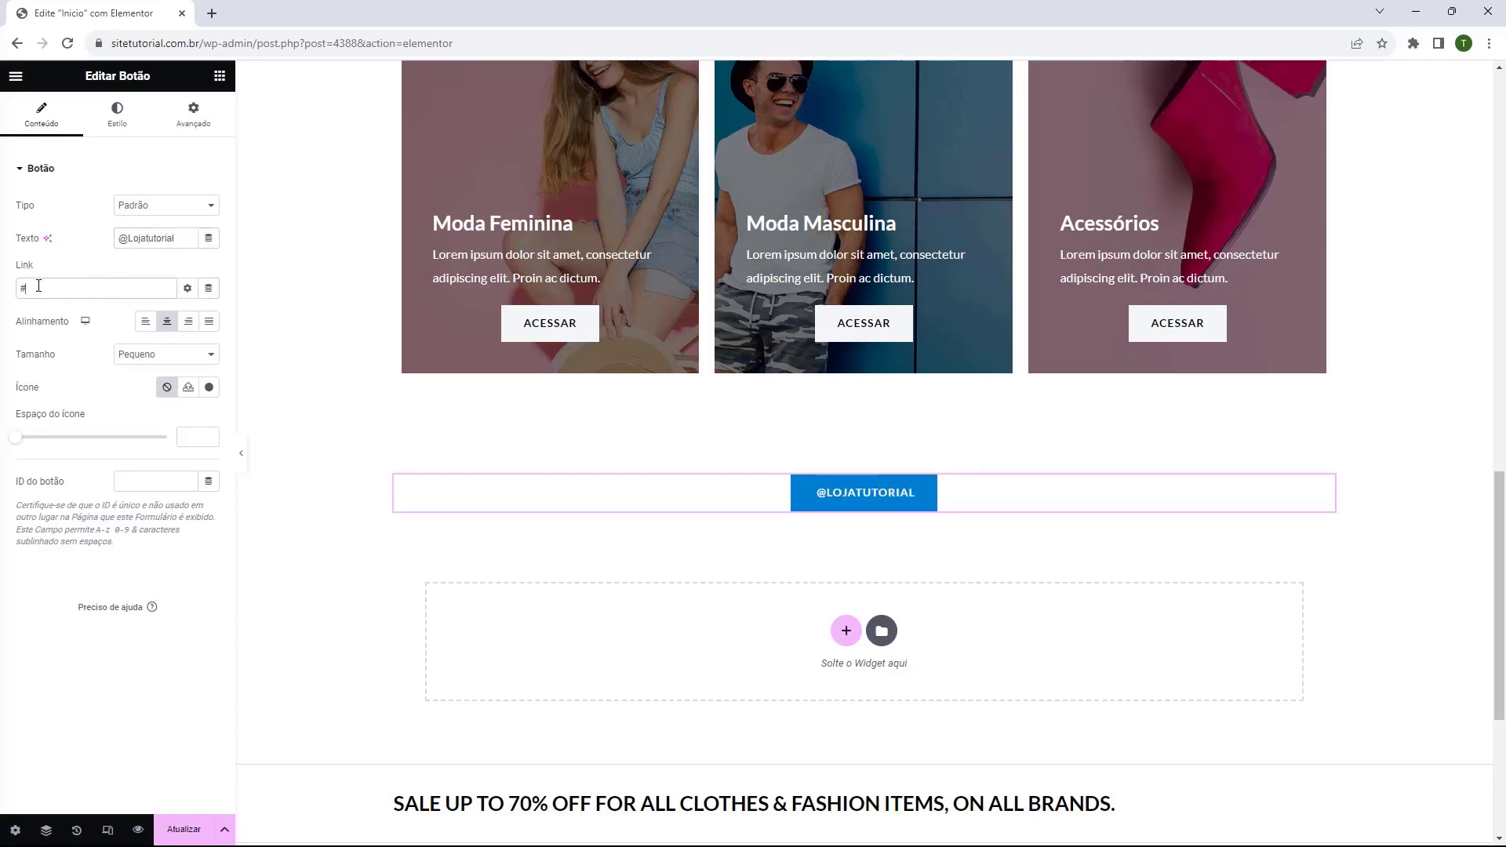
{"action": "left_click", "coordinate": [82, 291]}
{"action": "type", "text": "https://instagram.com"}
Give the button the Instagram icon, searching the icon library for "inst"
{"action": "left_click", "coordinate": [210, 388]}
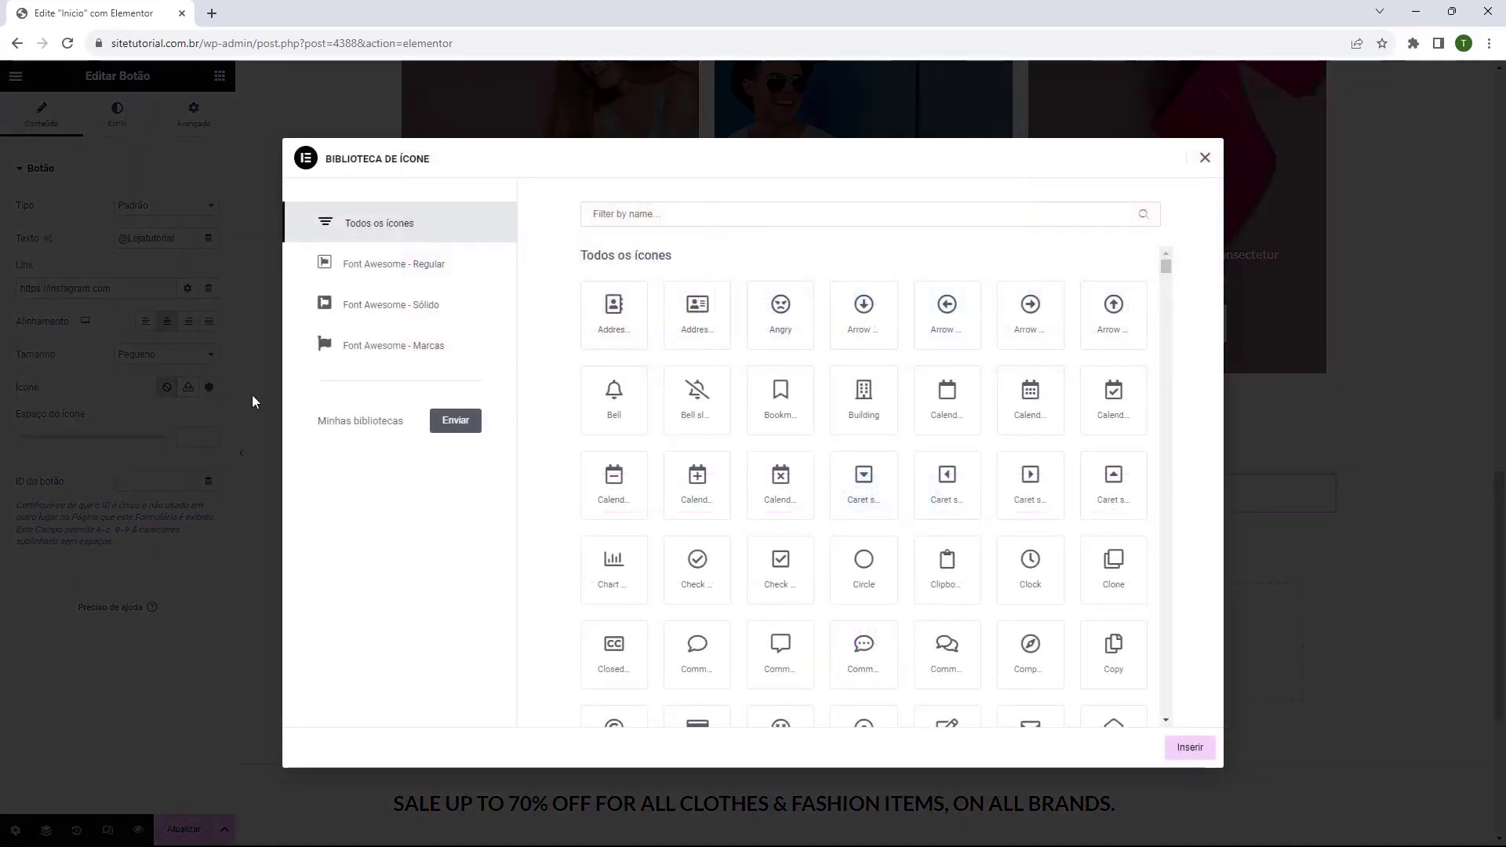
{"action": "left_click", "coordinate": [645, 213]}
{"action": "type", "text": "inst"}
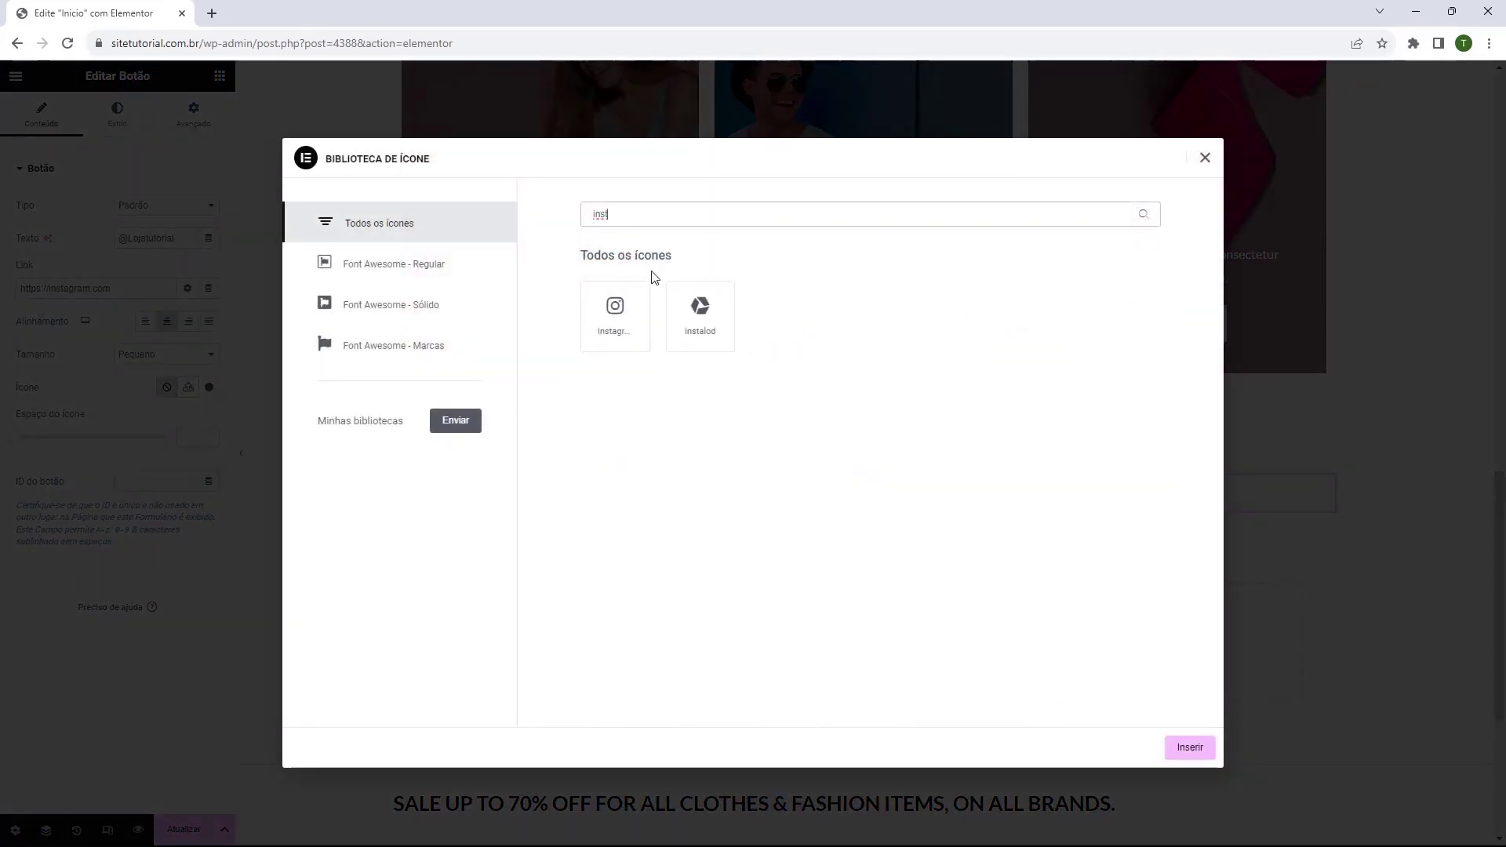
{"action": "left_click", "coordinate": [619, 322]}
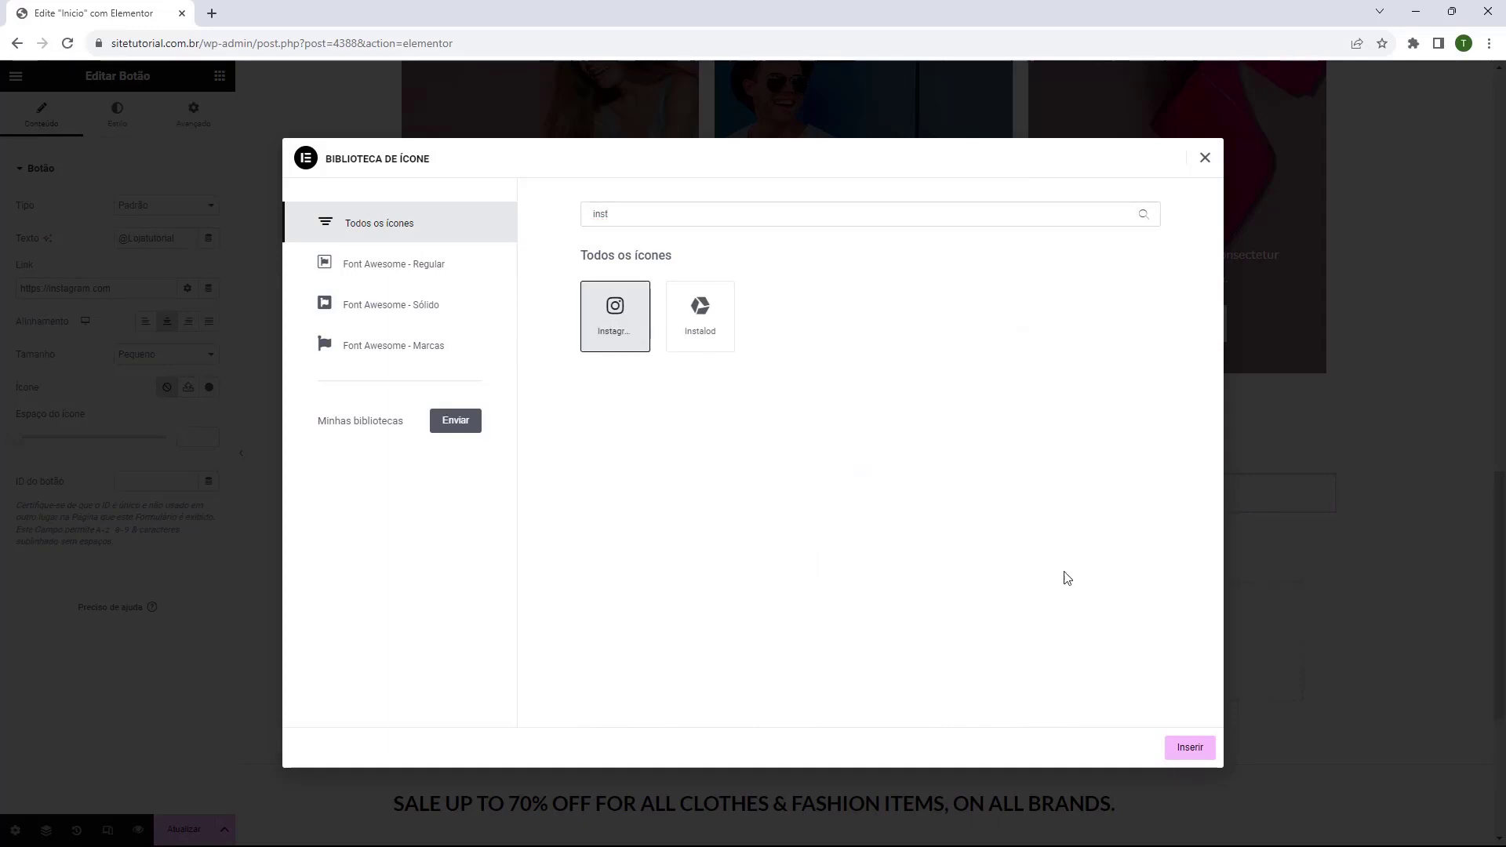
{"action": "left_click", "coordinate": [1190, 748]}
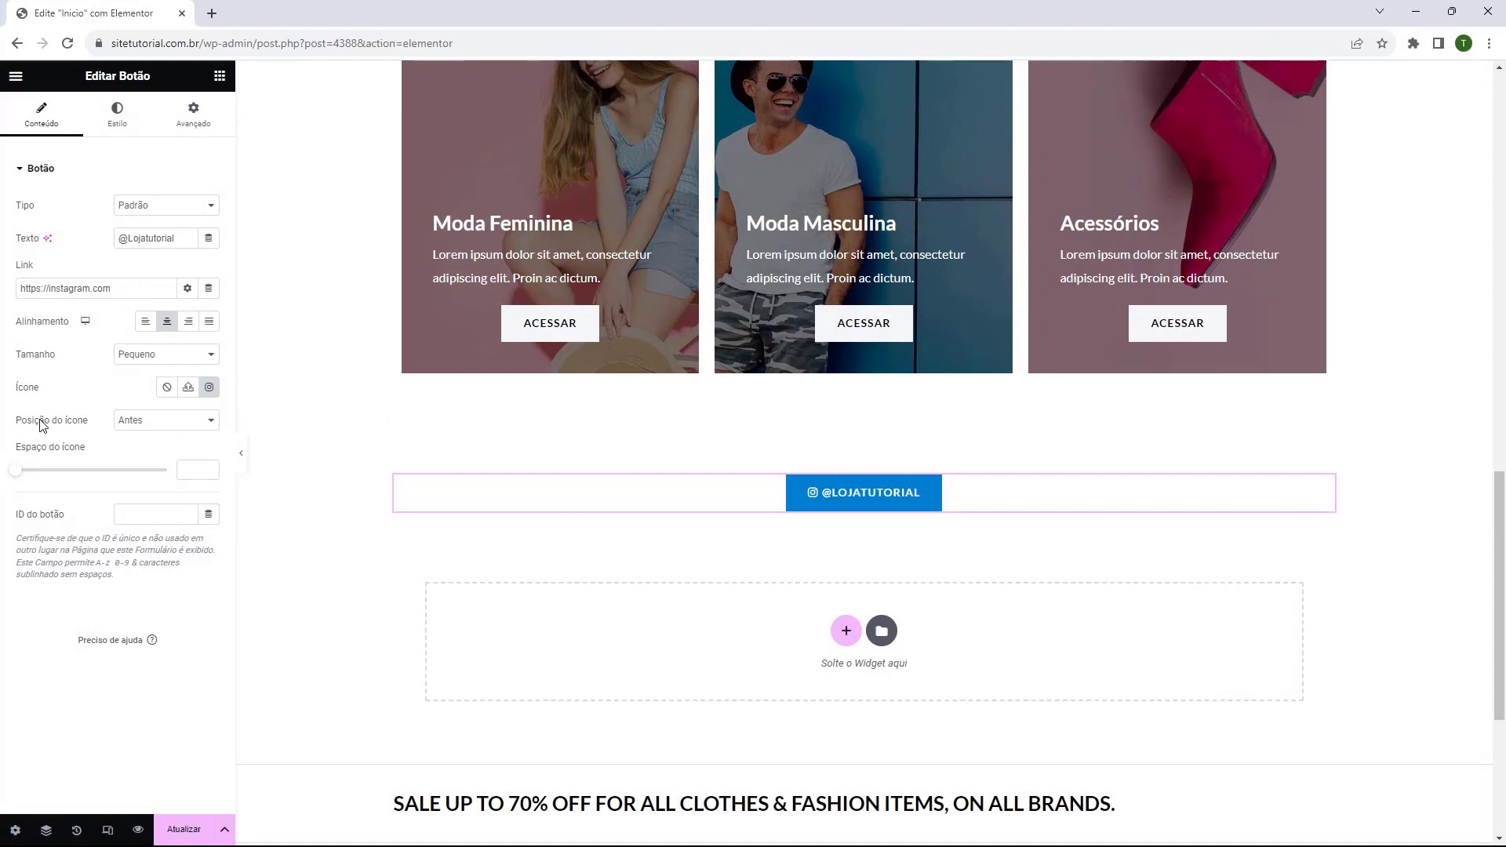
Try the icon position Depois on the Instagram button and return it to Antes
{"action": "left_click", "coordinate": [120, 421]}
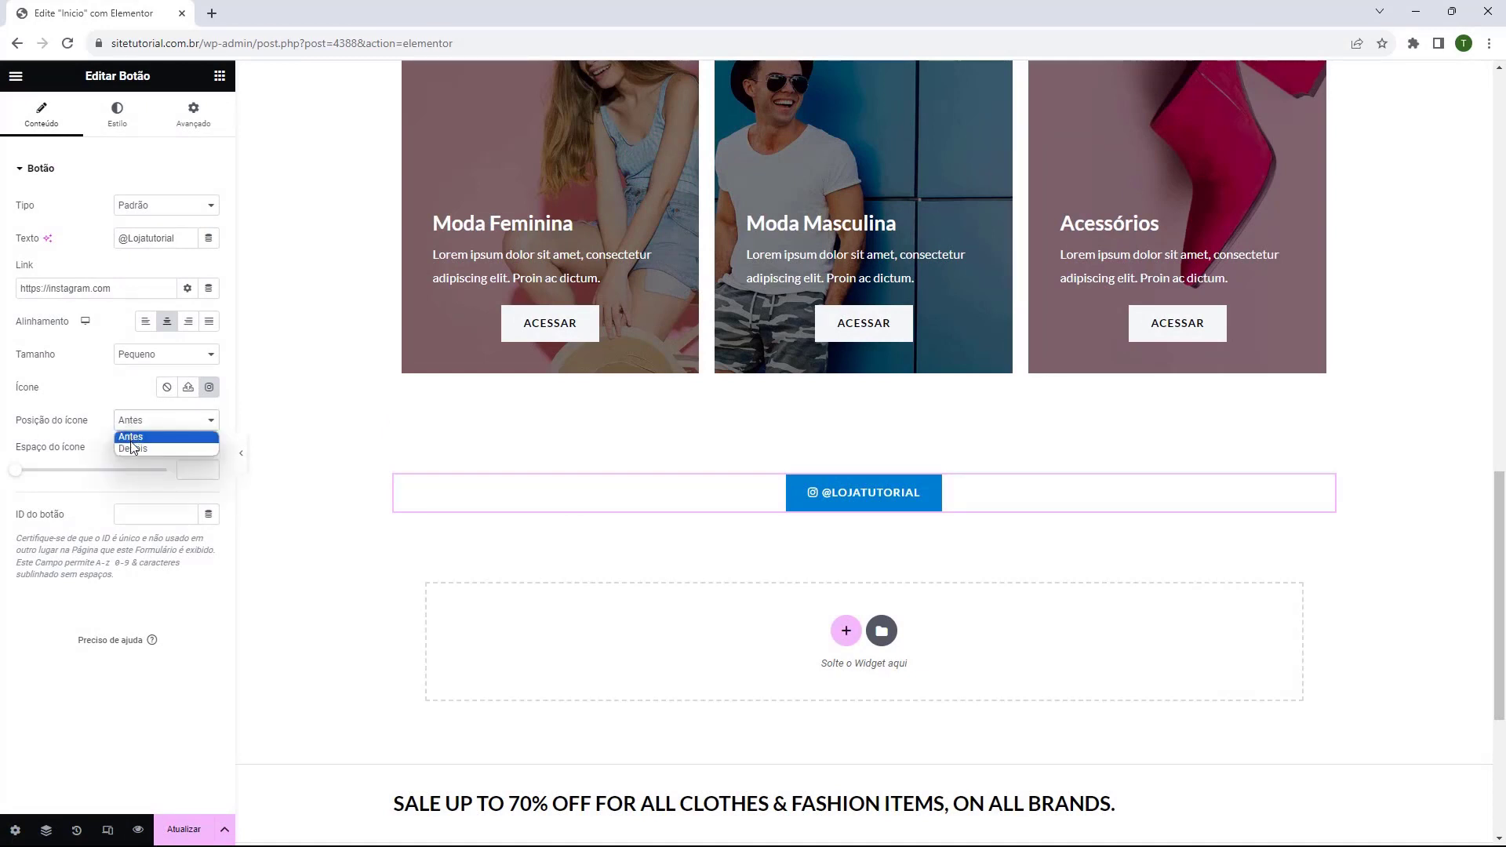
{"action": "left_click", "coordinate": [130, 446]}
{"action": "left_click", "coordinate": [128, 422]}
{"action": "left_click", "coordinate": [131, 434]}
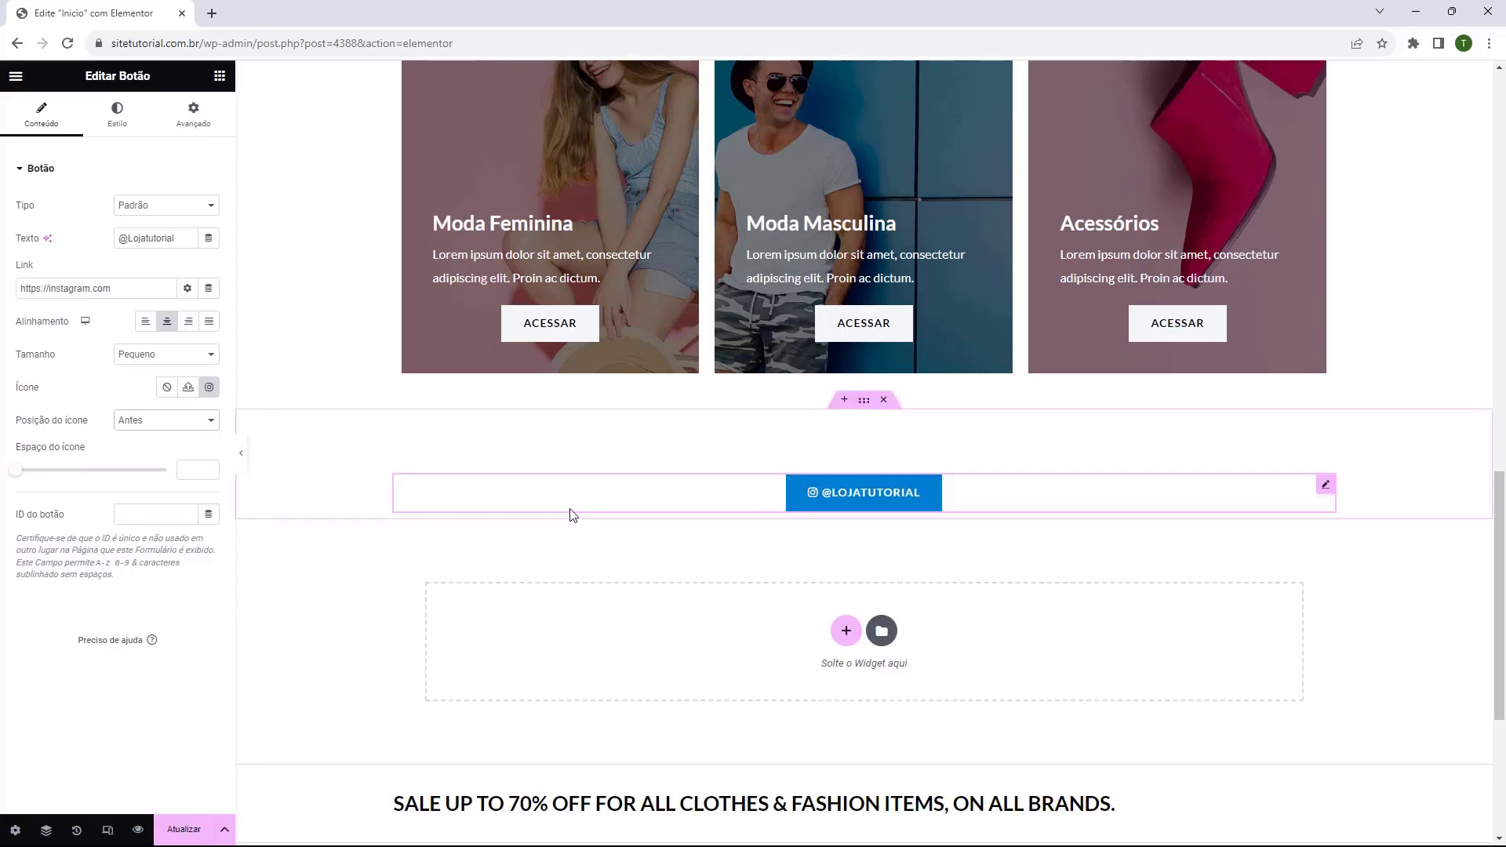
Set the Instagram button's normal-state text color to black
{"action": "left_click", "coordinate": [134, 132]}
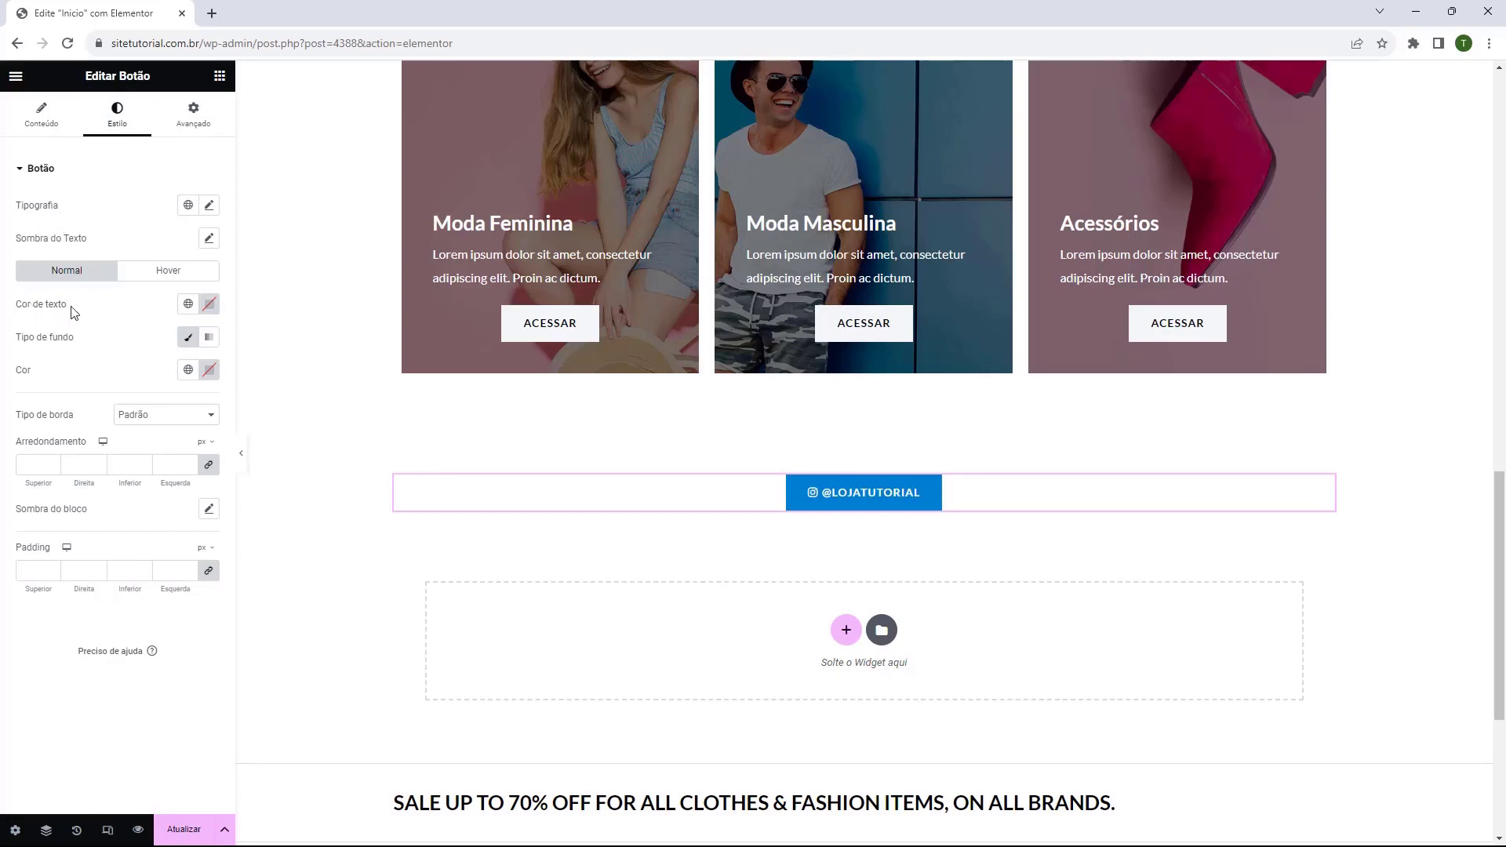
{"action": "left_click", "coordinate": [209, 313]}
{"action": "left_click_drag", "start_coordinate": [148, 402], "coordinate": [107, 506]}
{"action": "left_click", "coordinate": [44, 346]}
Give the Instagram button a classic background in white
{"action": "left_click", "coordinate": [188, 338]}
{"action": "left_click", "coordinate": [188, 337]}
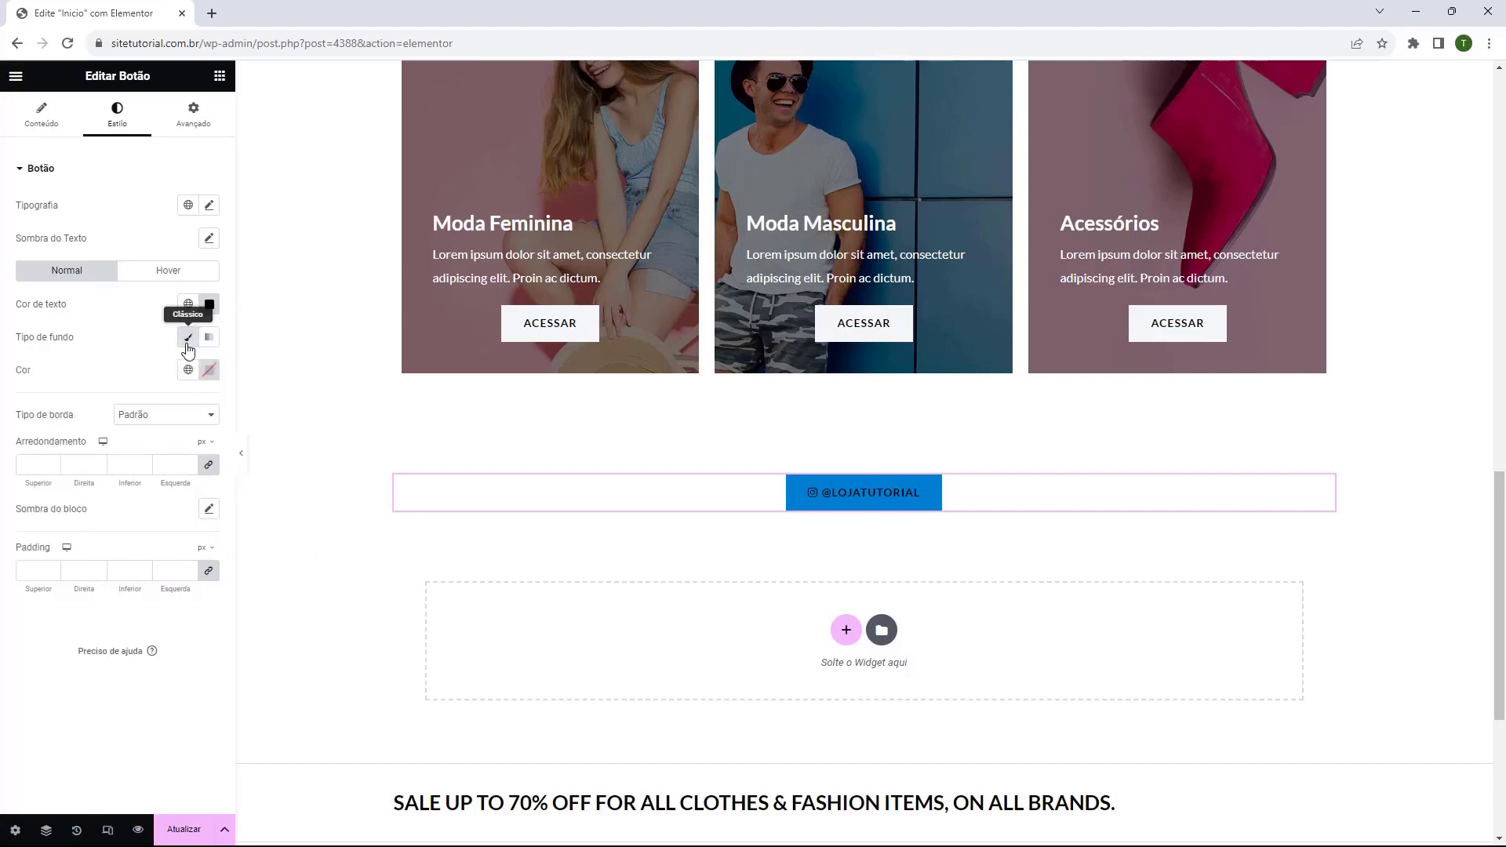
{"action": "left_click", "coordinate": [209, 369]}
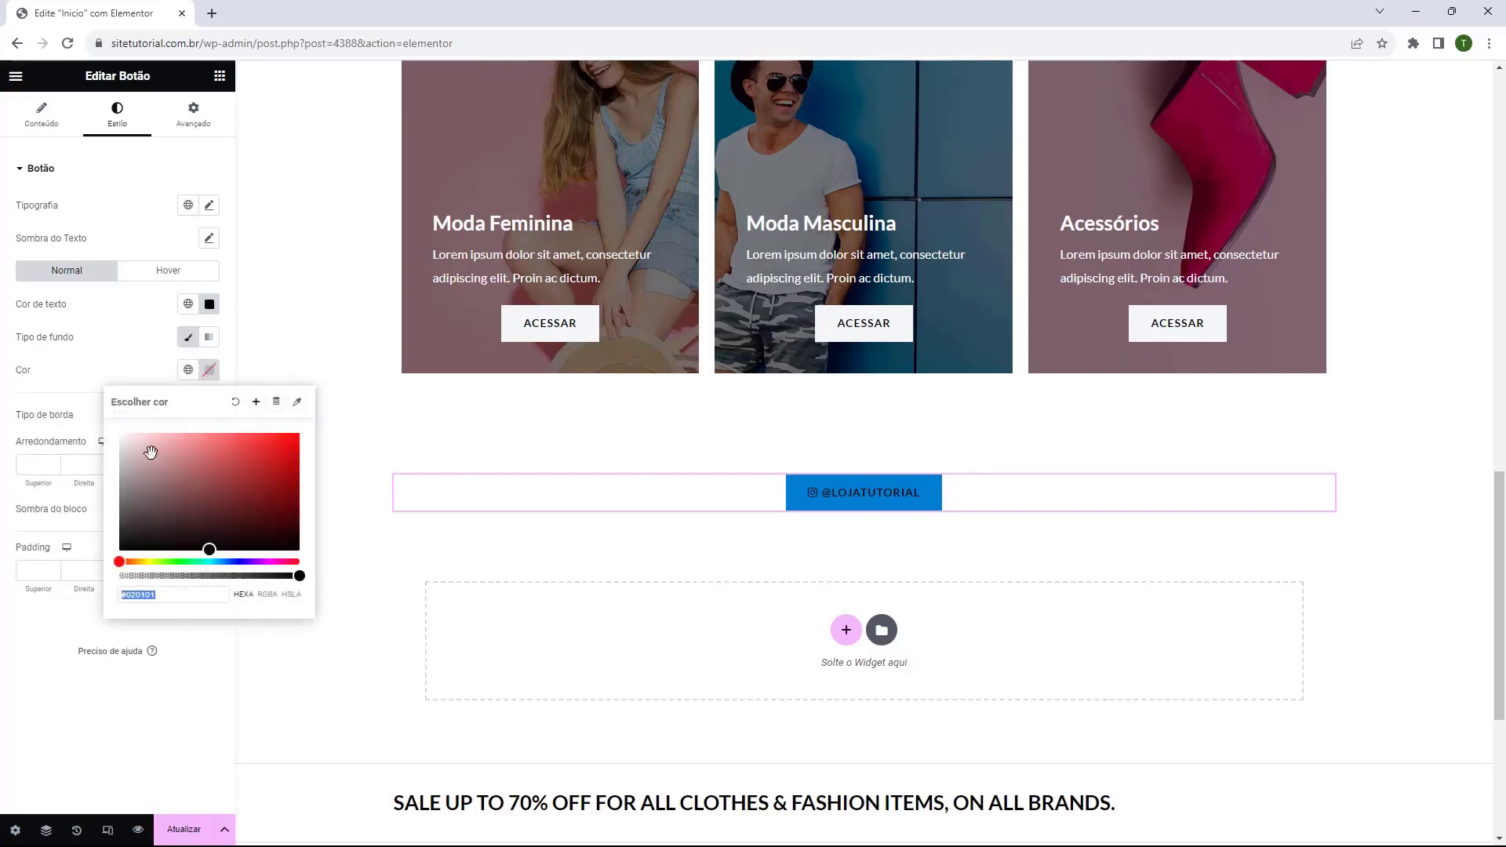
{"action": "left_click", "coordinate": [133, 447]}
{"action": "left_click_drag", "start_coordinate": [132, 446], "coordinate": [102, 418]}
{"action": "left_click", "coordinate": [63, 416]}
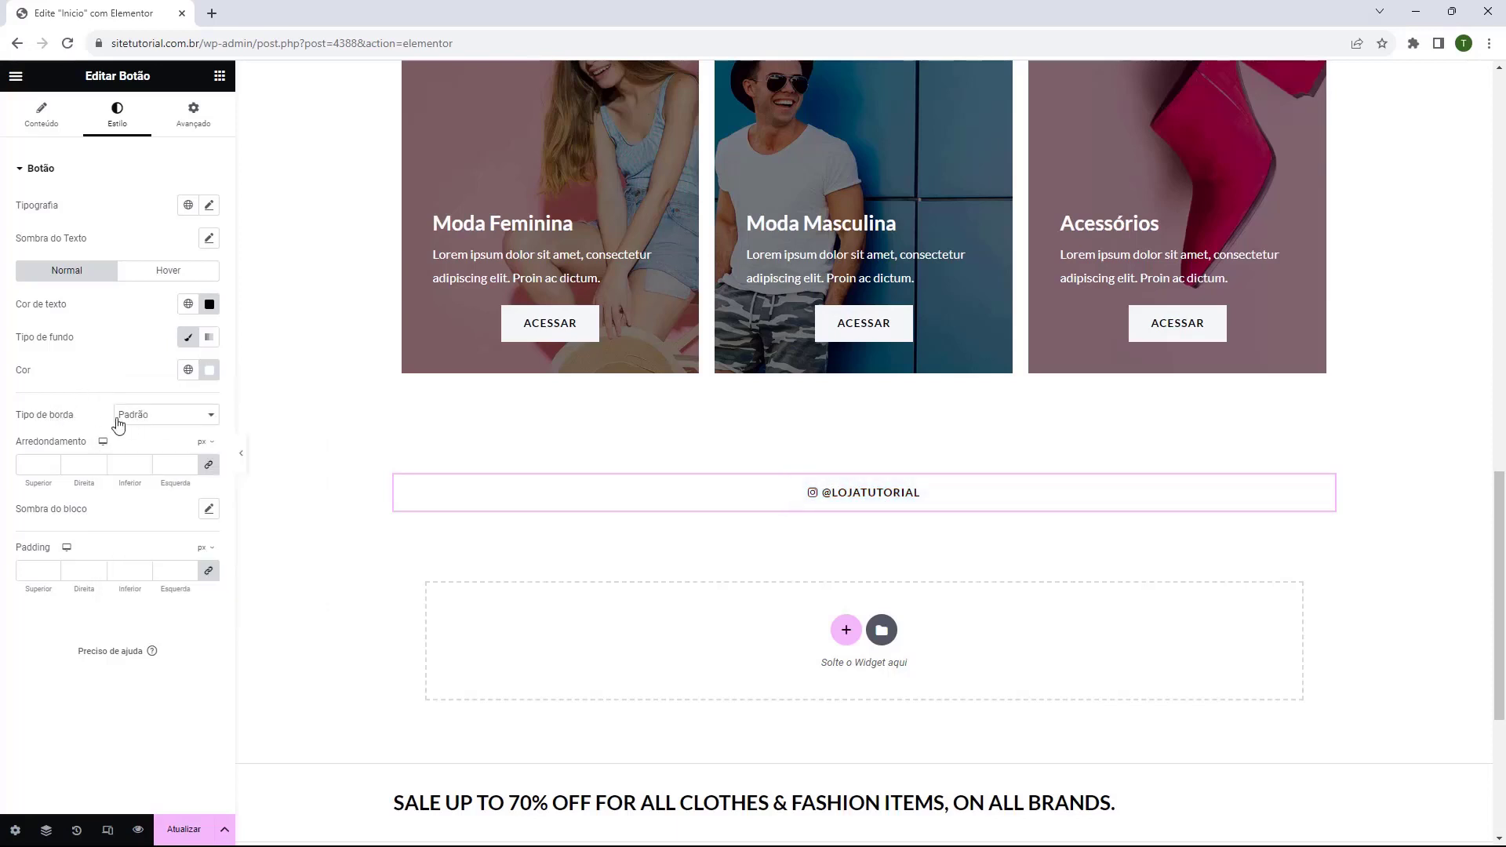
Round all four corners of the Instagram button by 10 px
{"action": "left_click", "coordinate": [52, 468]}
{"action": "left_click", "coordinate": [52, 464]}
{"action": "left_click", "coordinate": [52, 469]}
{"action": "left_click", "coordinate": [52, 469]}
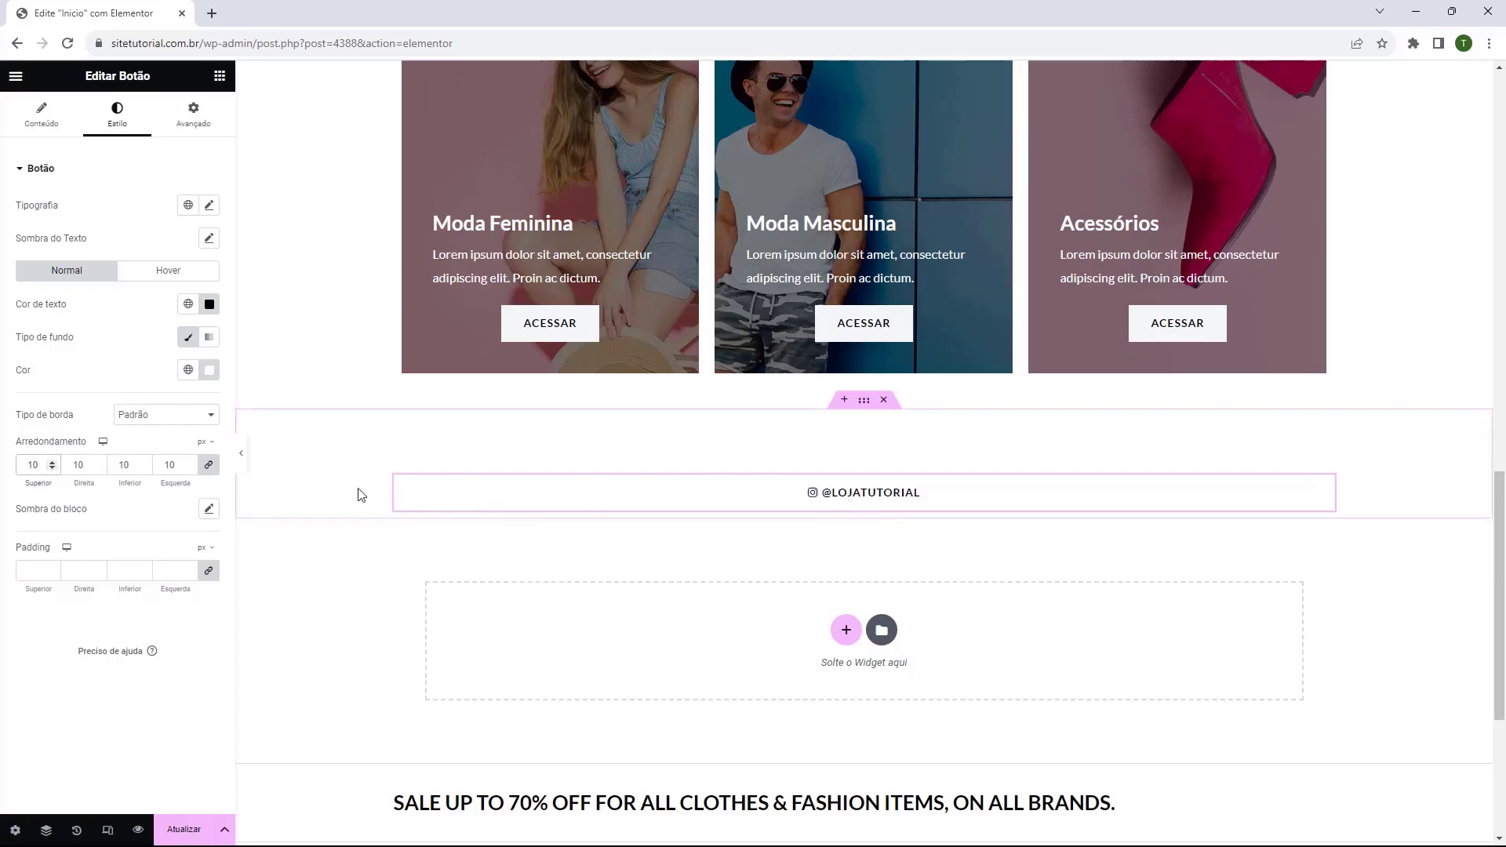
Give the social media section's container a classic background in blue #0084D6
{"action": "left_click", "coordinate": [863, 401]}
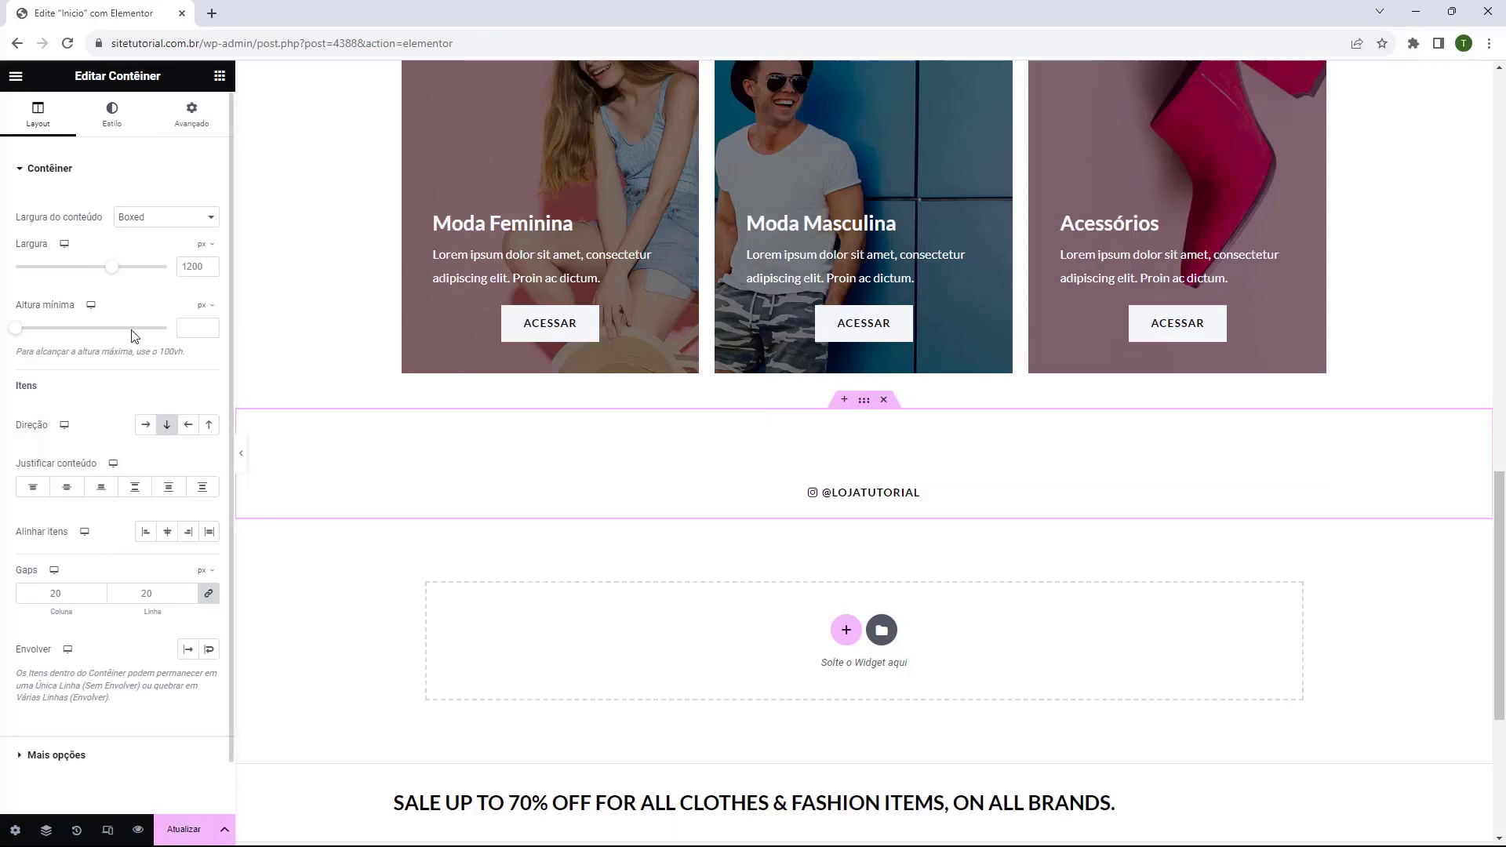
{"action": "left_click", "coordinate": [109, 118]}
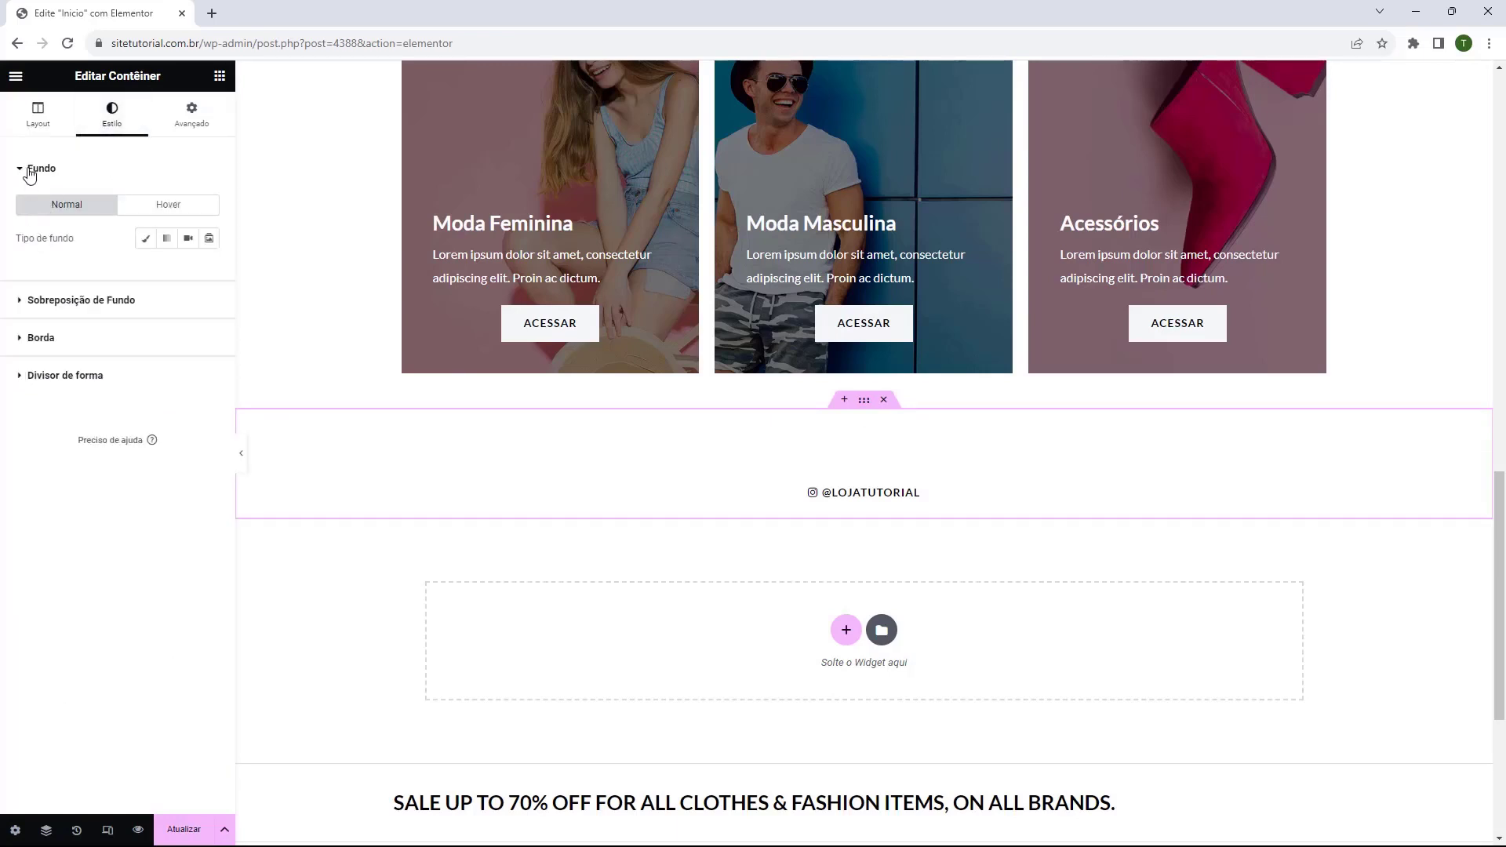
{"action": "left_click", "coordinate": [146, 239]}
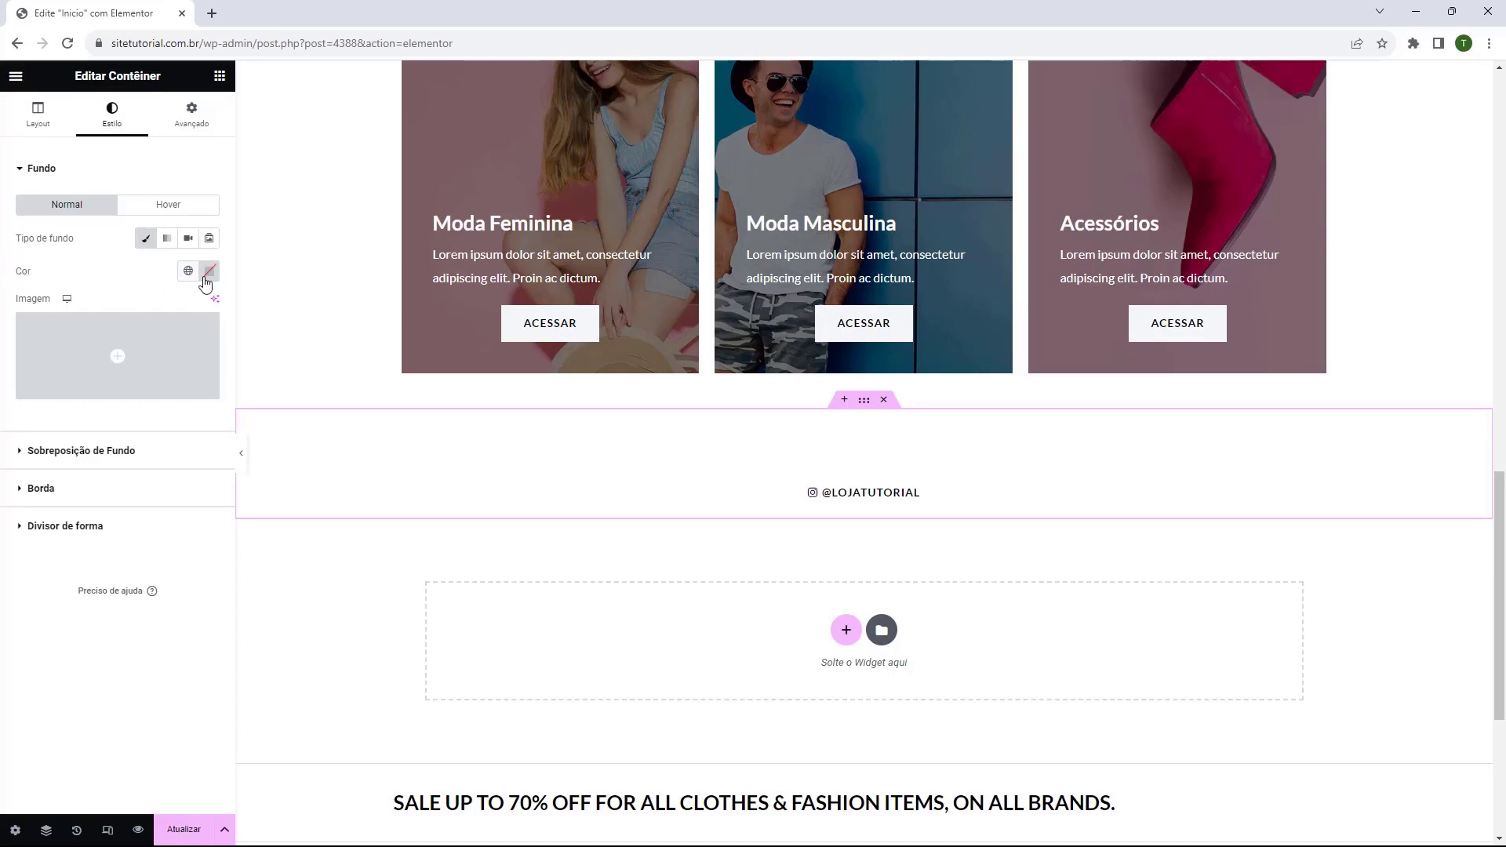
{"action": "left_click", "coordinate": [205, 279]}
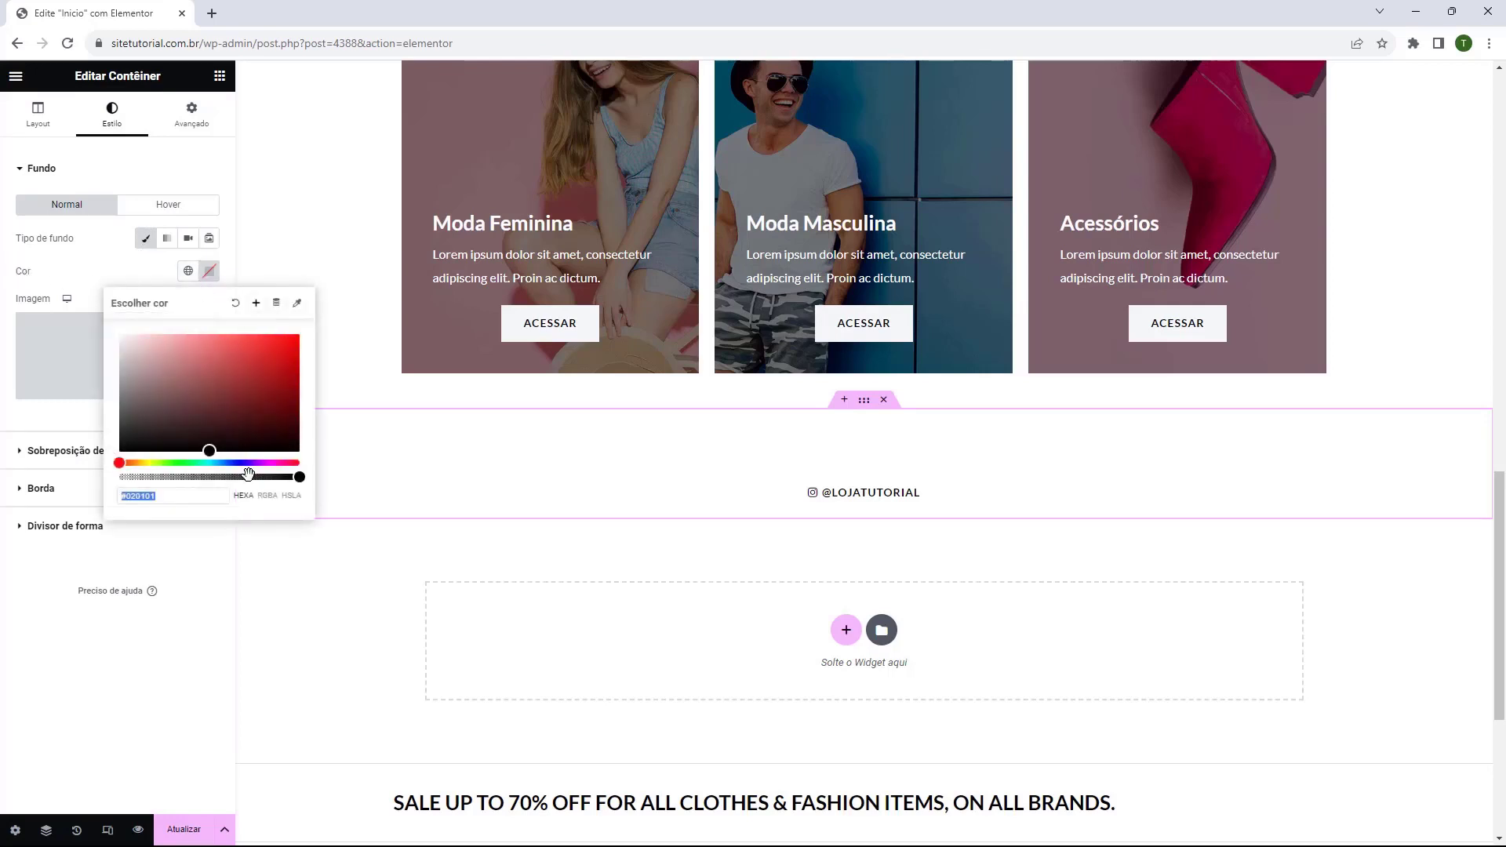
{"action": "left_click", "coordinate": [241, 462]}
{"action": "left_click", "coordinate": [210, 411]}
{"action": "left_click_drag", "start_coordinate": [210, 411], "coordinate": [249, 368]}
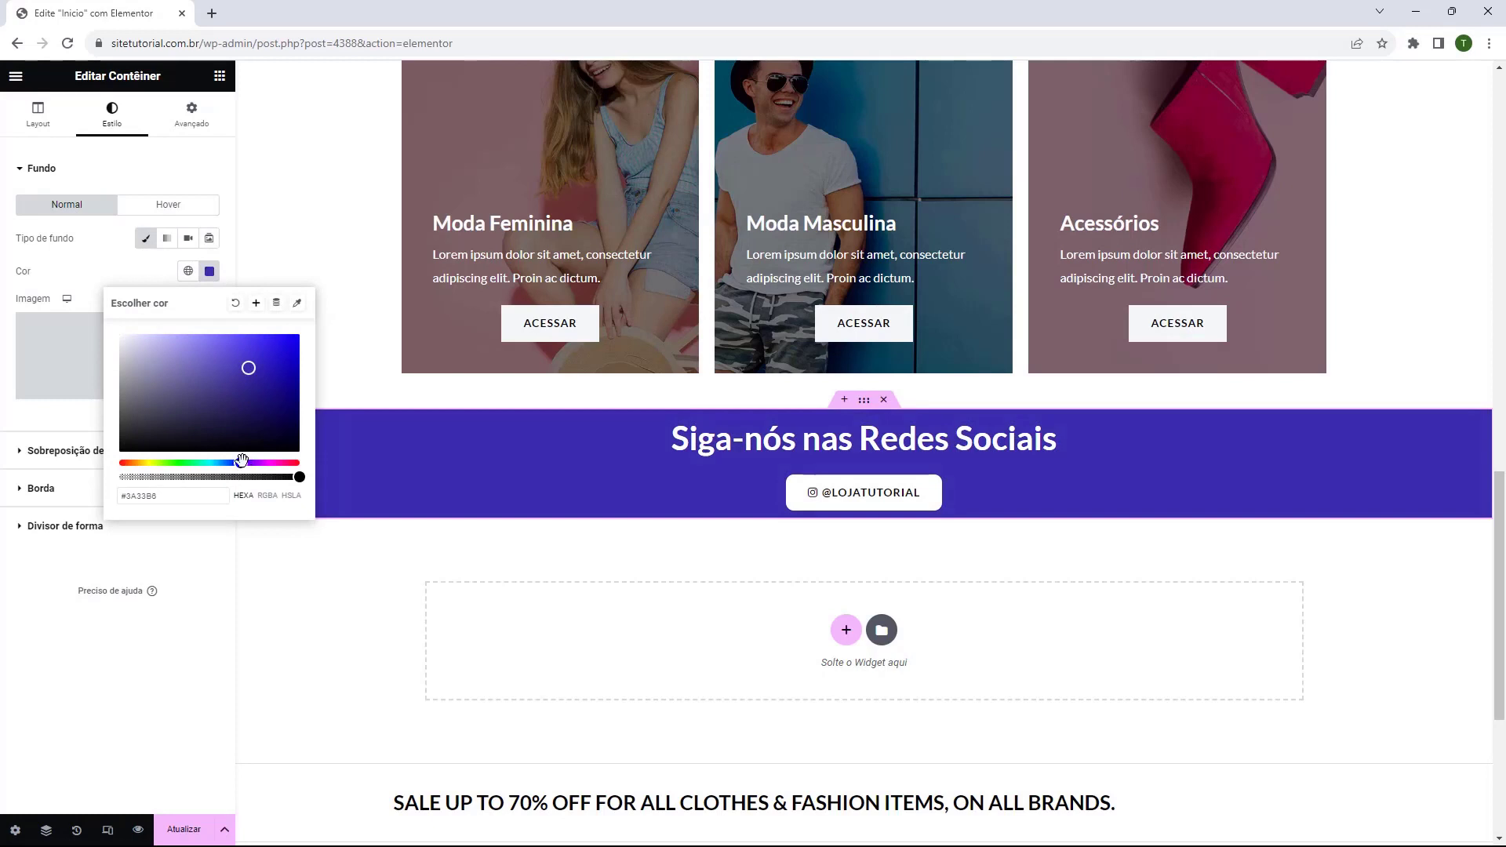
{"action": "left_click_drag", "start_coordinate": [241, 463], "coordinate": [237, 463]}
{"action": "left_click_drag", "start_coordinate": [254, 401], "coordinate": [276, 397]}
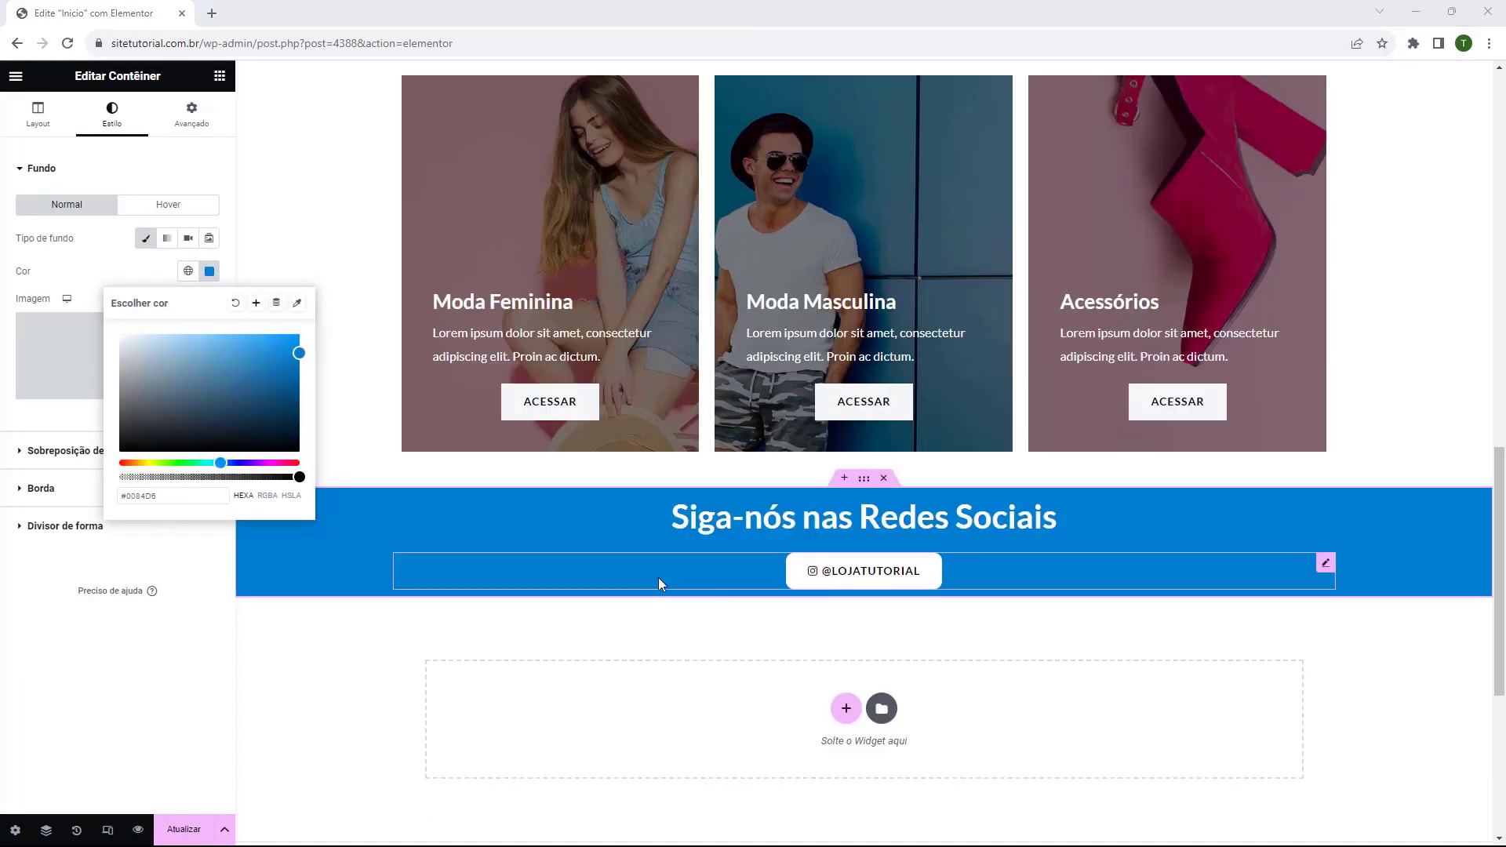
Unlink the social media container's padding sides and set the top padding to 25 px, leaving the others at 0
{"action": "left_click", "coordinate": [864, 477]}
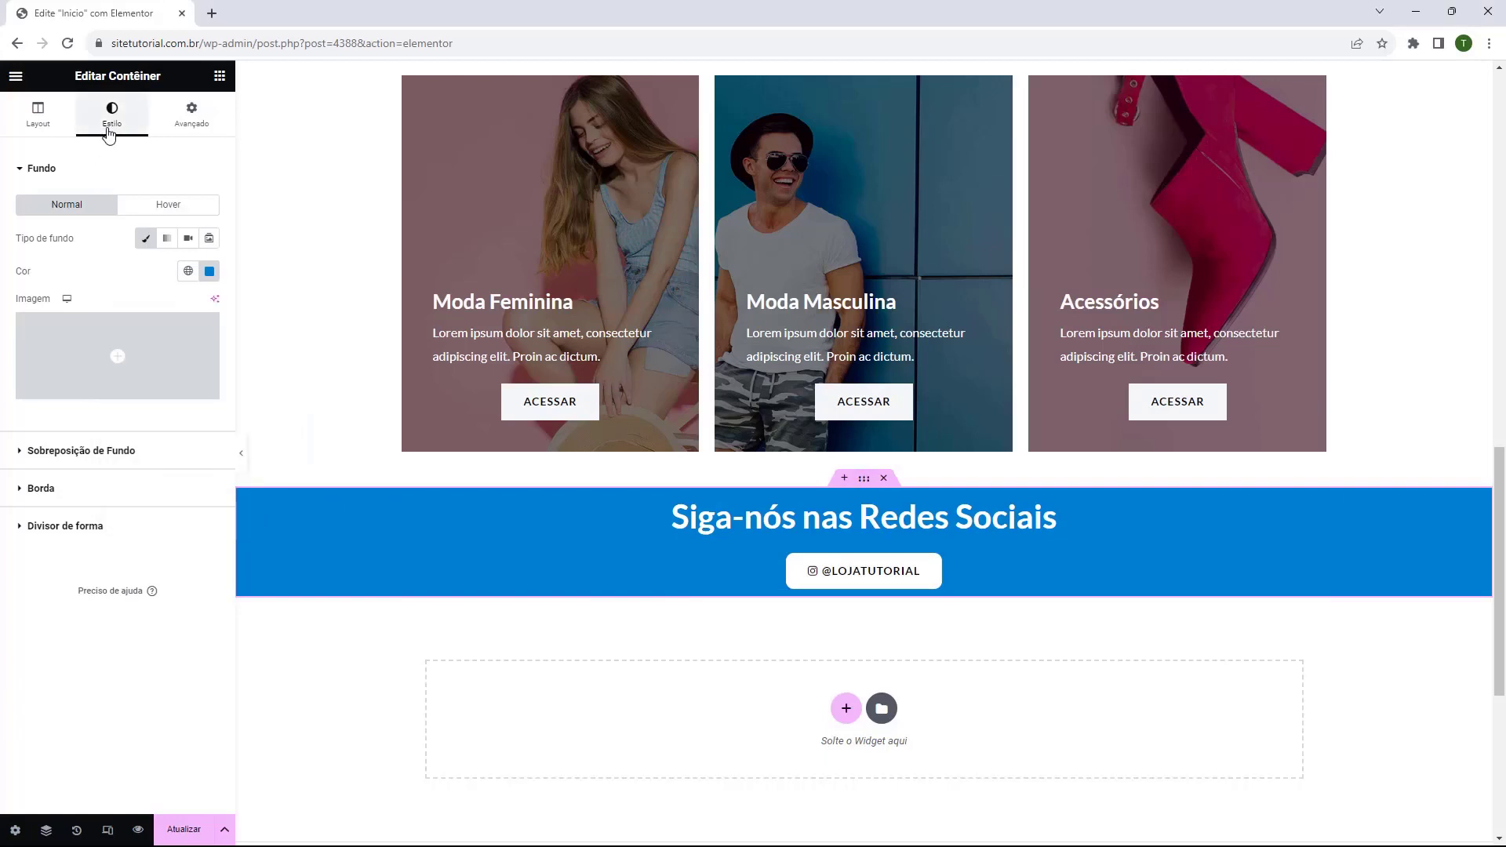
{"action": "left_click", "coordinate": [176, 133]}
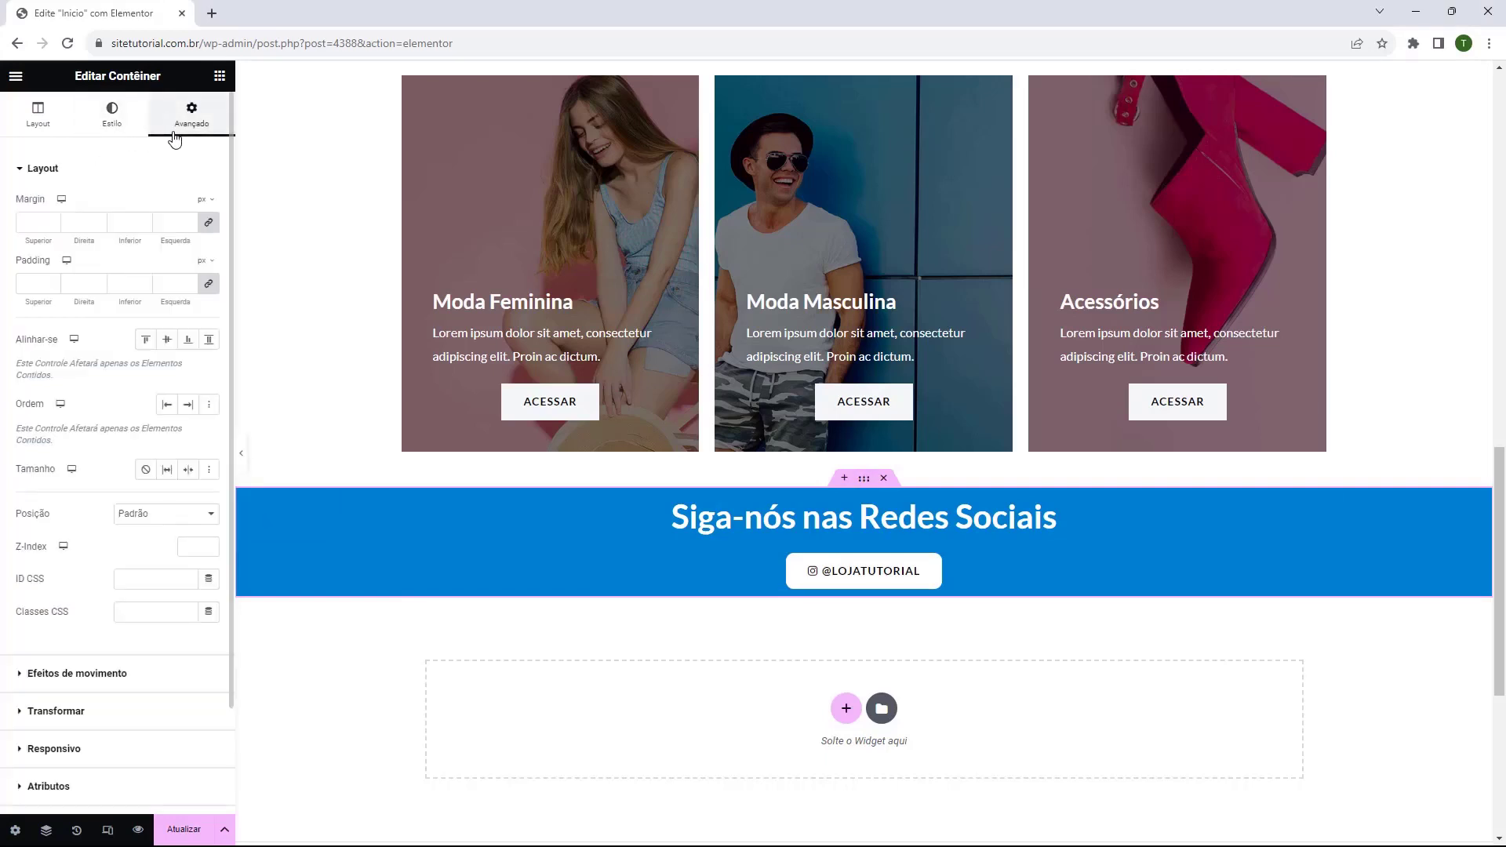
{"action": "left_click", "coordinate": [26, 276]}
{"action": "type", "text": "0"}
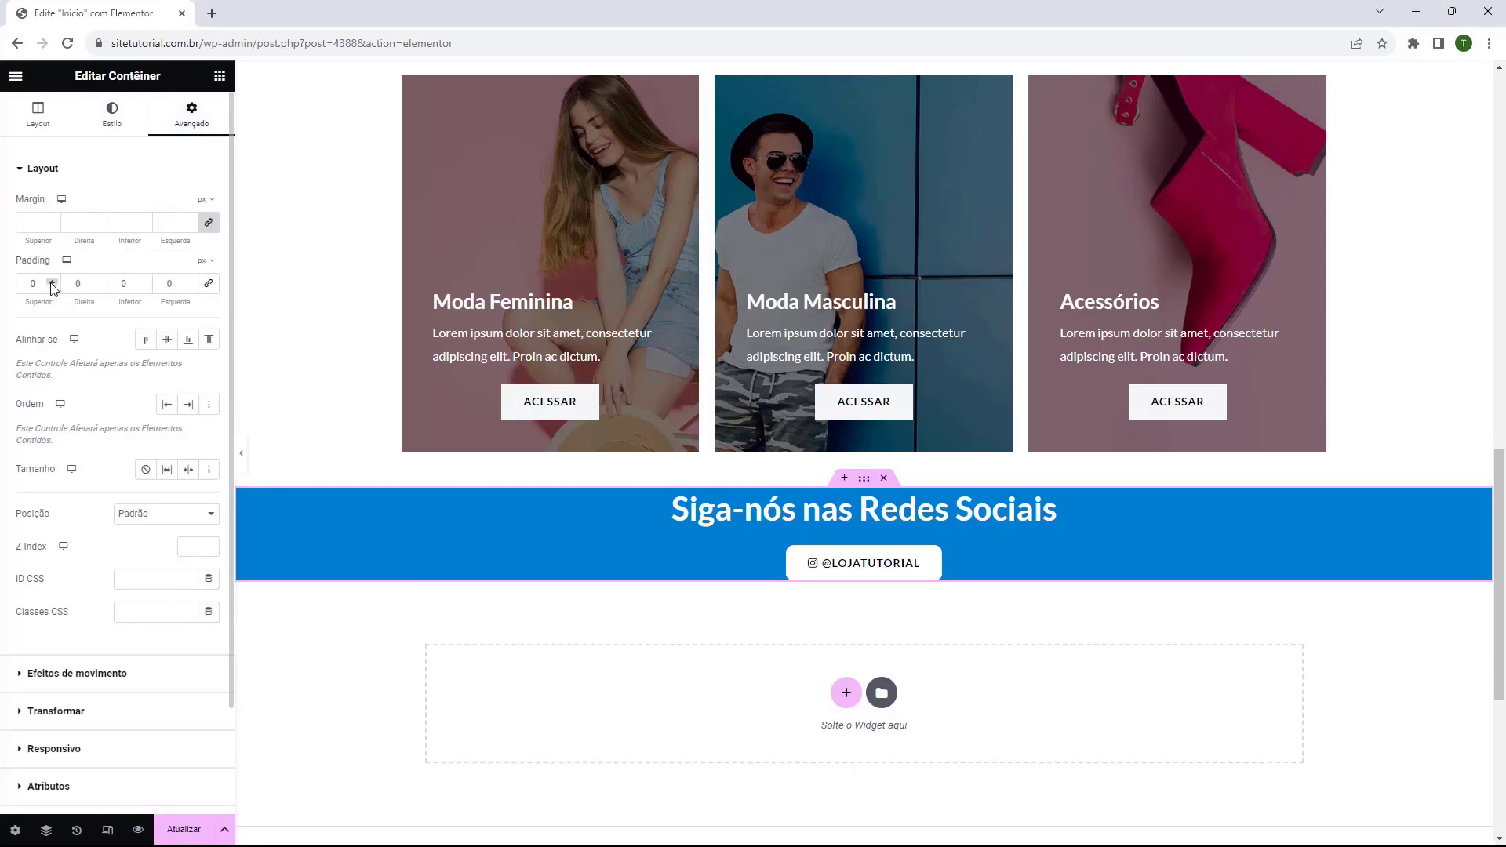
{"action": "left_click", "coordinate": [52, 282]}
{"action": "left_click", "coordinate": [51, 281]}
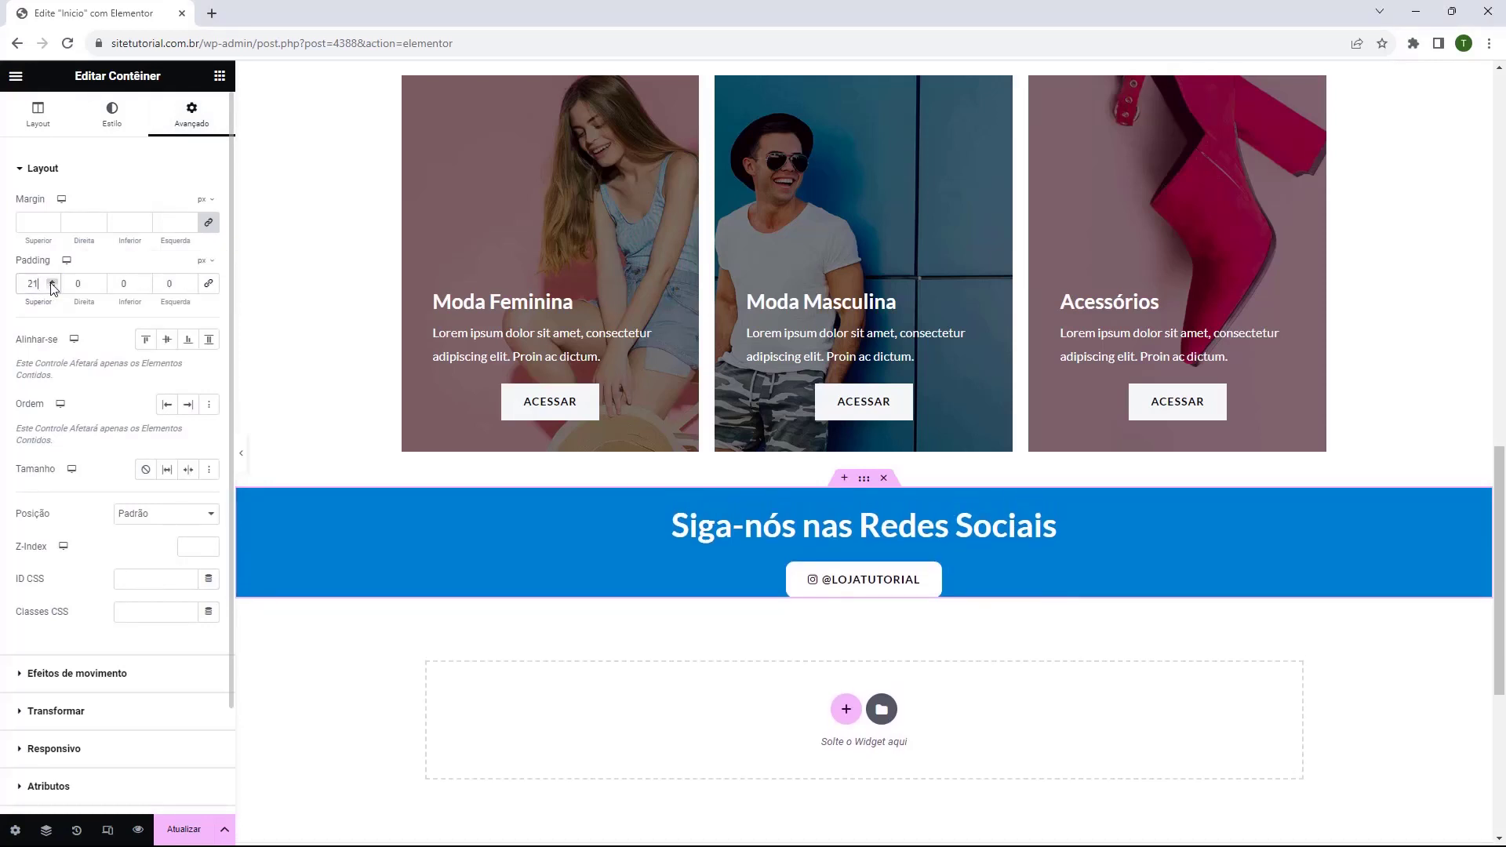
{"action": "left_click", "coordinate": [52, 282]}
{"action": "left_click", "coordinate": [51, 282]}
{"action": "left_click", "coordinate": [51, 283]}
{"action": "left_click", "coordinate": [52, 283]}
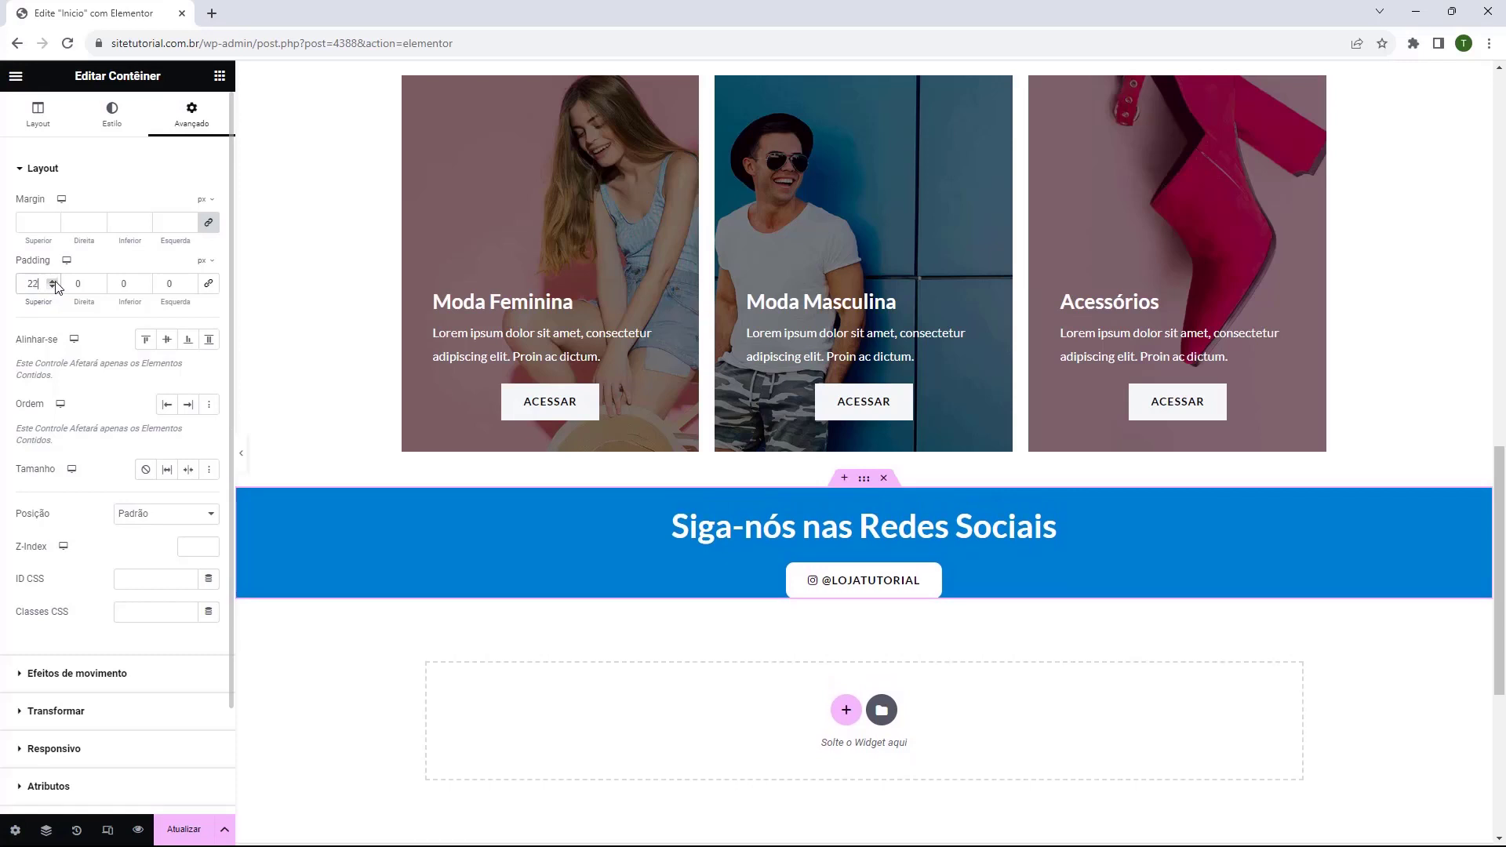
{"action": "left_click", "coordinate": [52, 282]}
{"action": "left_click", "coordinate": [52, 283]}
Set the social media container's bottom padding to 25 px
{"action": "left_click", "coordinate": [146, 281]}
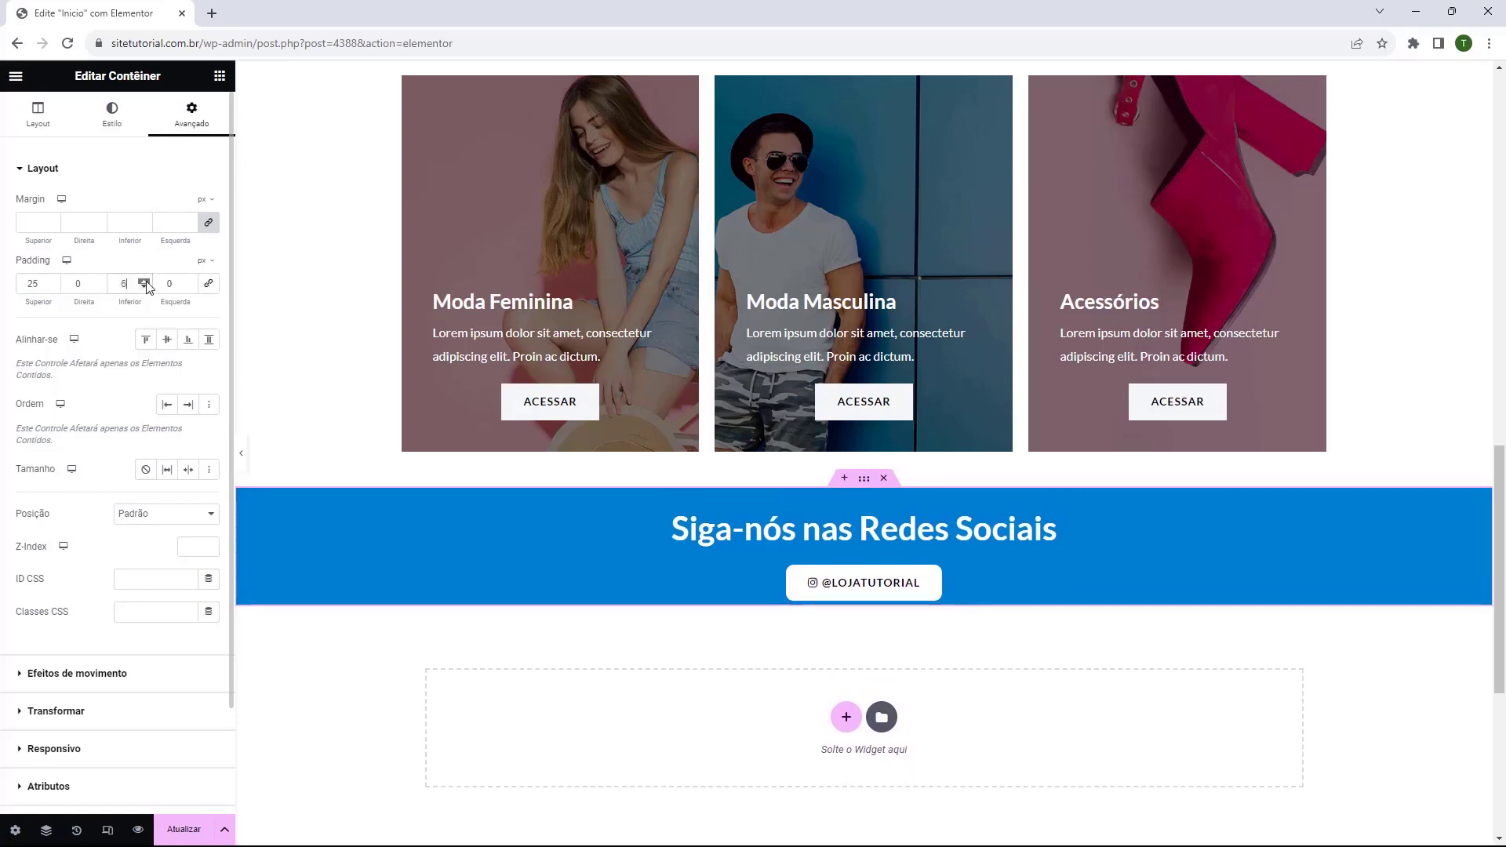
{"action": "left_click", "coordinate": [145, 281]}
{"action": "left_click", "coordinate": [145, 281]}
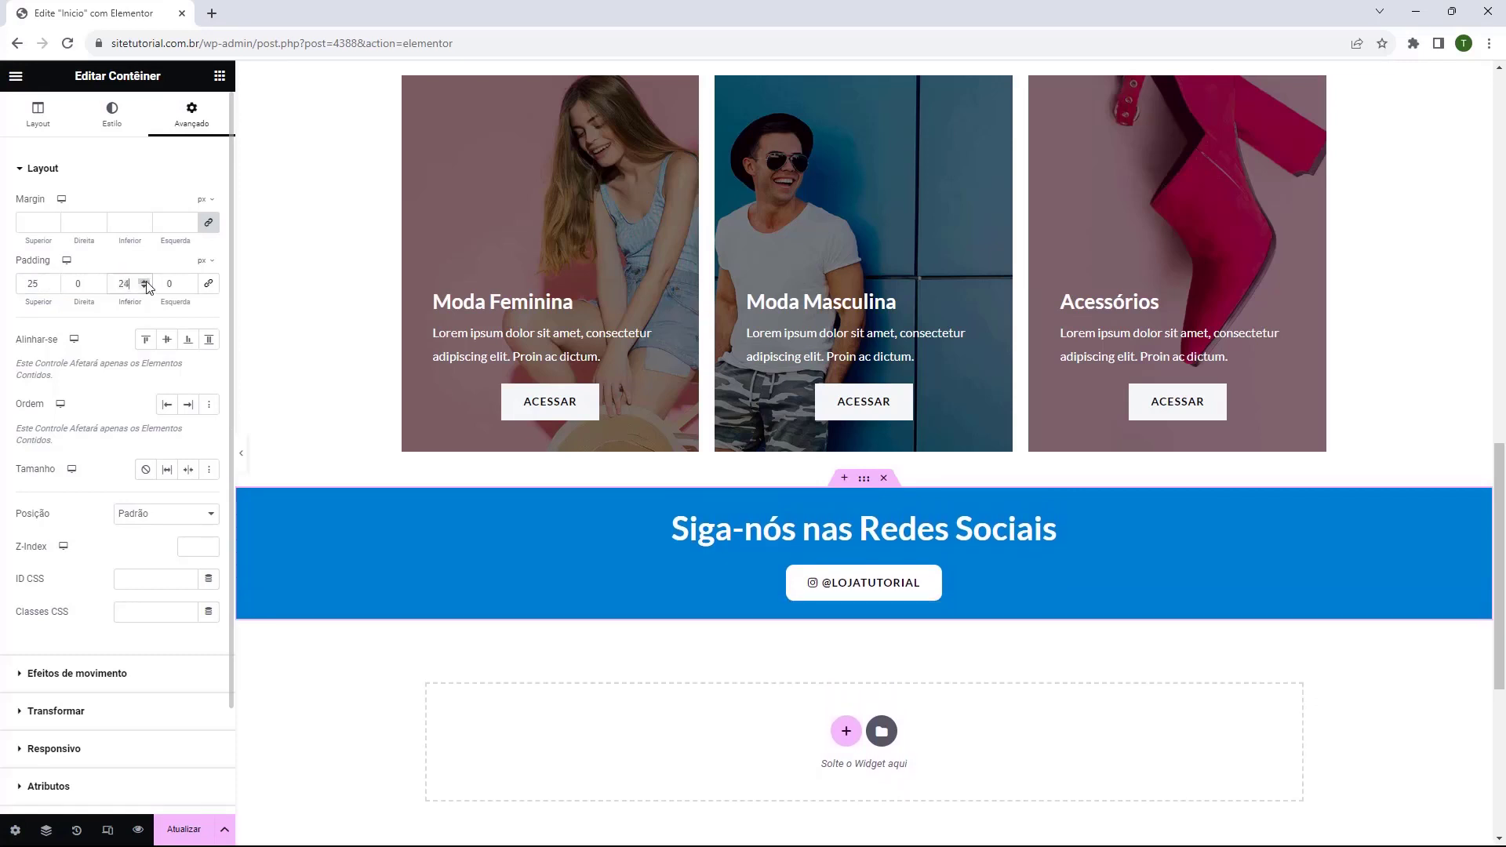
{"action": "left_click", "coordinate": [145, 281]}
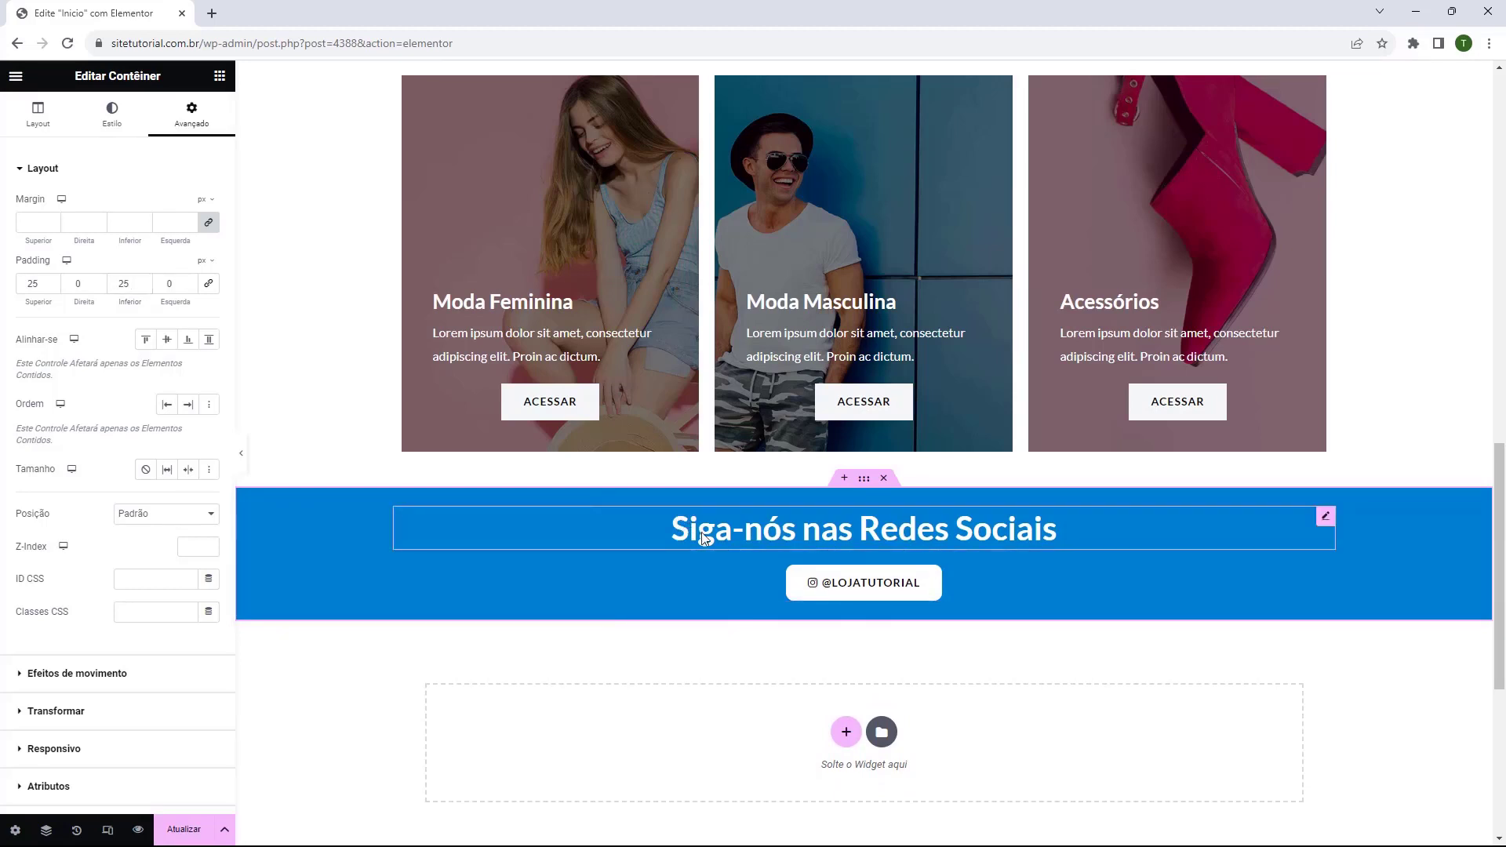
Review the edited home page from the hero banner through the benefits, products and category cards to the social media section
{"action": "scroll", "coordinate": [704, 537], "scroll_direction": "up", "scroll_amount": 15}
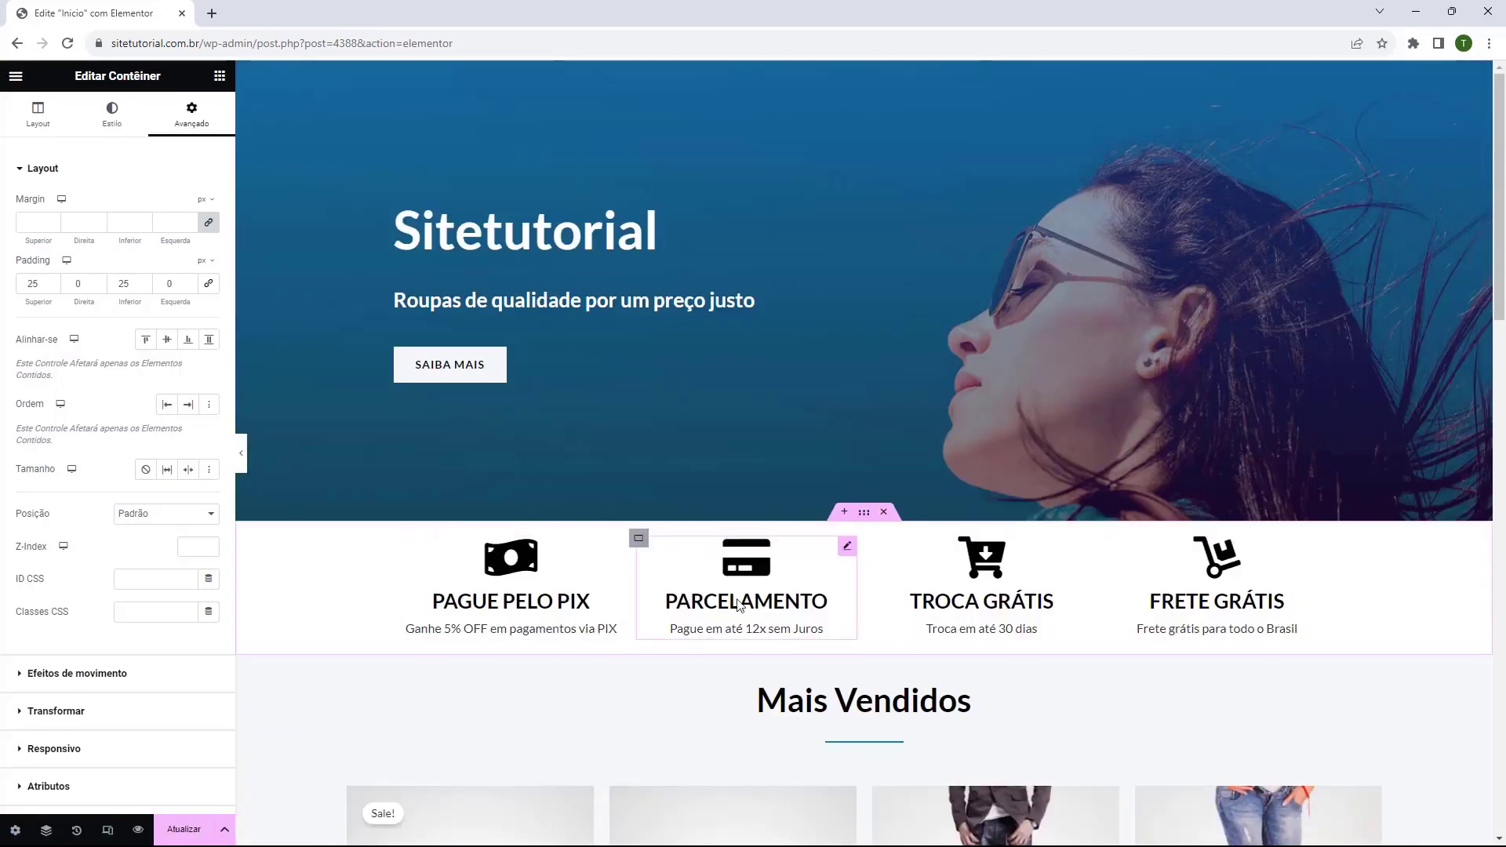
{"action": "scroll", "coordinate": [613, 589], "scroll_direction": "down", "scroll_amount": 1}
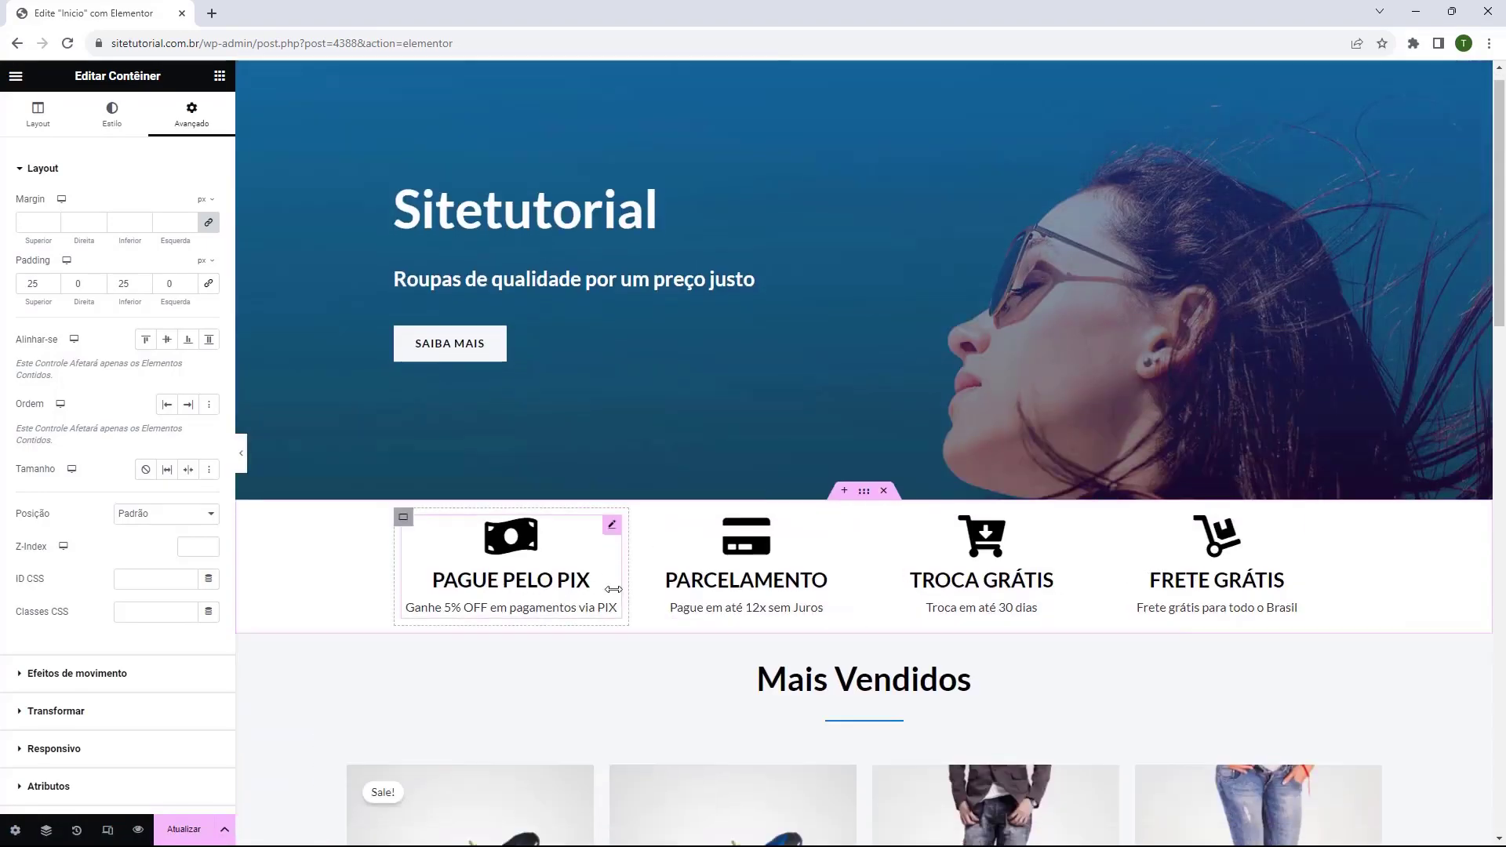
{"action": "scroll", "coordinate": [613, 589], "scroll_direction": "down", "scroll_amount": 6}
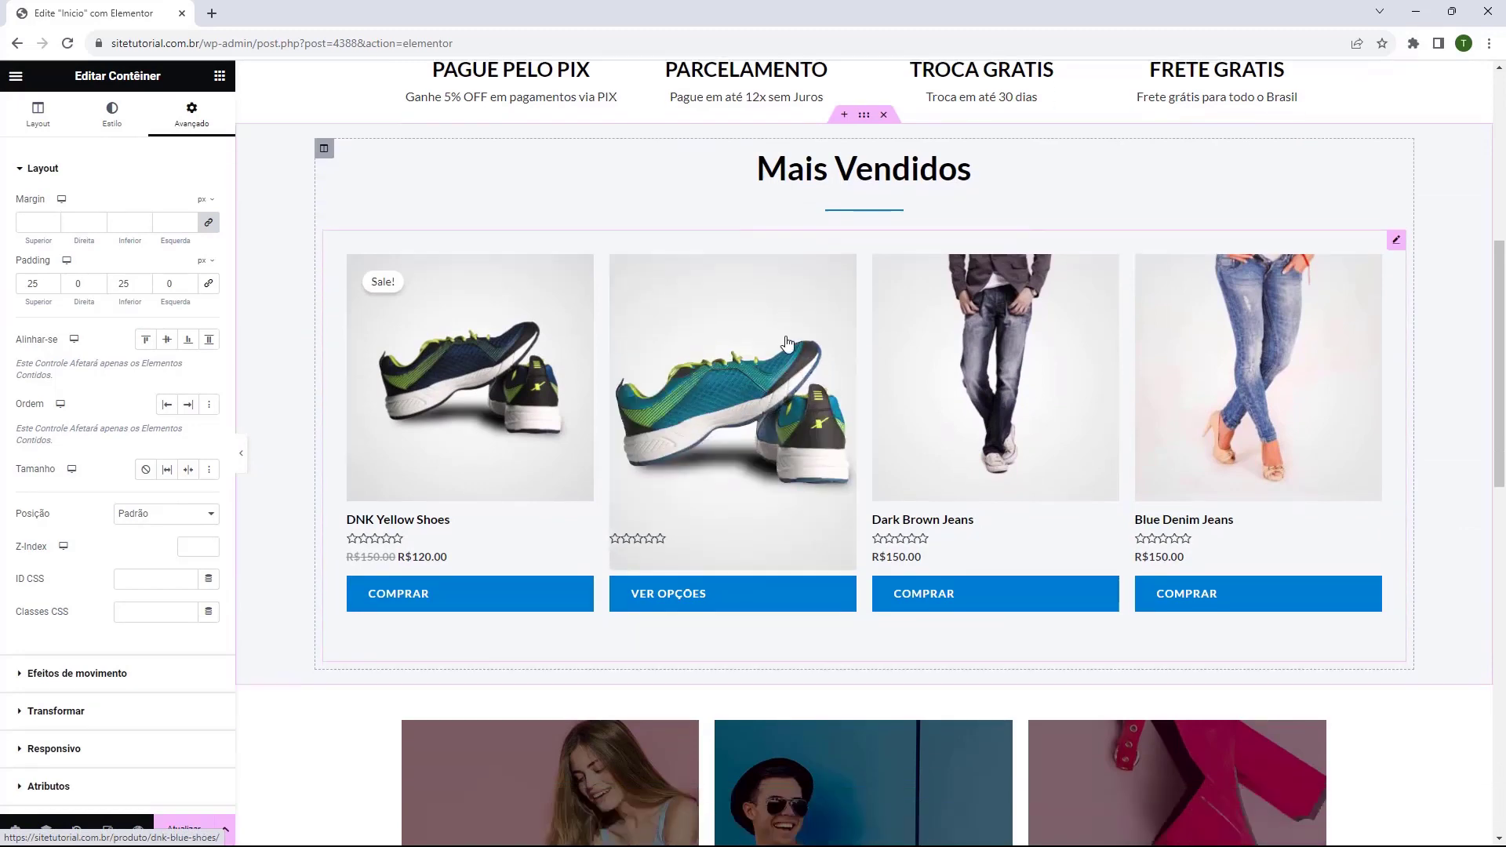
{"action": "scroll", "coordinate": [787, 343], "scroll_direction": "down", "scroll_amount": 6}
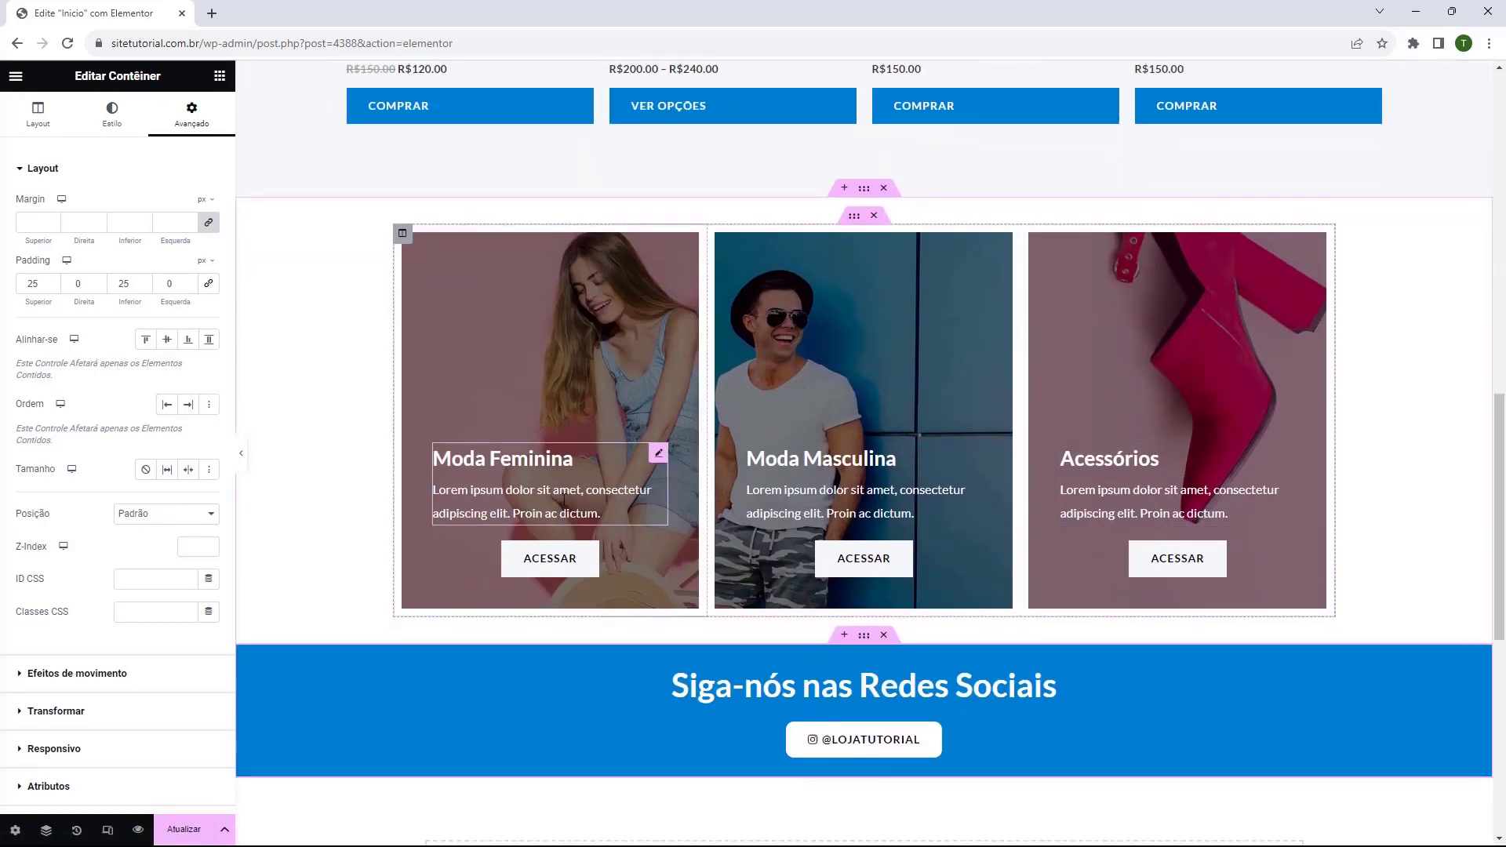
{"action": "scroll", "coordinate": [714, 455], "scroll_direction": "down", "scroll_amount": 3}
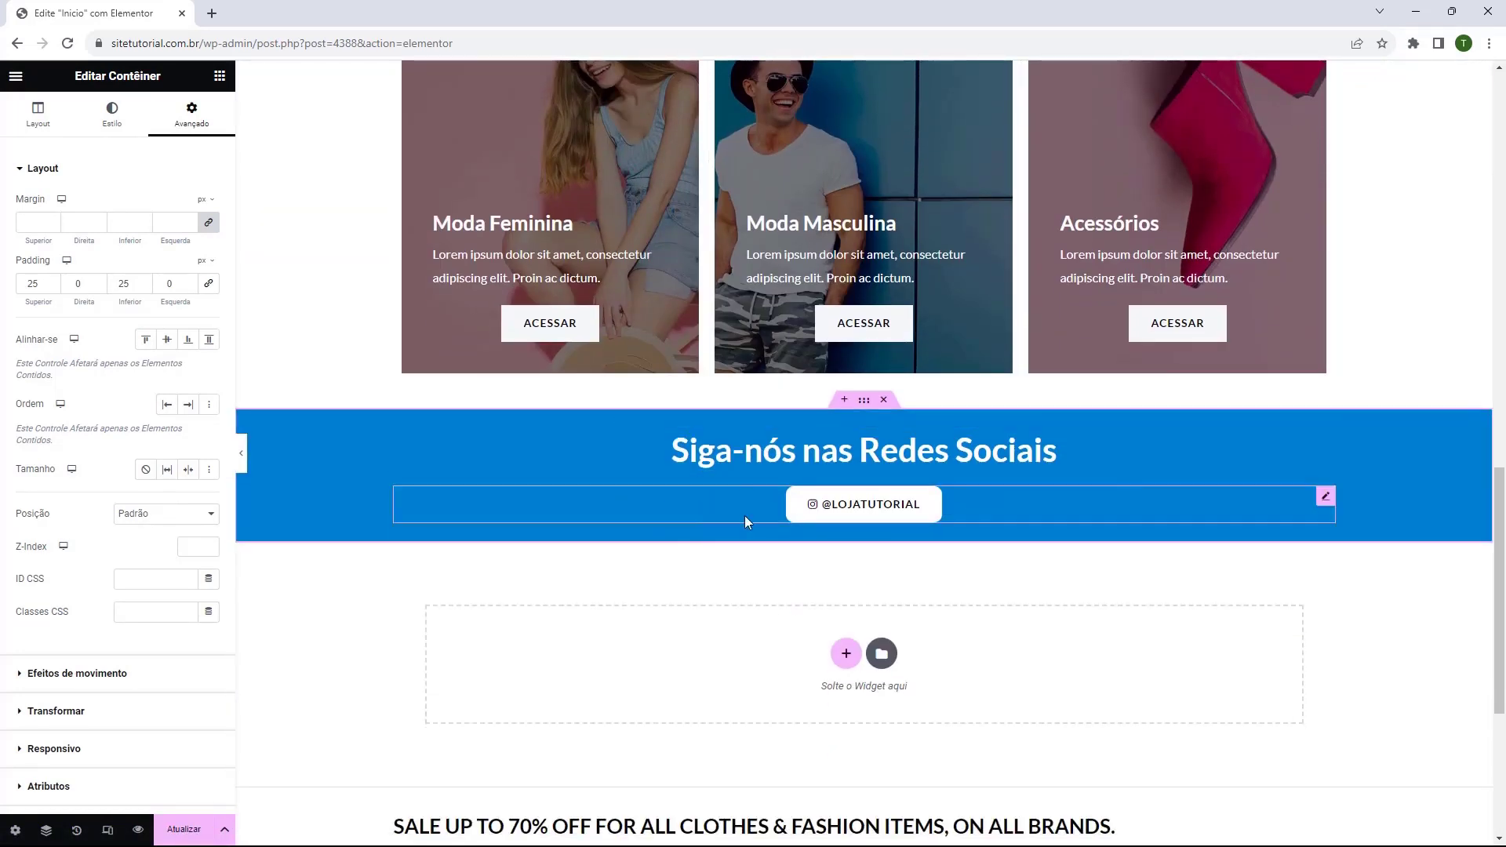
{"action": "scroll", "coordinate": [512, 518], "scroll_direction": "up", "scroll_amount": 15}
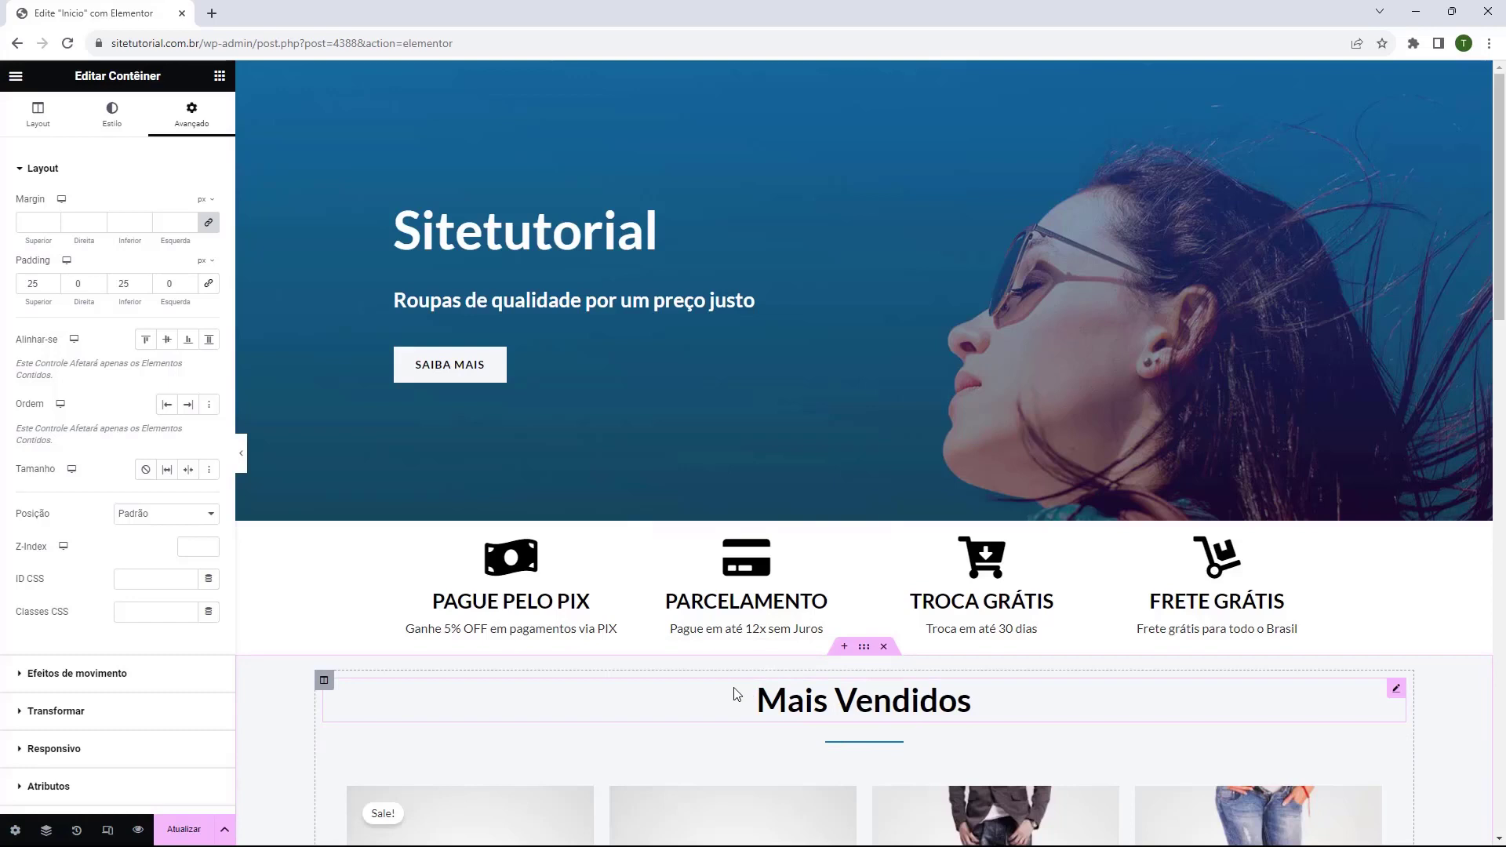
{"action": "left_click", "coordinate": [219, 76]}
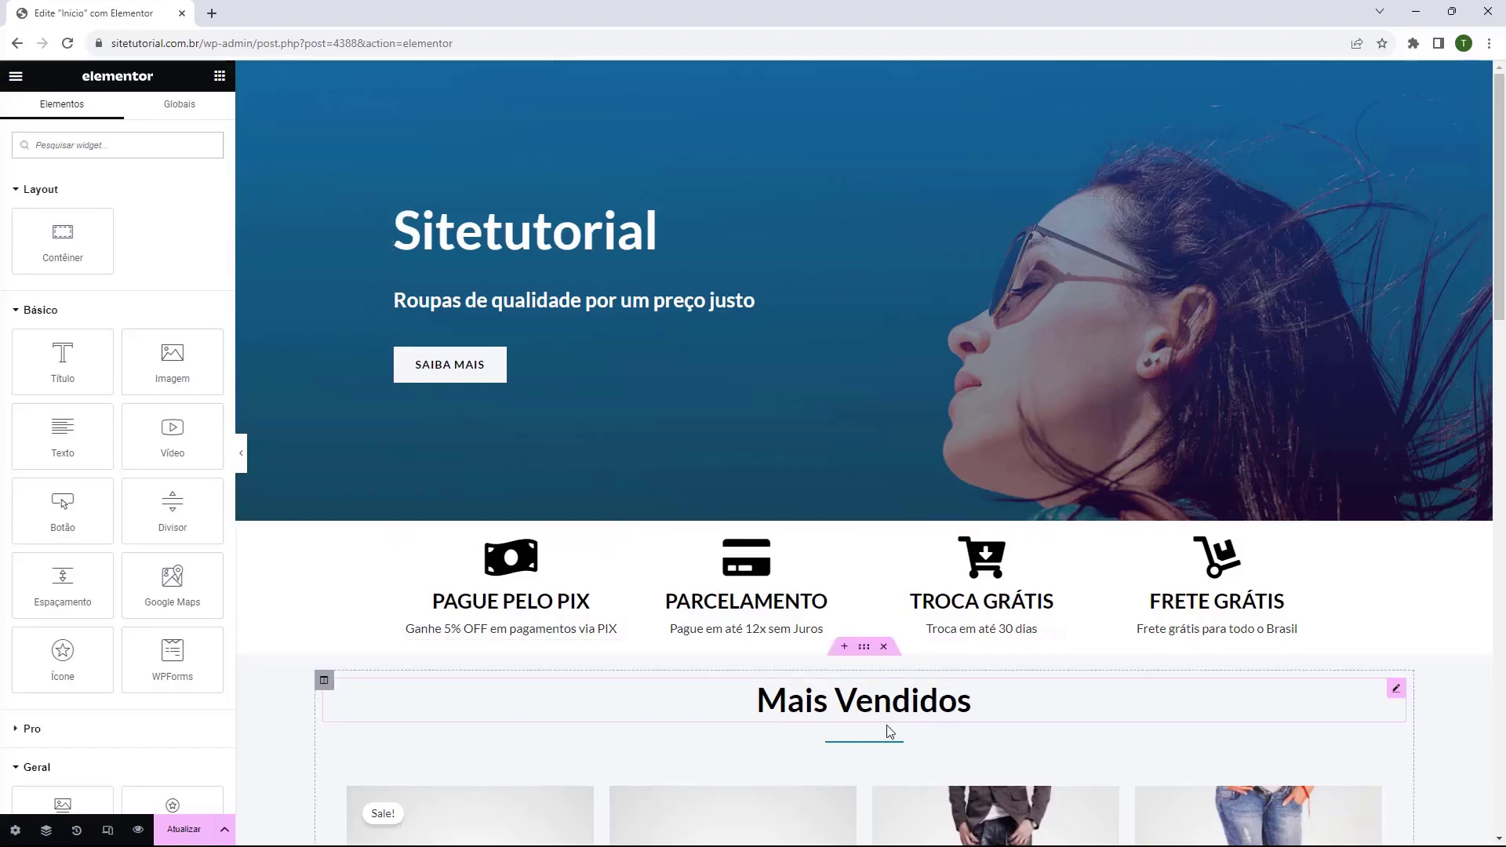
{"action": "scroll", "coordinate": [680, 364], "scroll_direction": "down", "scroll_amount": 6}
{"action": "scroll", "coordinate": [679, 365], "scroll_direction": "down", "scroll_amount": 9}
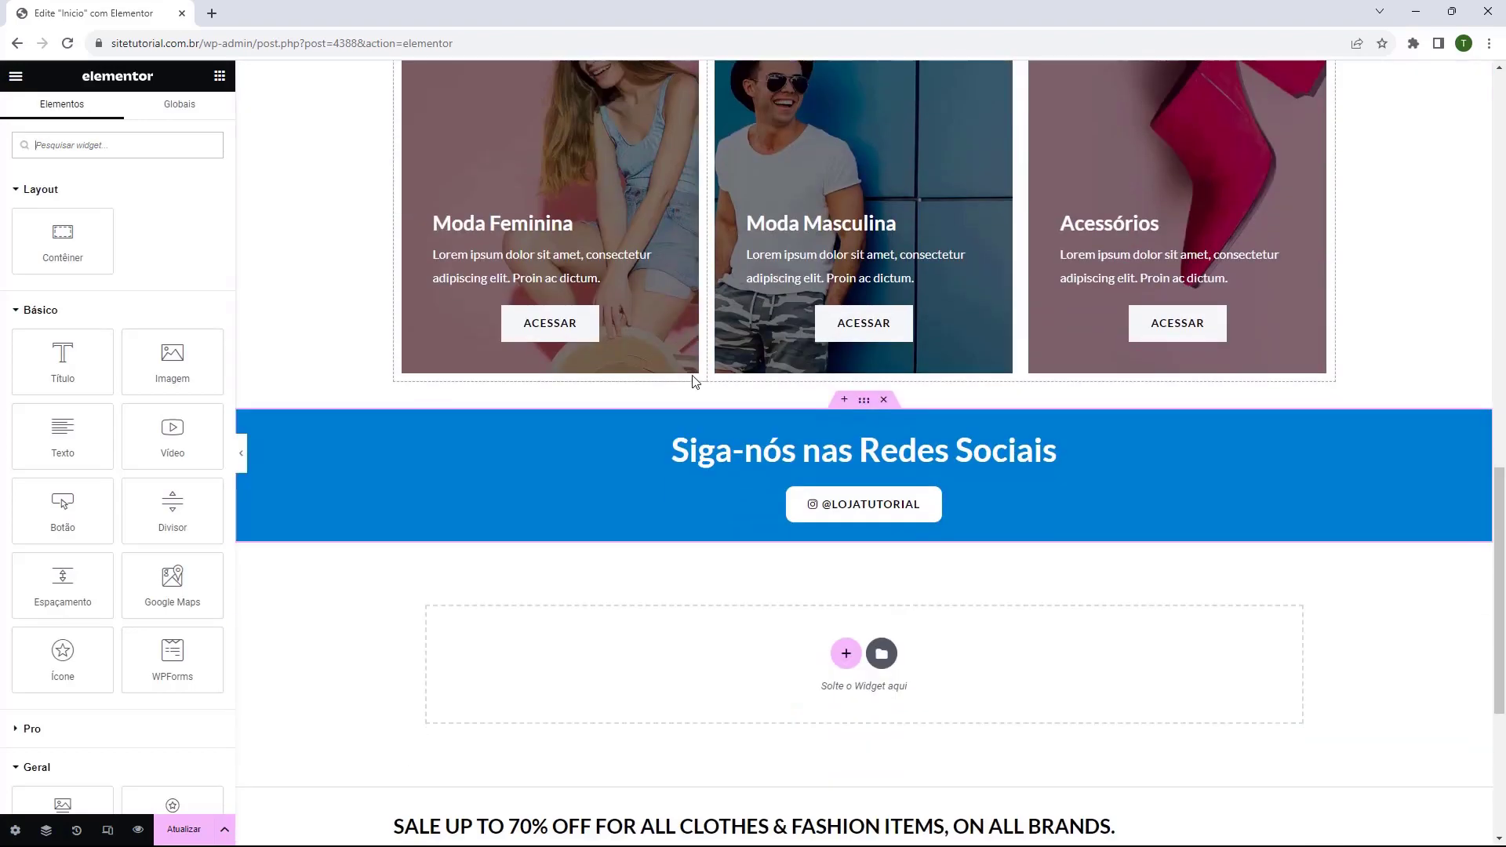
{"action": "scroll", "coordinate": [690, 390], "scroll_direction": "down", "scroll_amount": 5}
{"action": "scroll", "coordinate": [690, 390], "scroll_direction": "up", "scroll_amount": 8}
{"action": "scroll", "coordinate": [690, 403], "scroll_direction": "up", "scroll_amount": 15}
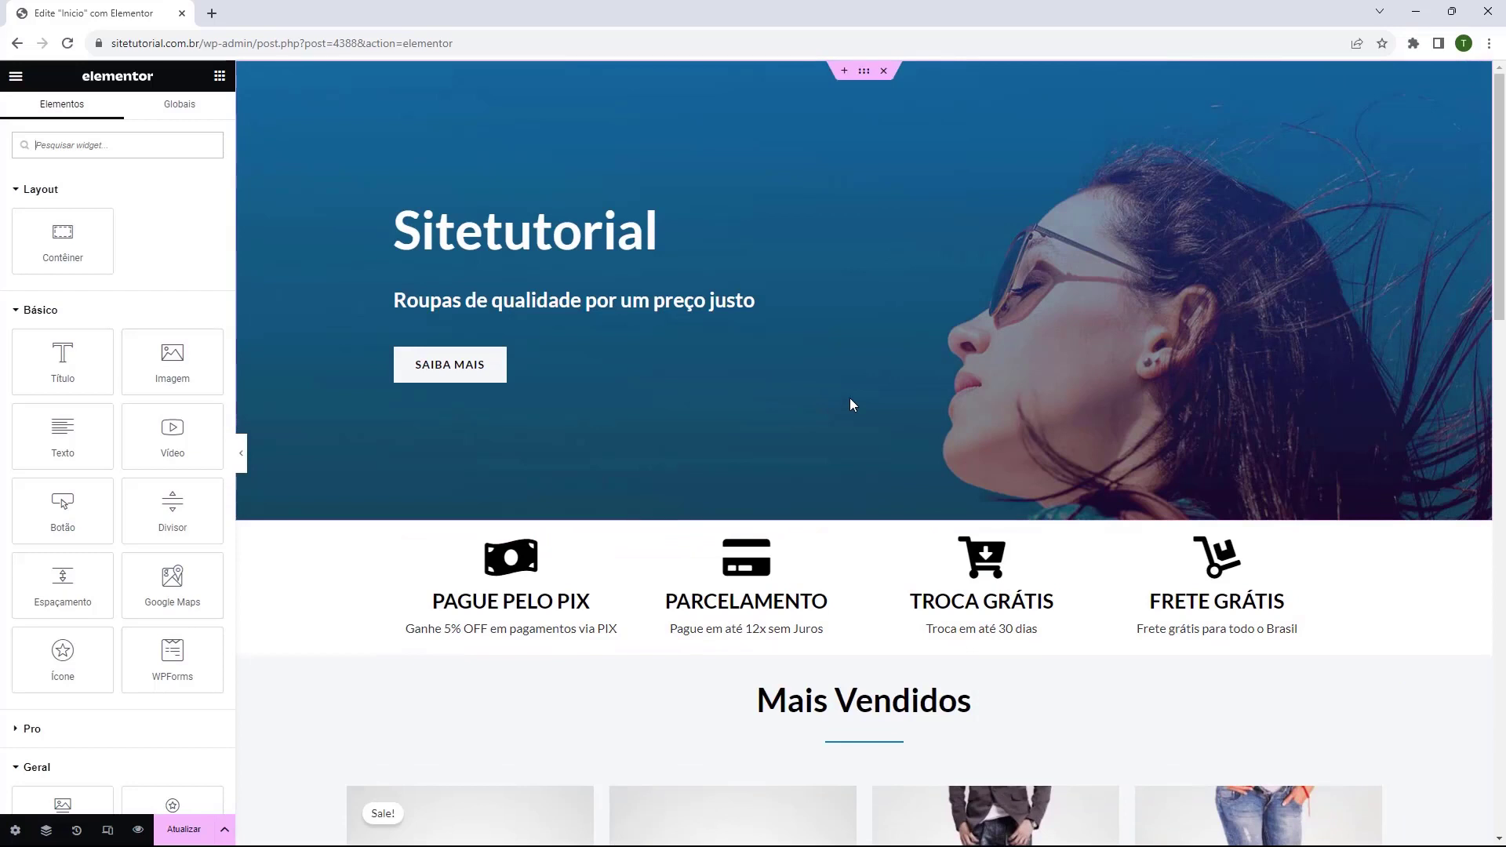
Update the home page and check its hero, benefit boxes, category cards and social media section on the live site
{"action": "left_click", "coordinate": [180, 832]}
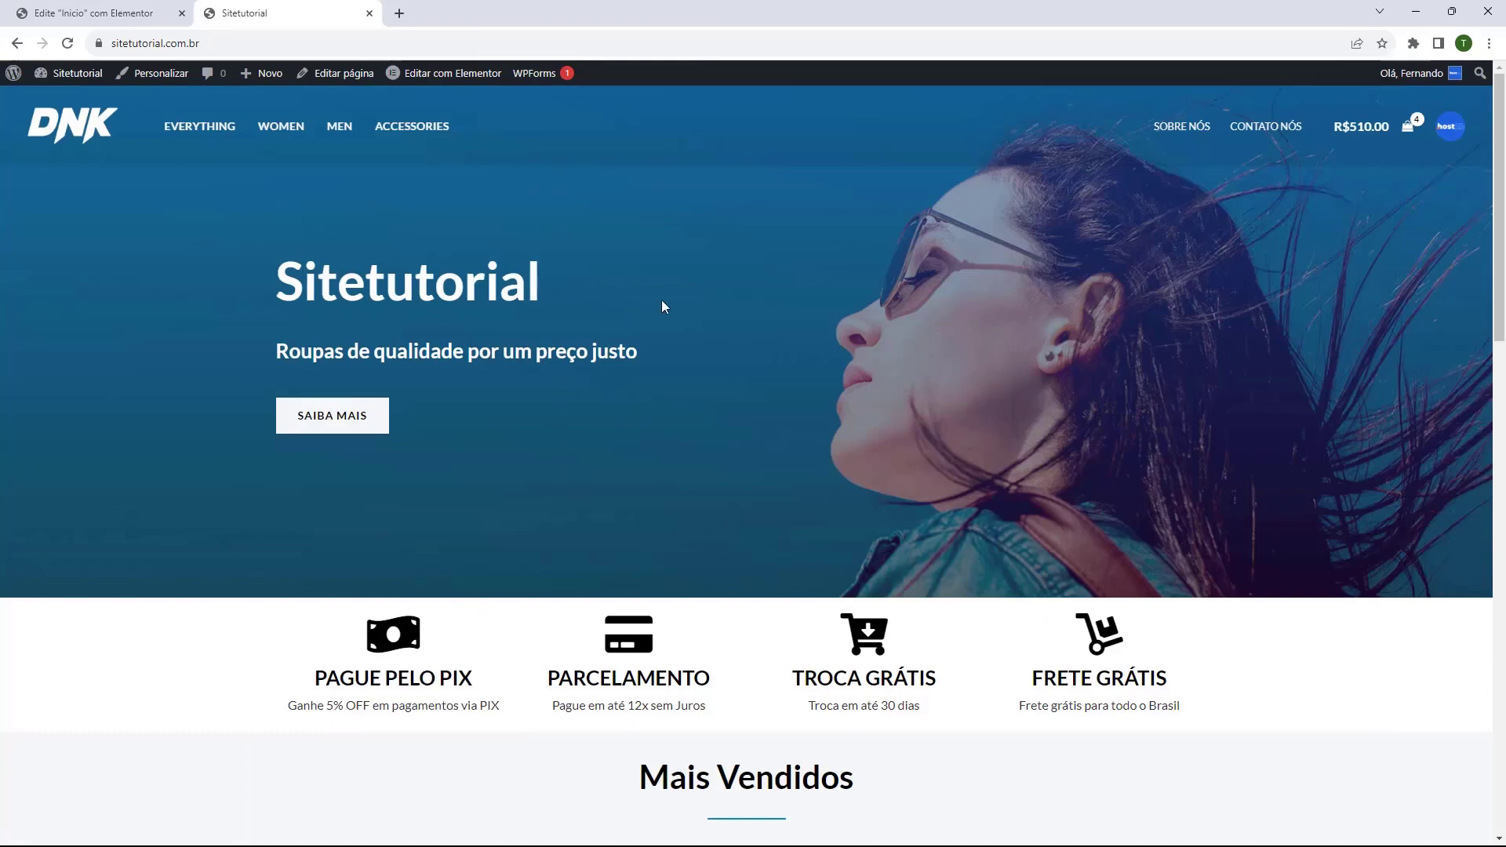
{"action": "scroll", "coordinate": [498, 238], "scroll_direction": "down", "scroll_amount": 1}
{"action": "scroll", "coordinate": [499, 243], "scroll_direction": "down", "scroll_amount": 20}
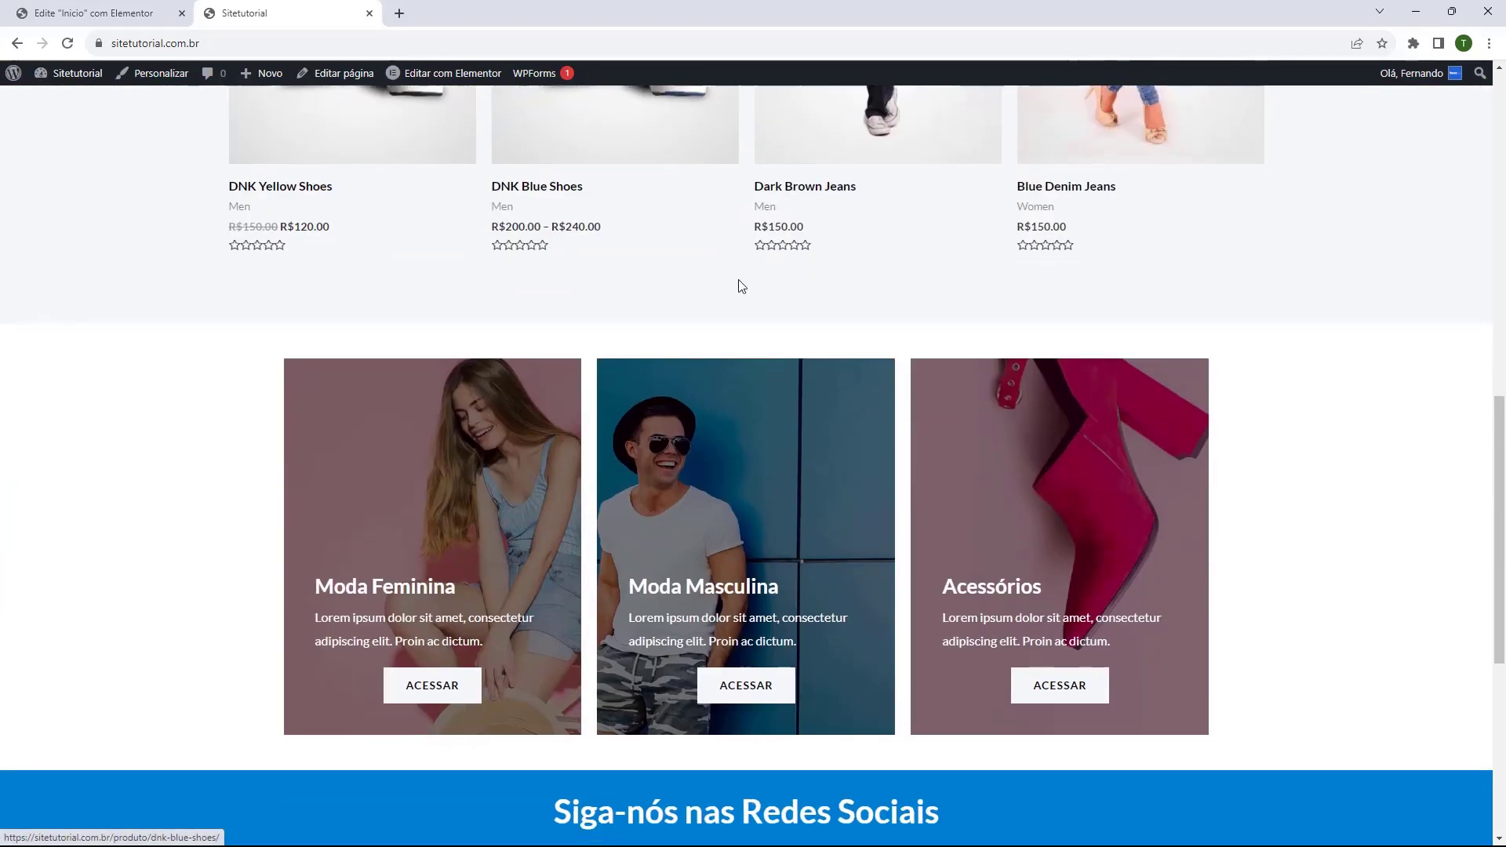
{"action": "scroll", "coordinate": [751, 493], "scroll_direction": "up", "scroll_amount": 20}
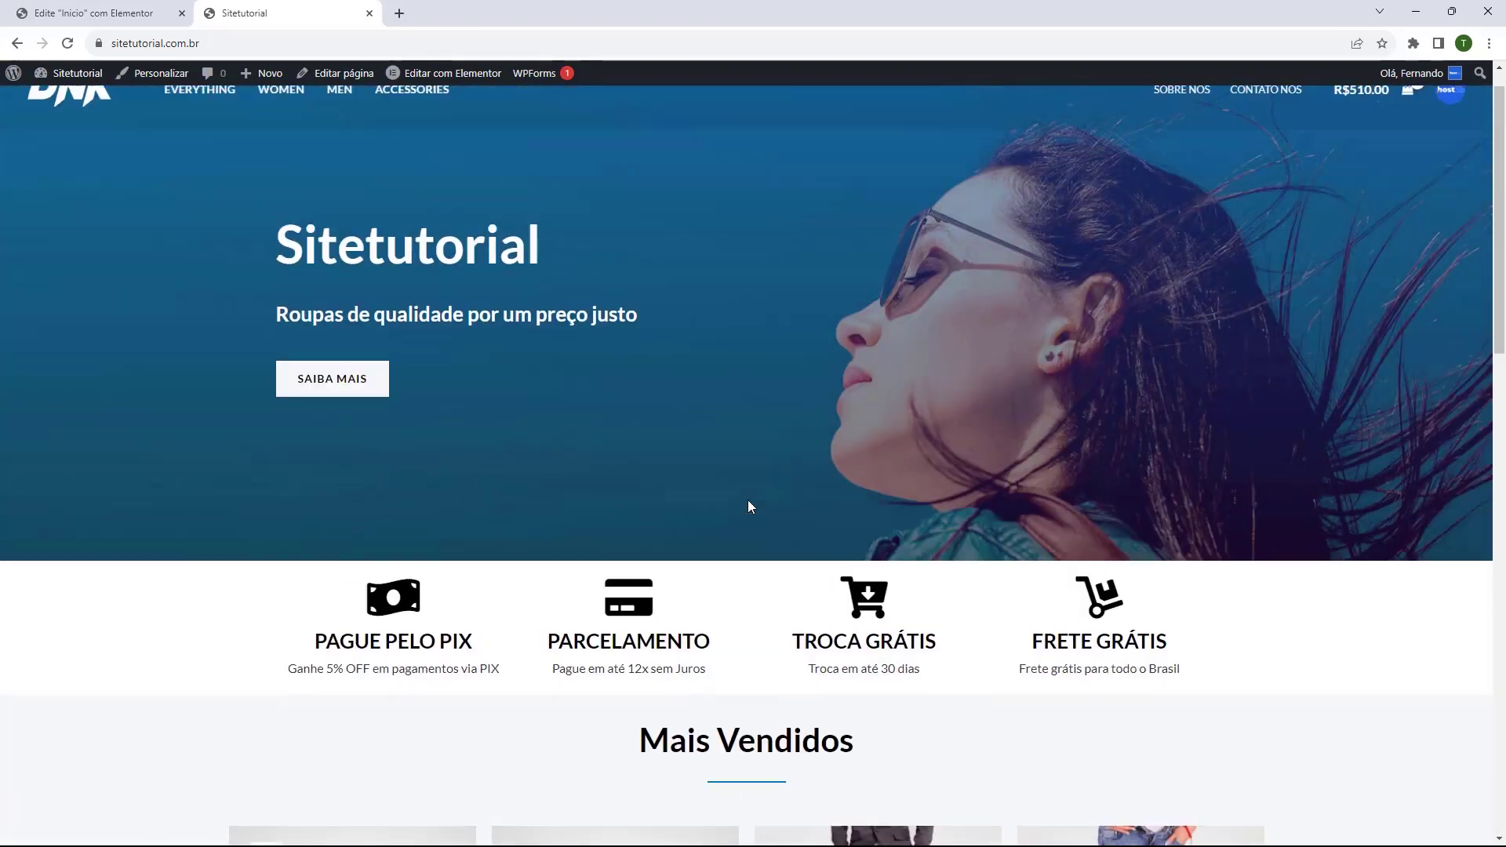